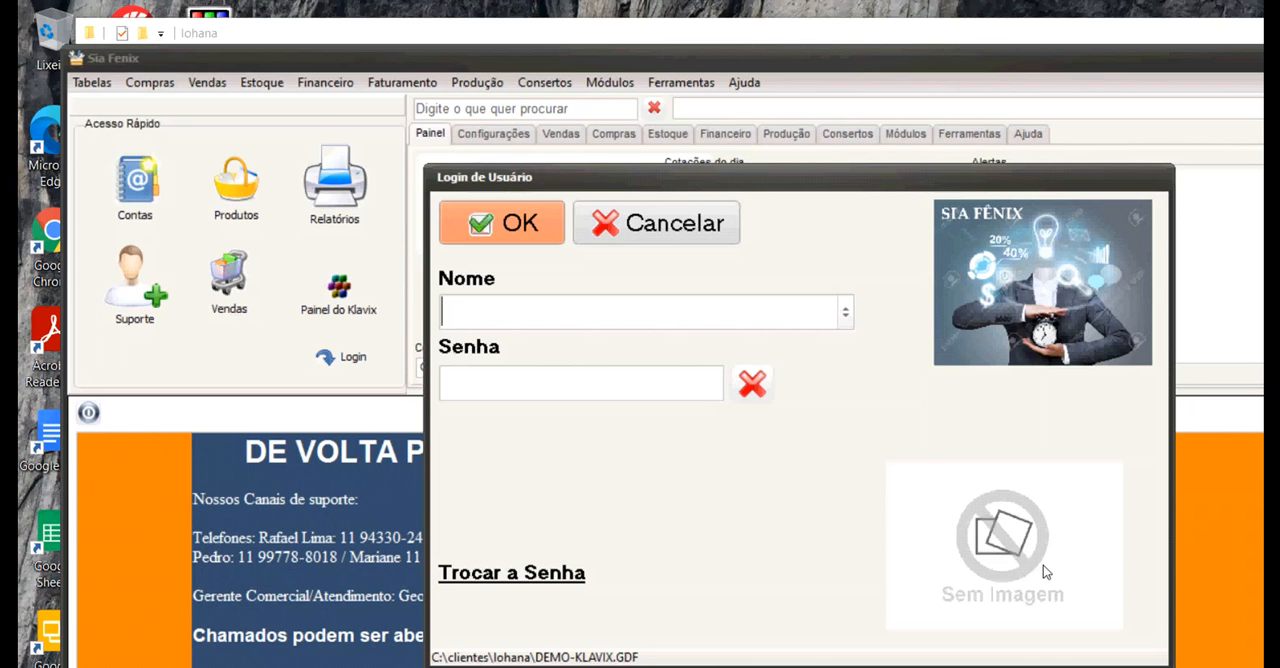
Choose the user's name in the login form and sign in to the system.
text(LOUREIR)
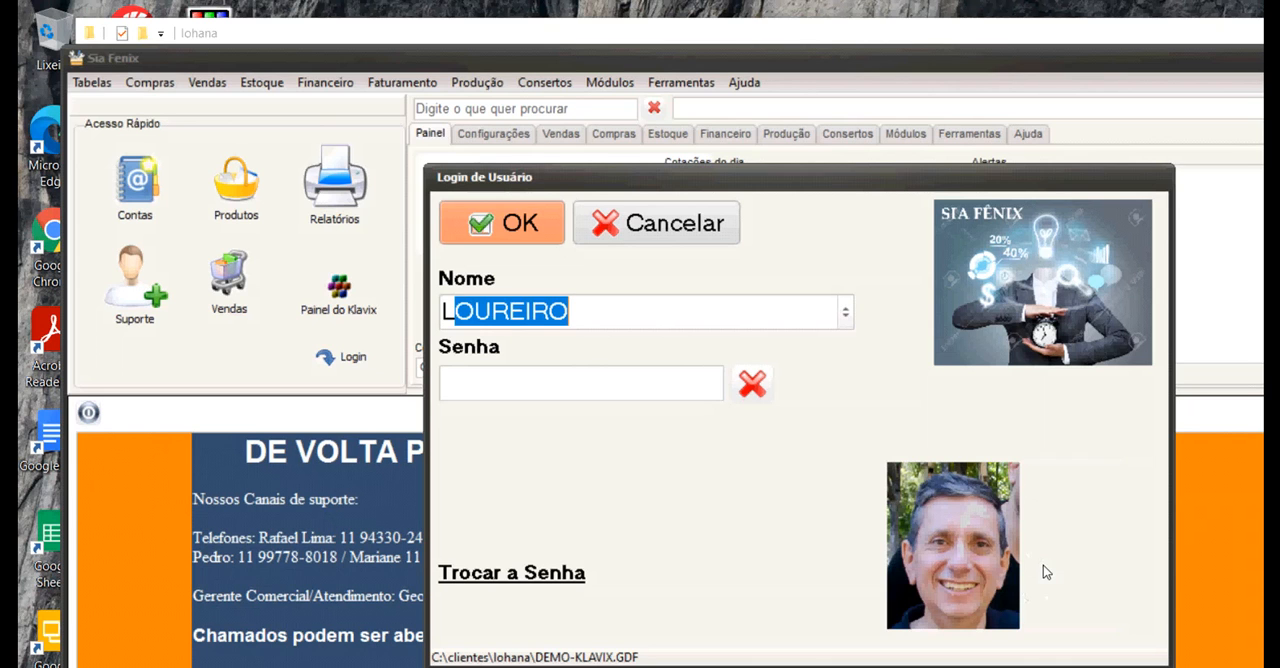
text(OU)
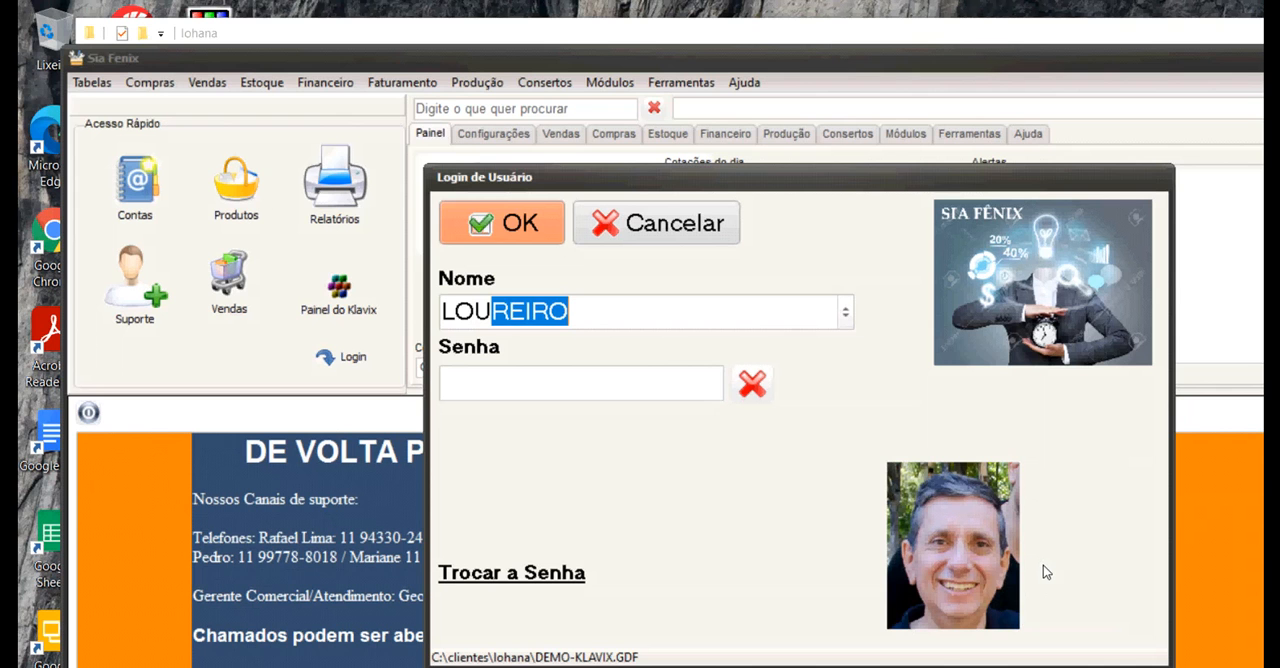
key(Return)
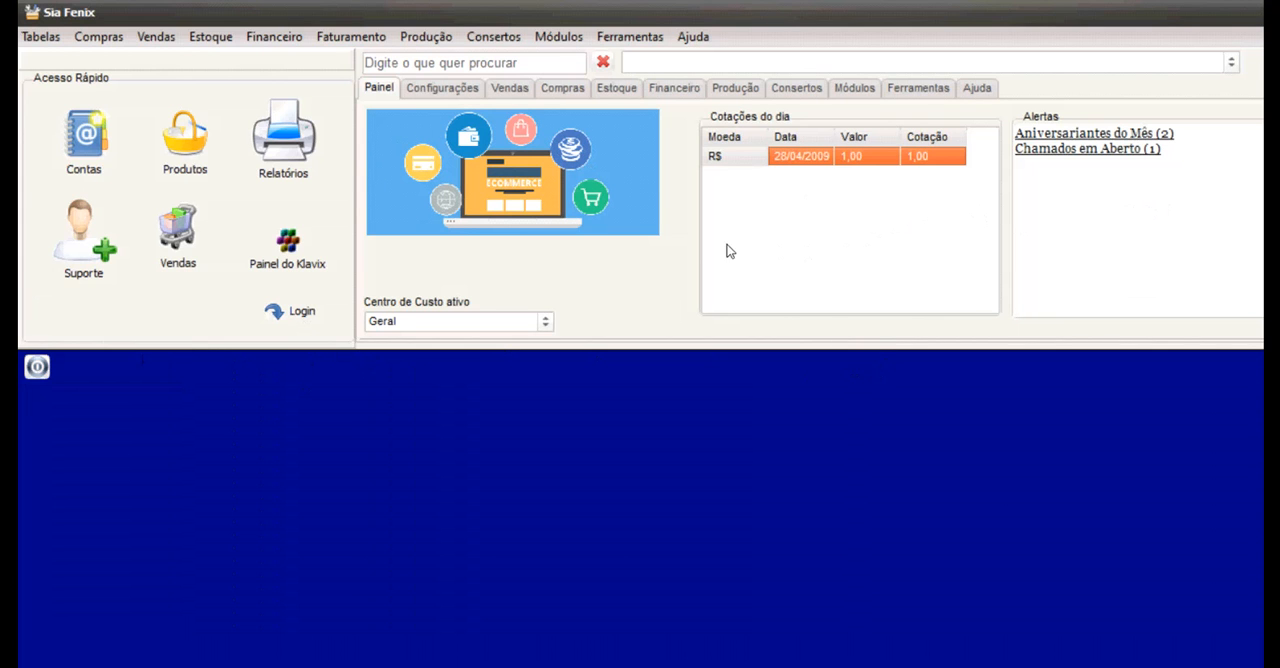
Look through the functions available in the modules from Configurações to Consertos, finishing on the Painel overview.
click(442, 88)
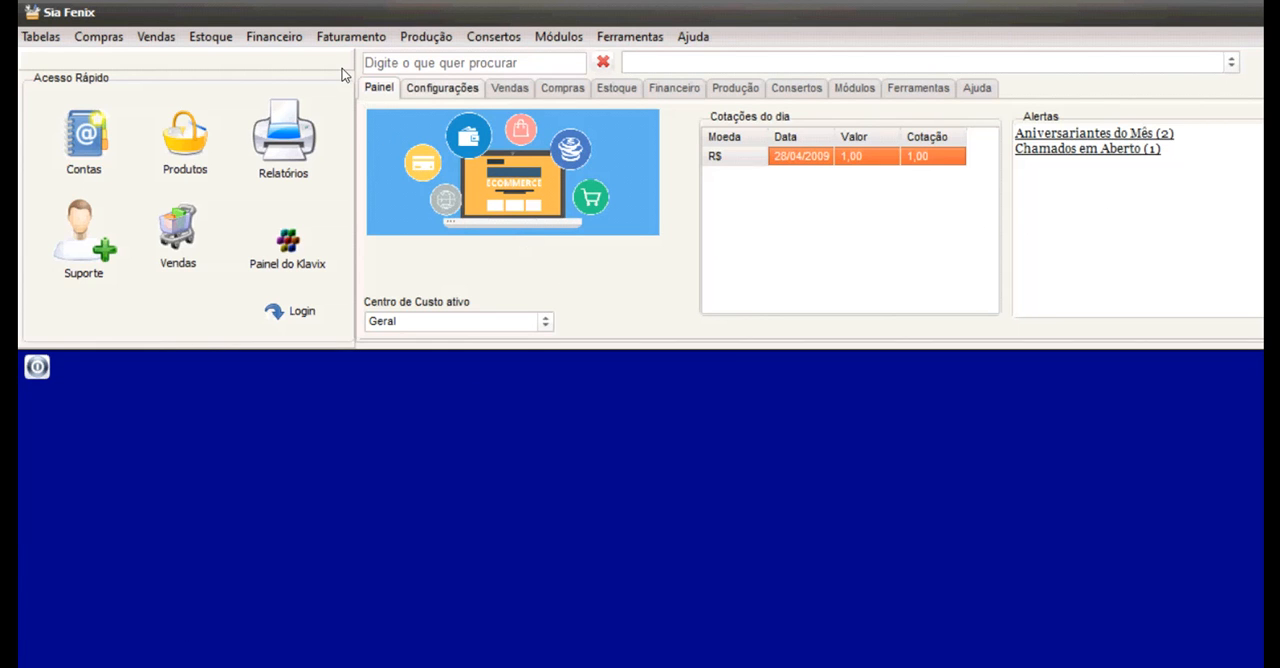
click(510, 88)
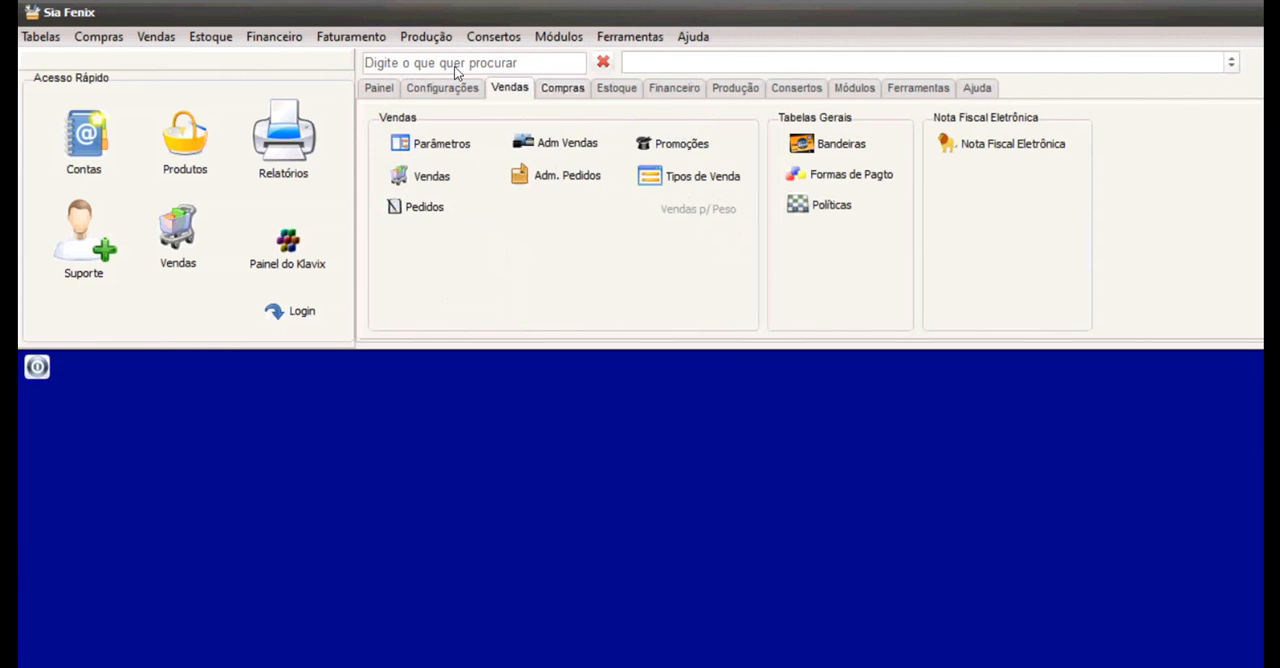
click(562, 88)
click(616, 88)
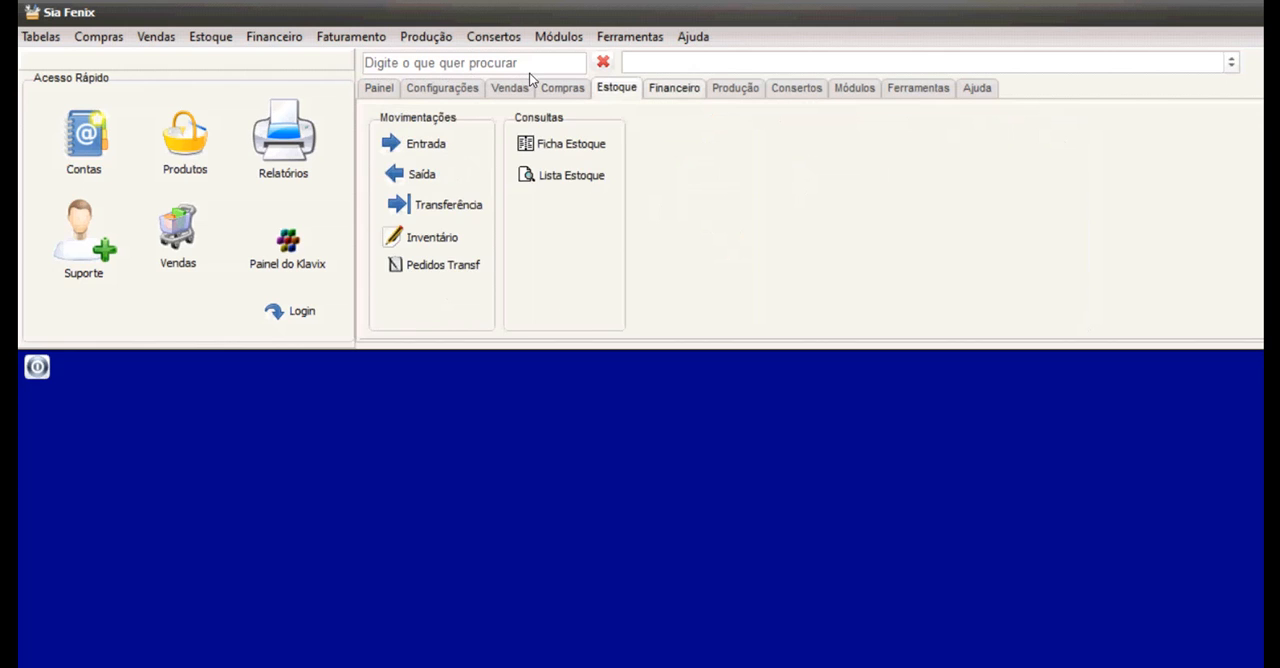
click(674, 88)
click(735, 88)
click(796, 88)
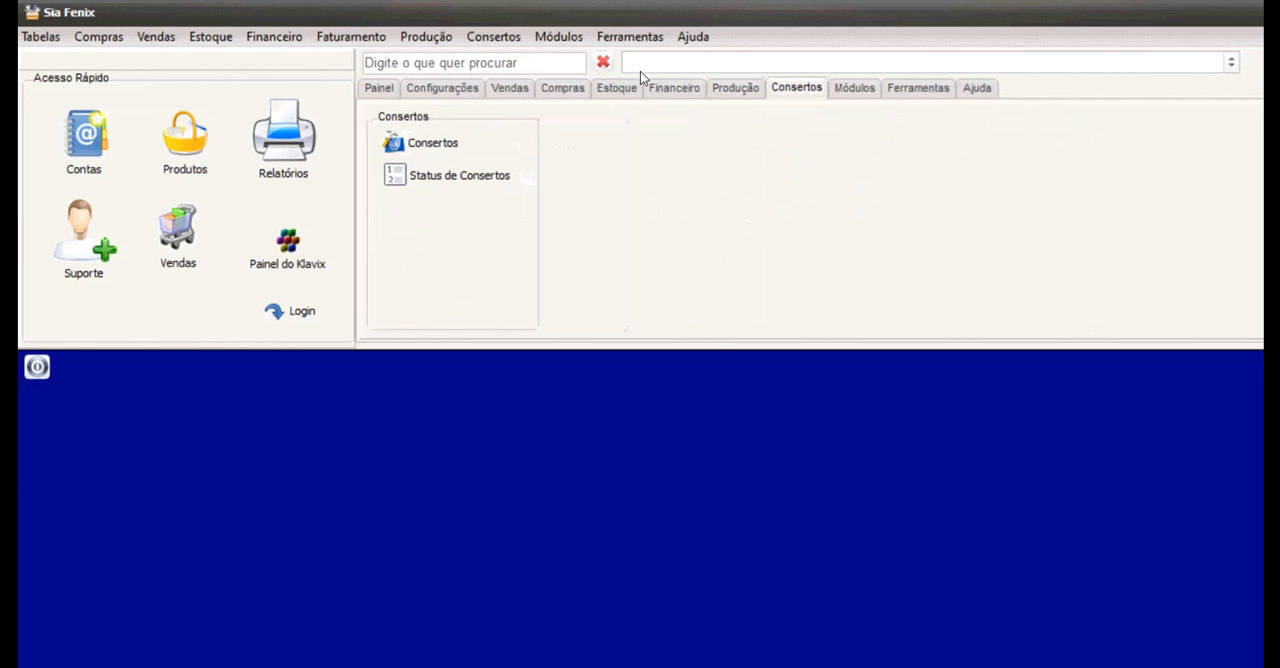
click(379, 88)
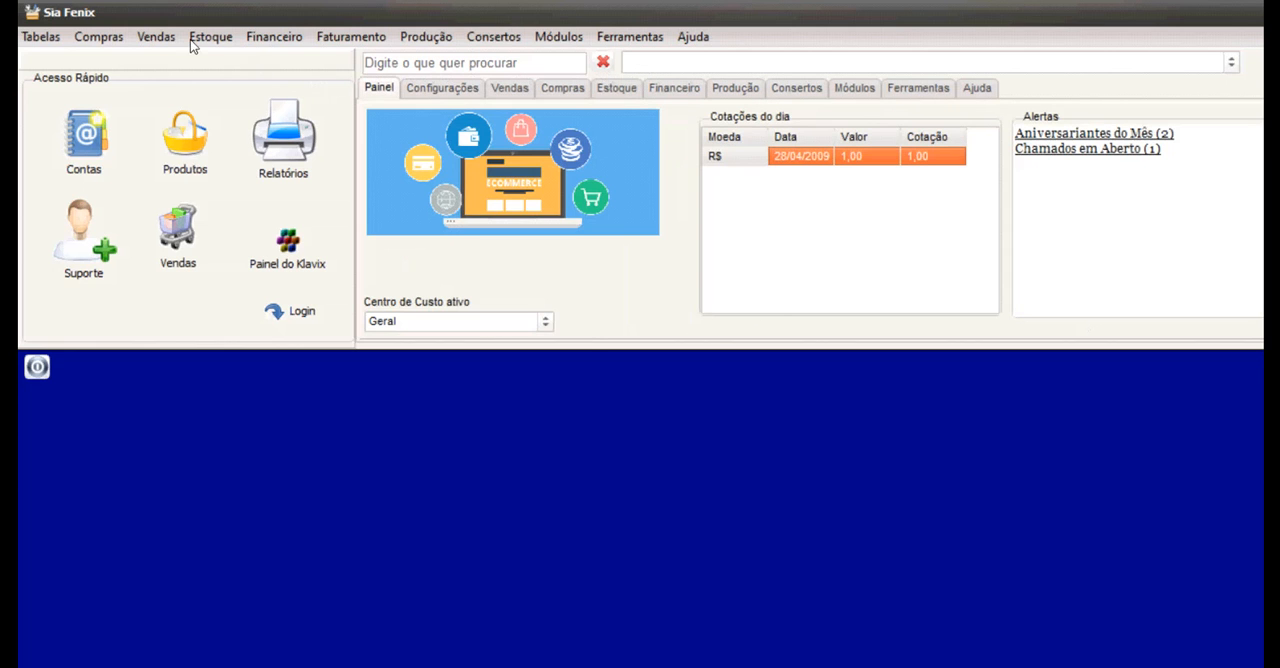
Examine the commands offered for Estoque through Ferramentas, including the stock reports.
click(185, 36)
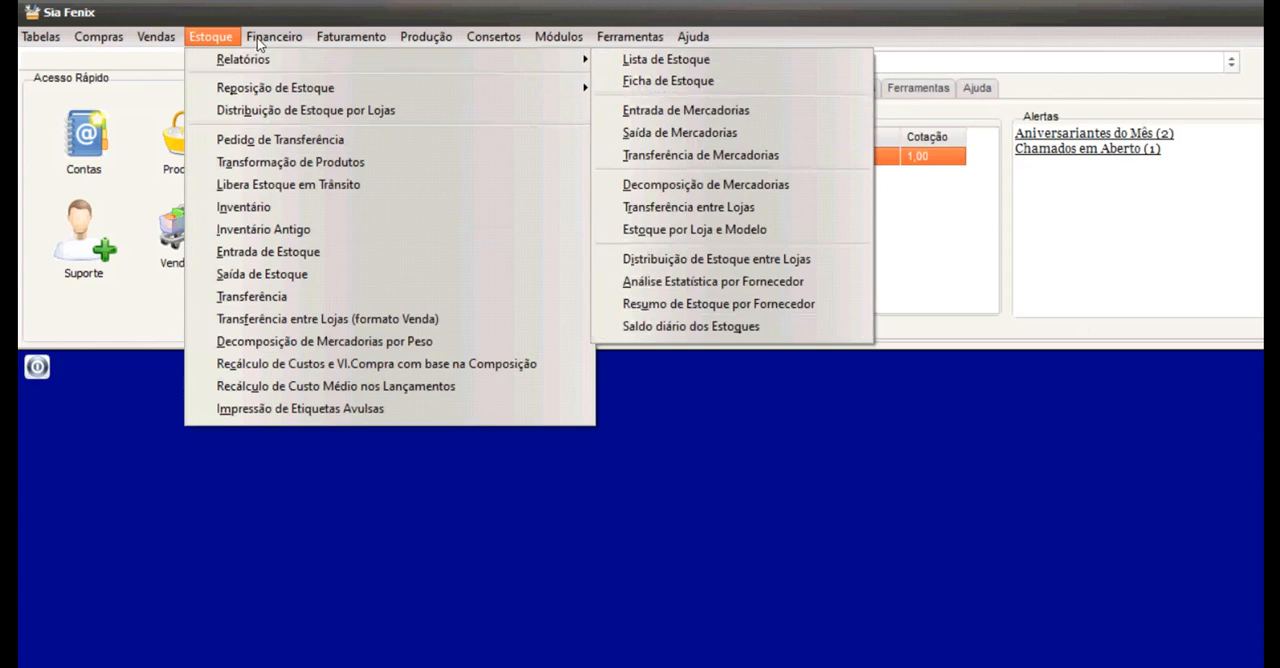
mouse_move(323, 22)
mouse_move(622, 37)
mouse_move(638, 60)
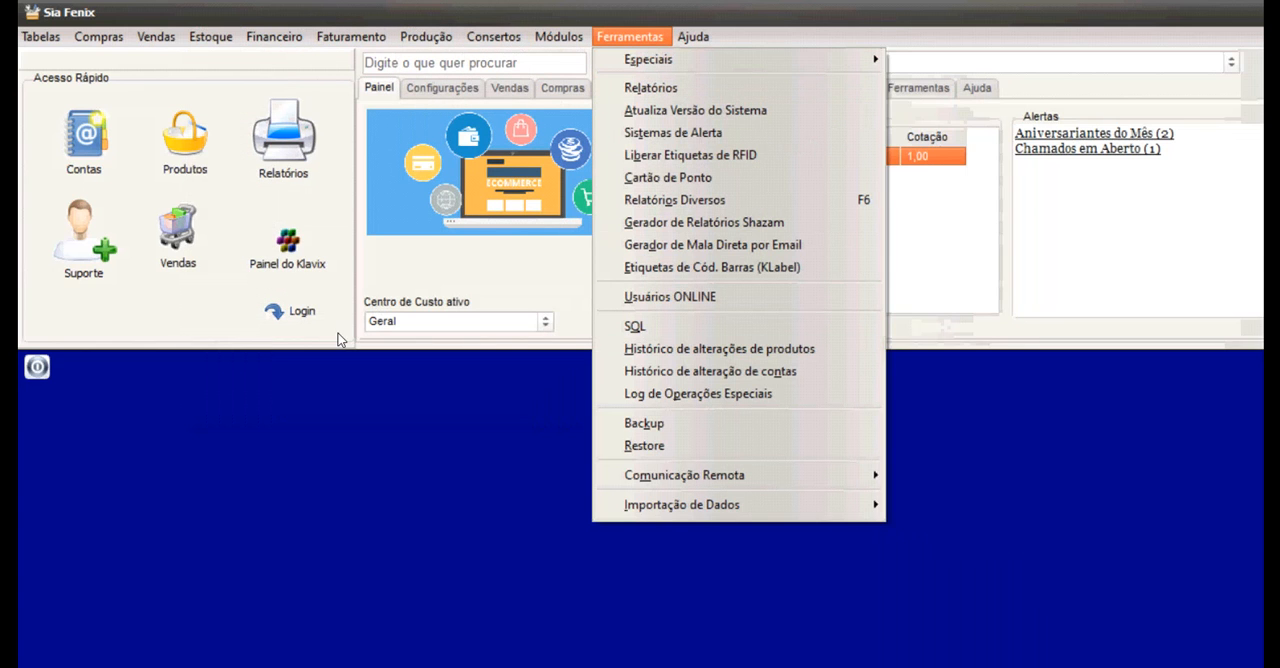
click(341, 336)
Search the functions for "atual", launch Atualiza Versão do Sistema, decline the update and clear the search.
click(379, 62)
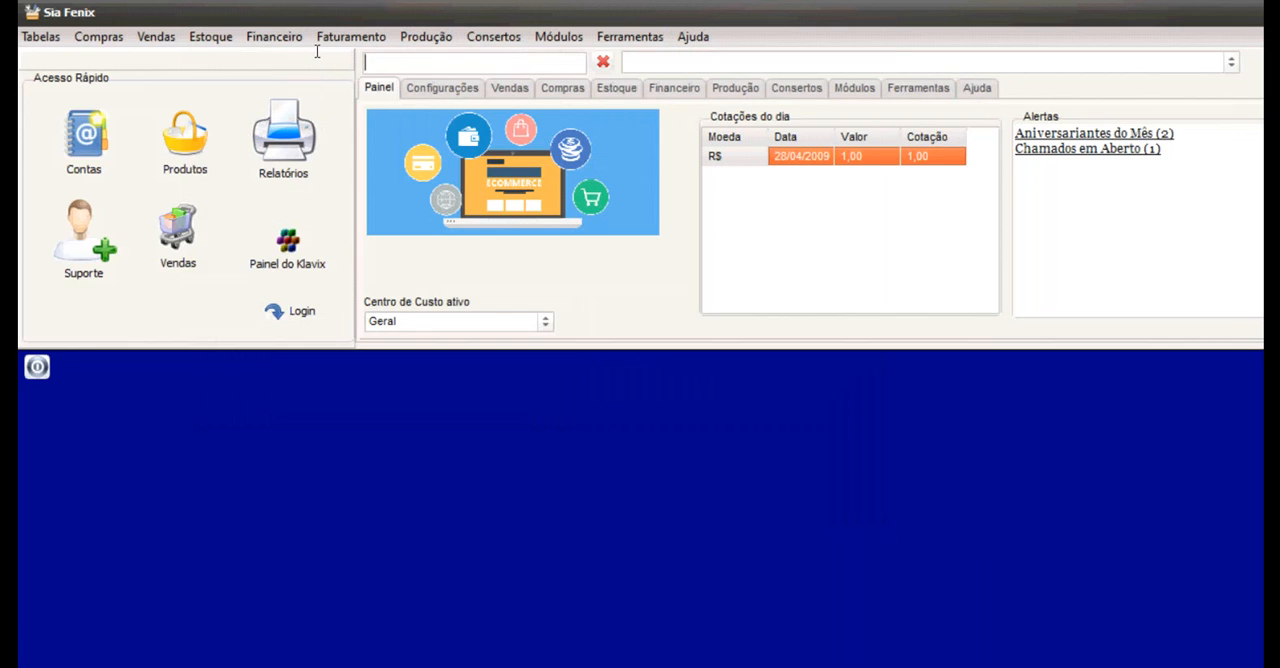
text(atual)
click(676, 60)
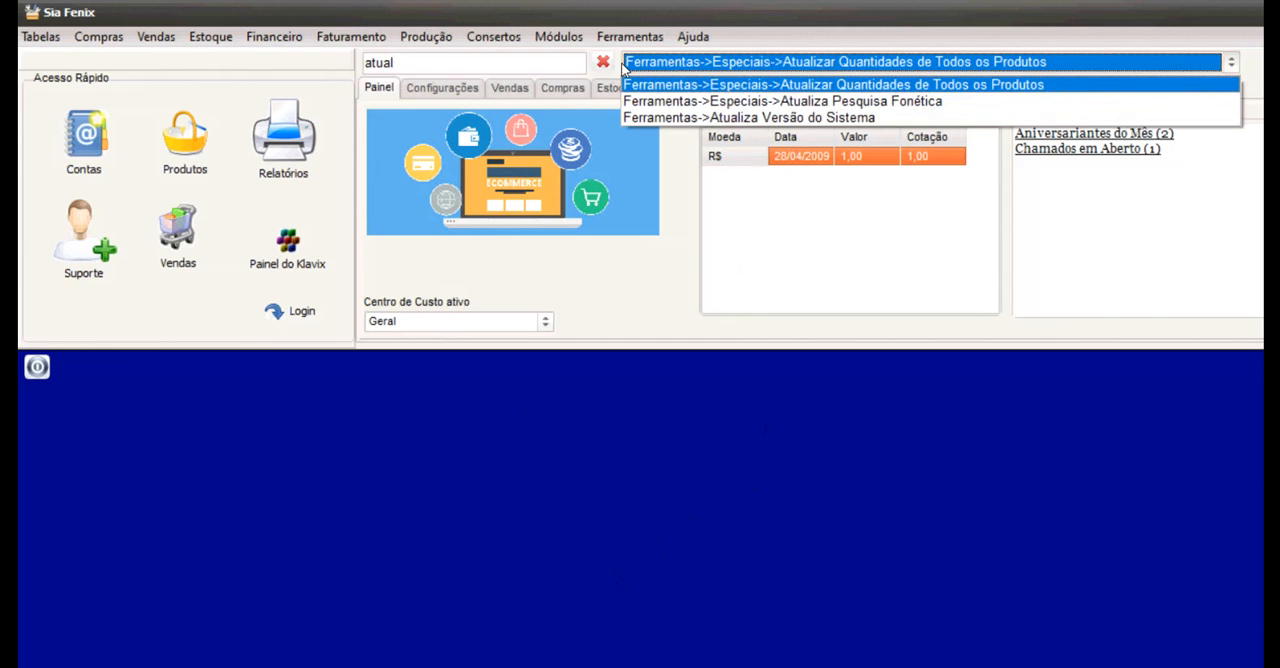
key(Return)
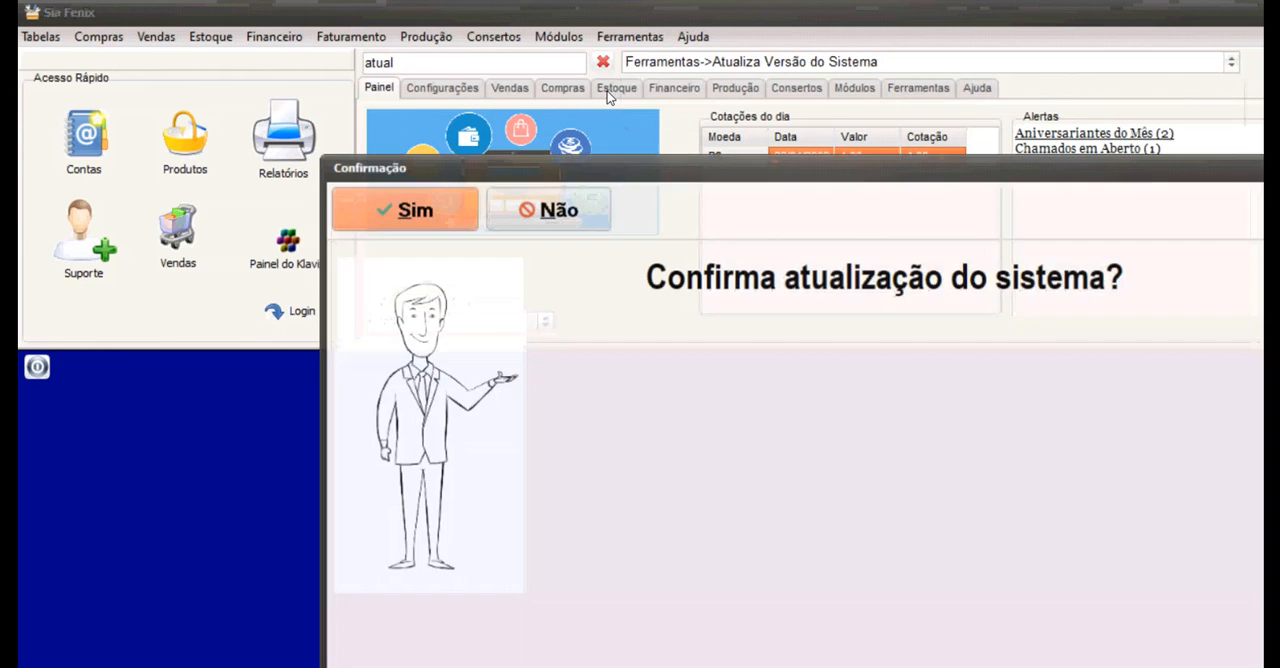
click(550, 208)
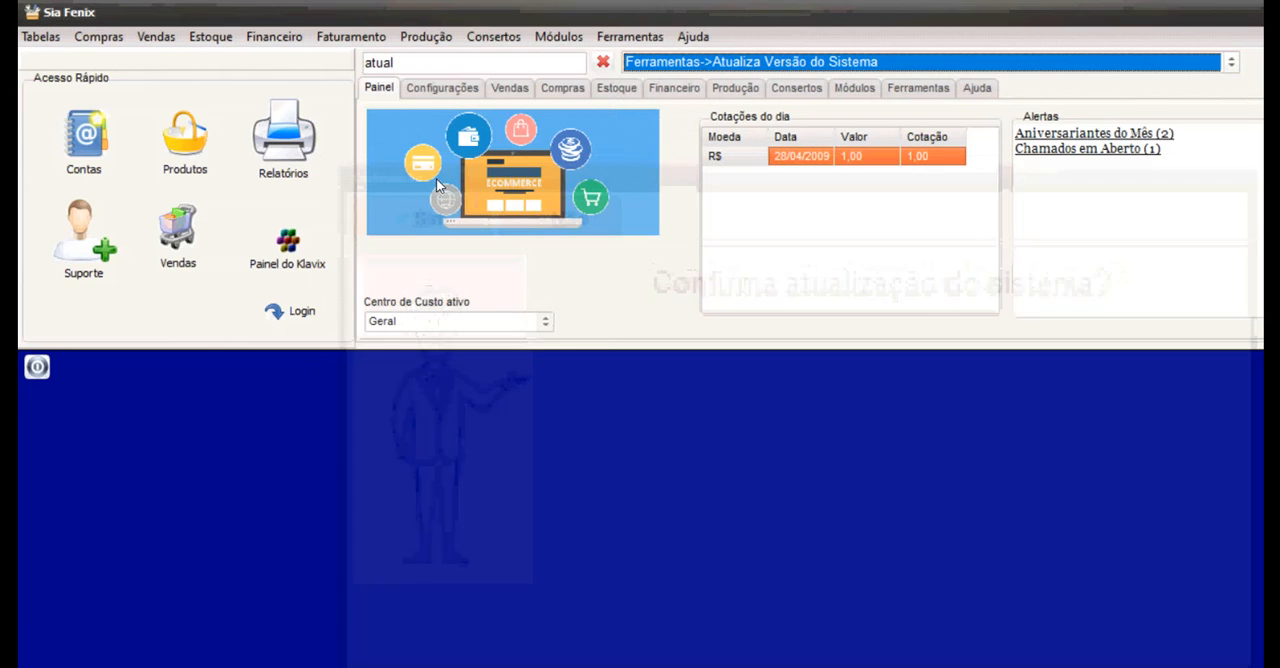
click(603, 62)
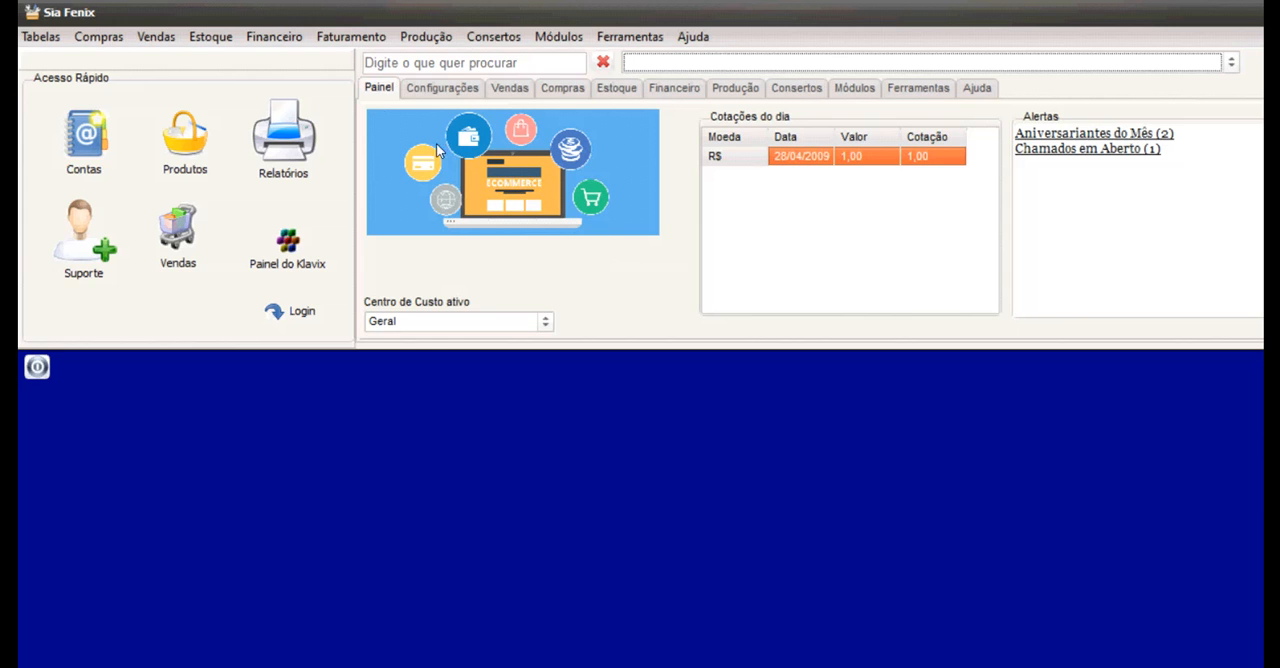
click(442, 88)
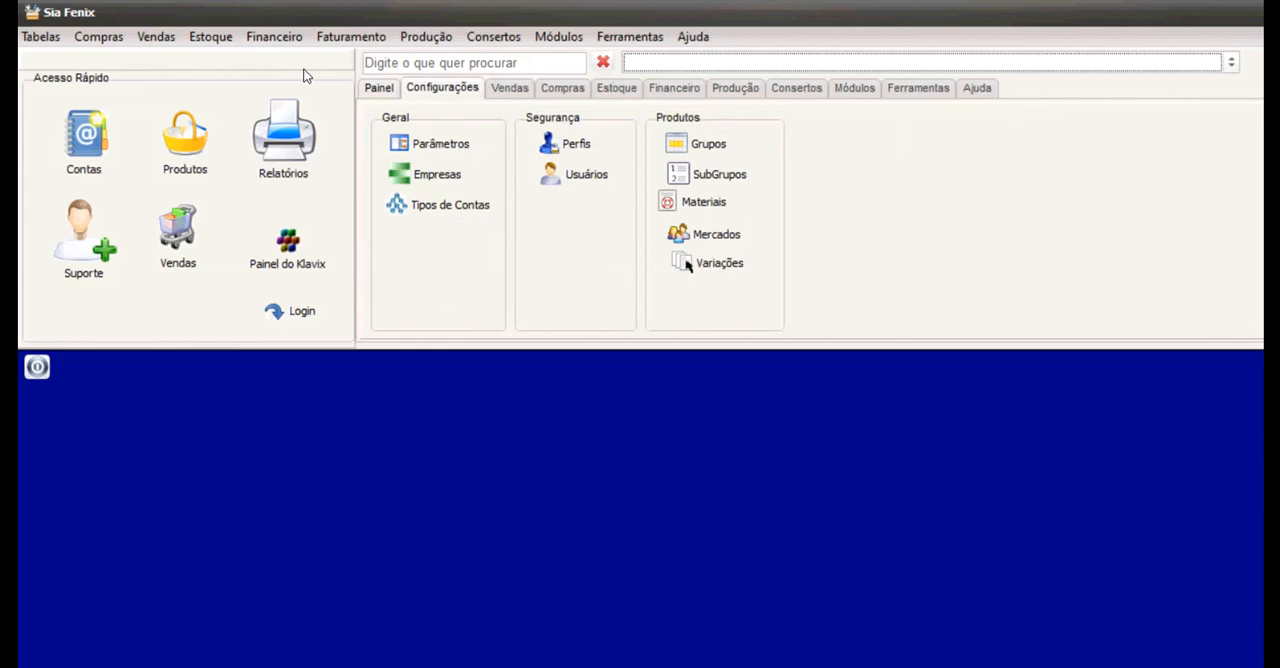
click(379, 88)
click(442, 88)
click(796, 88)
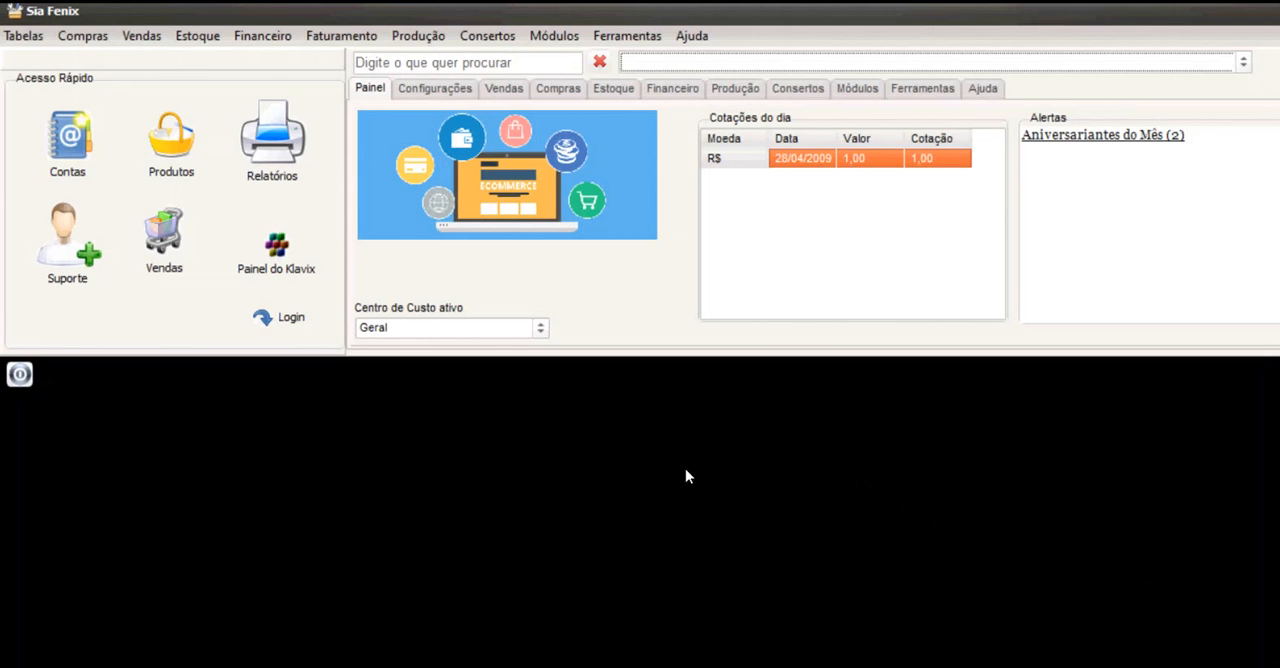
Open the system parameters and review the PADRAO record's settings from Geral and Vendas & Compras through Pastas.
click(435, 88)
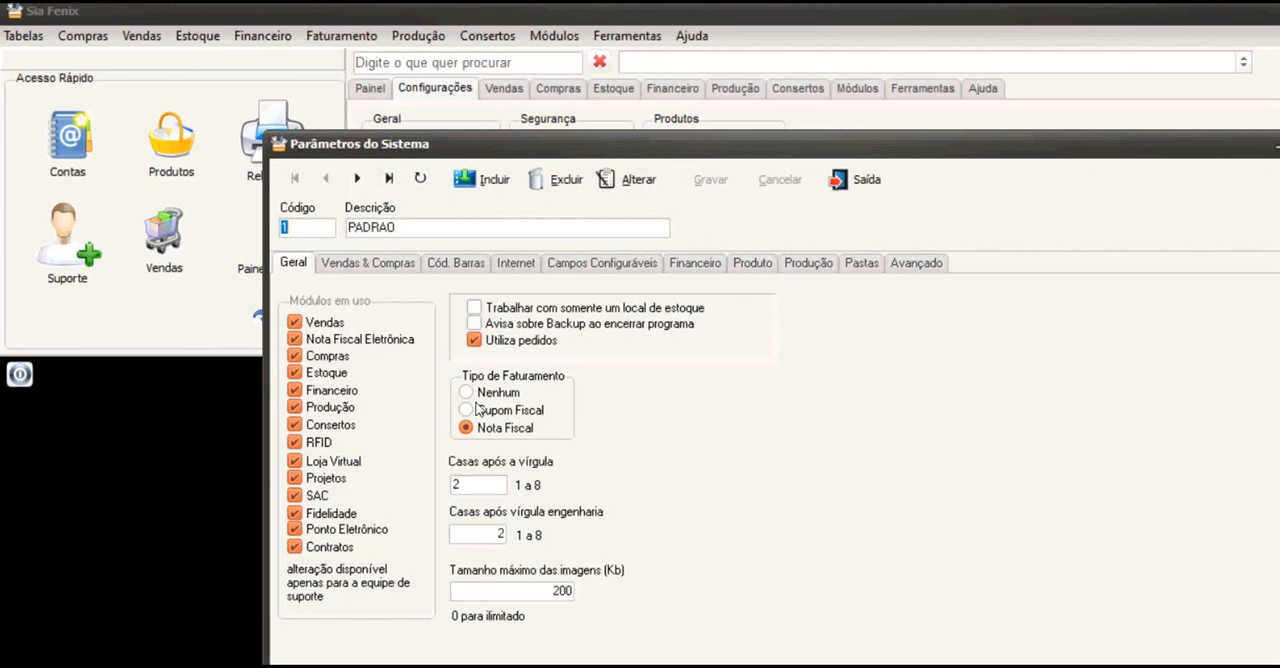
click(368, 262)
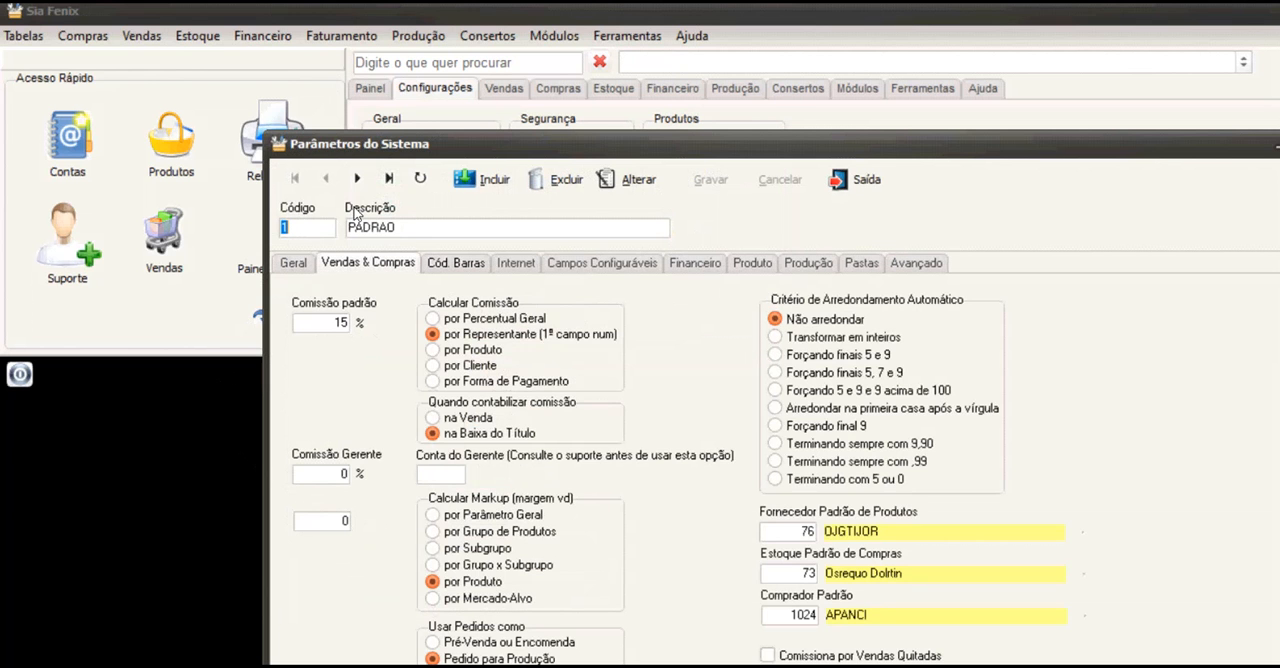
key(ctrl+Tab)
key(ctrl+Tab)
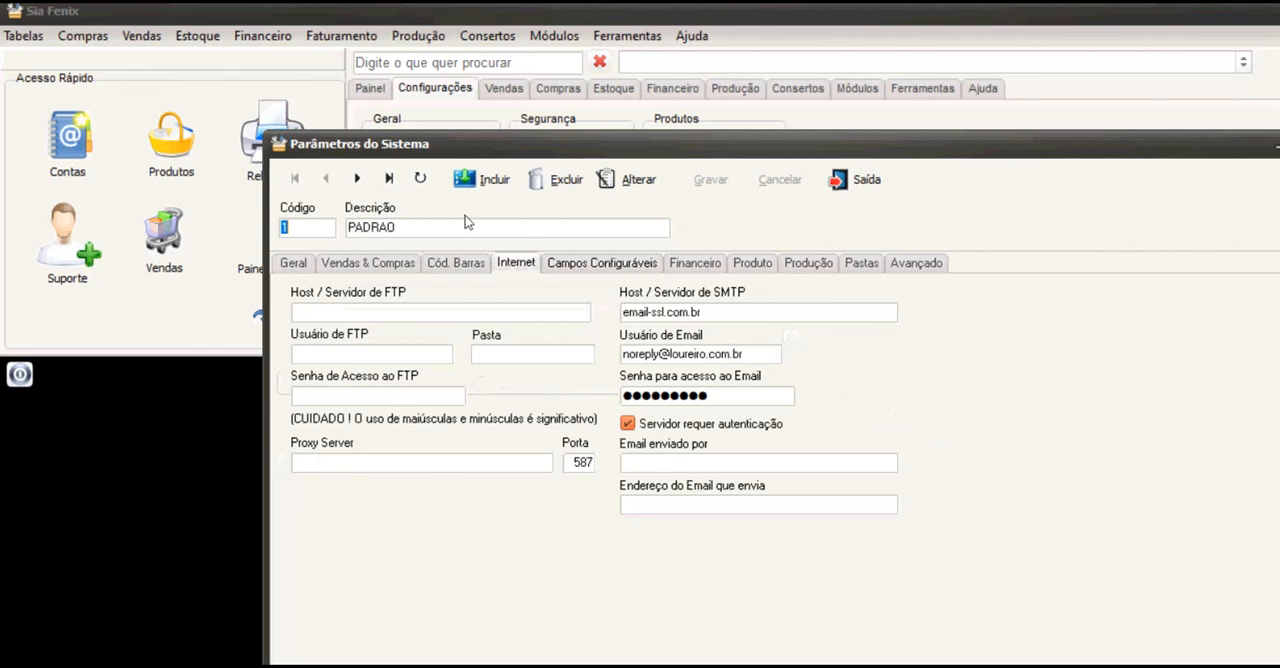
key(ctrl+Tab)
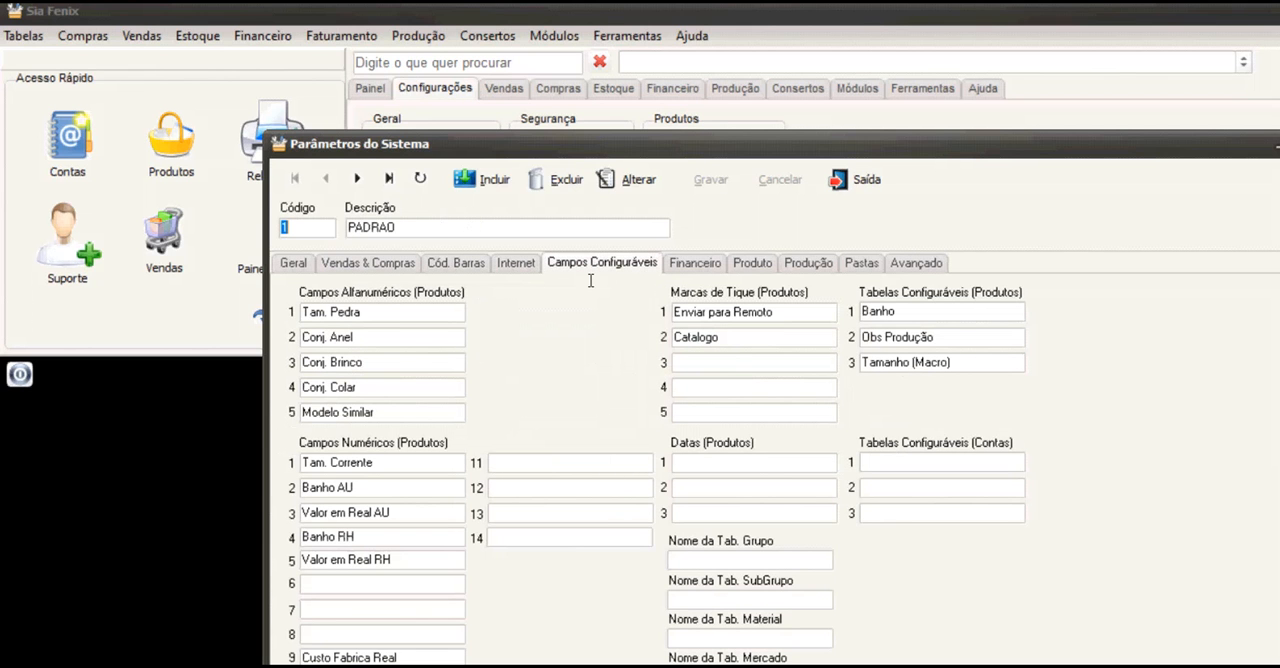
key(ctrl+Tab)
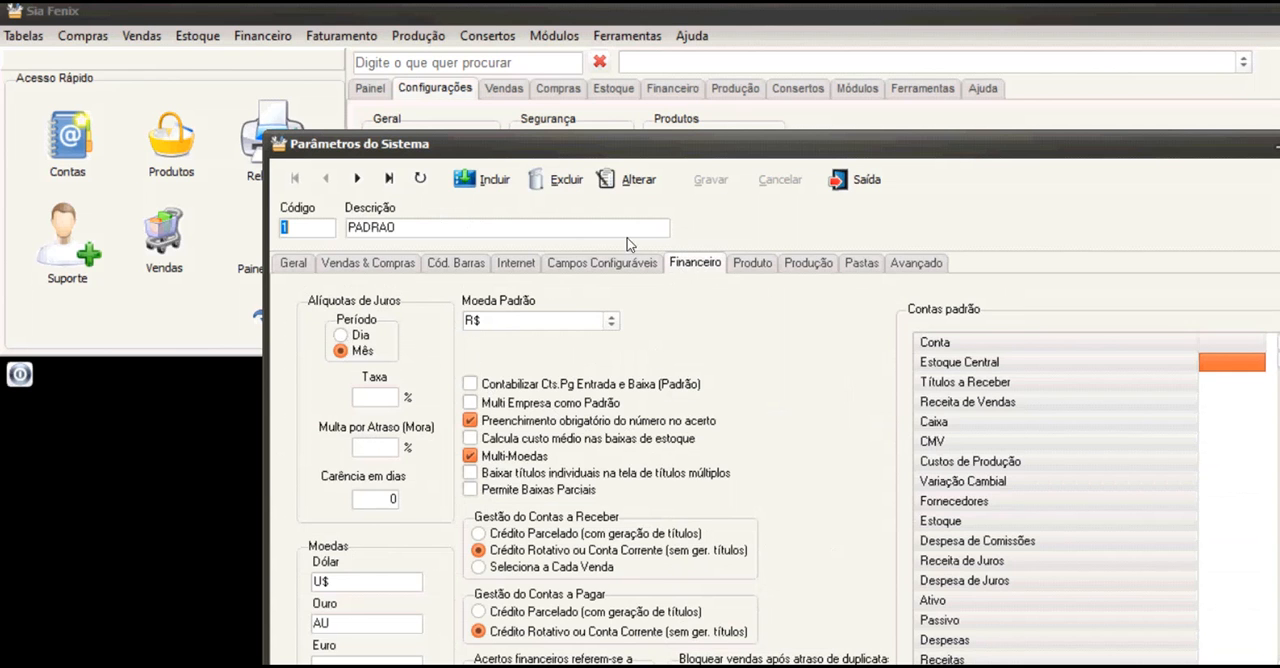
key(ctrl+Tab)
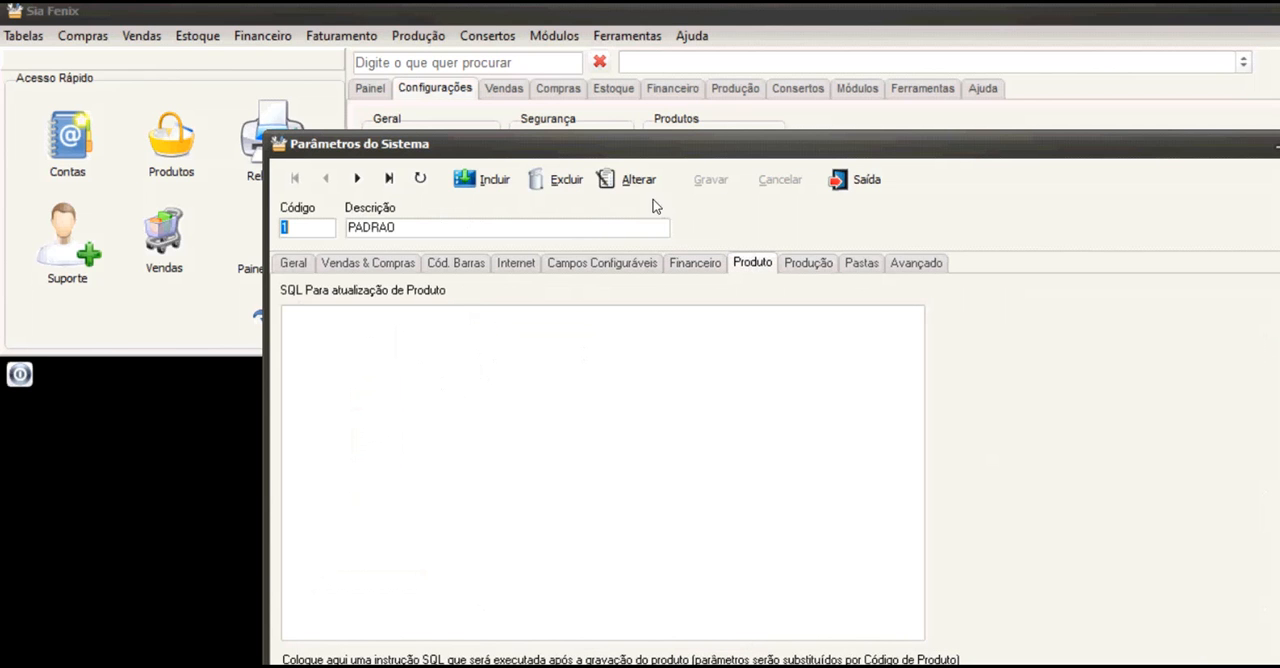
key(ctrl+Tab)
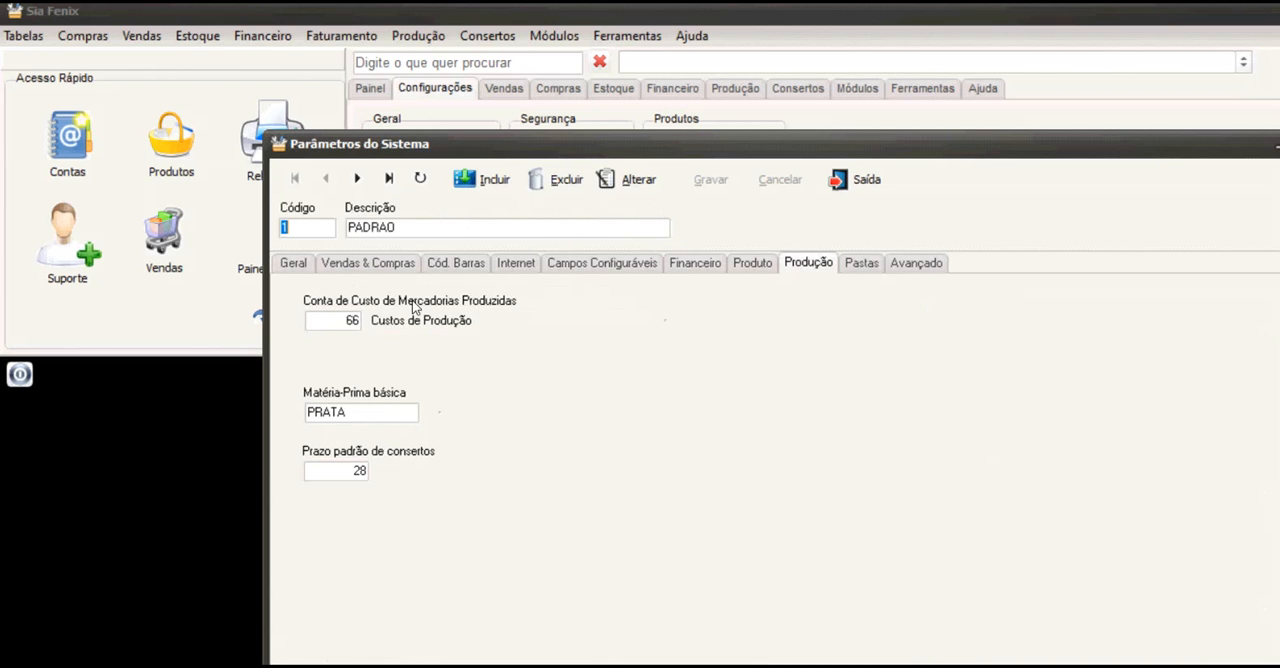
key(ctrl+Tab)
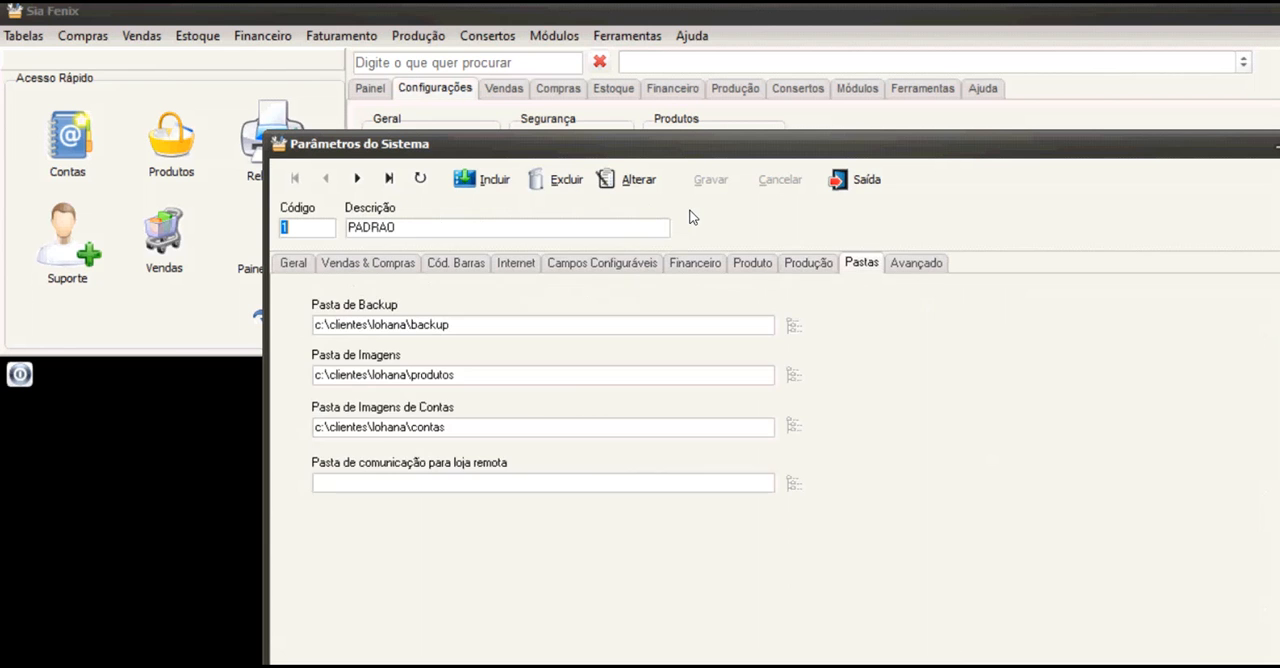
Review the PADRAO record's Avançado parameters for Geral, Produtos, Contas and Estoque, and close the system parameters.
key(ctrl+Tab)
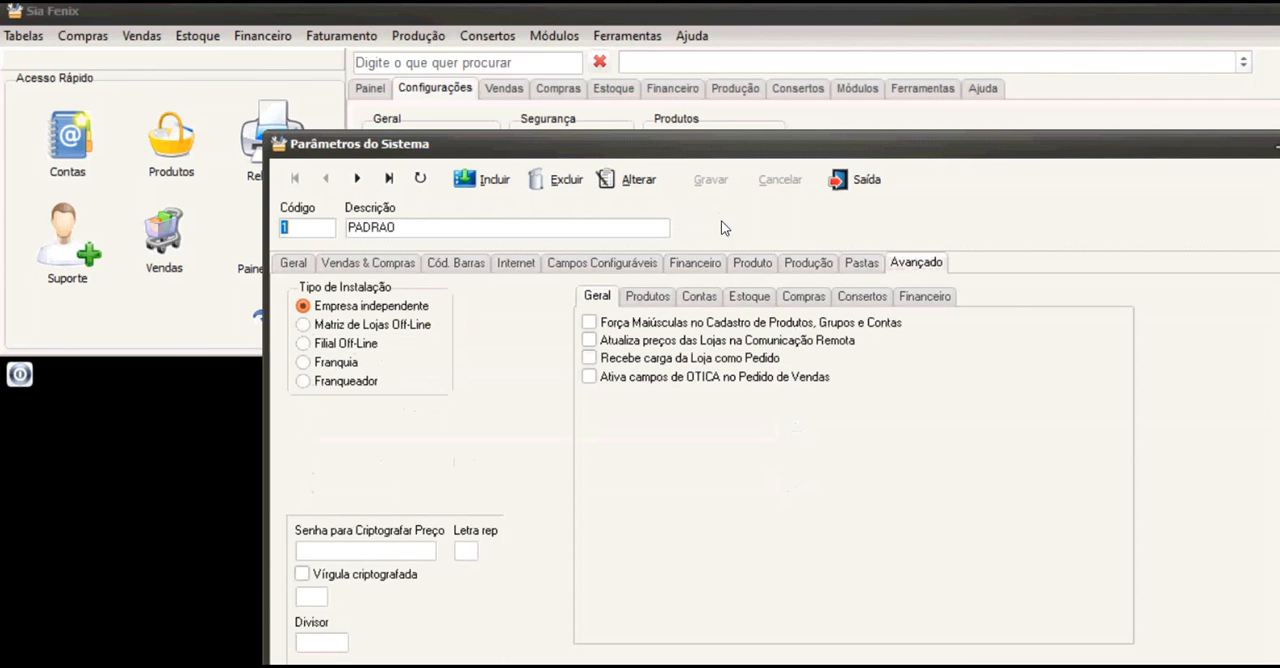
key(ctrl+Tab)
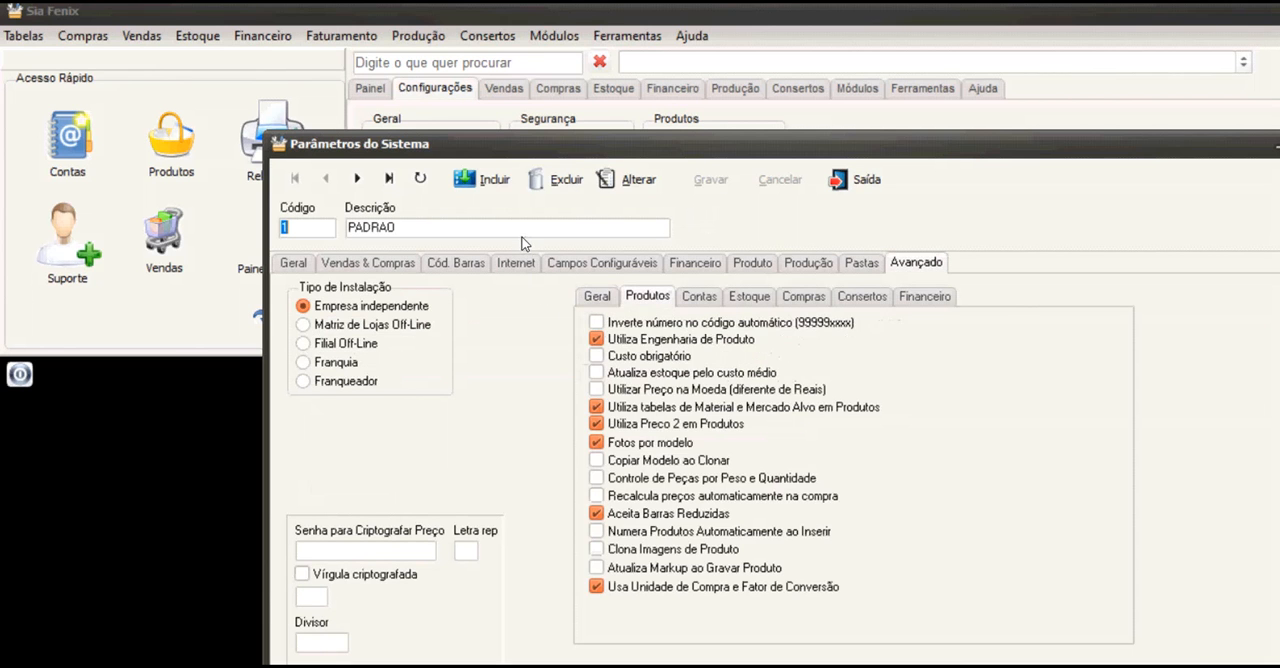
key(ctrl+Tab)
key(ctrl+Tab)
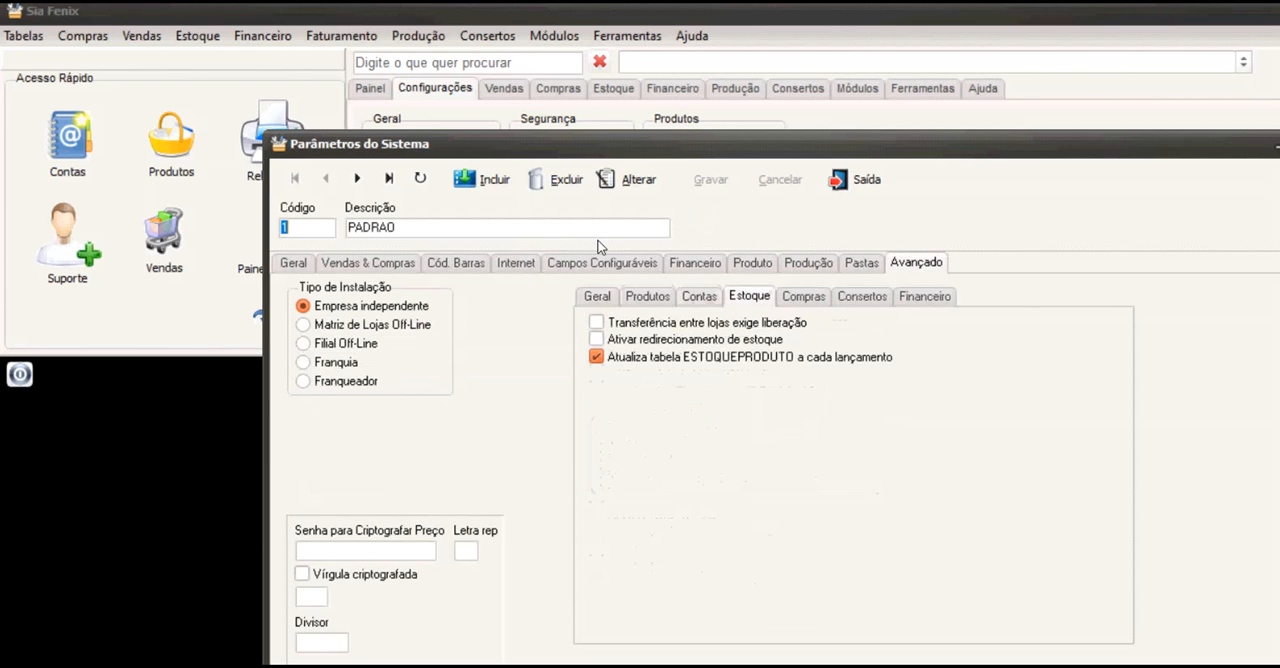
click(597, 296)
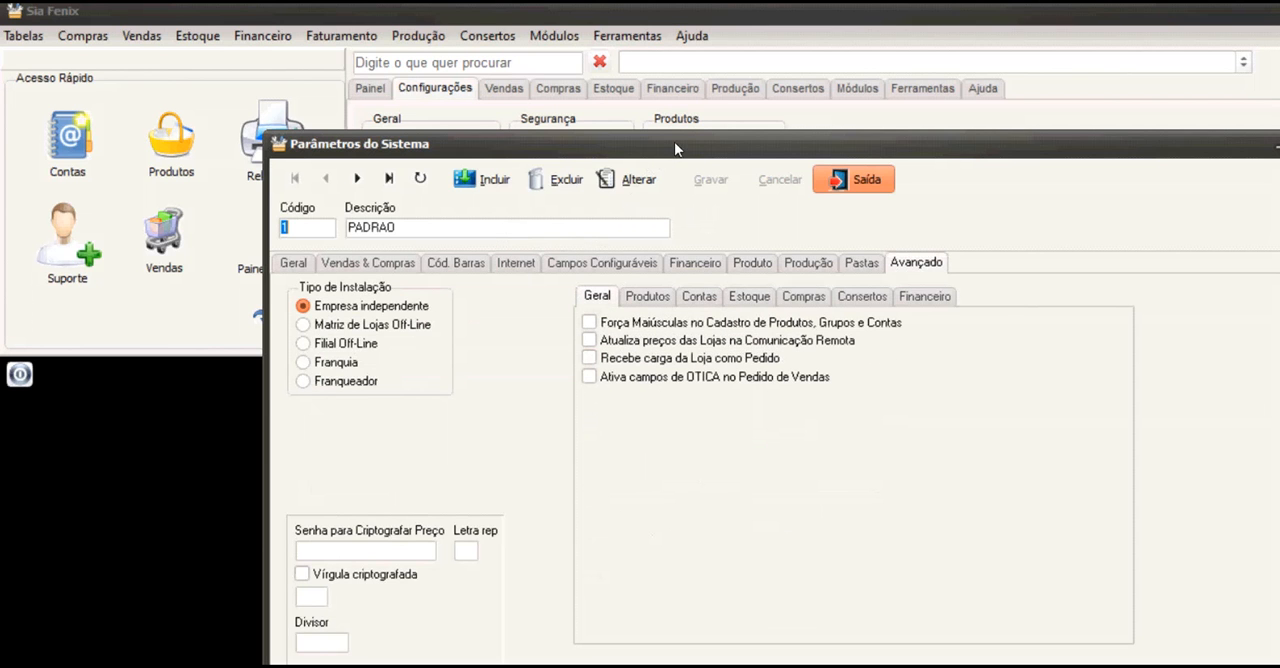
click(853, 179)
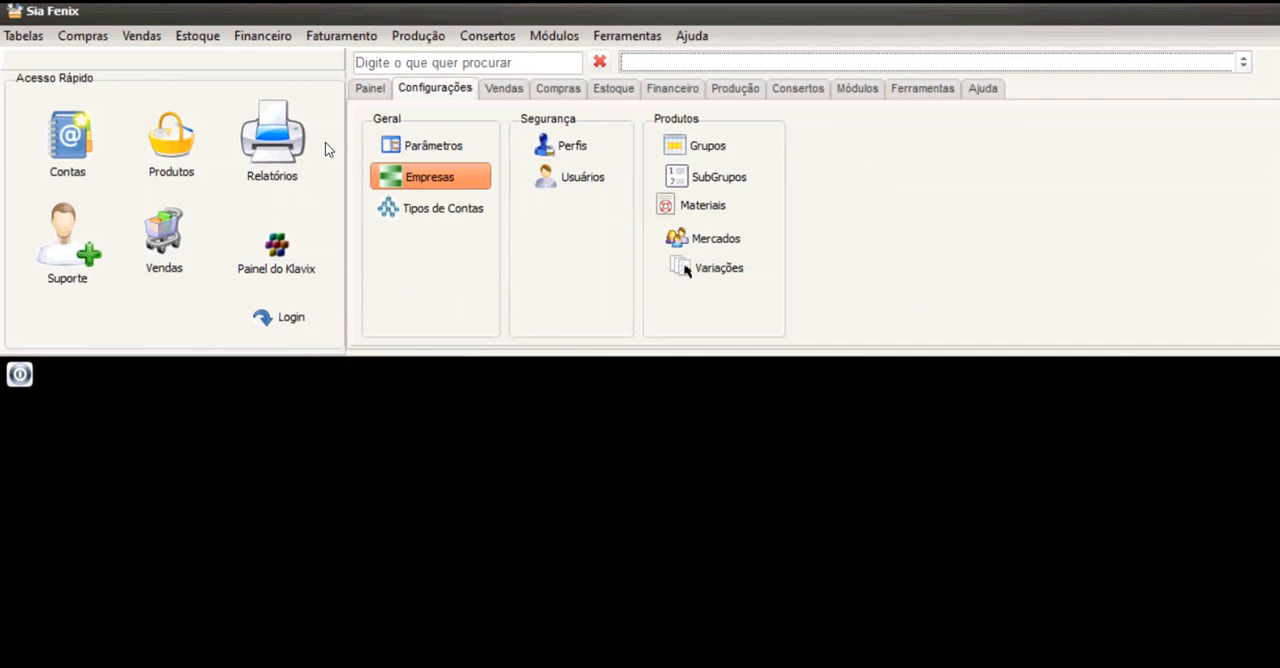
Set the menu background colour of Empresa Demonstração to clNavy, save the company record and sign in again.
click(430, 176)
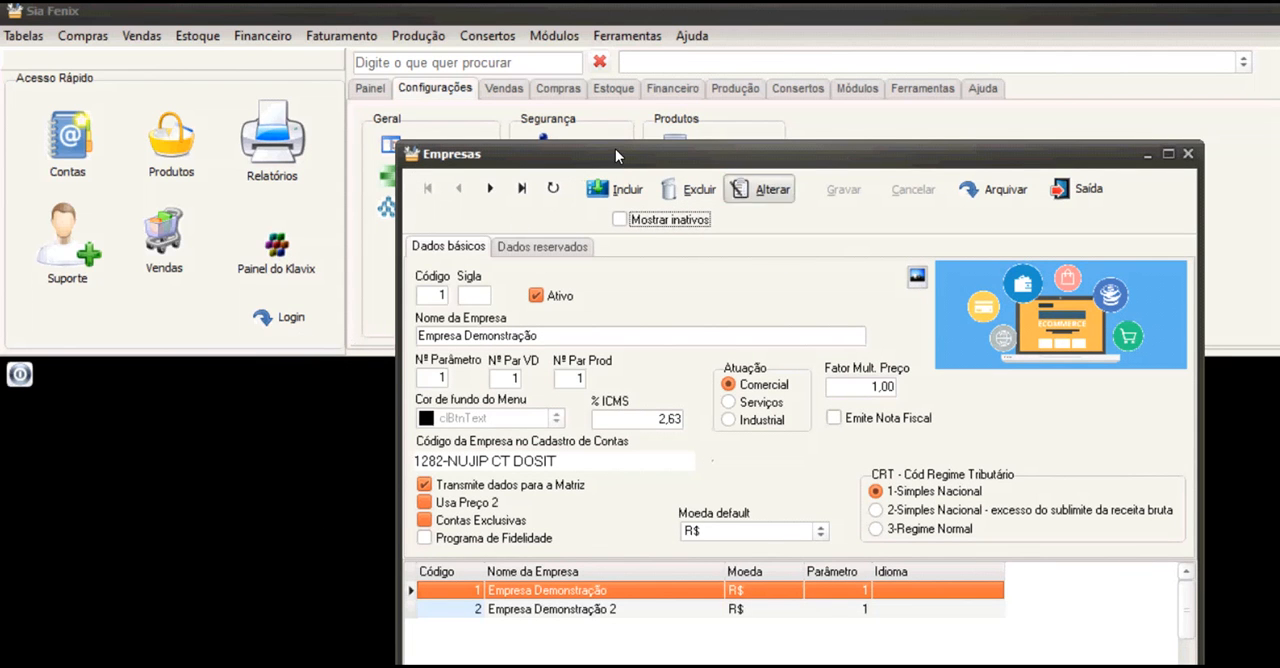
click(768, 187)
click(526, 420)
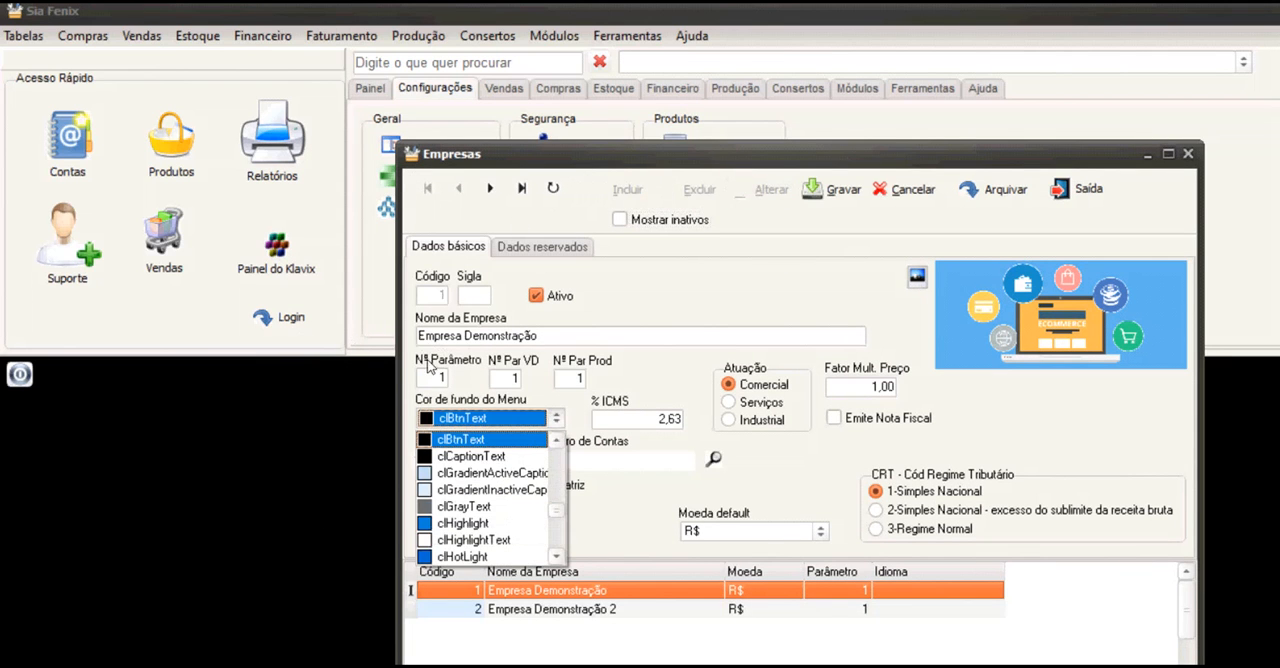
scroll(450, 376, up, 7)
scroll(450, 376, up, 2)
key(Return)
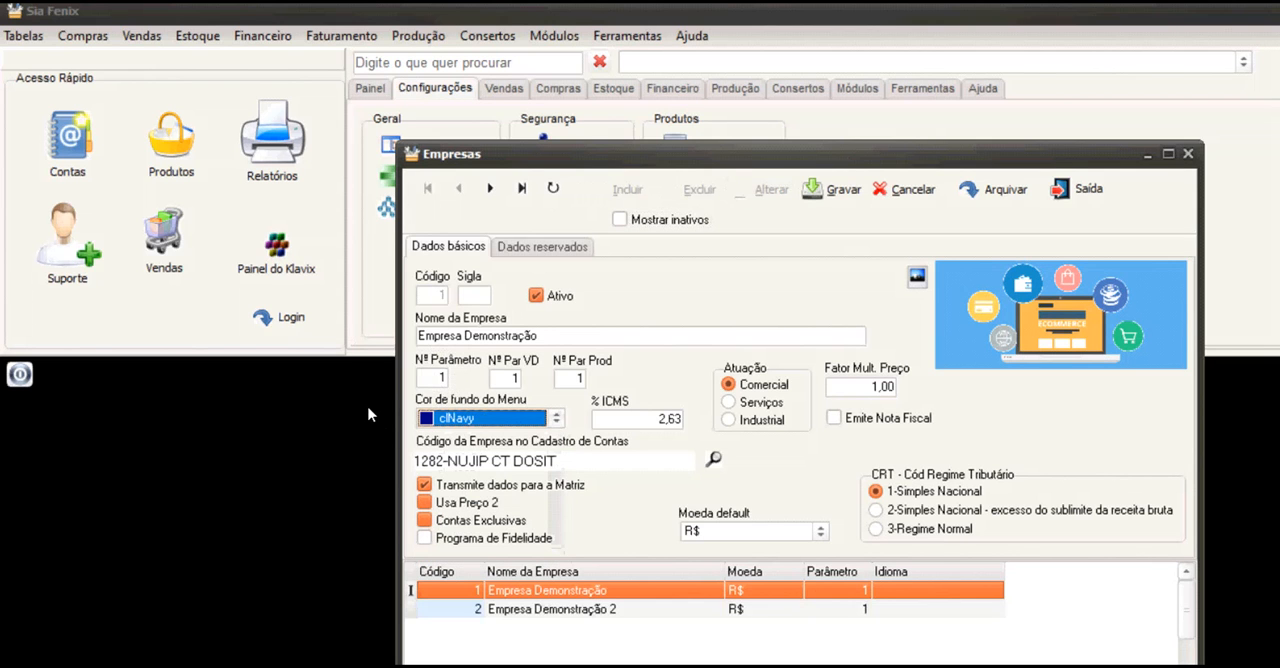
click(838, 189)
click(1080, 189)
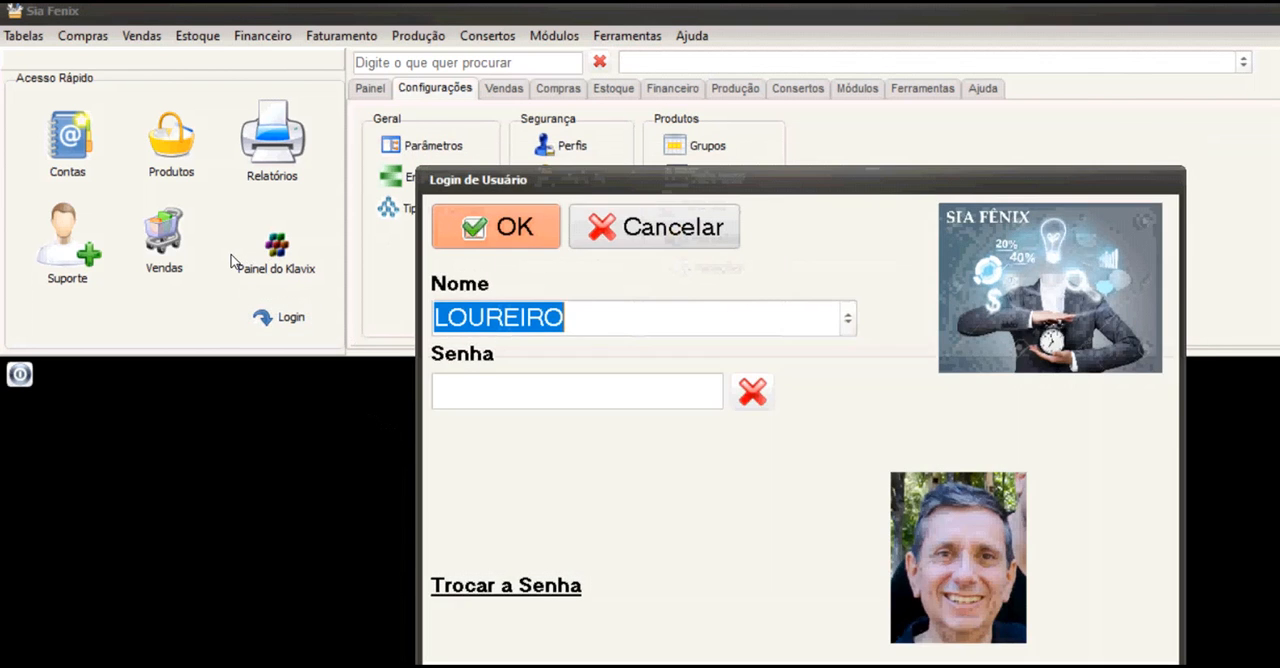
key(Return)
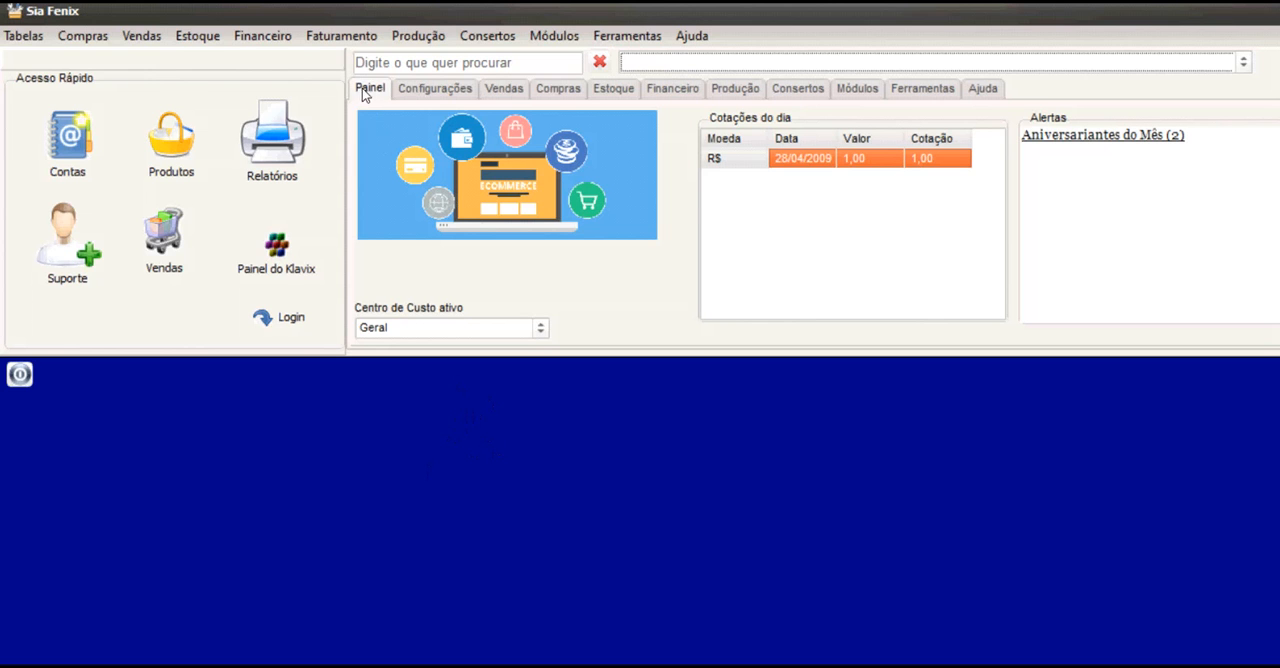
Open the companies register from Configurações, review Empresa Demonstração's basic data and close the register.
click(432, 88)
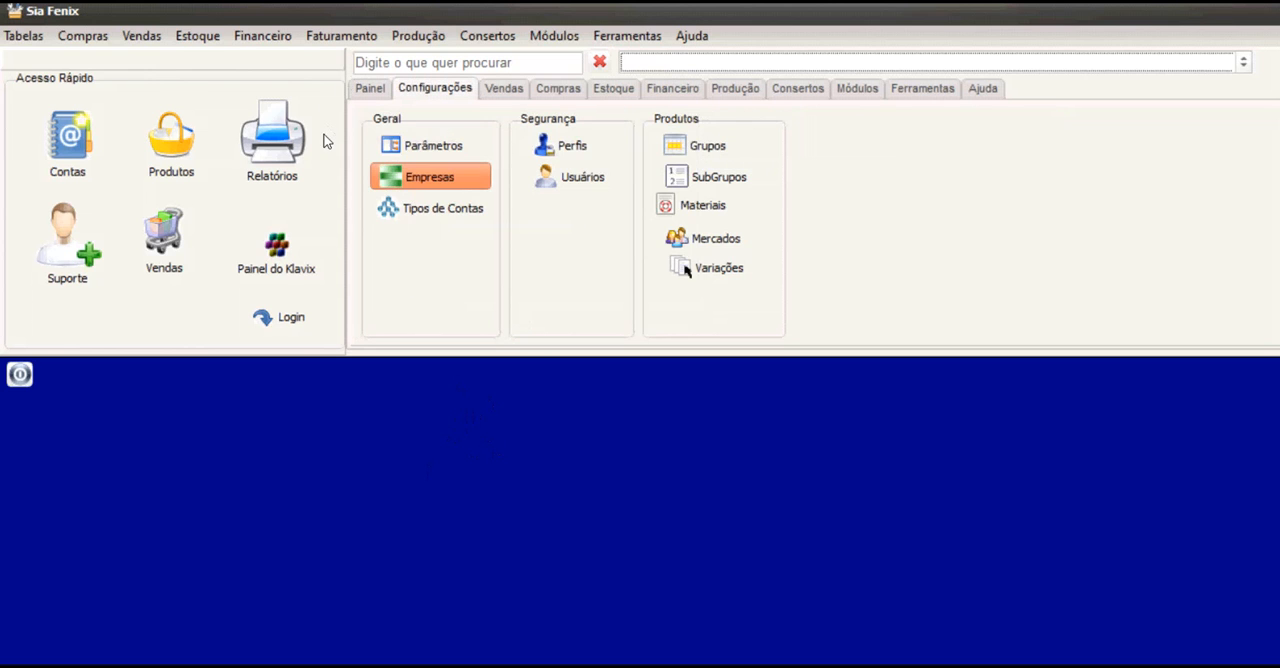
click(429, 177)
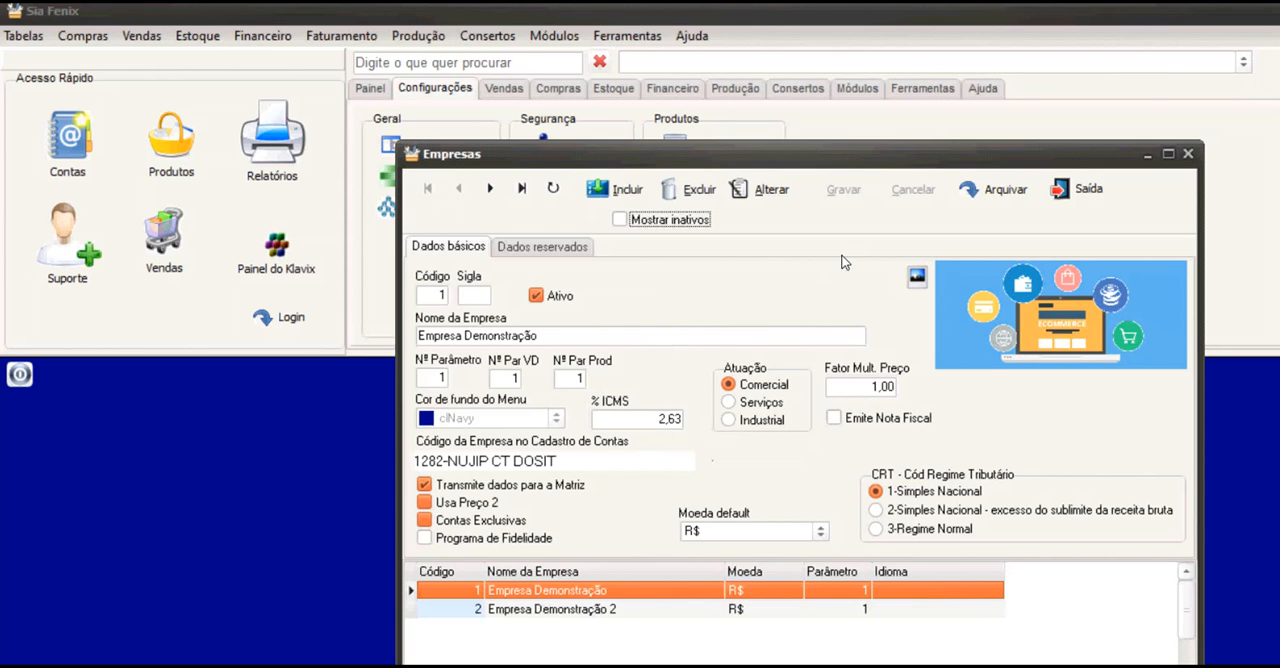
click(1076, 188)
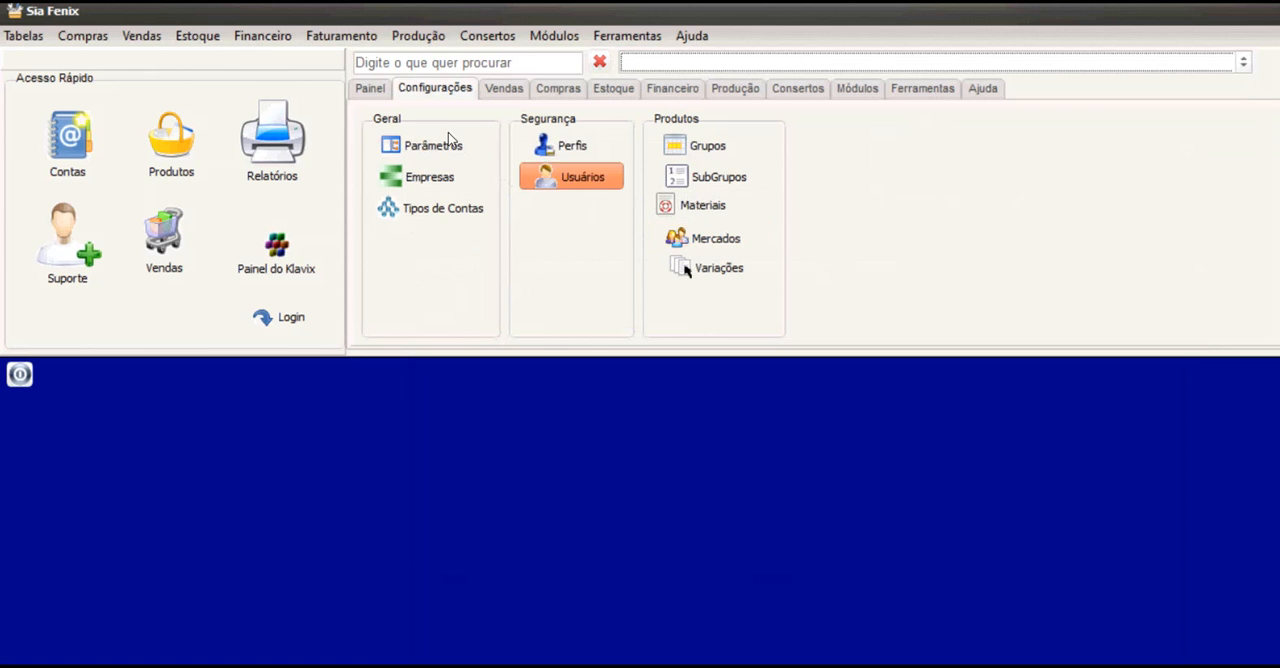
Open the user profiles and review the general functions of the ADMINISTRADOR and REPRESENTANTE profiles.
click(570, 145)
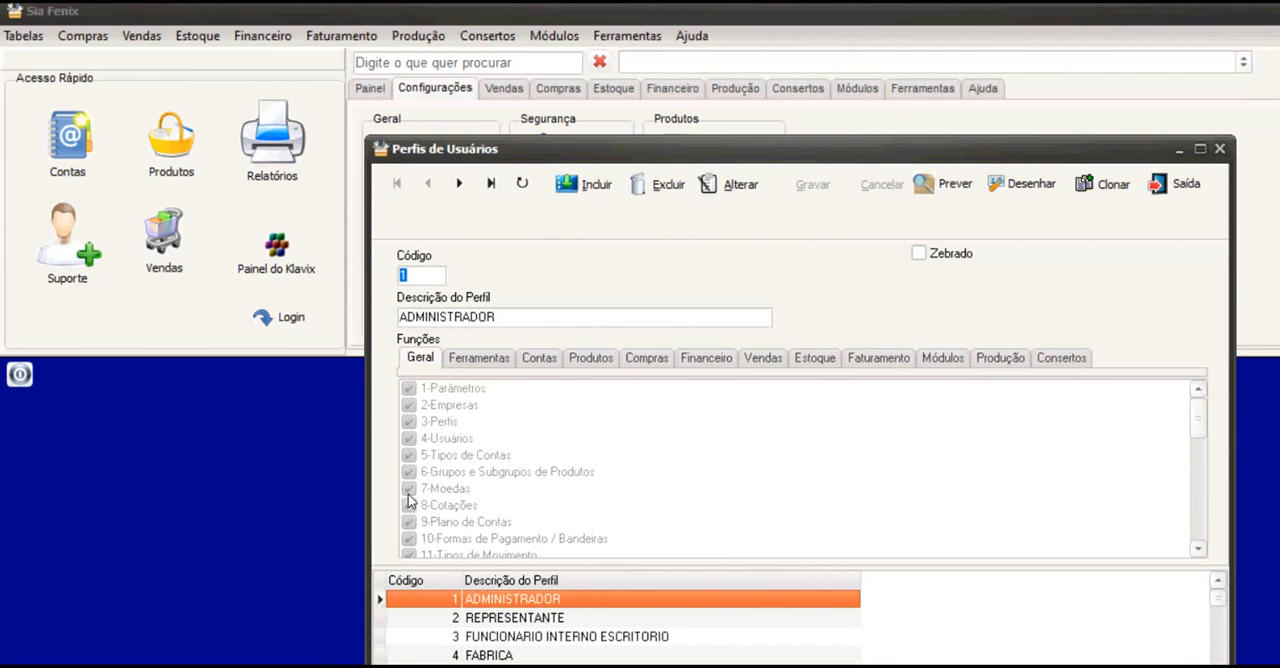
click(728, 184)
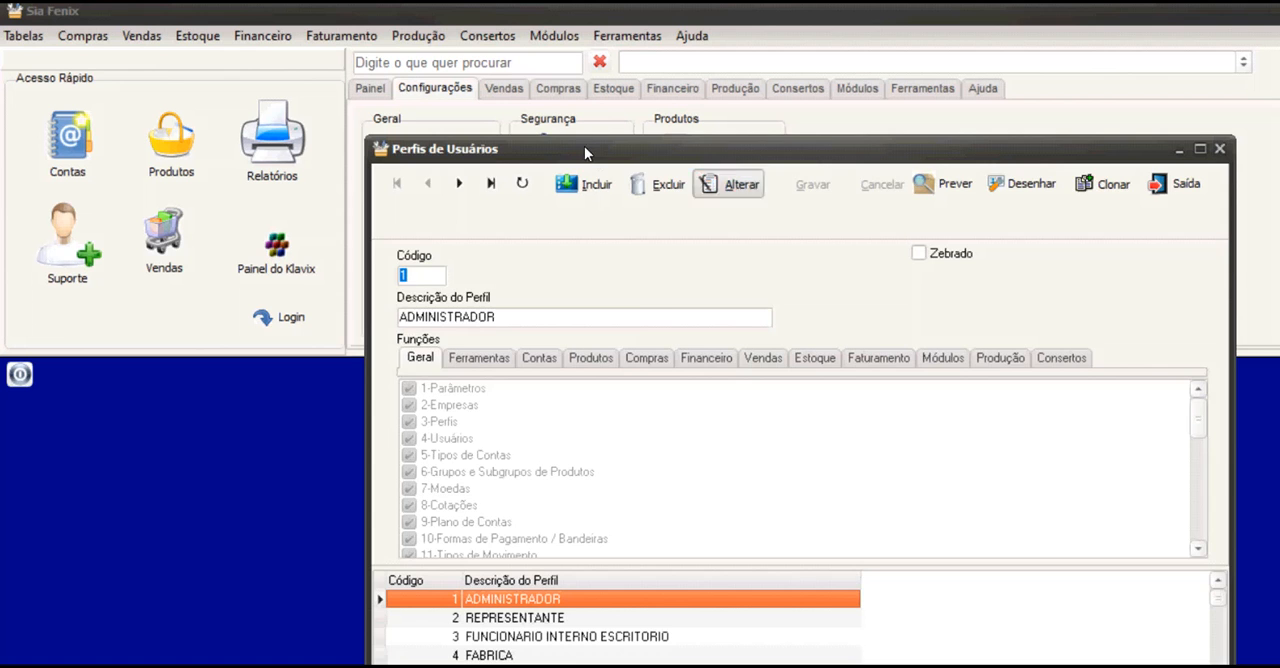
key(Return)
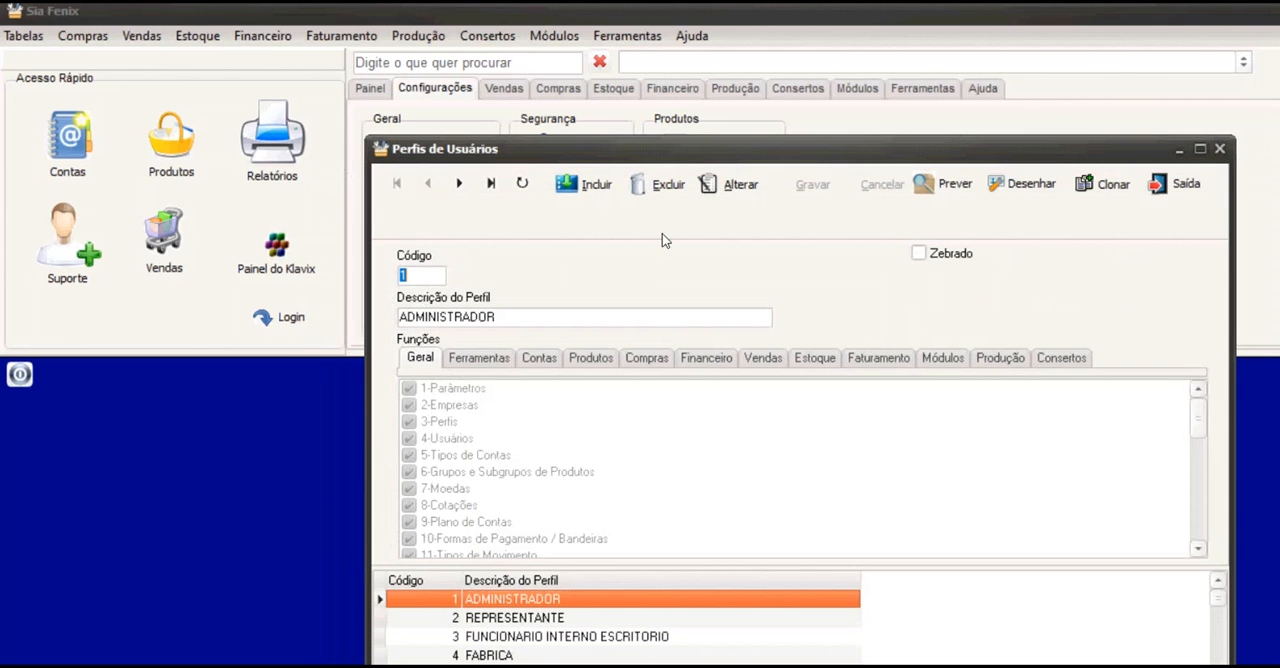
key(Down)
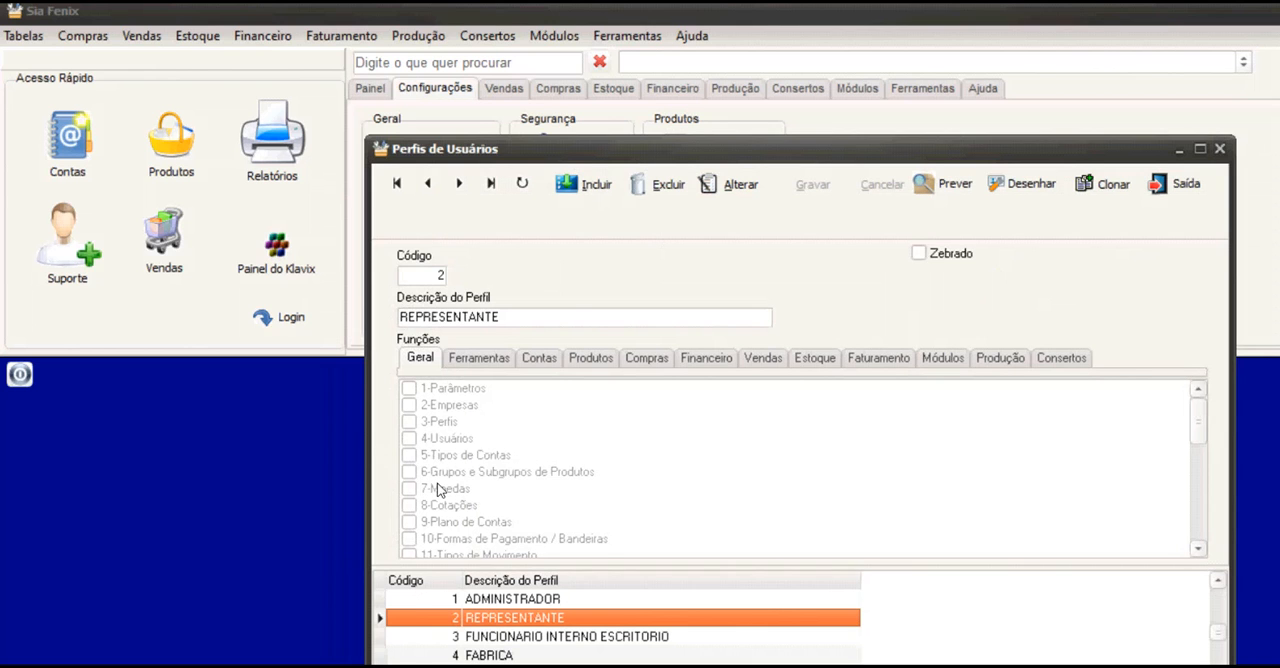
Put the REPRESENTANTE profile in edit mode, review its function permissions from Ferramentas through Vendas, and leave without saving.
click(728, 184)
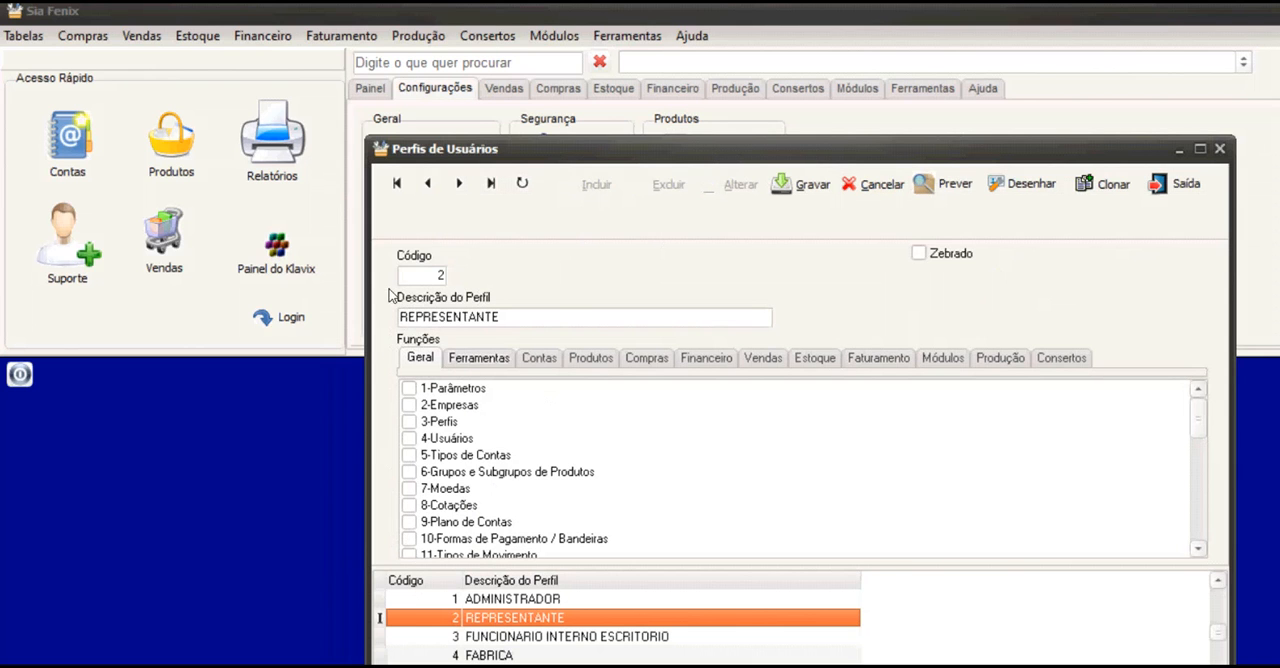
click(479, 357)
click(539, 358)
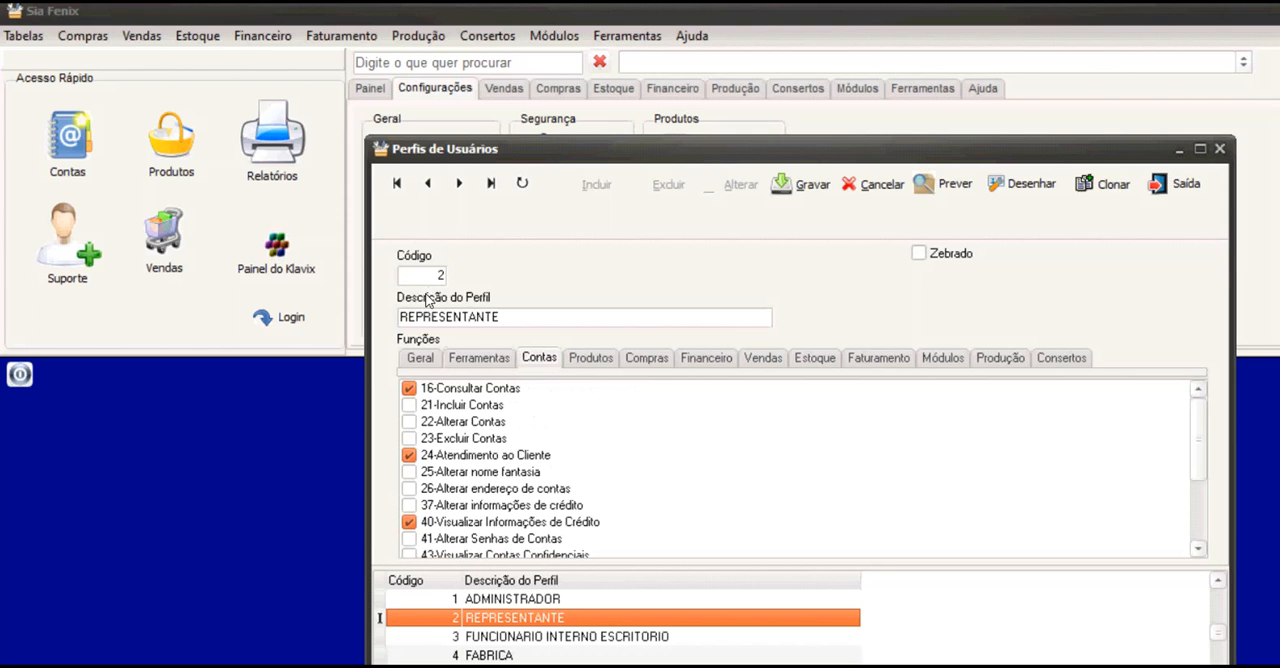
click(591, 358)
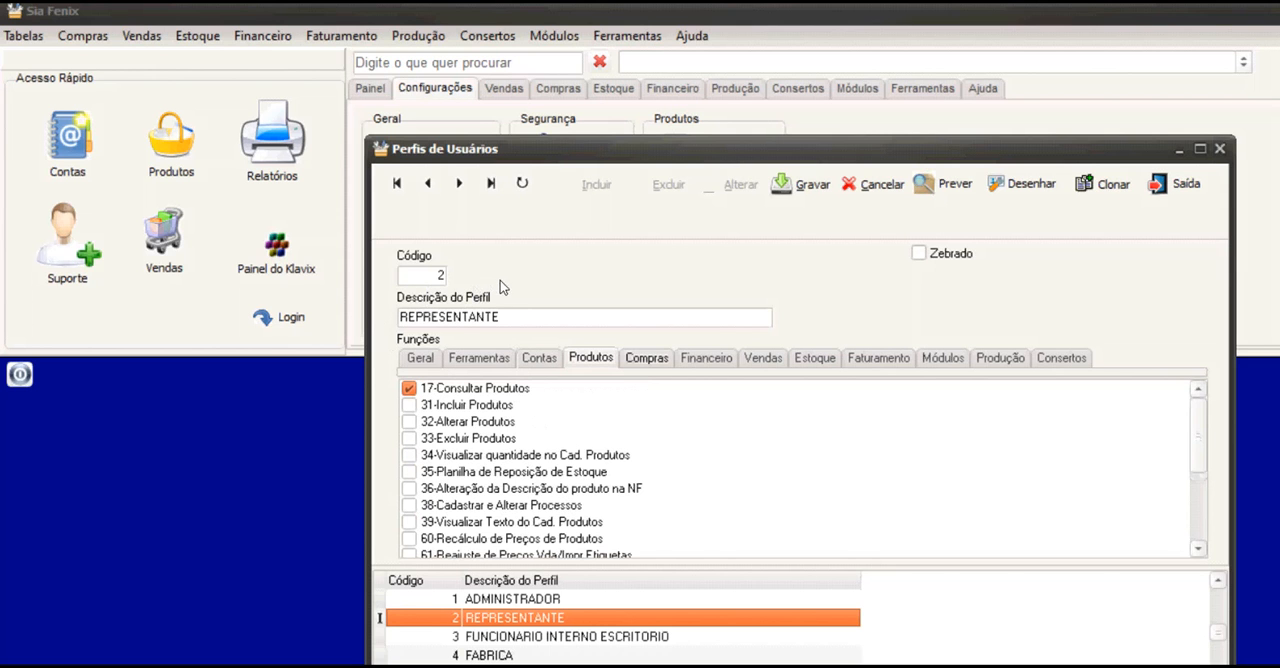
click(647, 358)
click(706, 358)
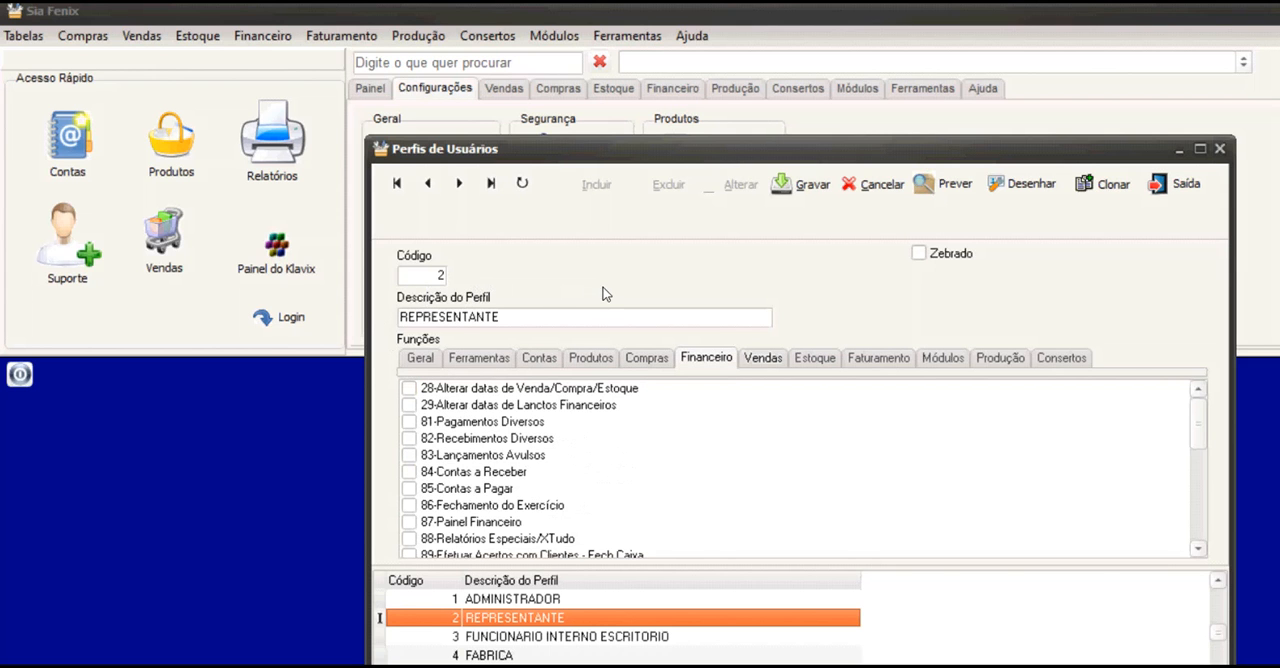
click(763, 358)
click(706, 358)
click(647, 358)
click(591, 358)
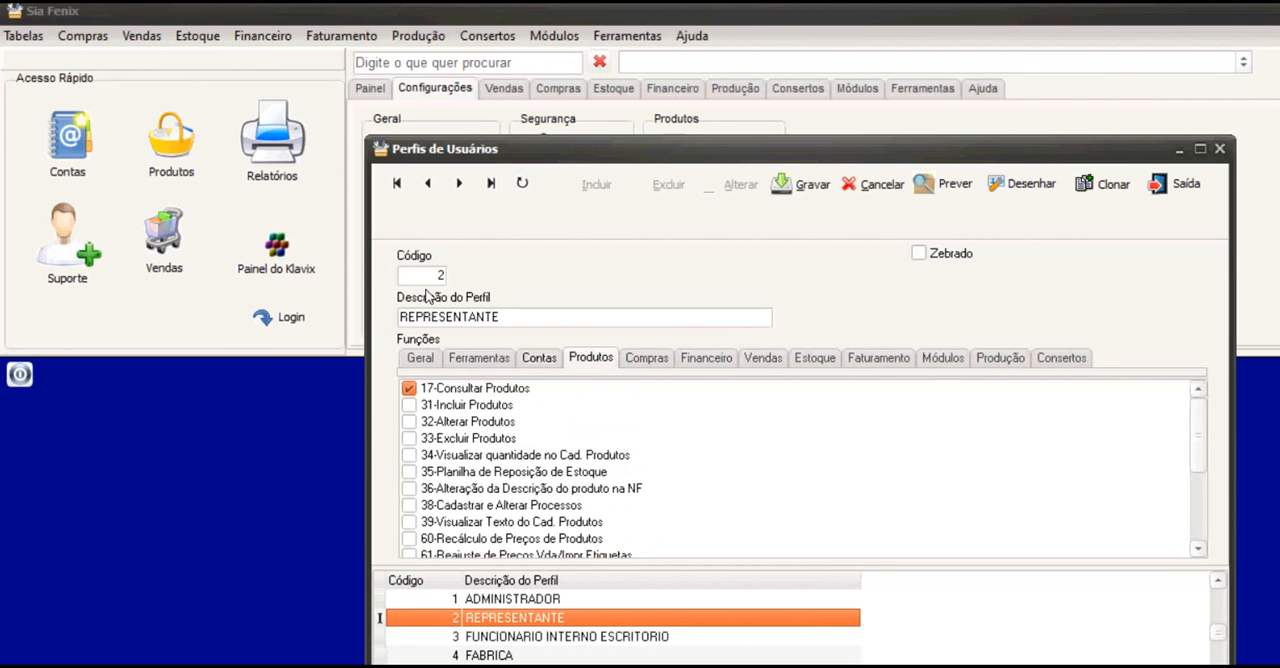
click(539, 358)
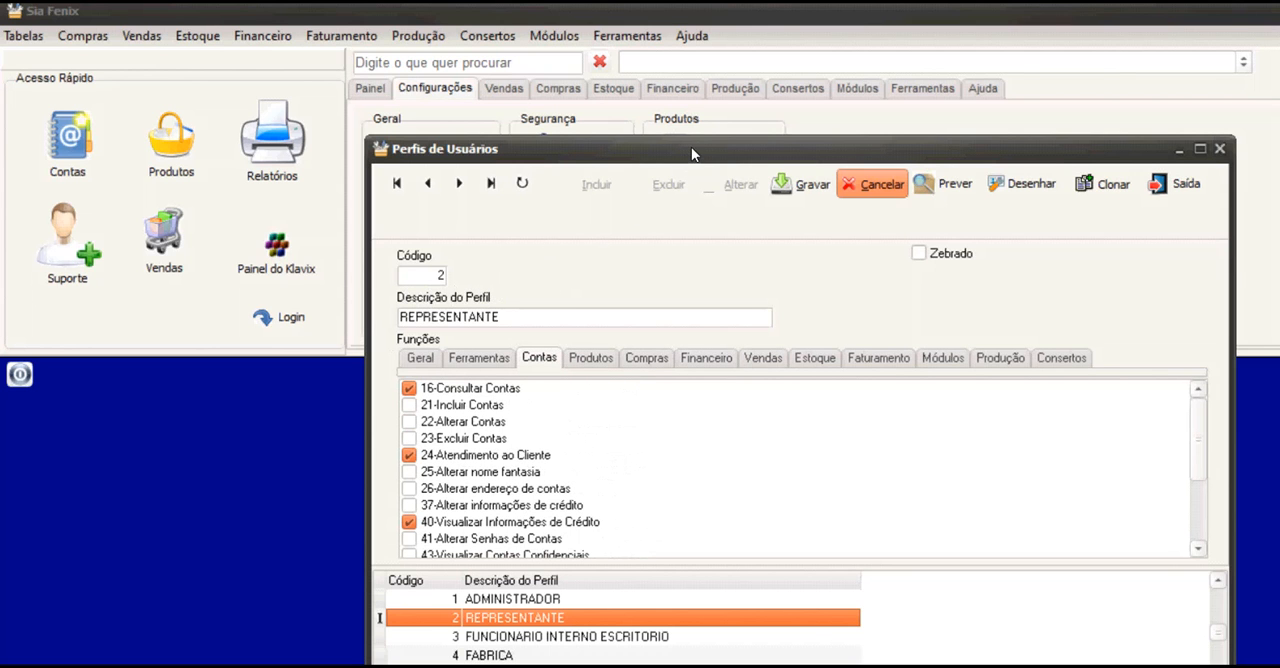
key(Escape)
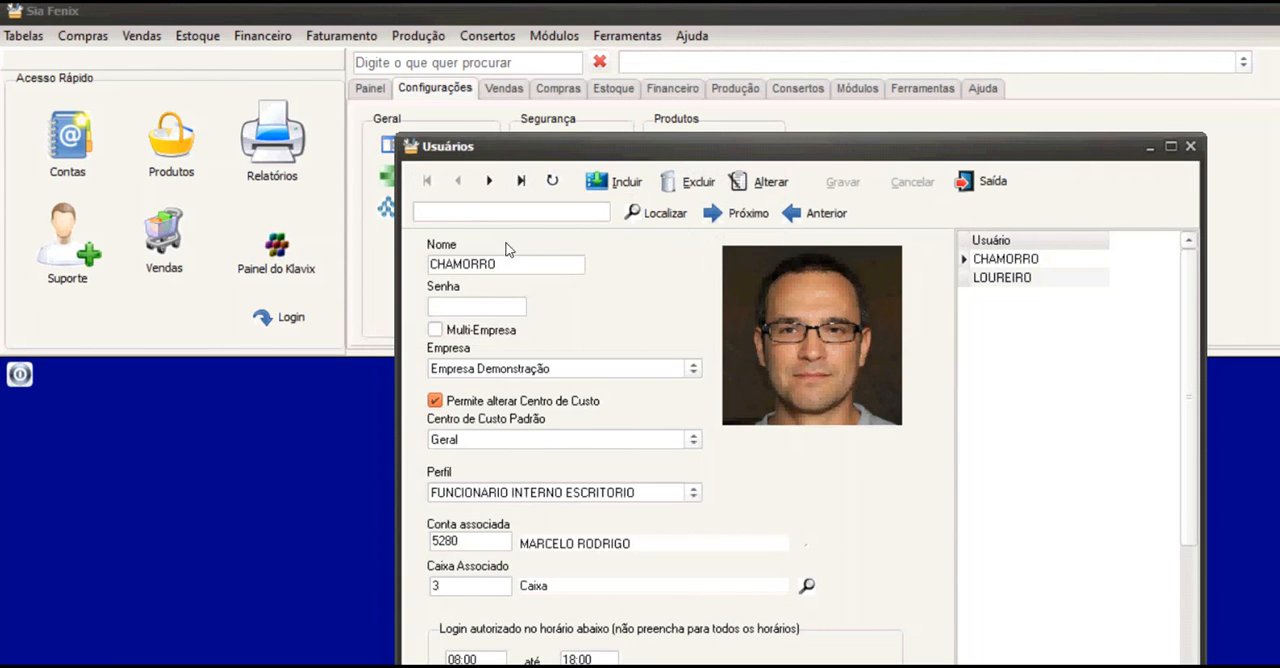
Review the company, cost centre, profile and login hours of both registered users, and close the user register.
click(808, 221)
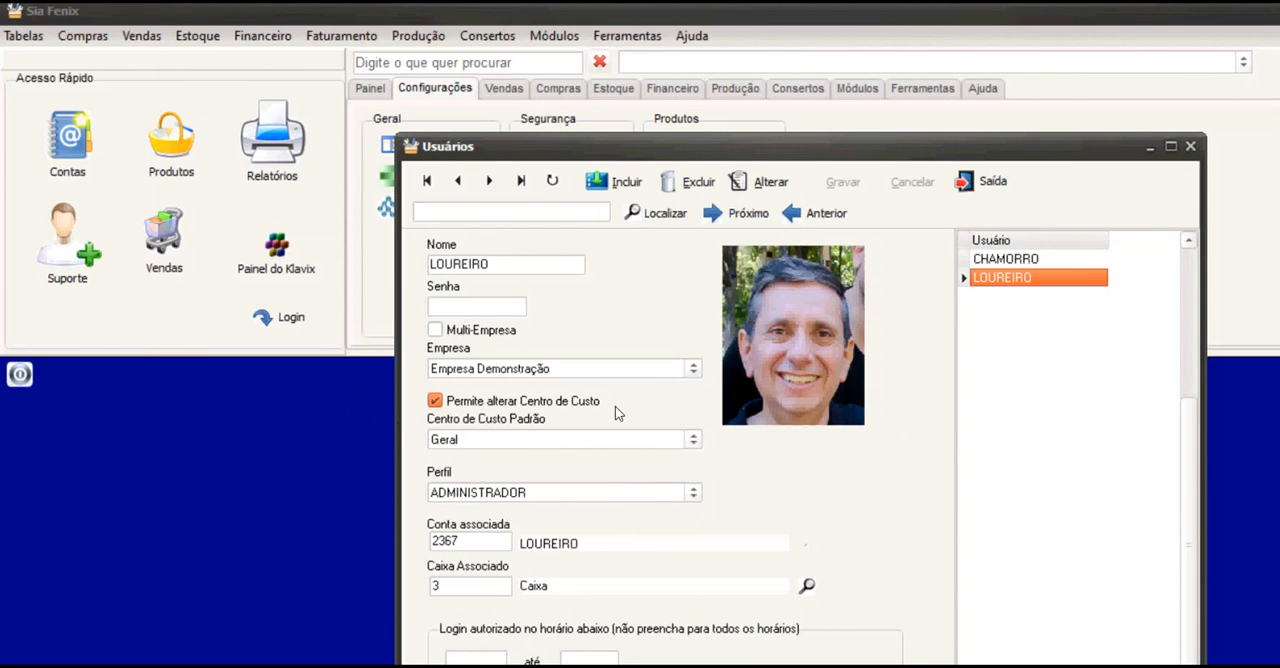
click(815, 212)
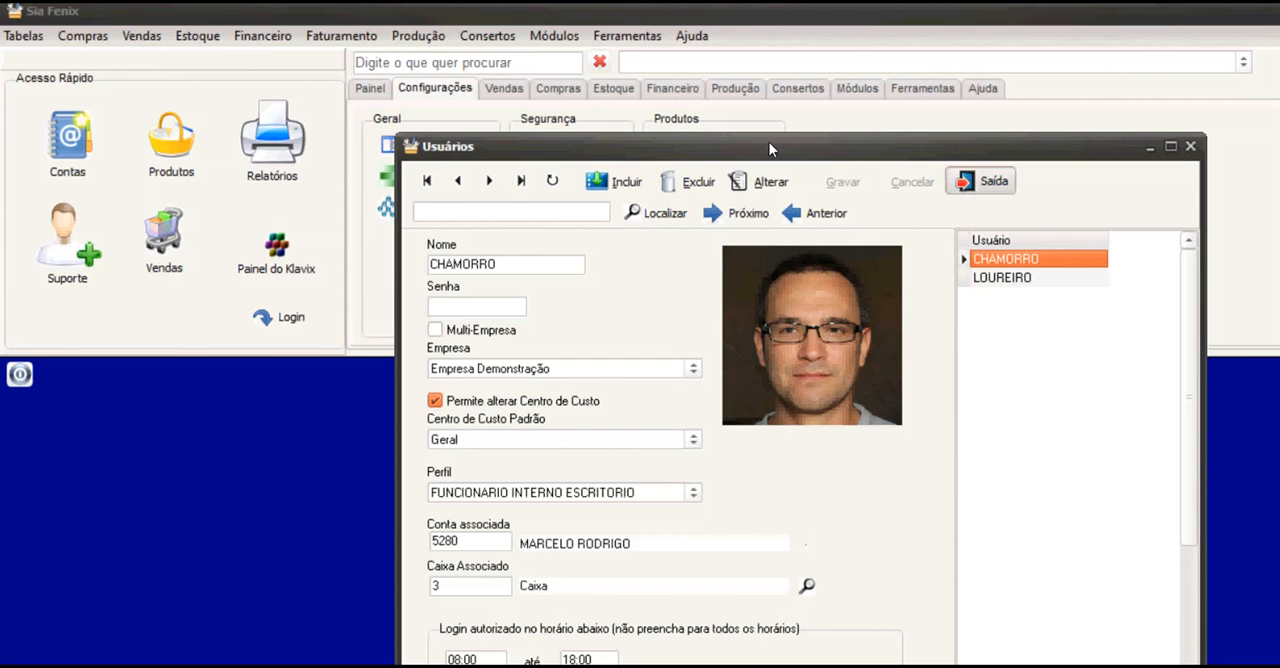
key(Escape)
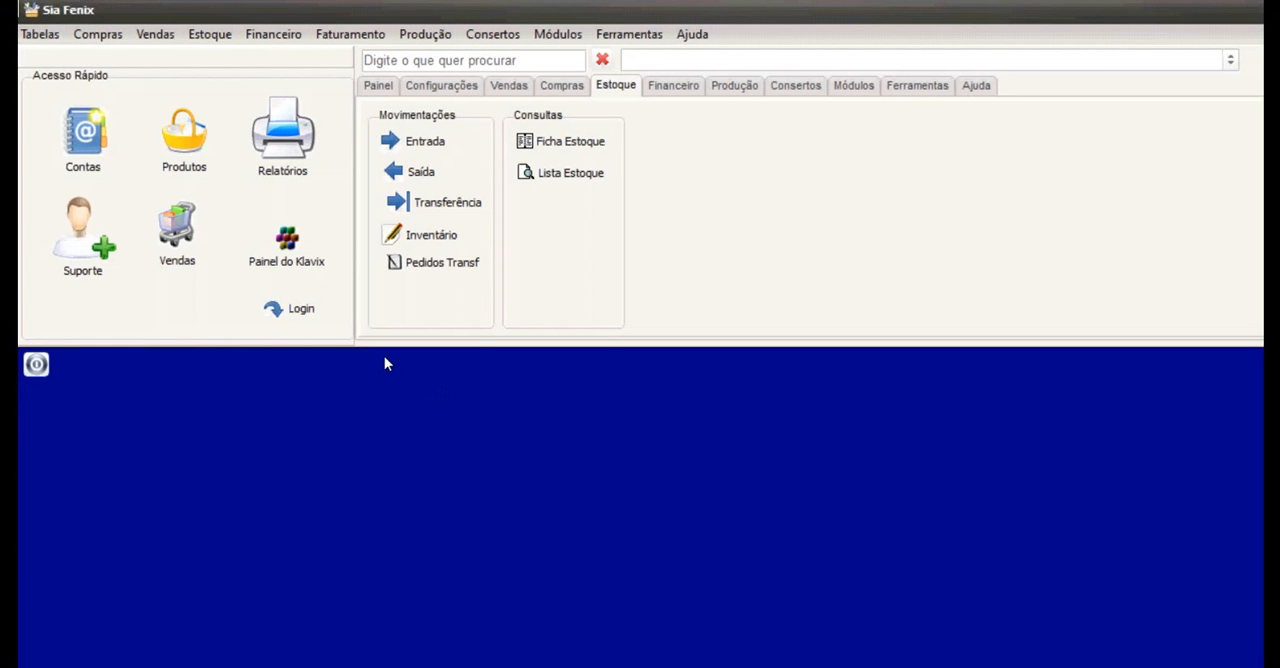
Open Painel do Klavix, look over the general numbers and show the calendar for Outubro/2020.
click(230, 208)
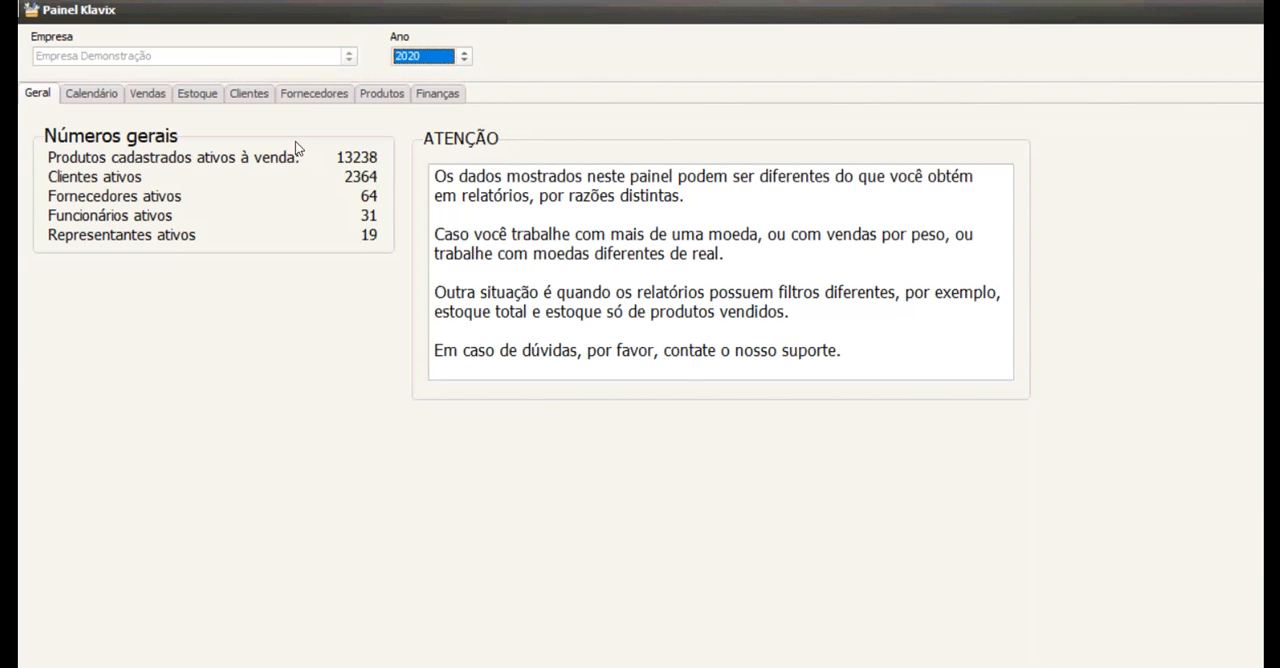
click(71, 80)
click(75, 162)
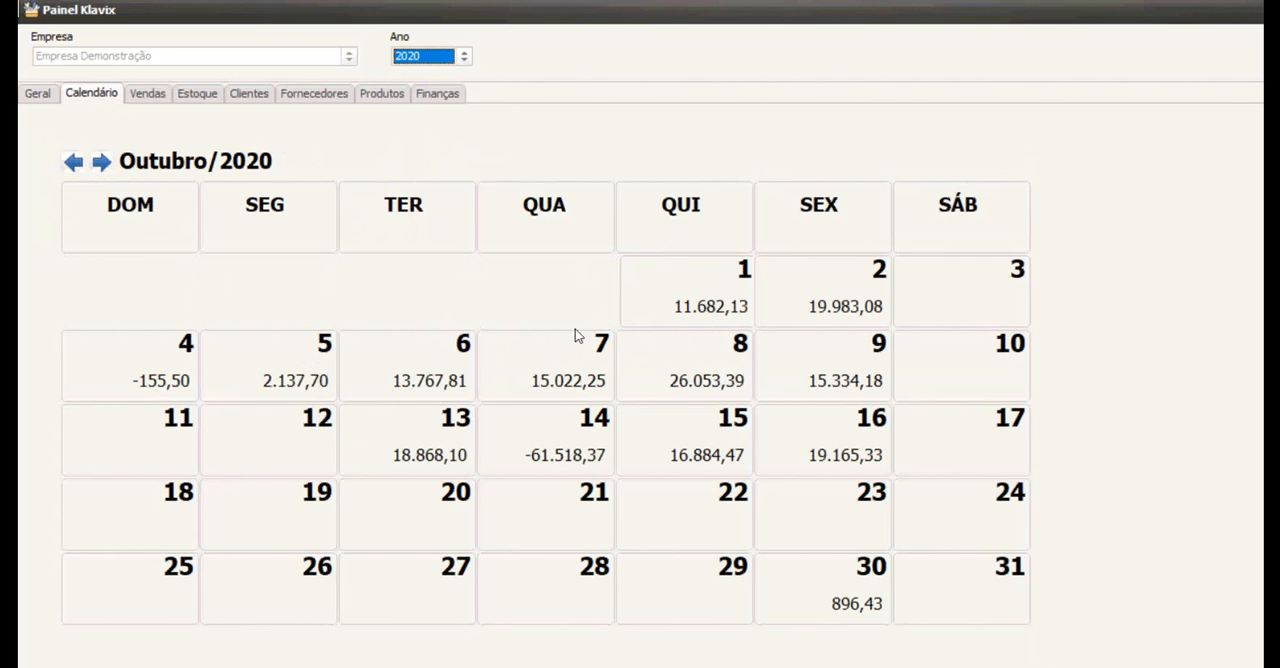
Show the 2020 sales figures and compare several months in Vendas por mês, ending on Março.
click(128, 88)
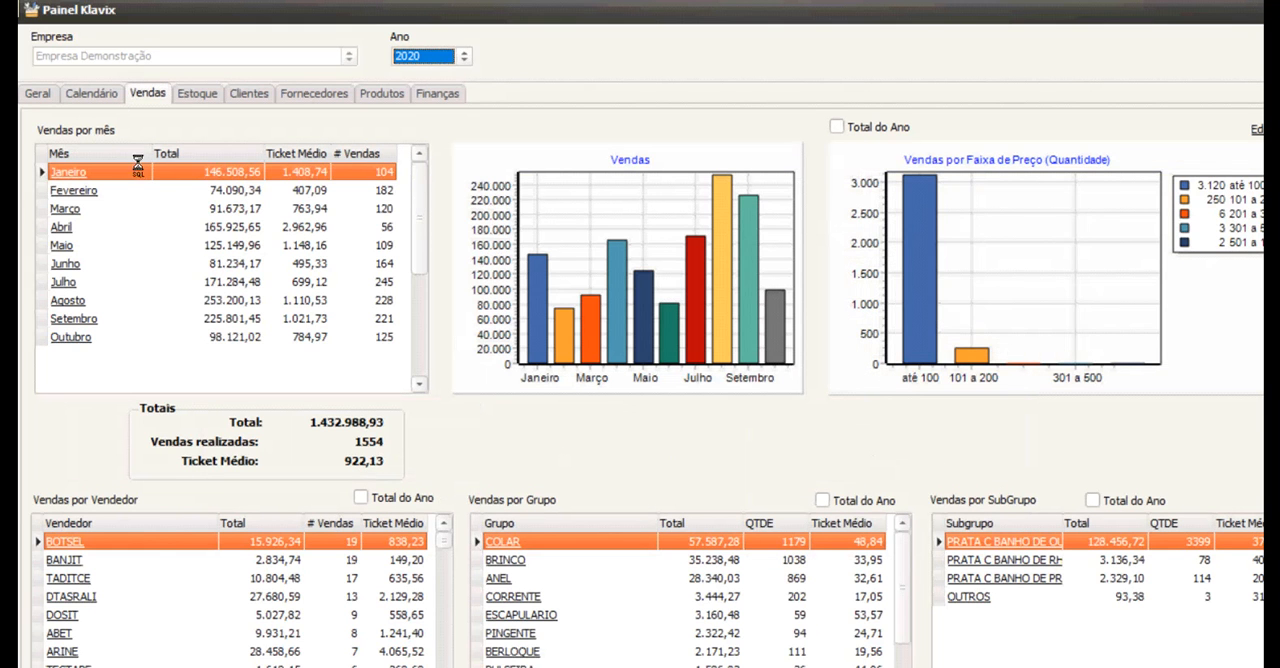
click(130, 207)
scroll(149, 226, down, 5)
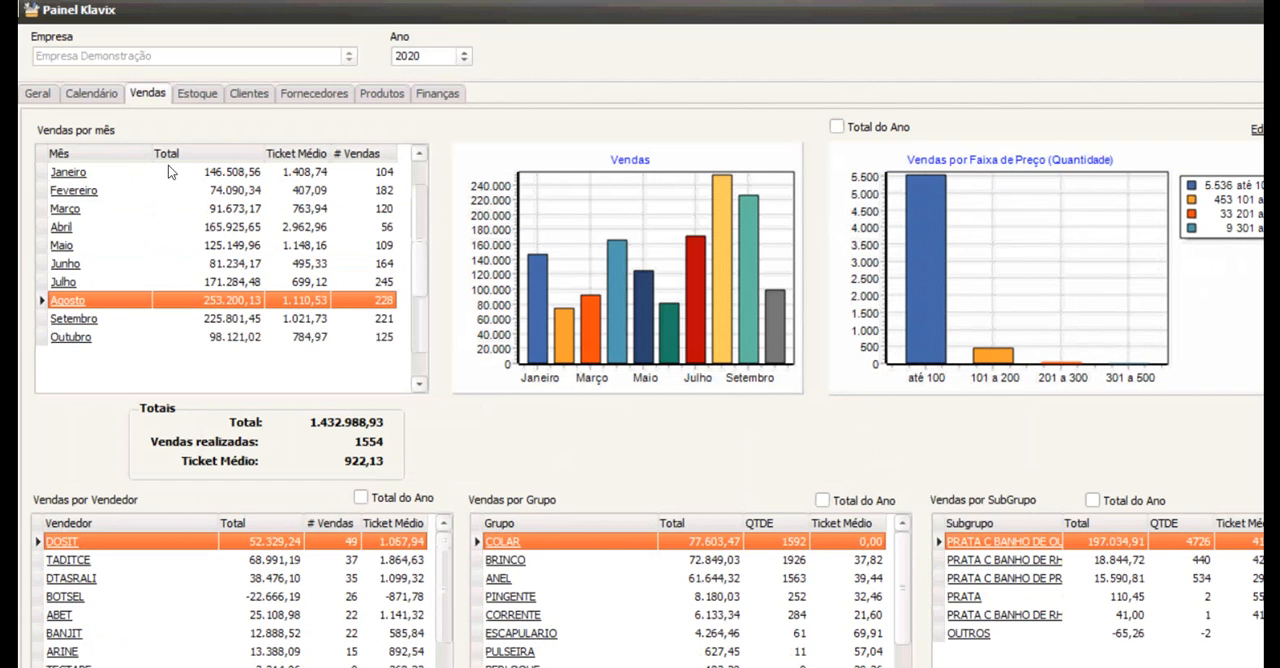
scroll(168, 165, up, 5)
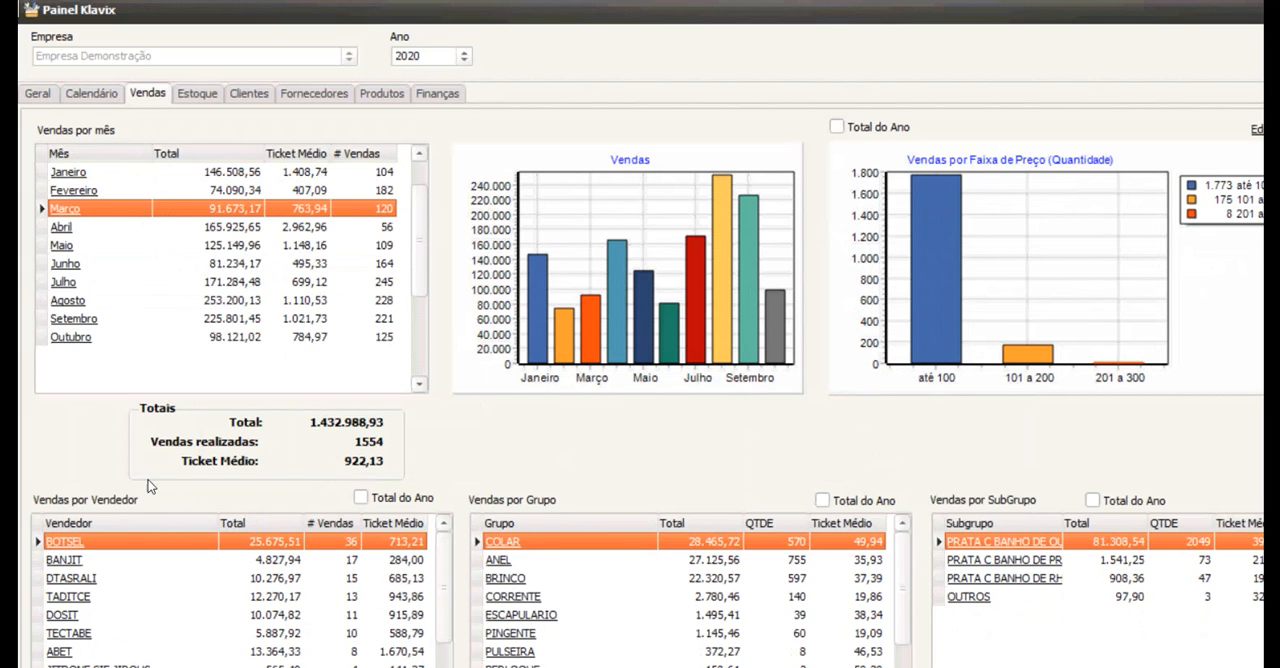
Examine the Março sales broken down by seller and by product group.
key(Down)
key(Down)
key(Down)
key(Down)
key(Down)
key(Down)
key(Up)
key(Up)
key(Up)
click(518, 615)
click(524, 665)
click(165, 560)
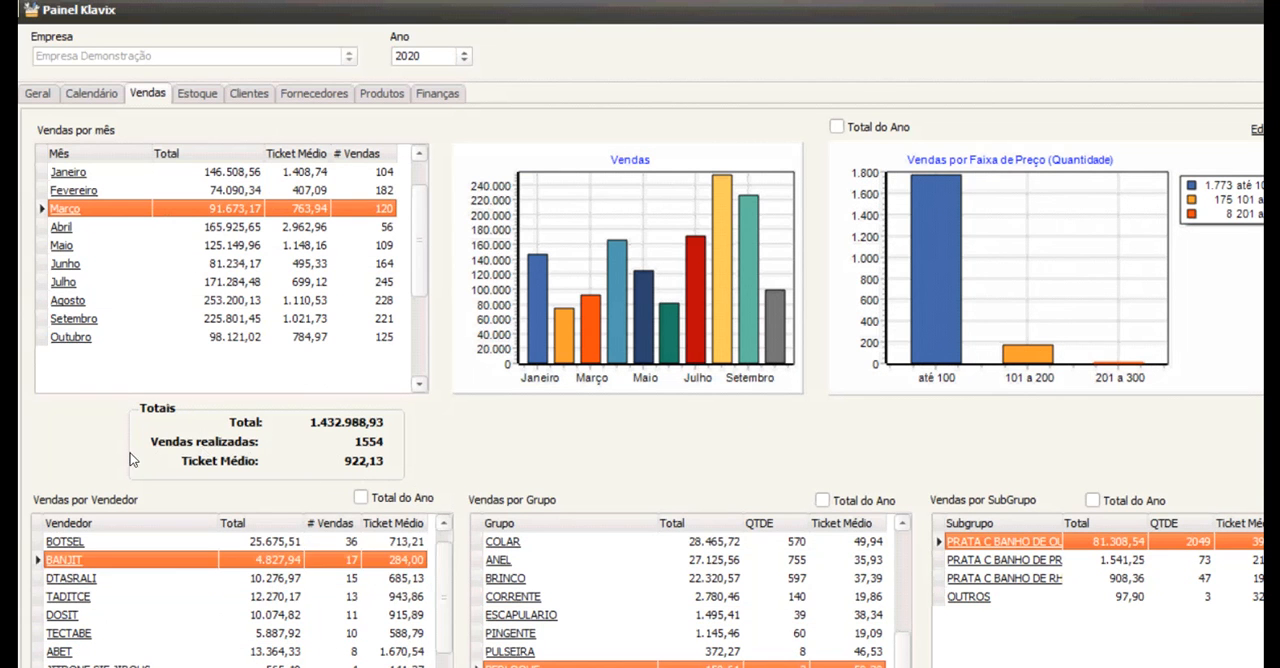
click(90, 541)
click(90, 560)
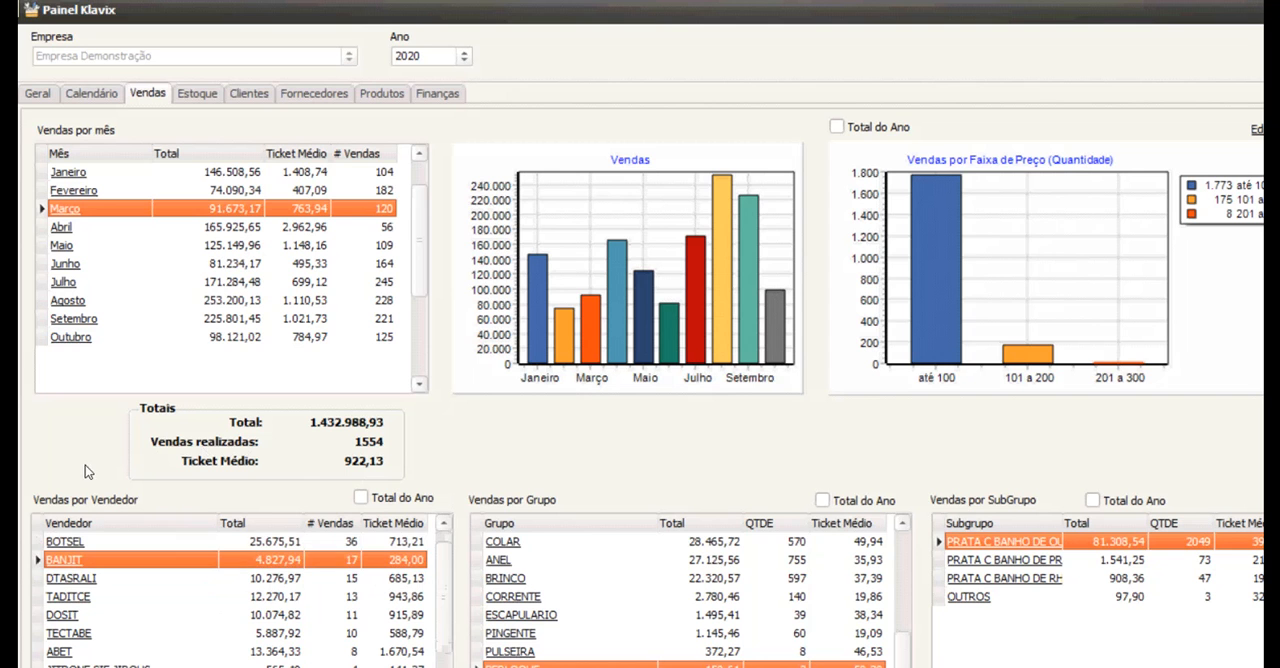
Select Maio, examine the sellers' figures with Total do Ano enabled, and switch the sellers back to monthly figures.
click(62, 227)
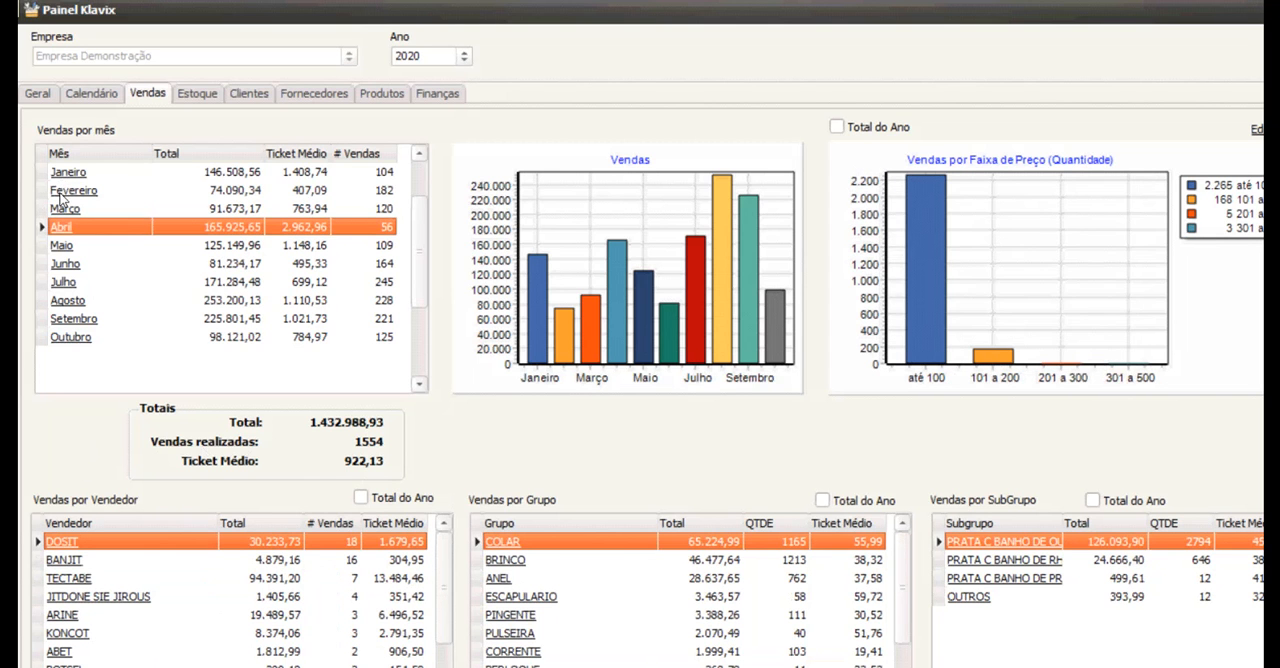
click(62, 245)
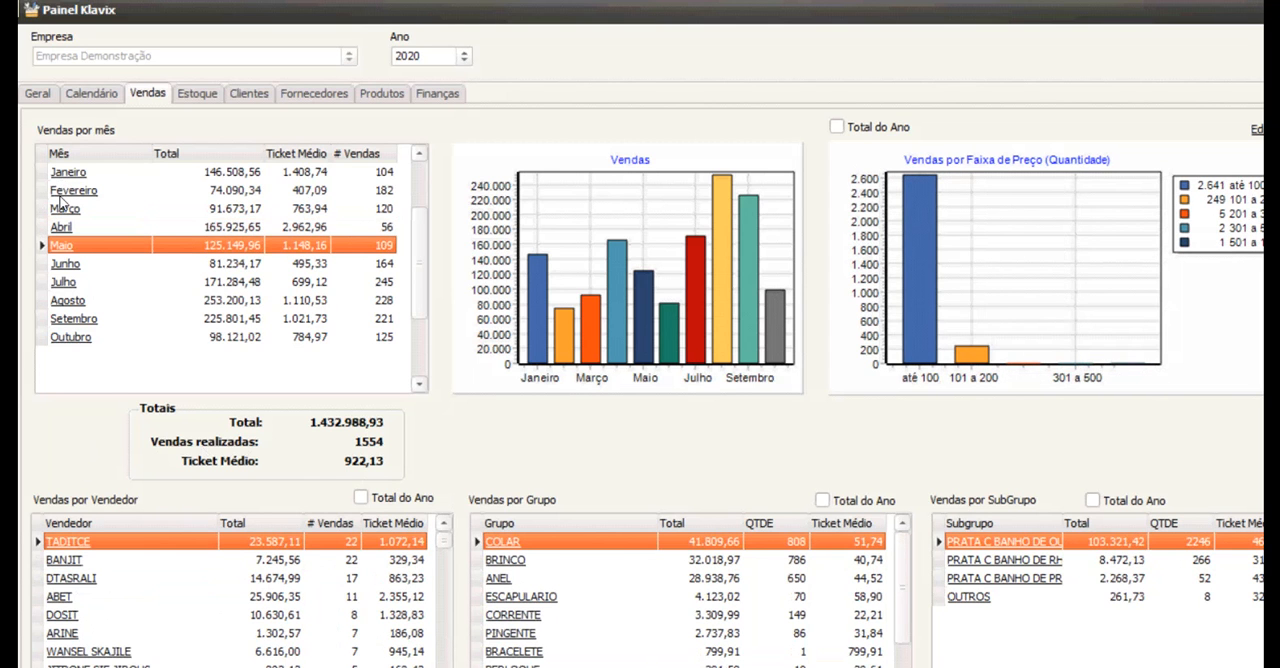
click(361, 497)
click(176, 596)
click(150, 633)
click(145, 651)
click(135, 578)
click(122, 560)
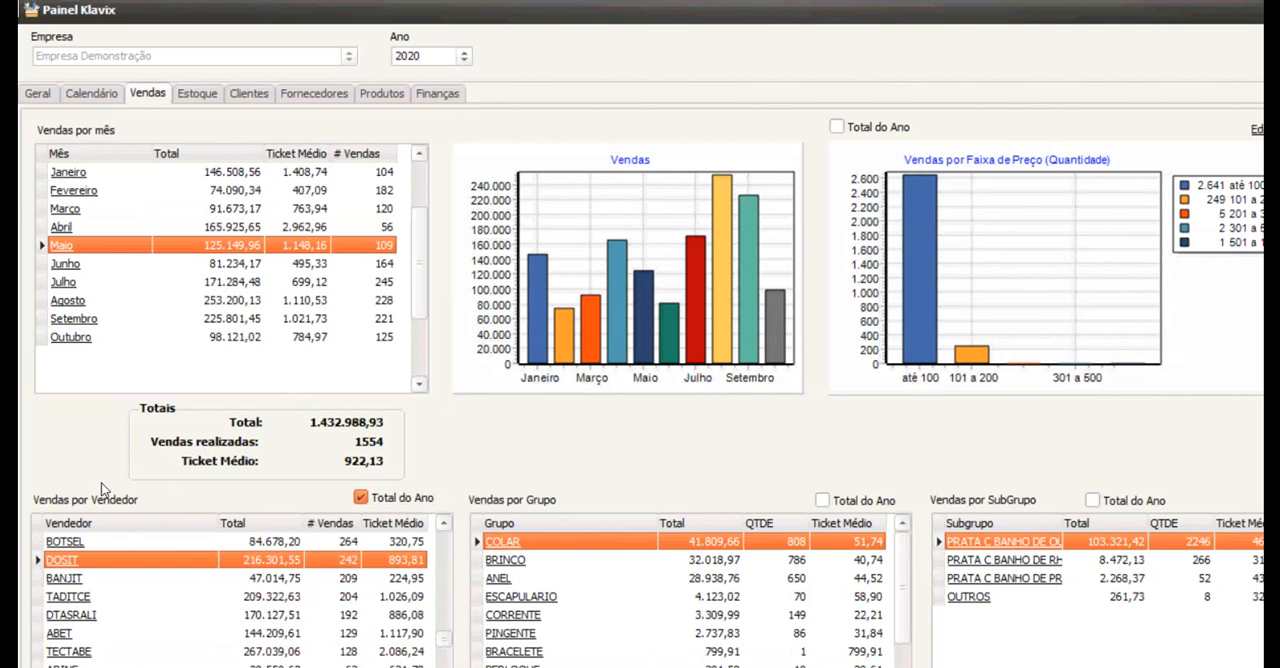
click(118, 615)
click(118, 665)
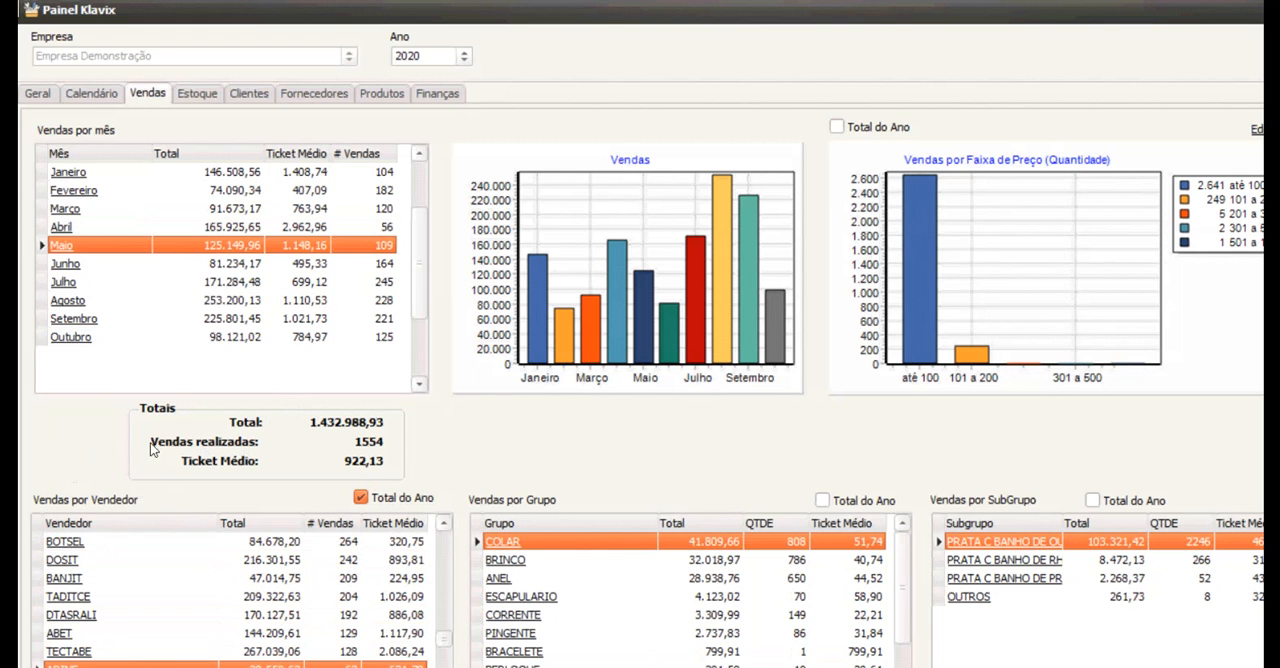
click(361, 497)
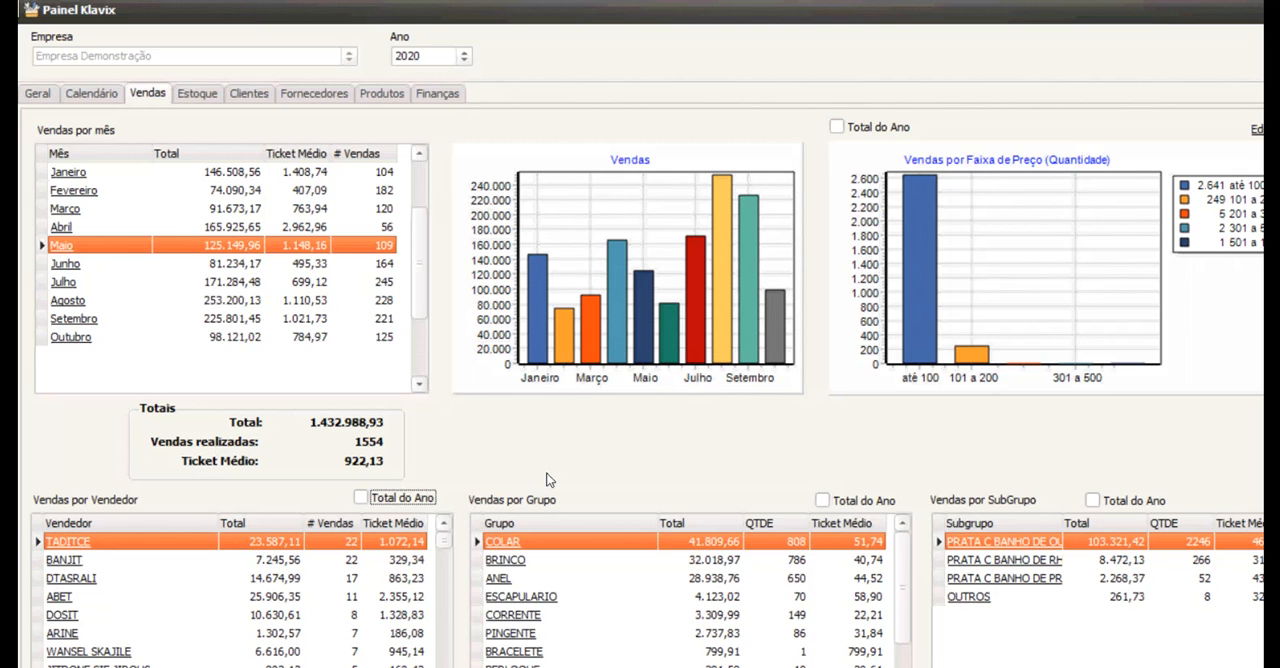
Examine the Maio sales by group and subgroup, along with the price-range charts and sales history.
click(533, 597)
click(533, 633)
click(640, 578)
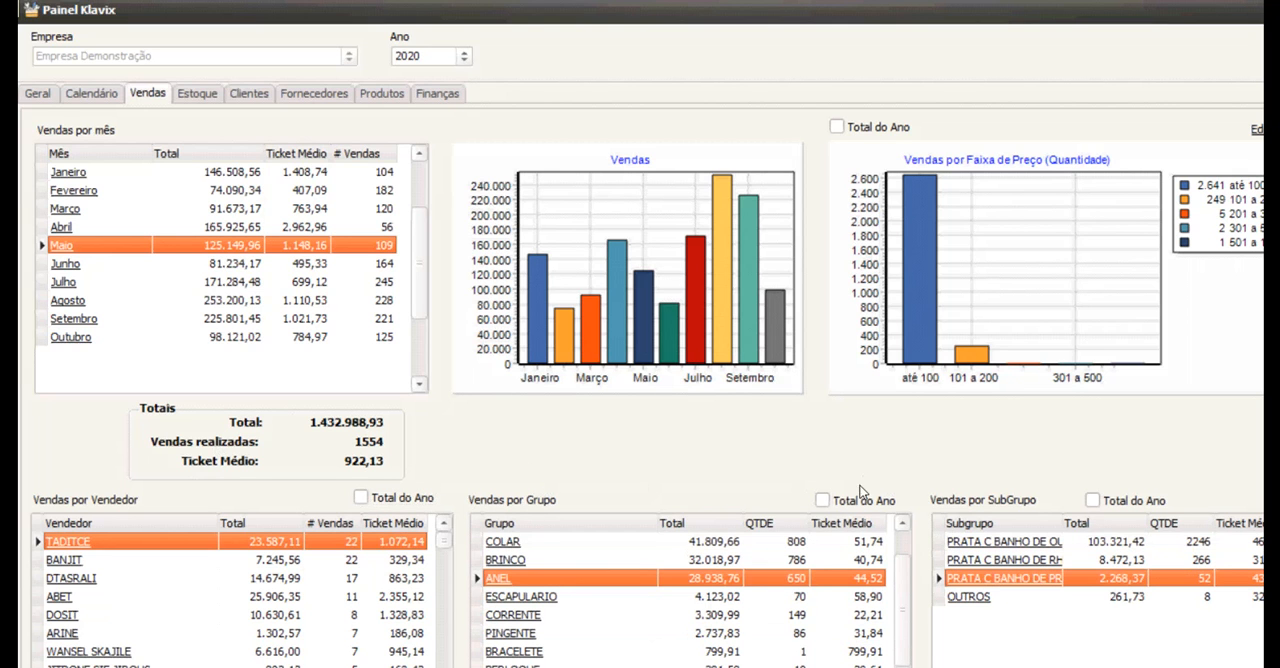
click(1240, 664)
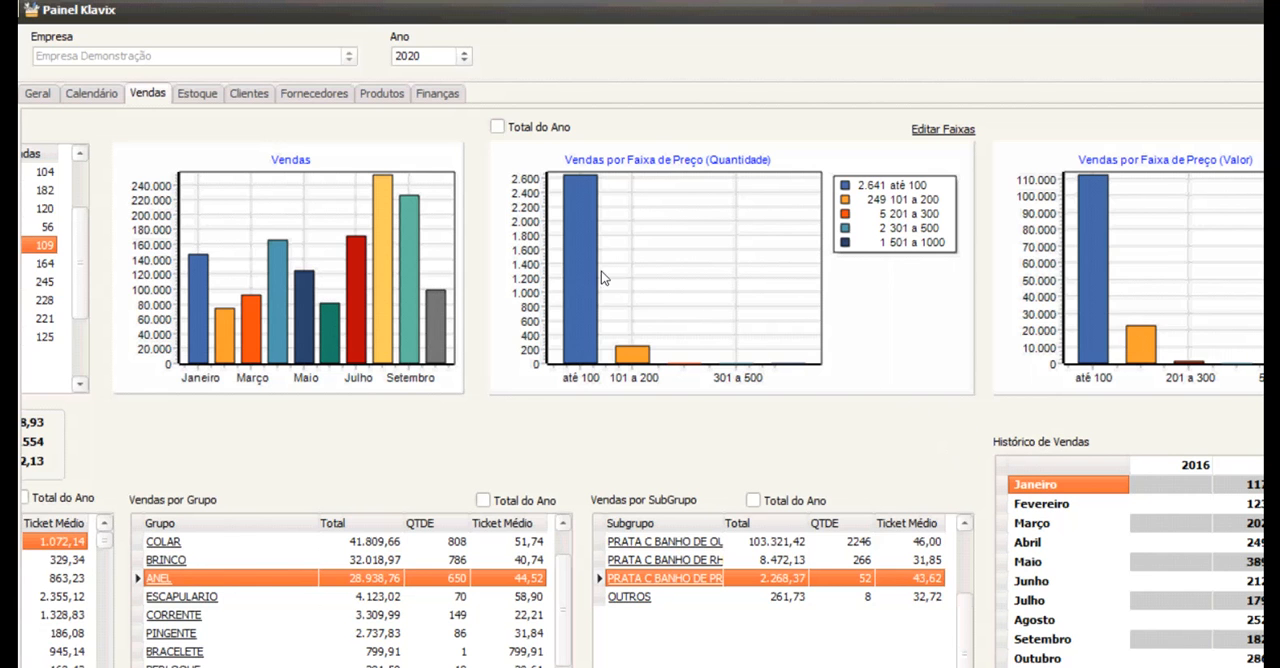
Show the stock figures and examine the cost and sale values by location in Estoque por Locais.
click(214, 88)
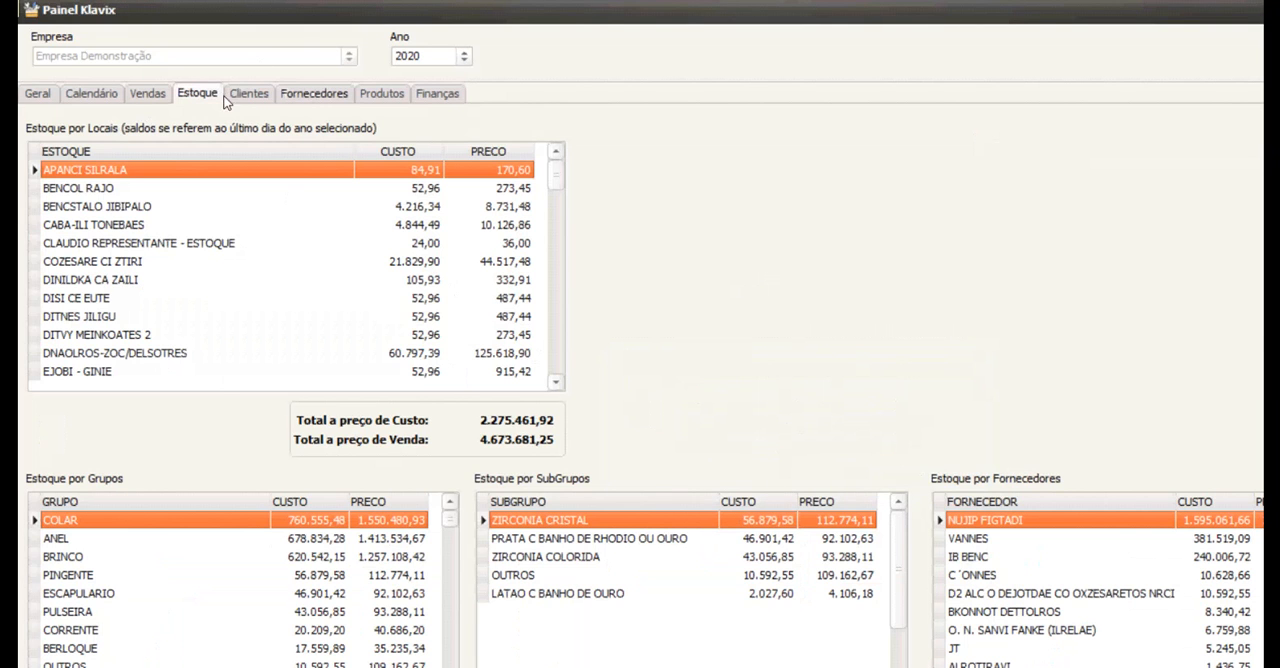
key(Down)
key(Down)
key(Down)
key(Down)
key(Down)
key(Up)
key(Up)
key(Up)
key(Down)
key(Down)
key(Down)
key(Down)
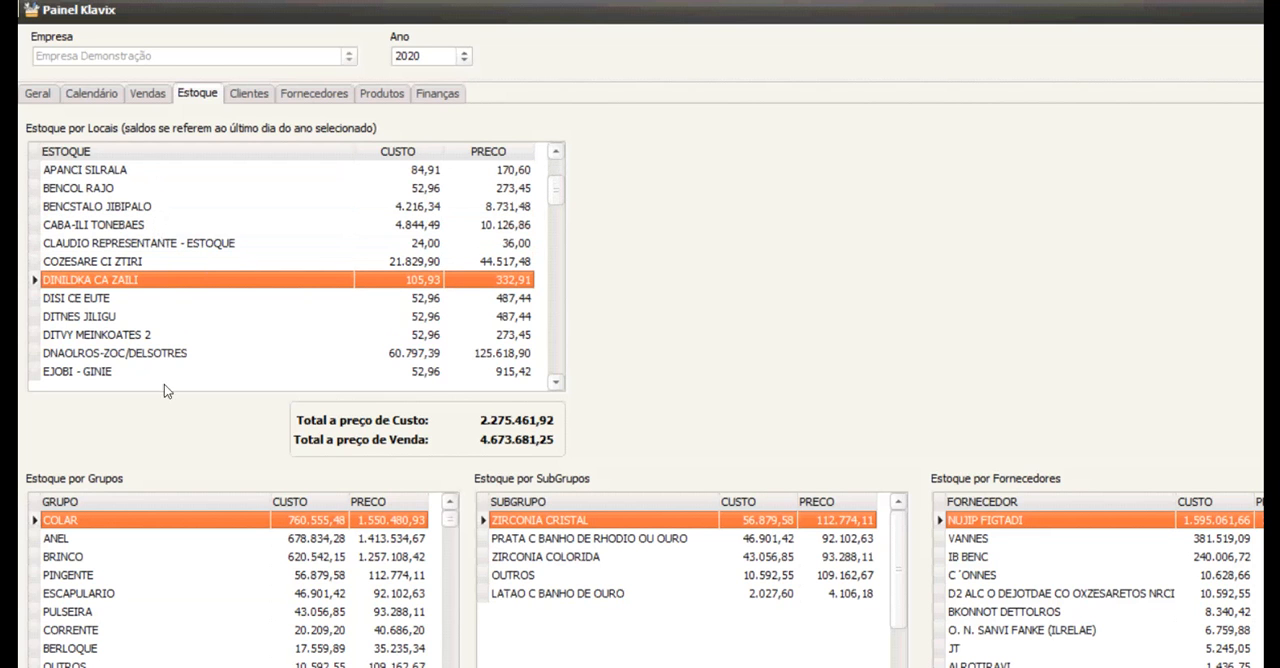
Examine the stock values by group, subgroup and supplier.
click(146, 556)
click(125, 575)
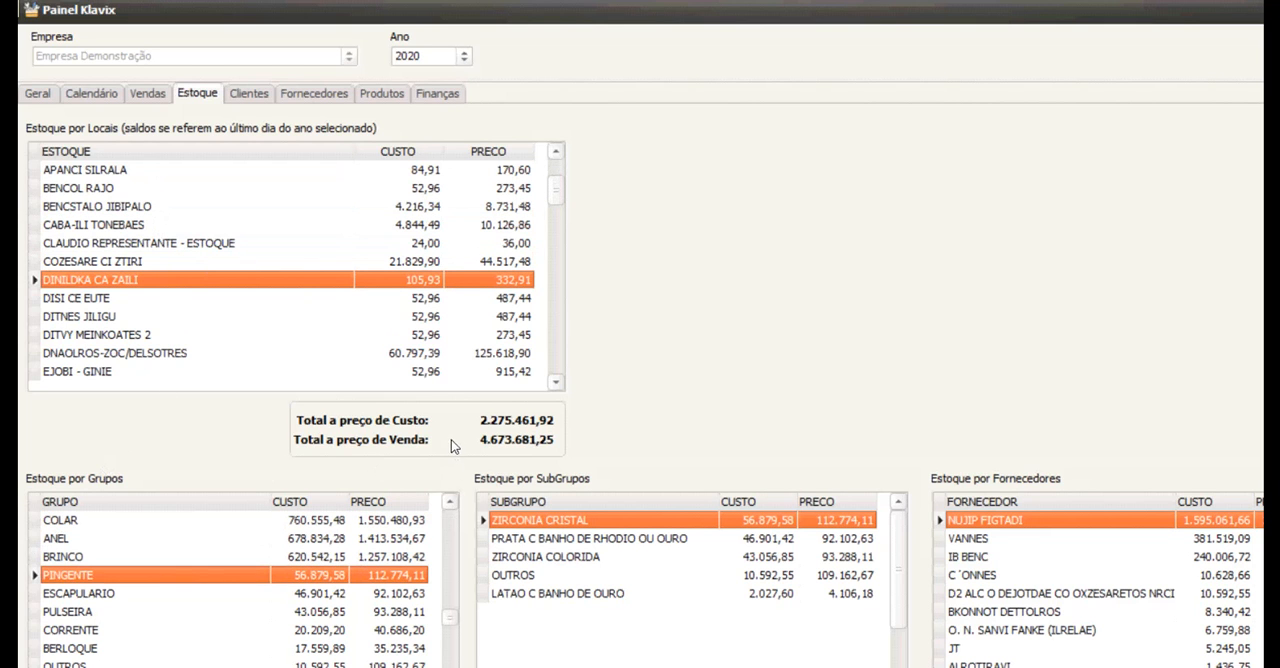
click(555, 538)
click(545, 575)
click(990, 556)
click(984, 575)
click(974, 630)
click(496, 520)
click(138, 538)
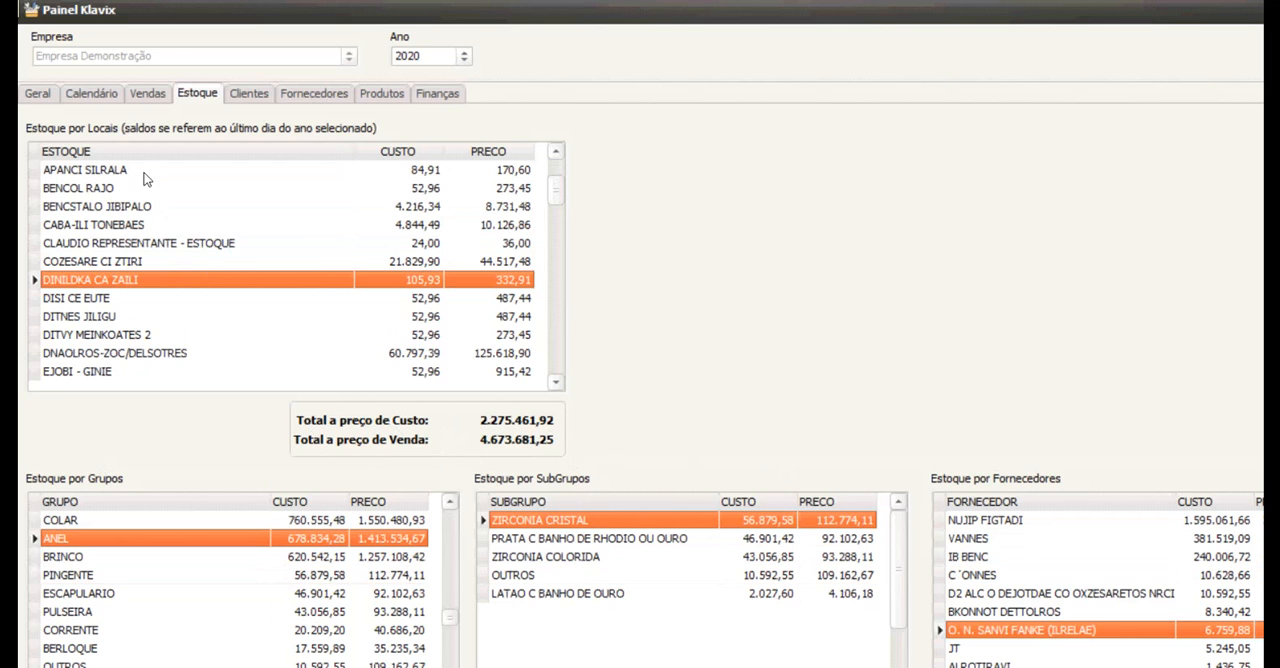
Show the client figures and examine the monthly sales history of several customers in Melhores Clientes.
click(249, 93)
click(148, 329)
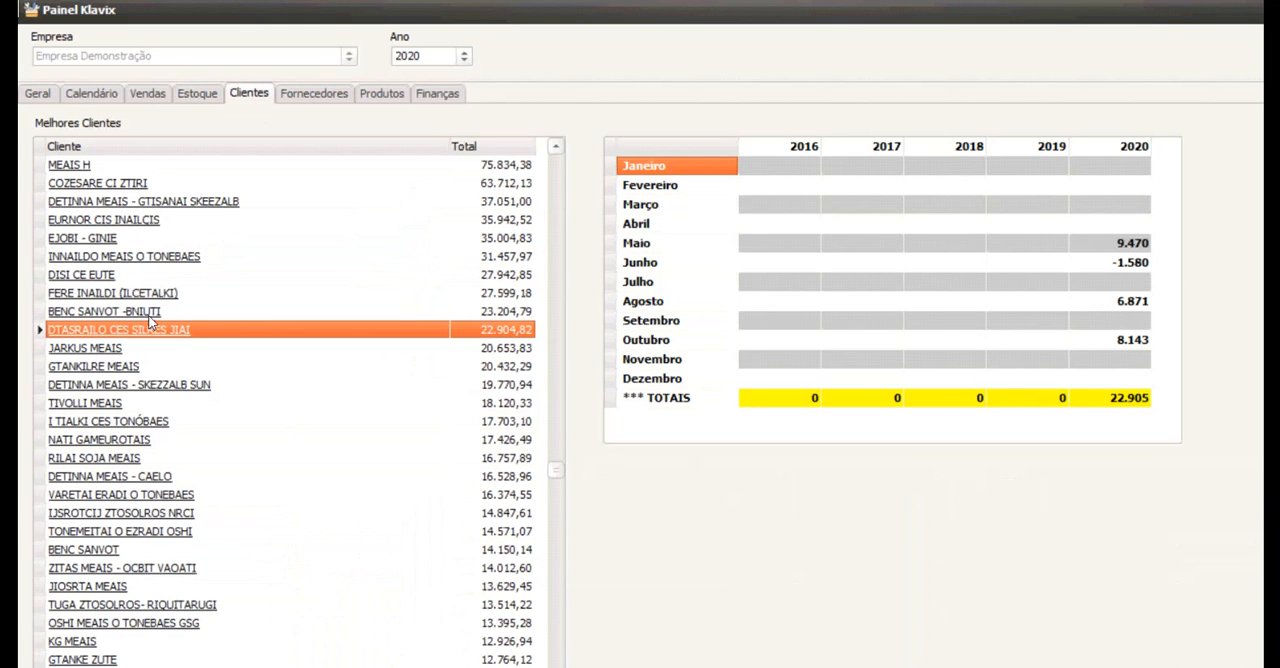
click(148, 402)
click(134, 219)
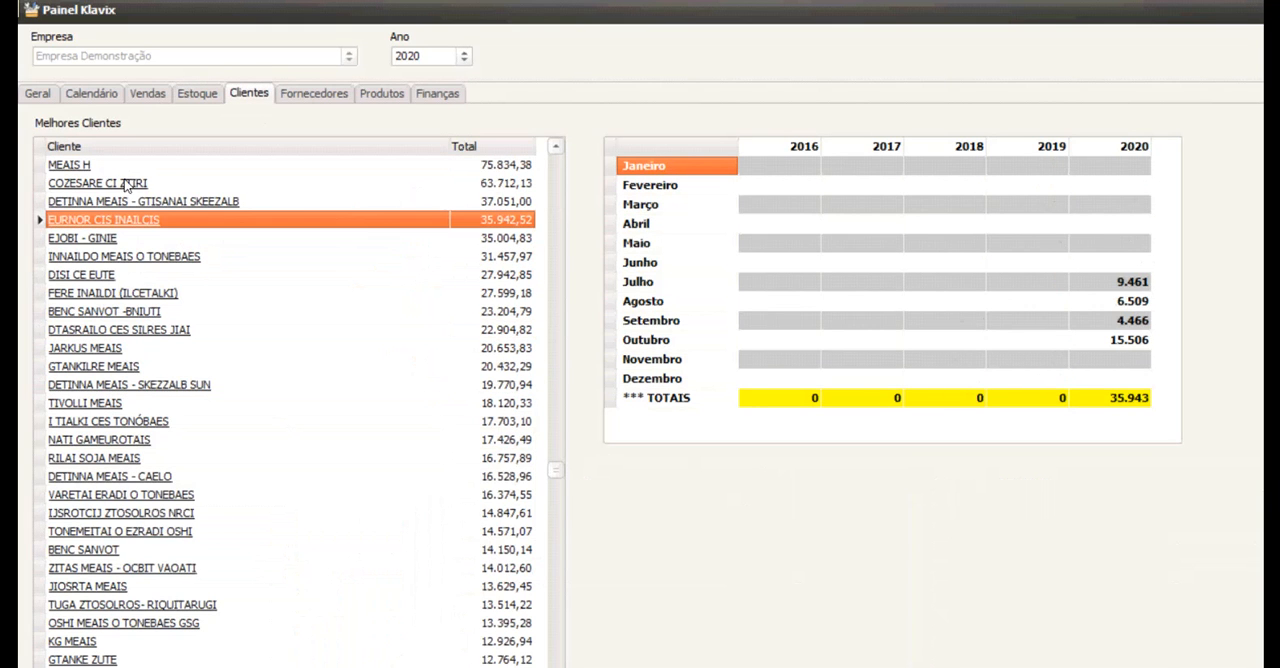
click(116, 329)
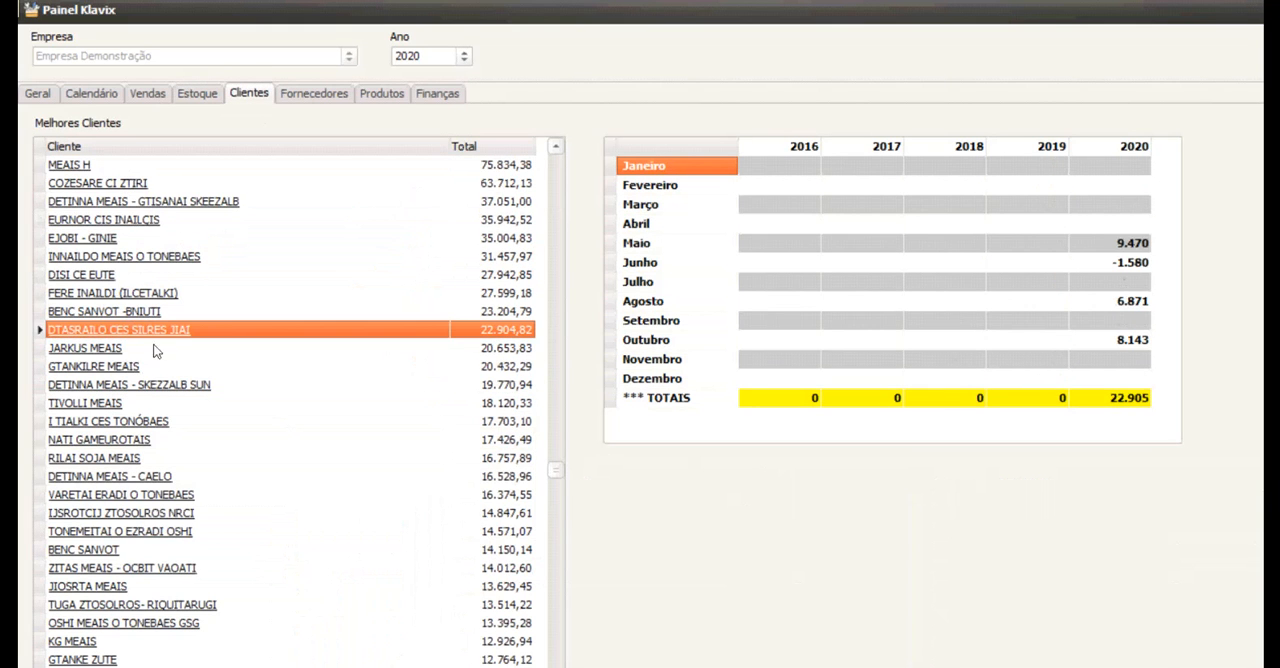
click(148, 219)
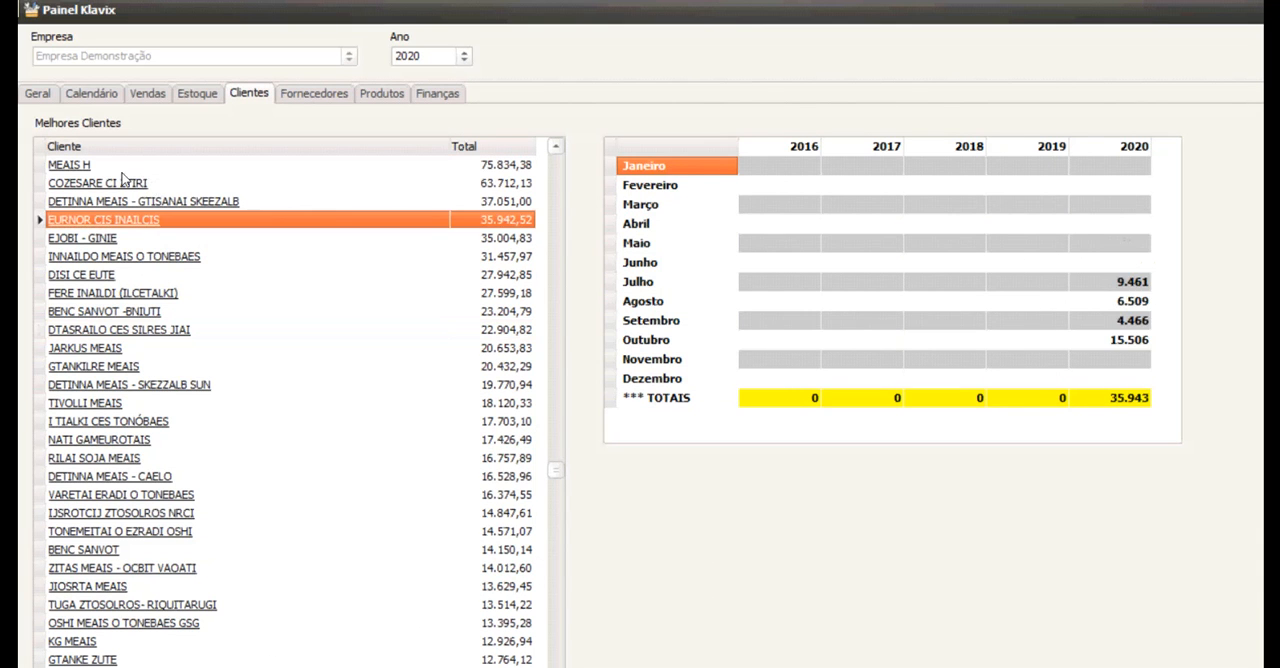
click(148, 201)
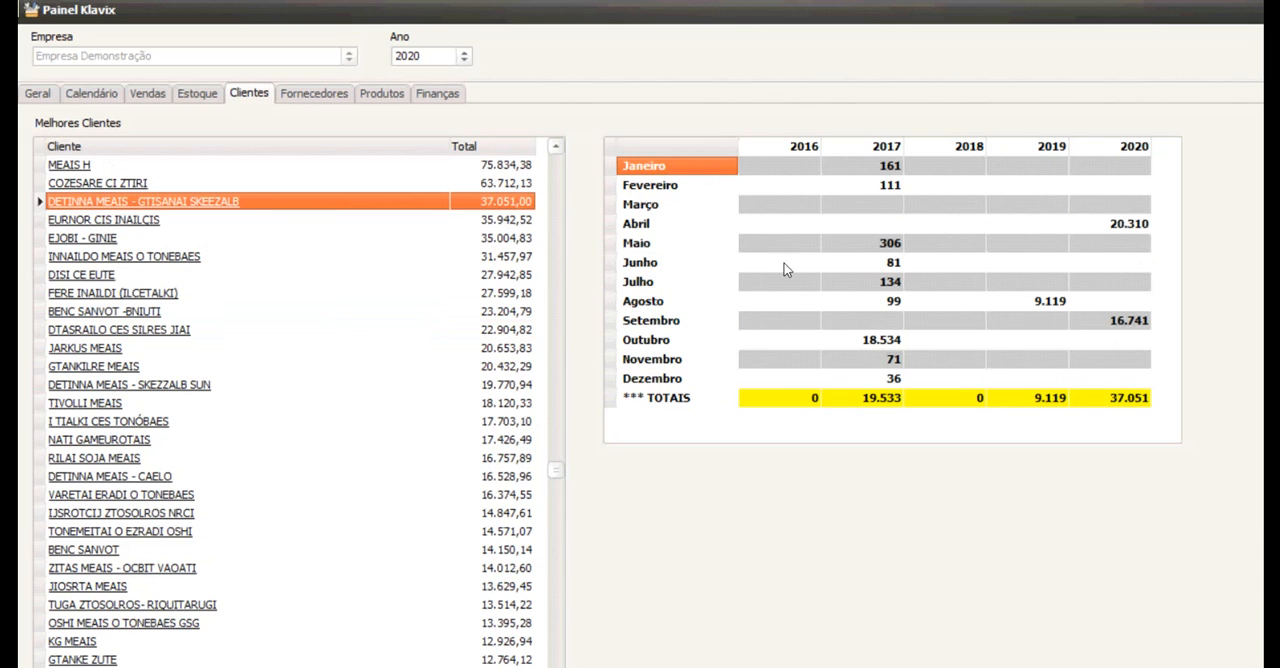
Show the supplier figures and examine the monthly history of VANNES, IB BENC and BKONNOT DETTOLROS in Melhores Fornecedores.
click(314, 93)
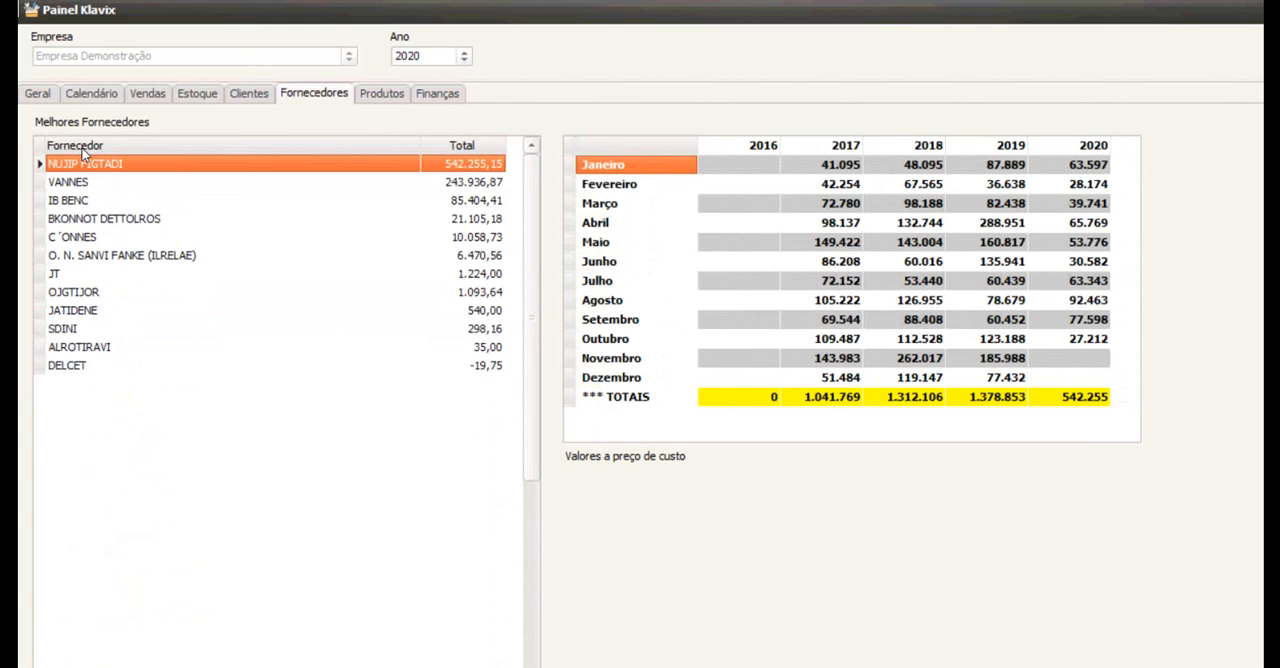
click(97, 183)
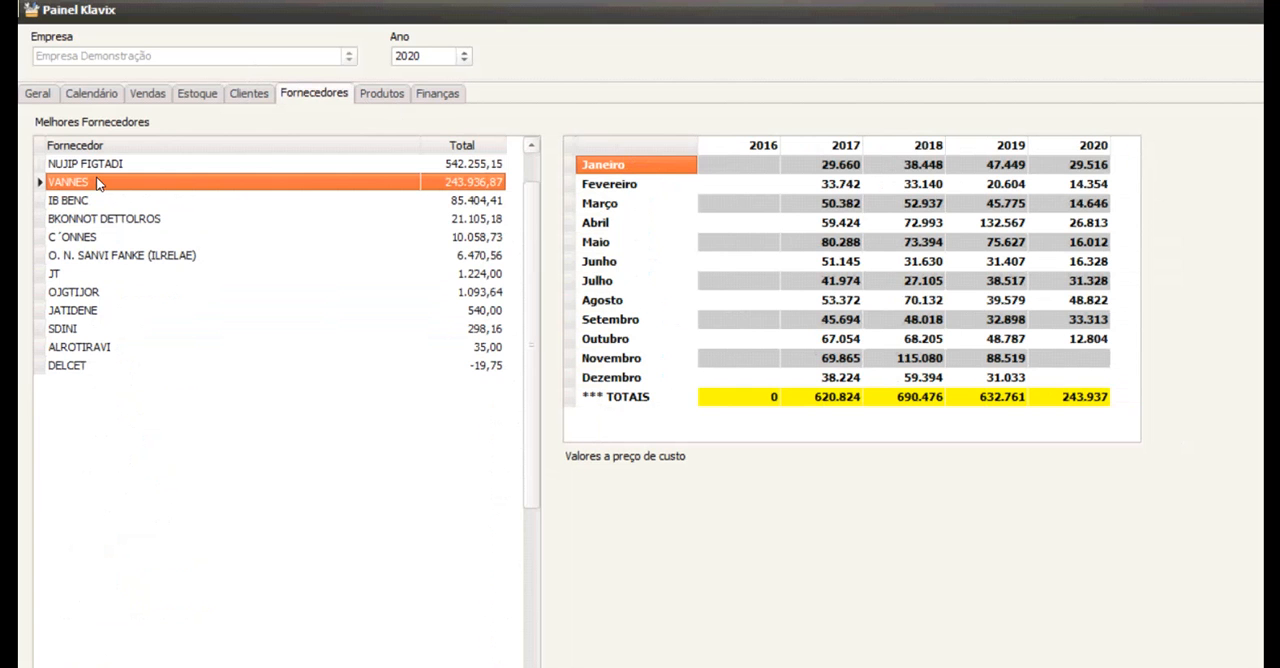
key(Down)
key(Down)
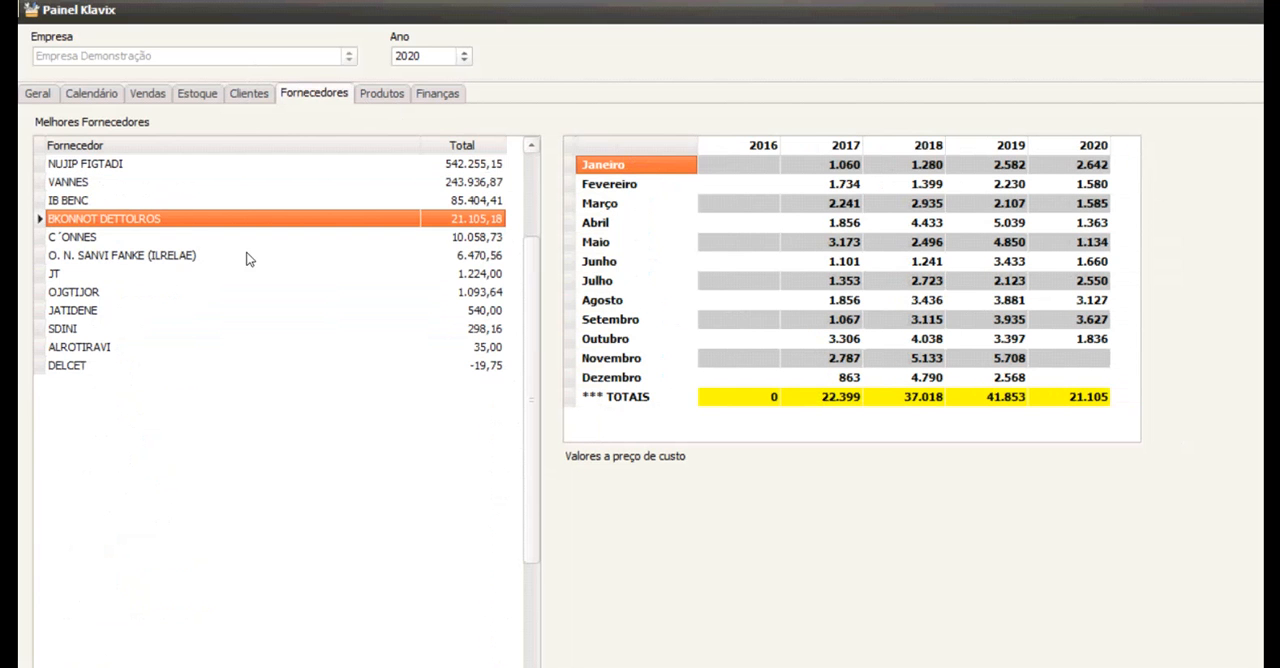
Show the product figures and examine the photos and monthly sales history of several items in Melhores Produtos.
key(ctrl+Tab)
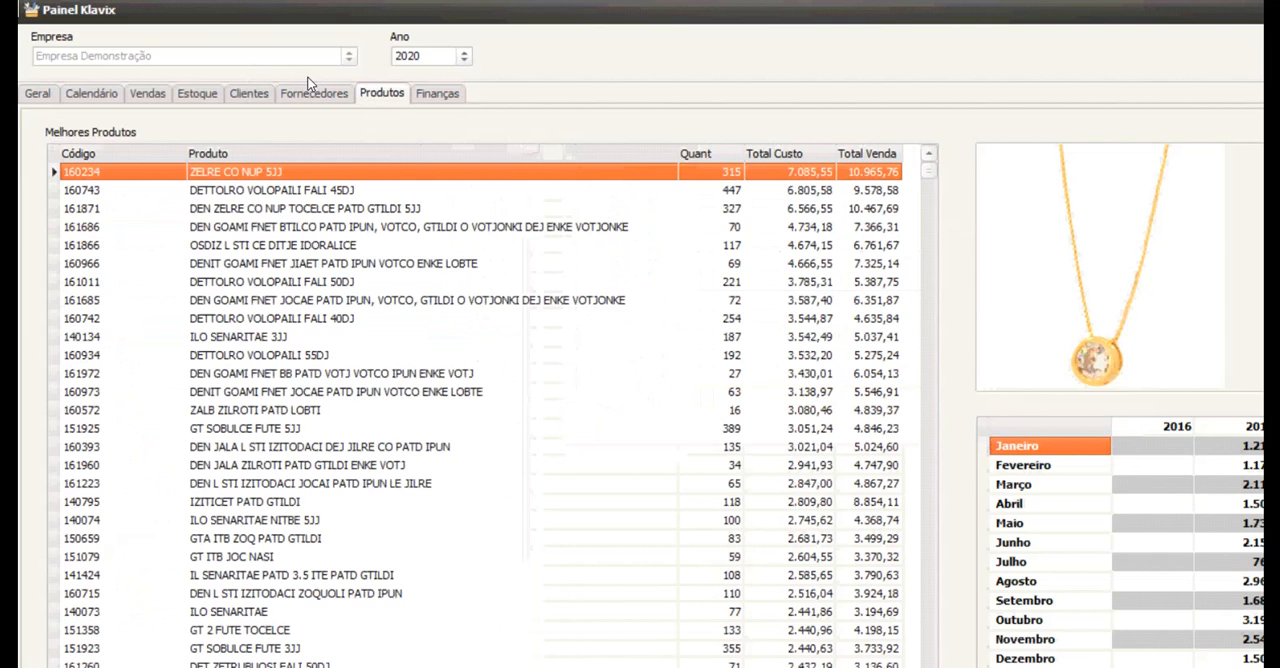
click(170, 246)
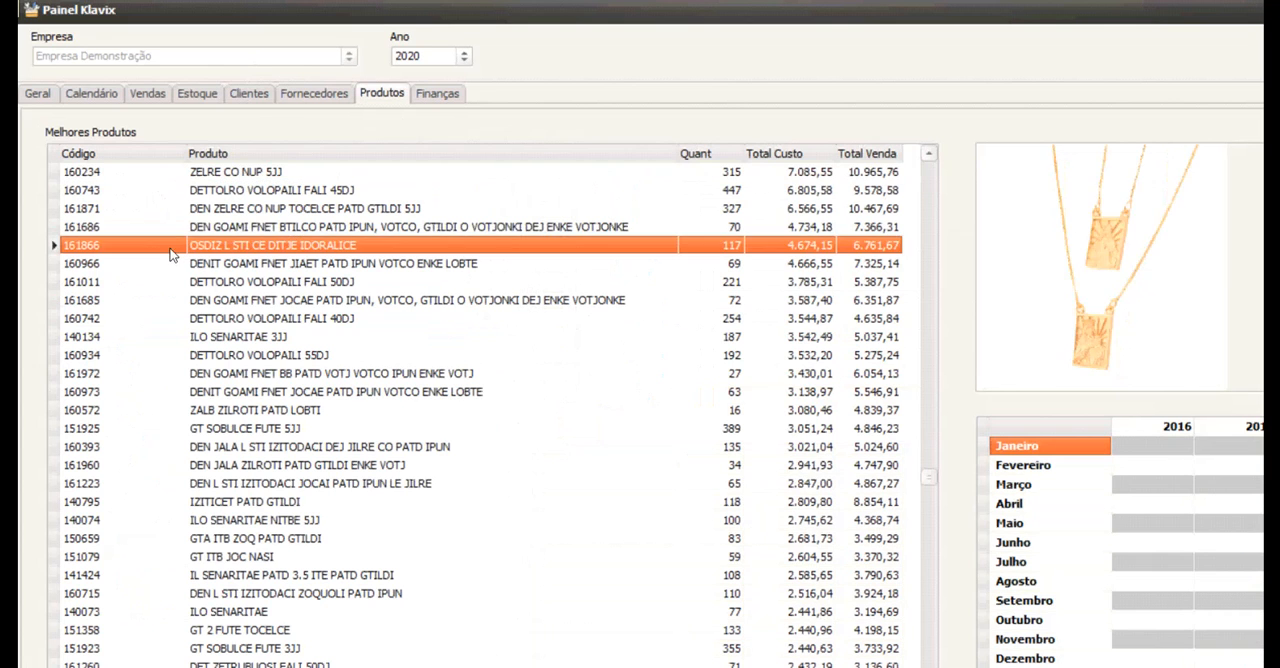
click(171, 313)
click(180, 390)
click(182, 445)
click(182, 537)
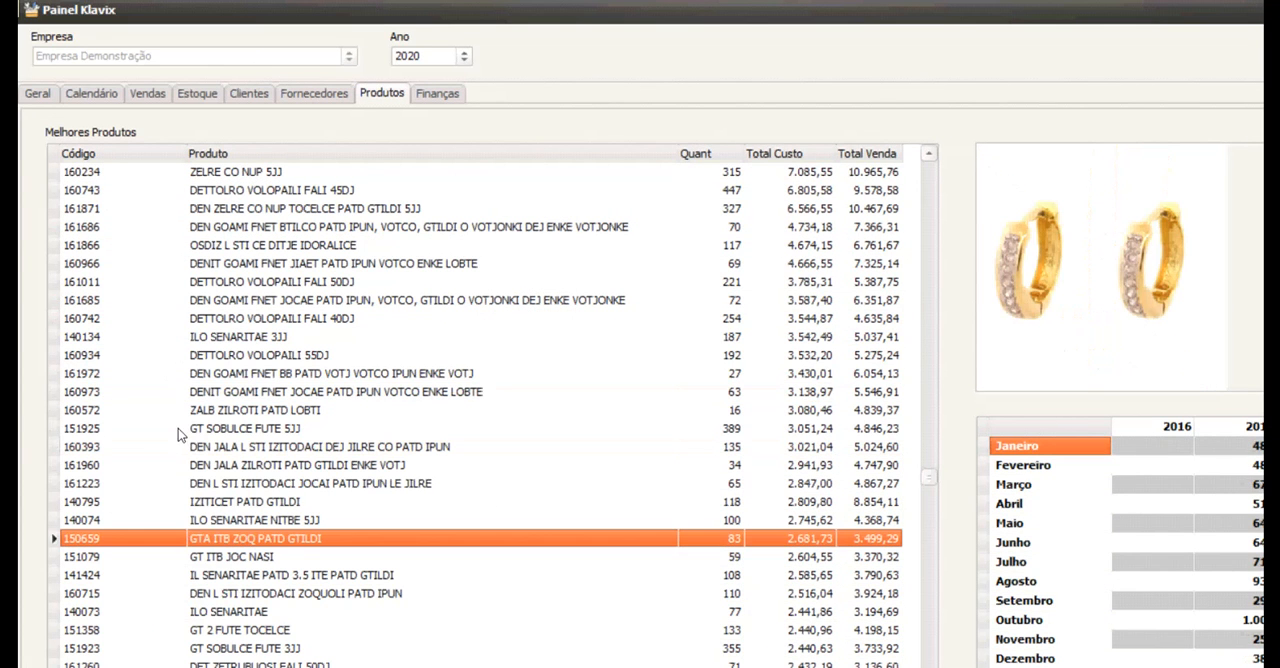
click(183, 282)
click(183, 282)
click(203, 509)
click(235, 548)
Show the Finanças figures, examine the Agosto row in Analítico de Vendas no Mês, and close Painel Klavix.
key(ctrl+Tab)
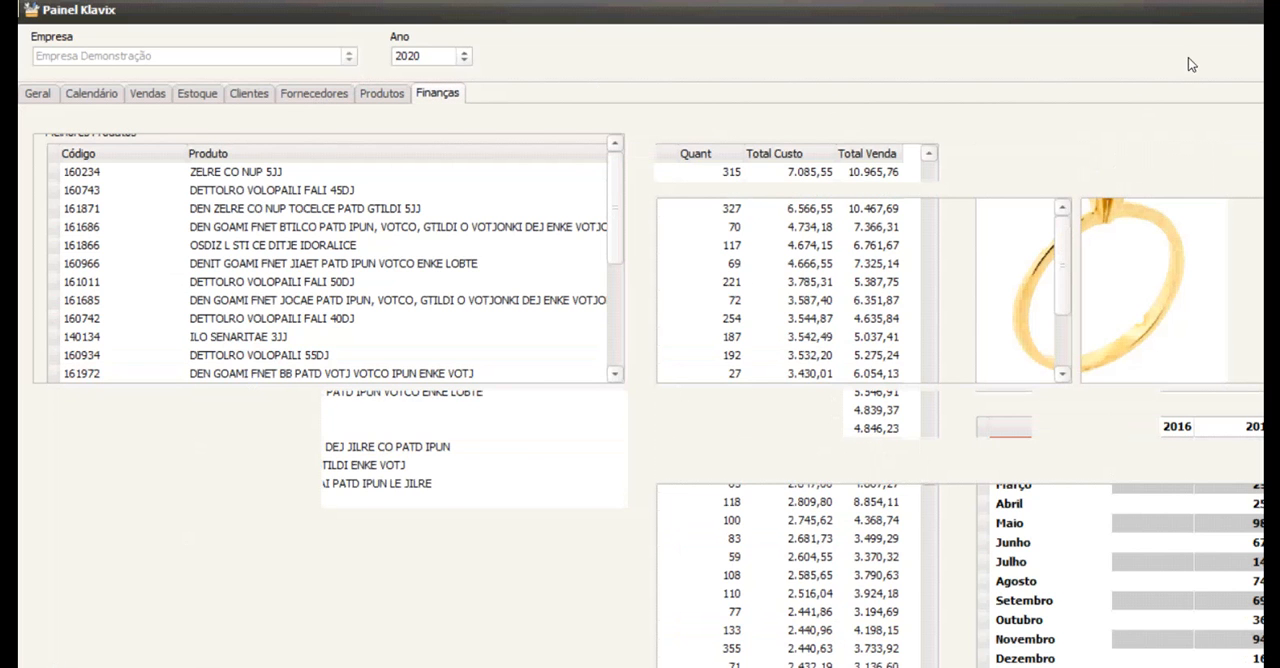
click(344, 216)
click(340, 290)
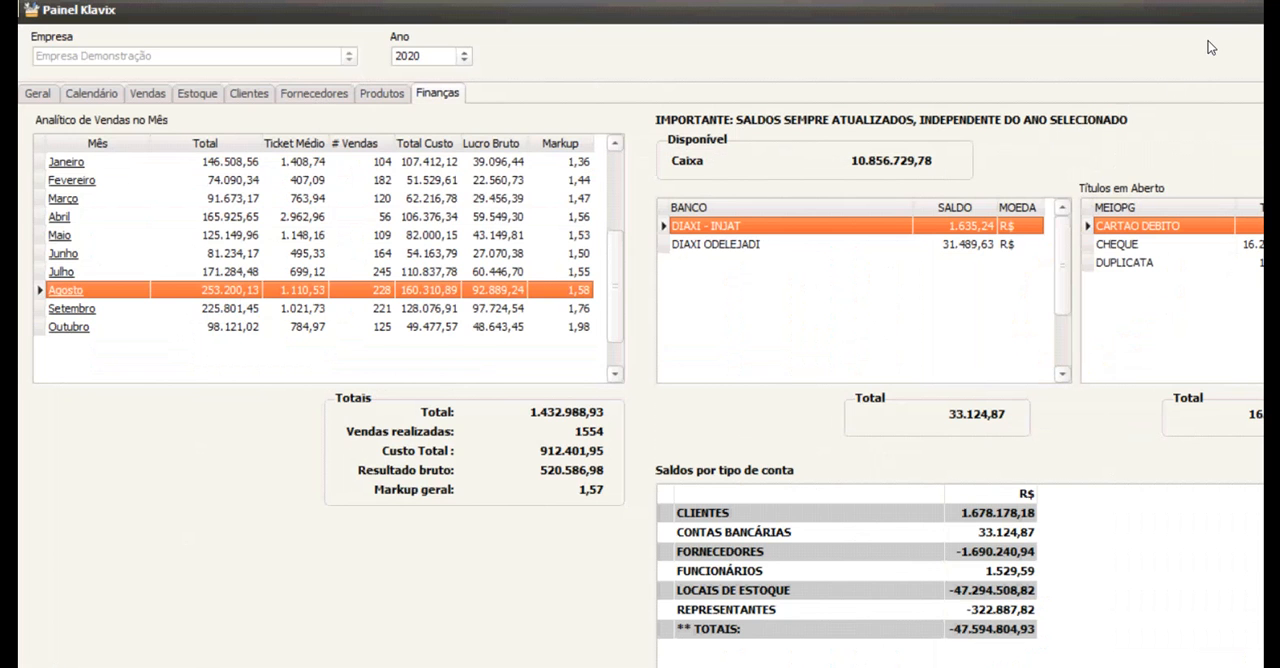
key(Escape)
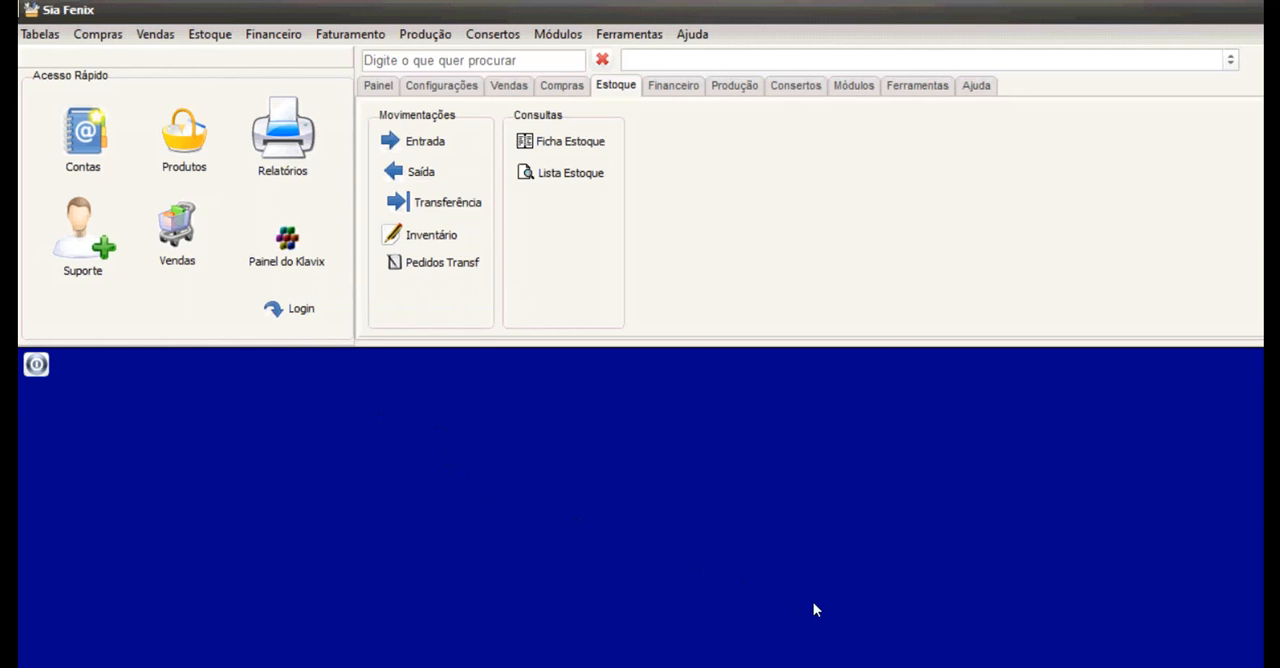
Open the Report Master report generator and look through the reports available in each department.
click(240, 132)
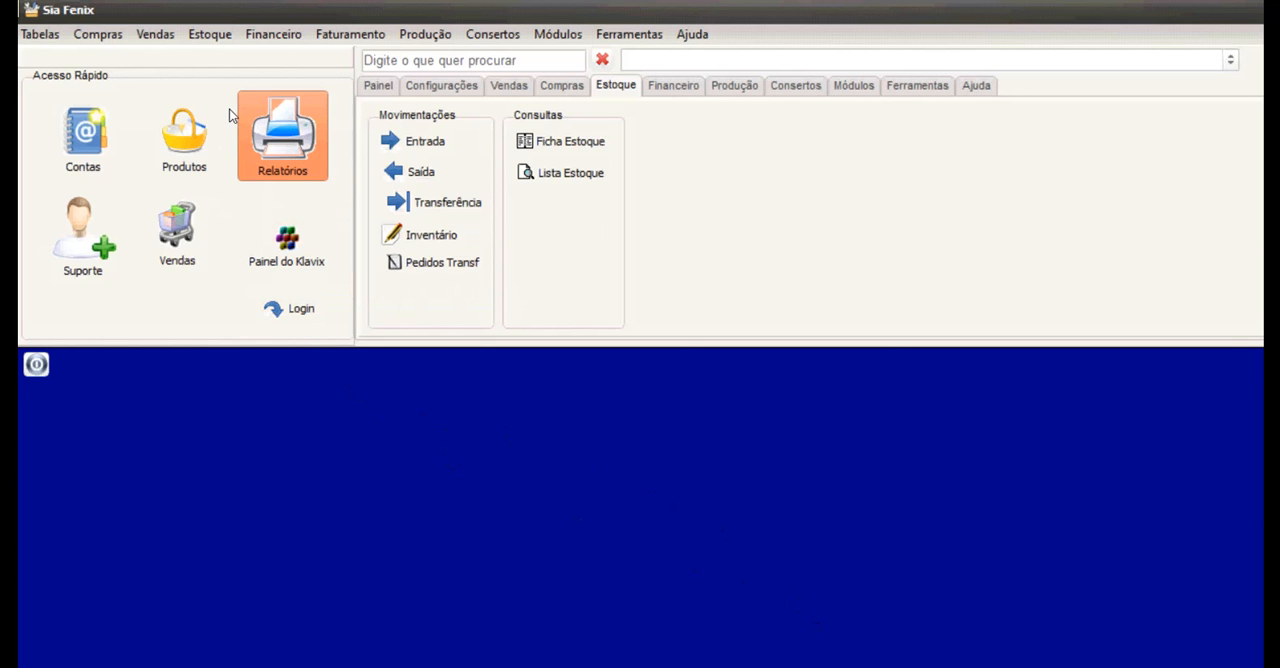
key(Down)
key(Down)
key(Down)
key(Down)
key(Down)
key(Down)
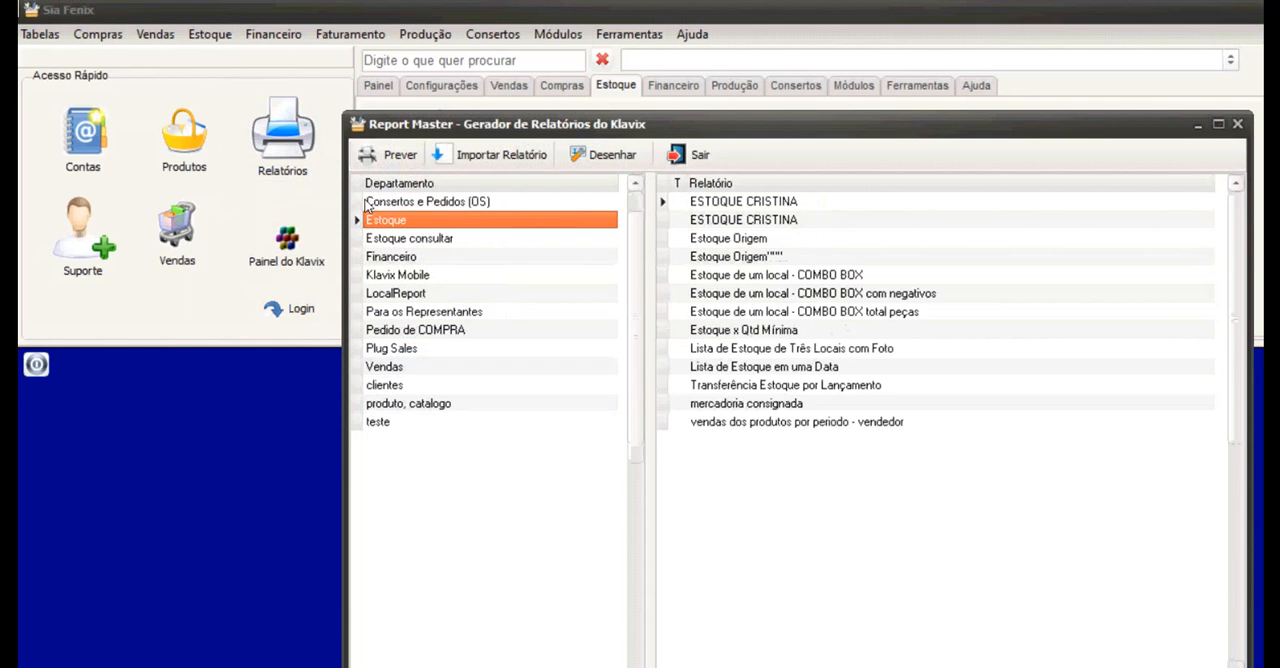
scroll(321, 306, down, 4)
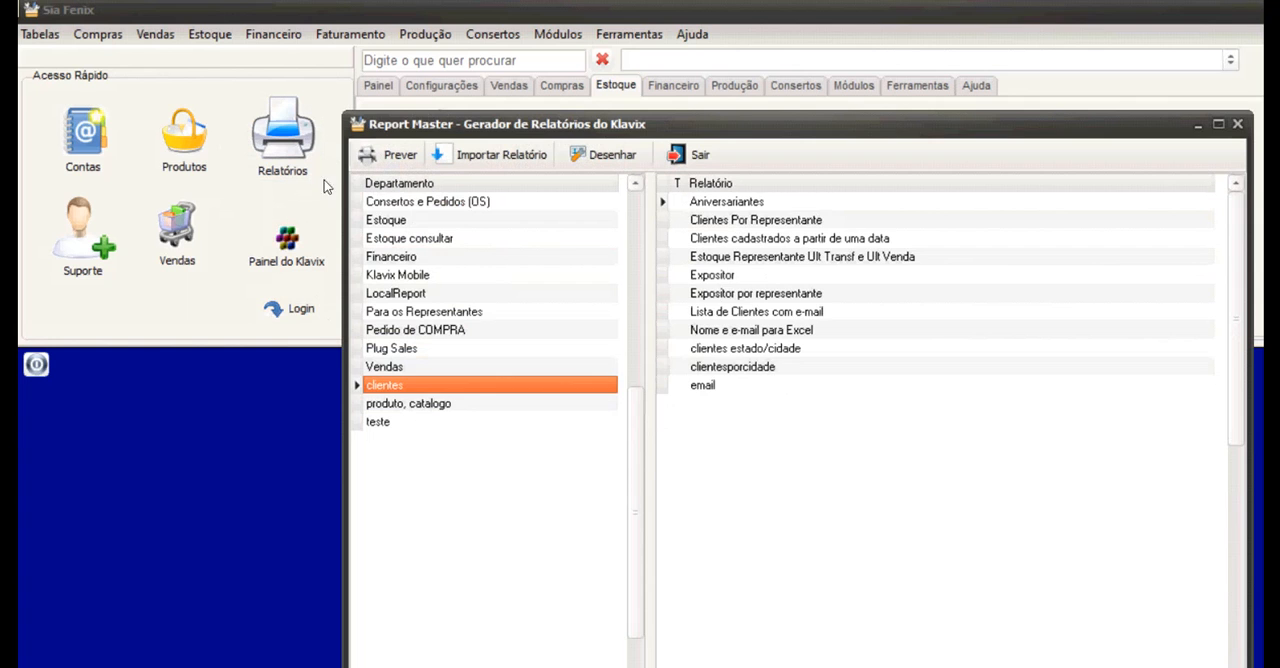
scroll(323, 163, up, 10)
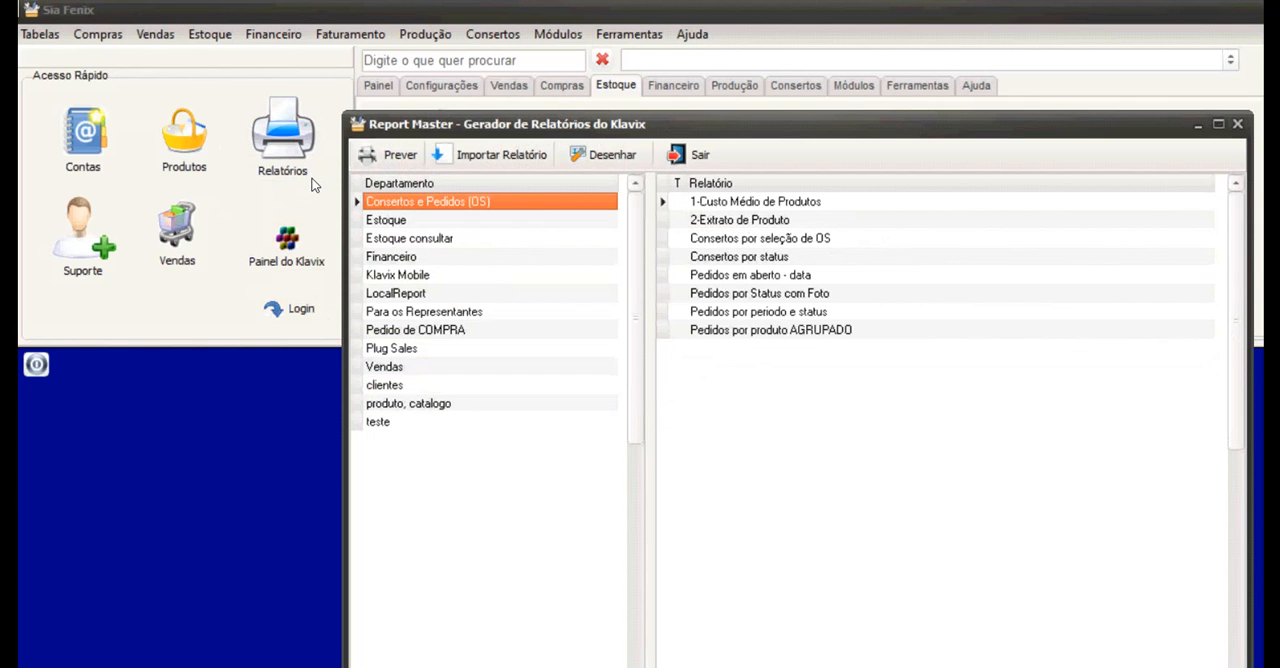
Preview the Vendas por Vendedor report from the Vendas department for 01/10/2020 to 31/10/2020, read through its pages, and close it.
scroll(322, 296, down, 10)
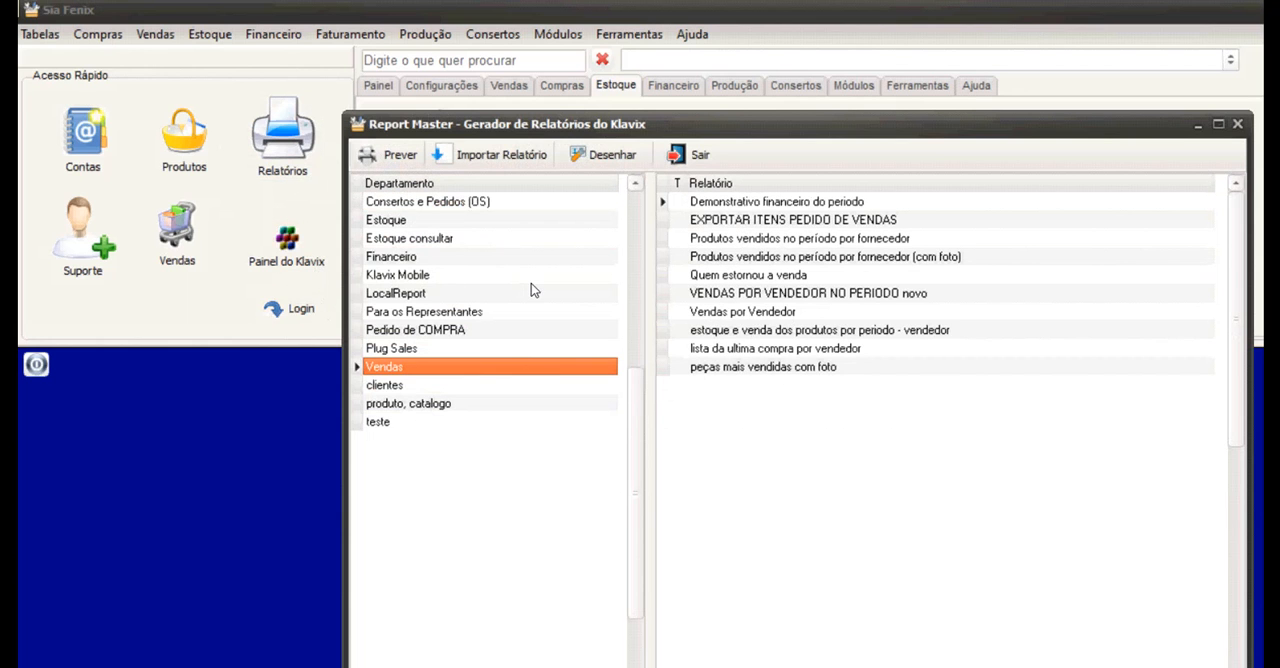
click(743, 312)
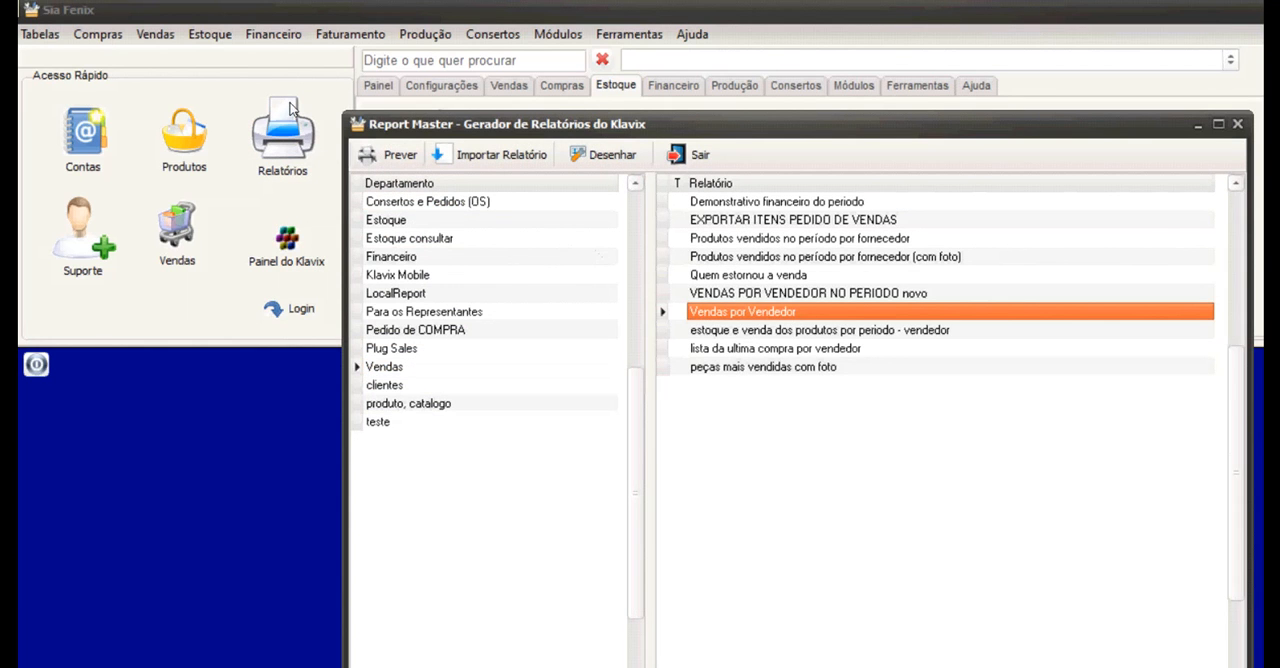
click(383, 155)
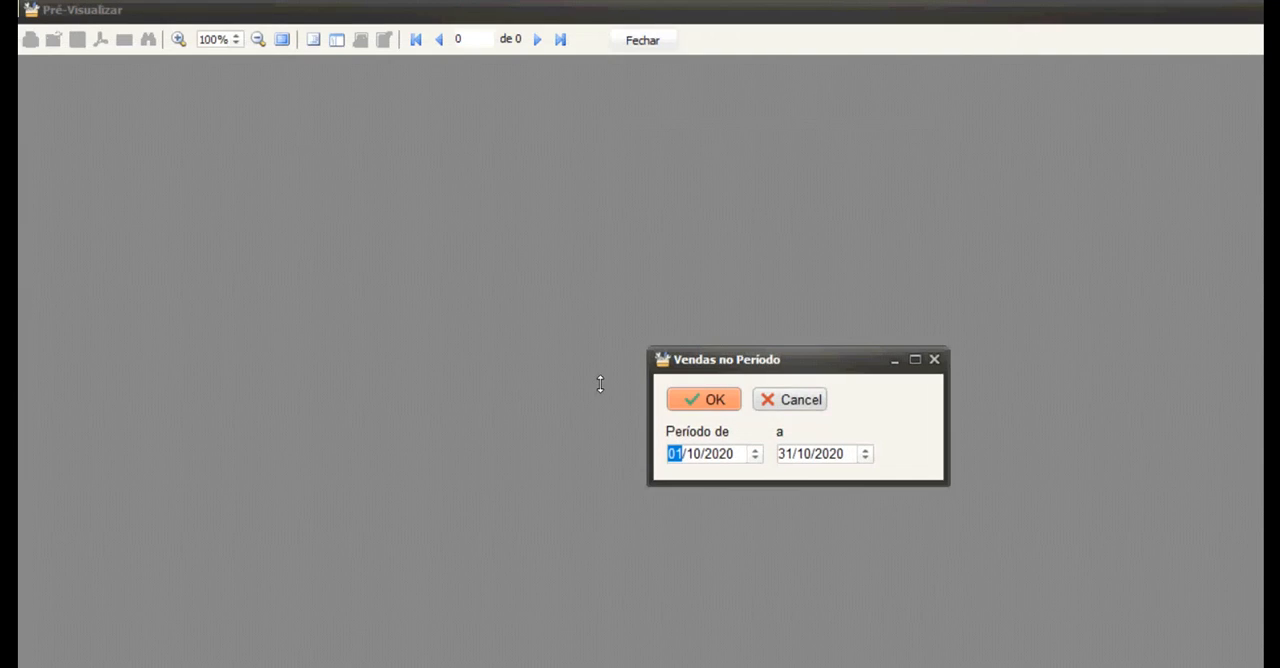
key(Return)
scroll(705, 414, down, 10)
scroll(705, 414, down, 15)
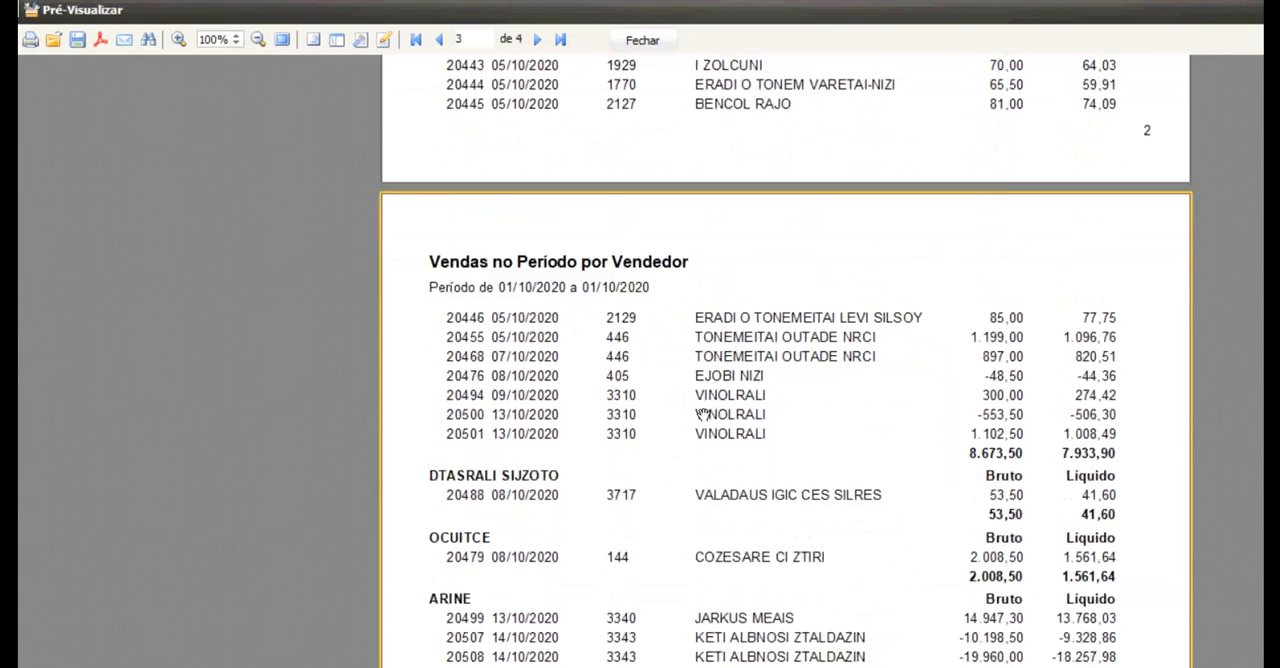
scroll(703, 412, up, 7)
scroll(703, 412, up, 15)
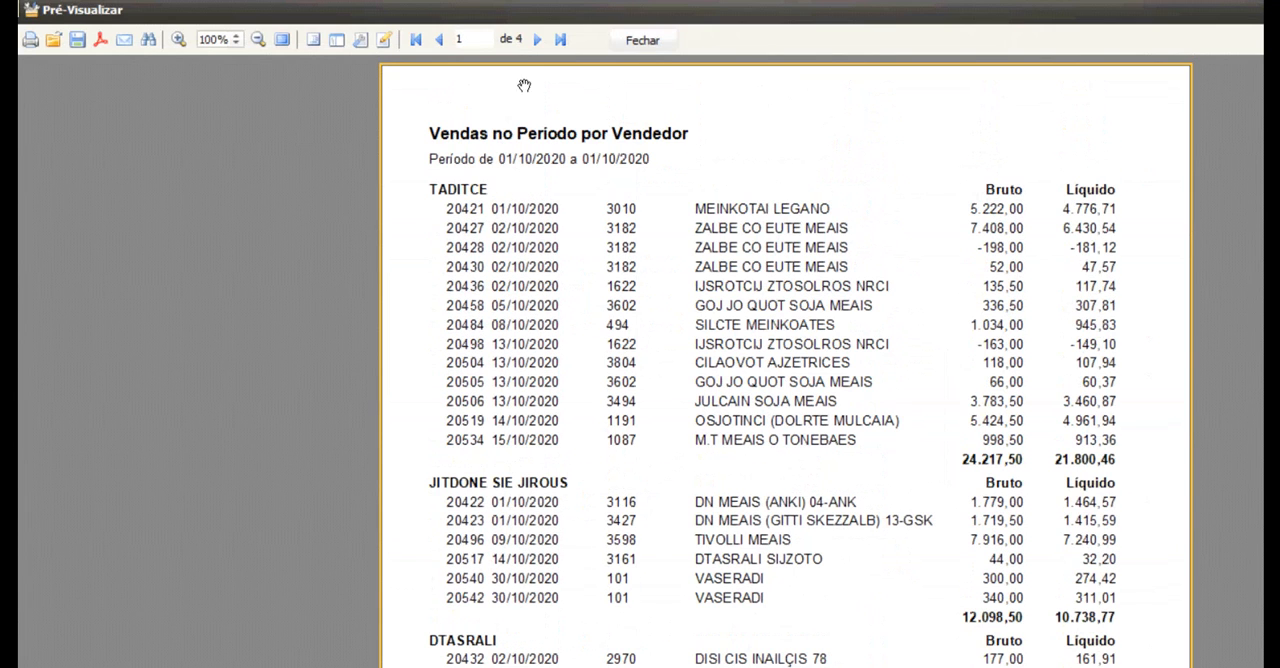
click(643, 41)
View the reports listed under the Estoque consultar, LocalReport, Financeiro and Klavix Mobile departments.
click(512, 239)
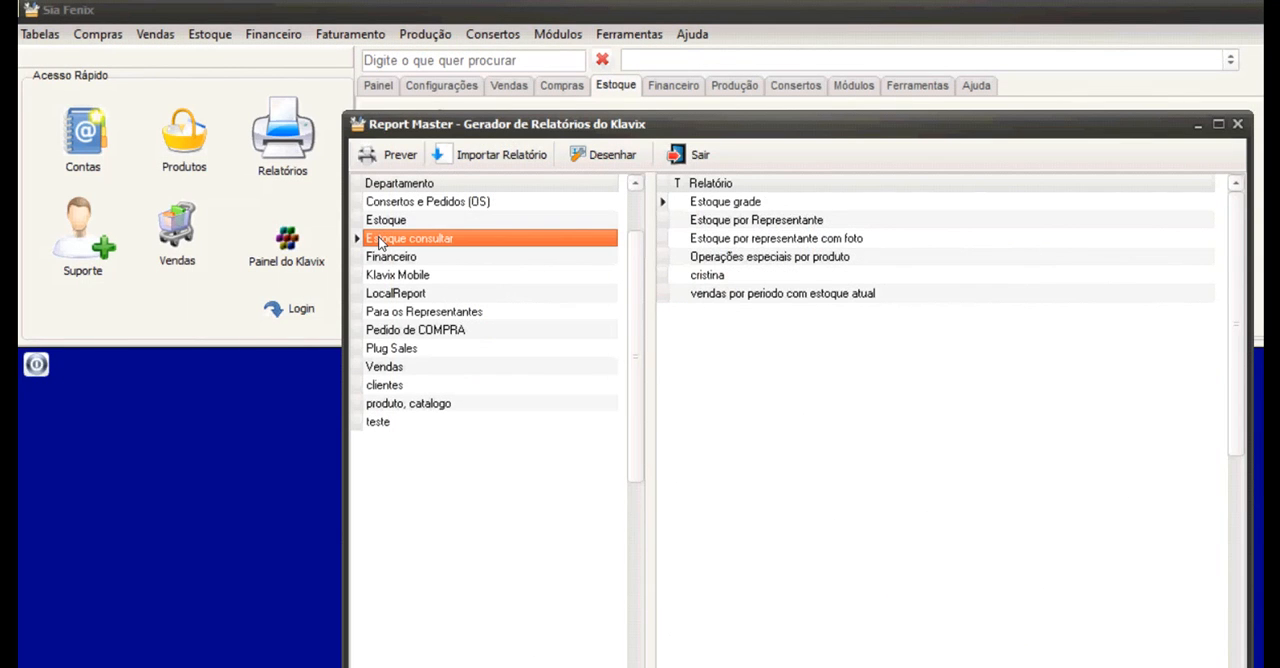
click(457, 293)
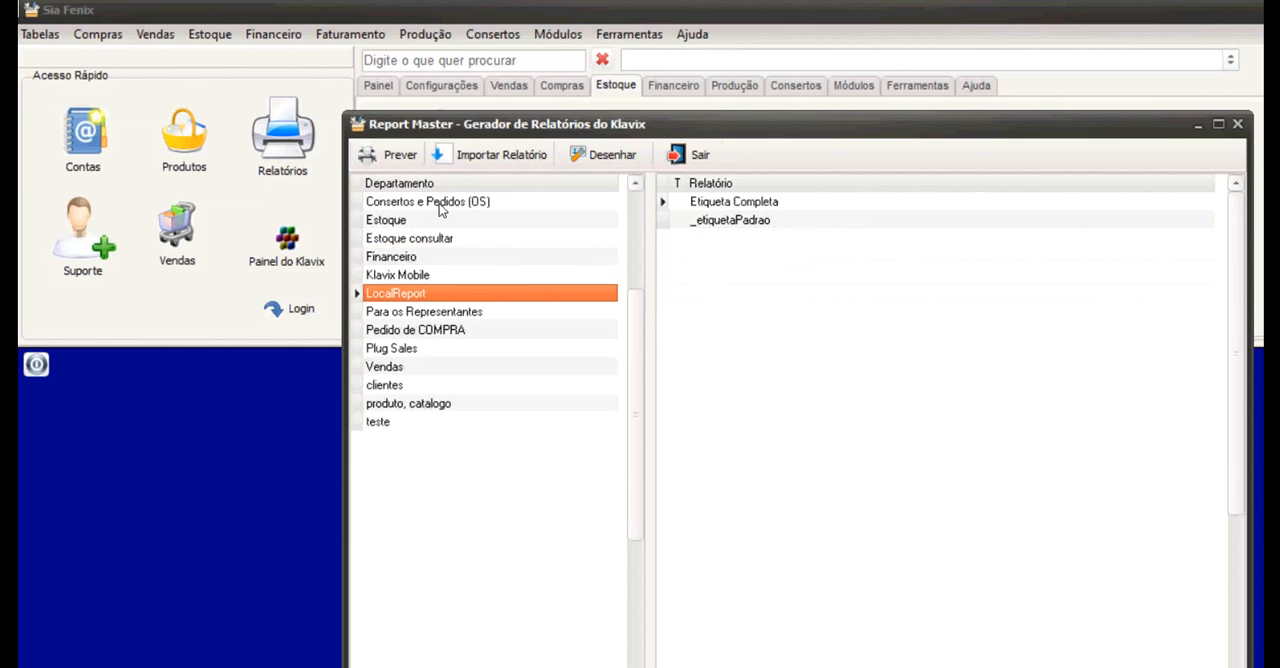
click(412, 256)
click(367, 274)
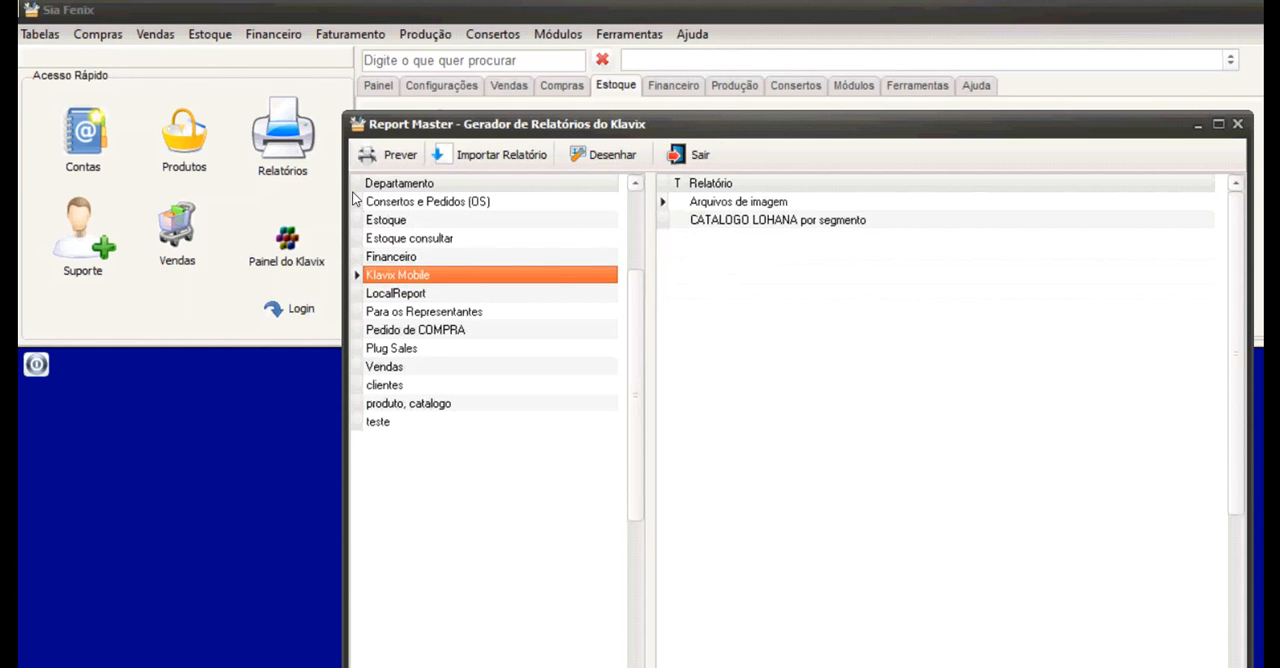
Examine which profiles may view Estoque consultar reports in its Configurações de Segurança, and close the settings without changes.
click(405, 238)
right_click(437, 241)
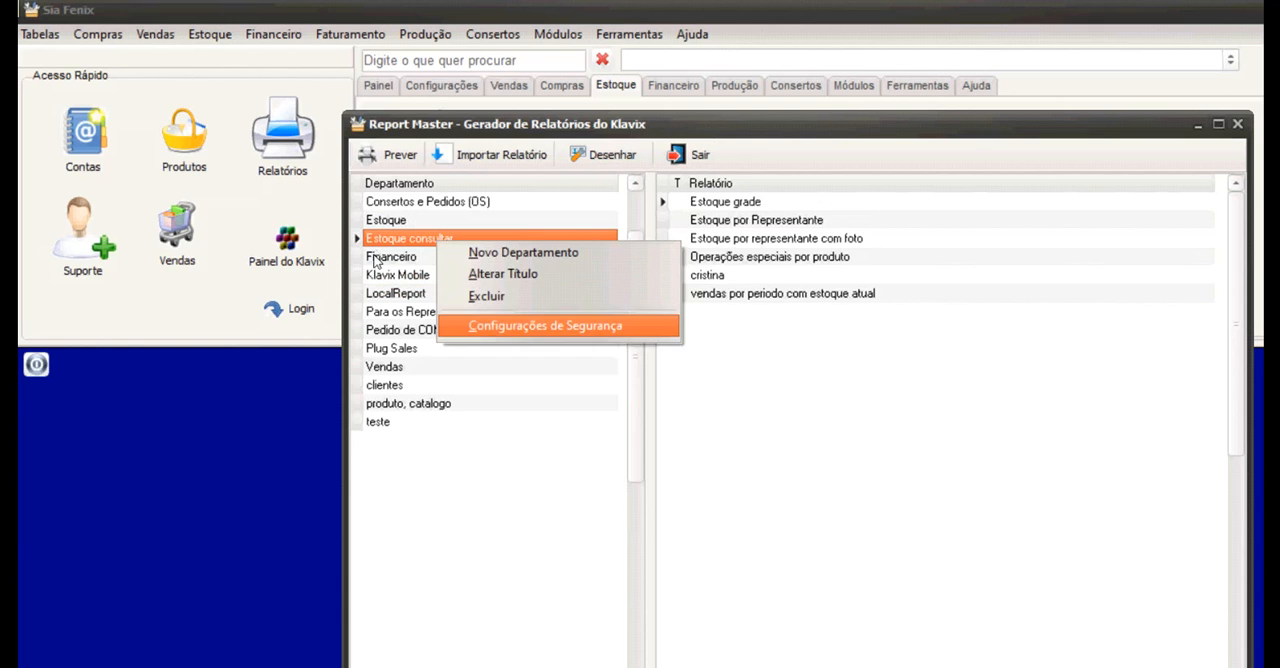
click(540, 325)
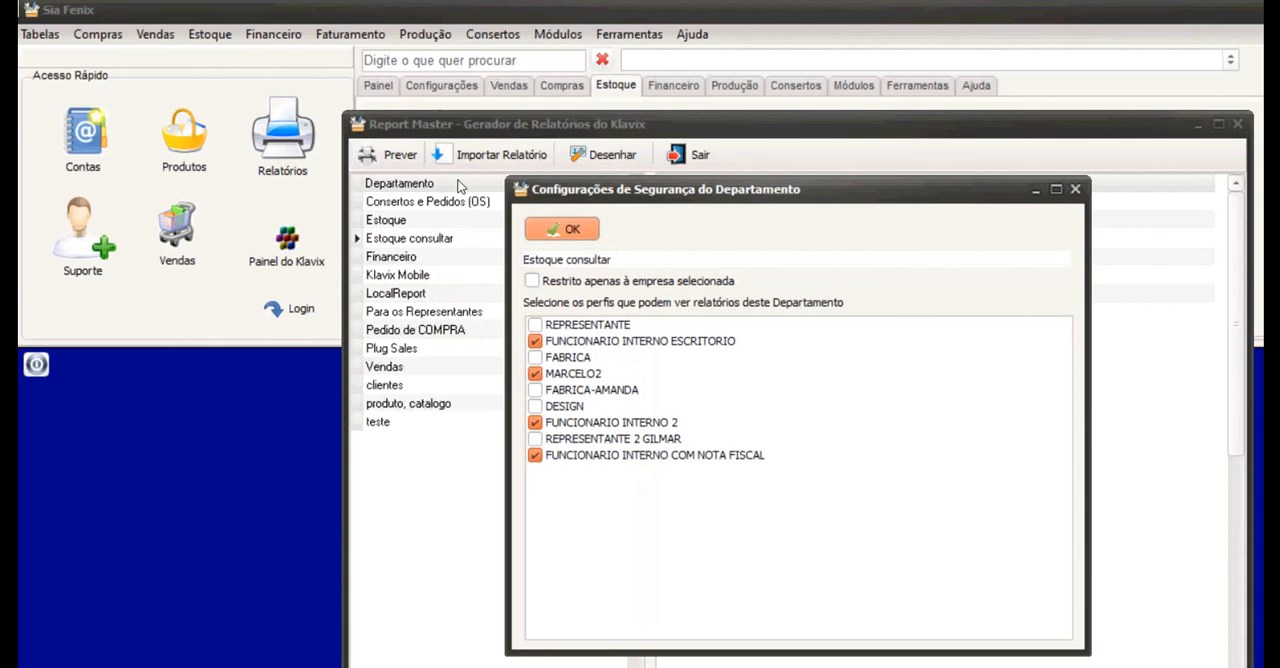
key(Escape)
Browse the report lists of the remaining departments, including Pedido de COMPRA, Financeiro, Para os Representantes and Vendas.
scroll(368, 242, down, 5)
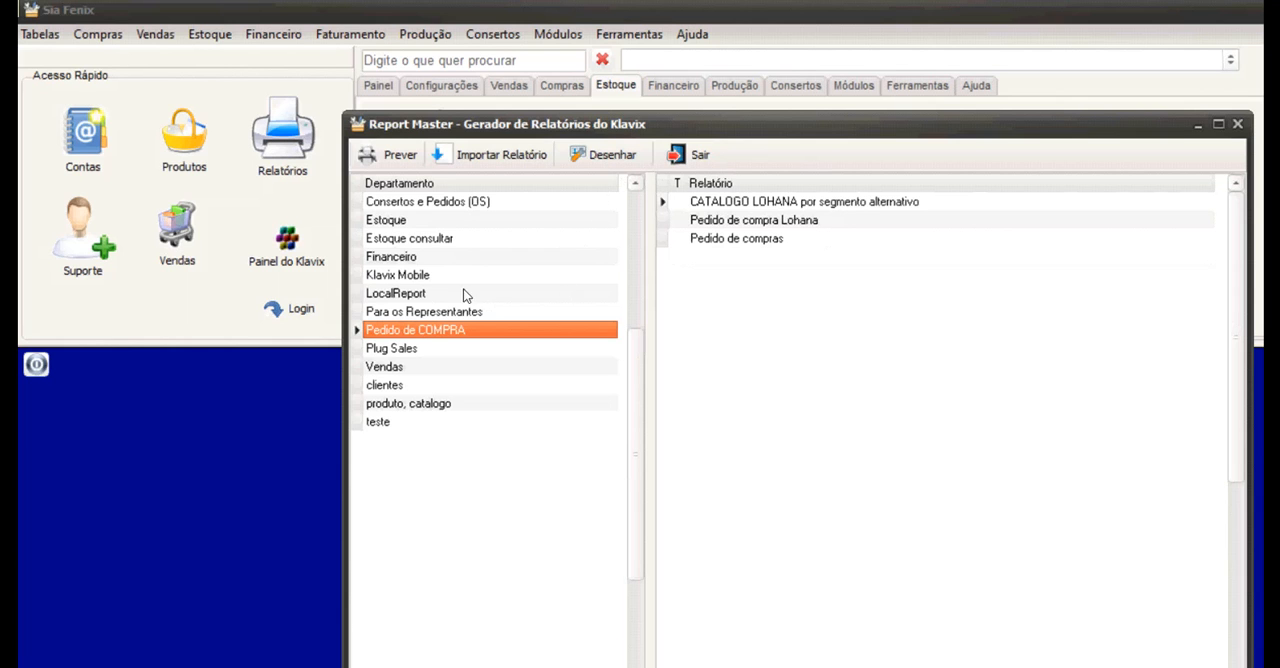
scroll(372, 214, up, 4)
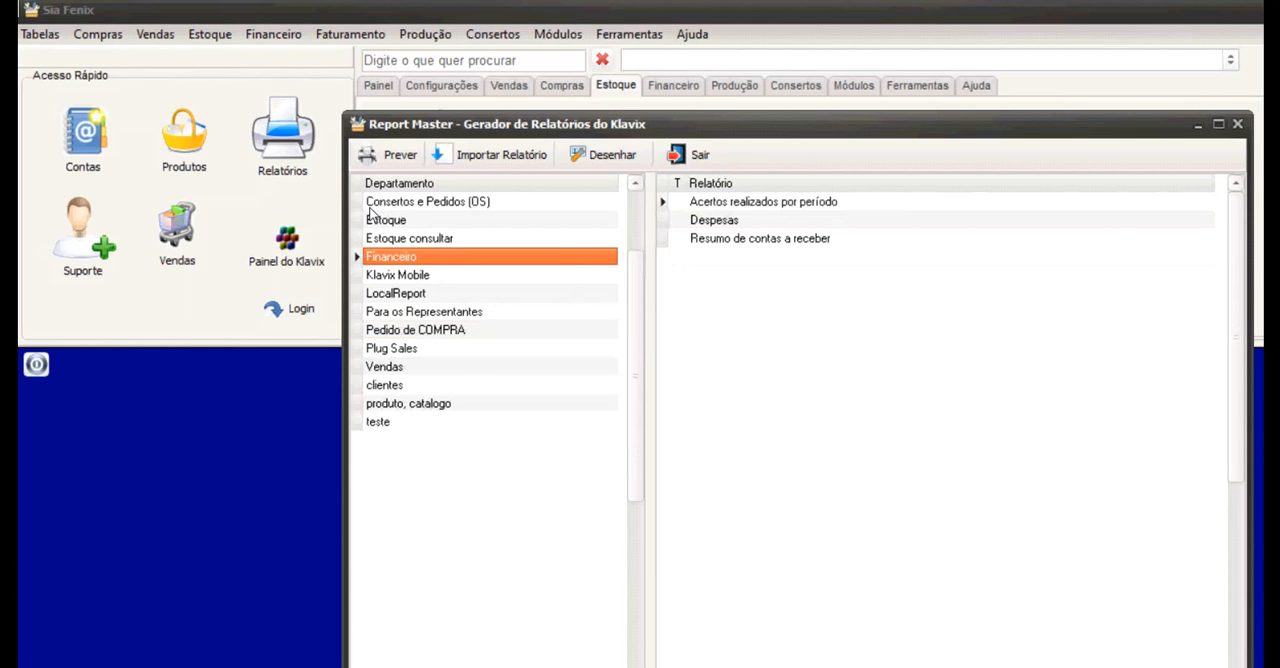
scroll(360, 252, down, 3)
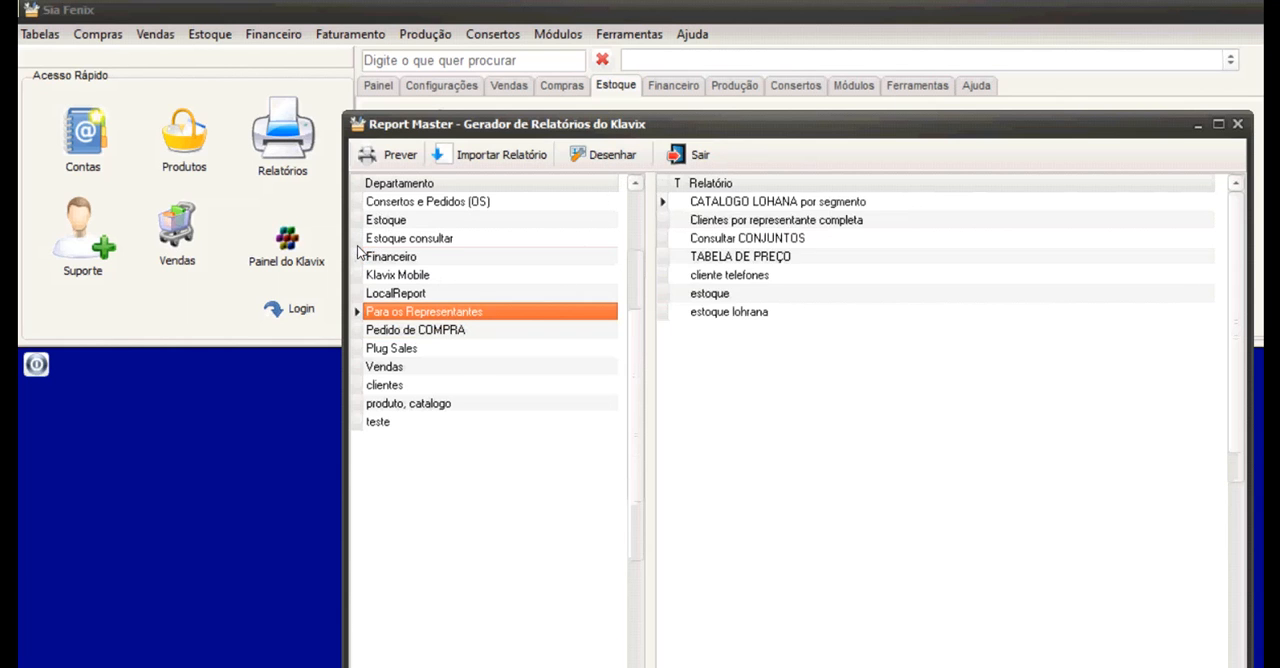
scroll(348, 274, down, 3)
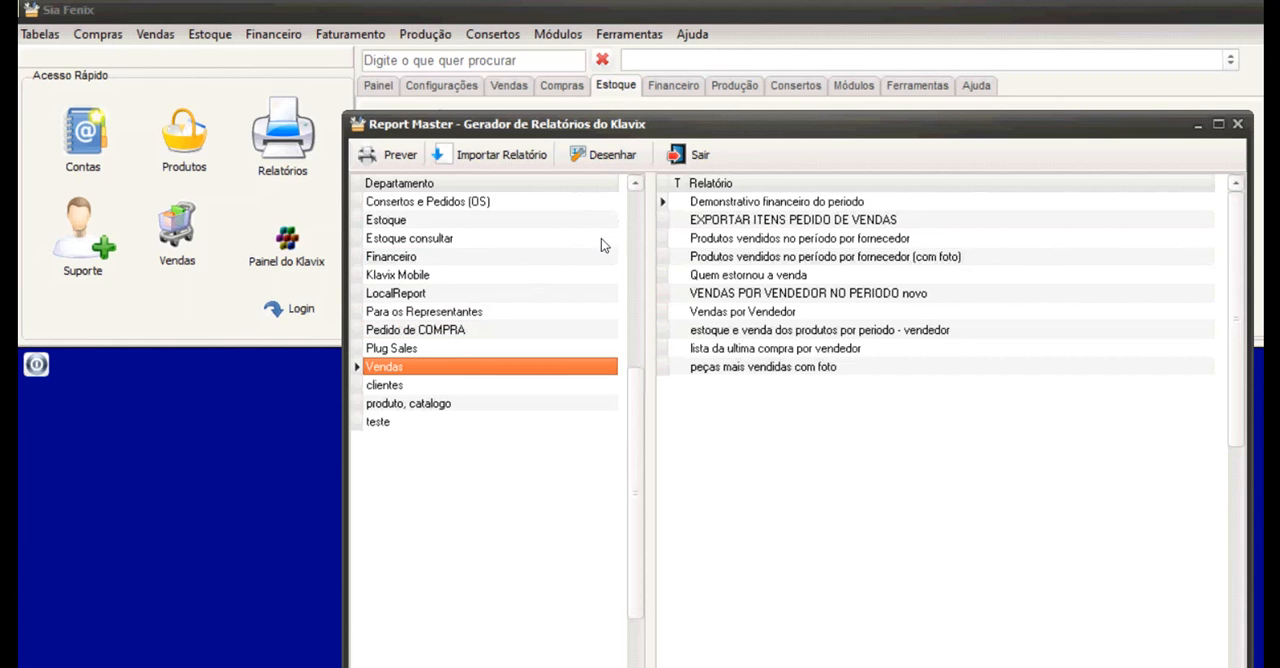
scroll(382, 224, up, 5)
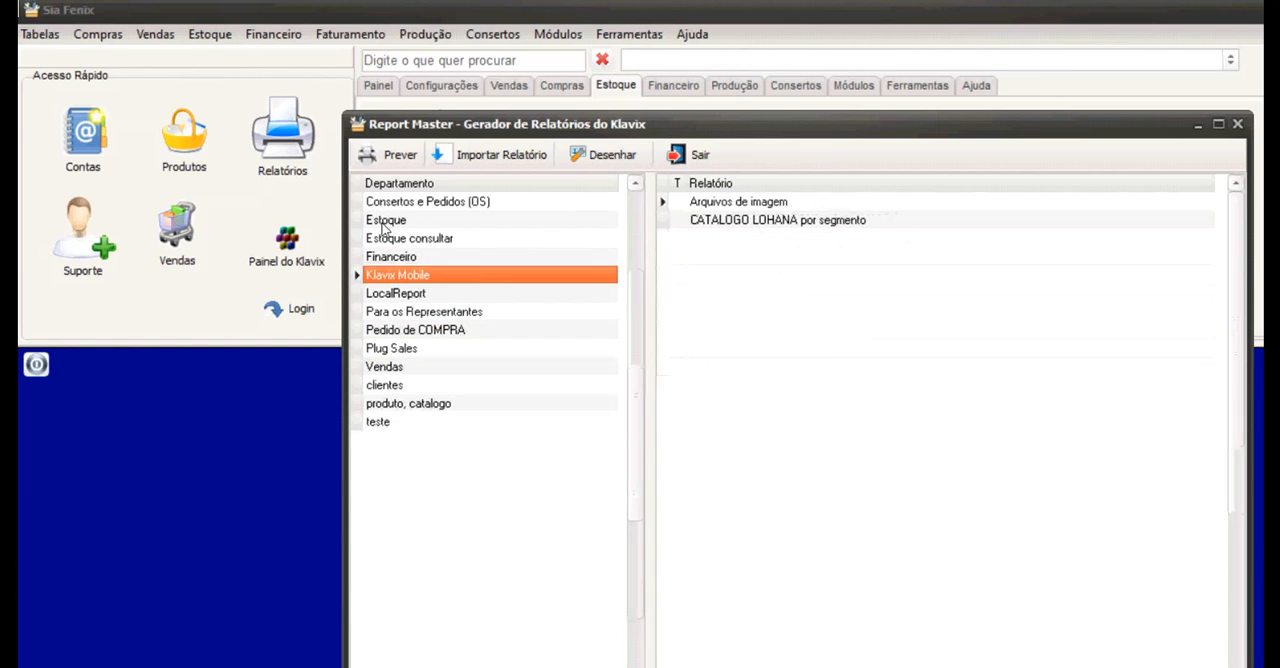
scroll(381, 203, up, 1)
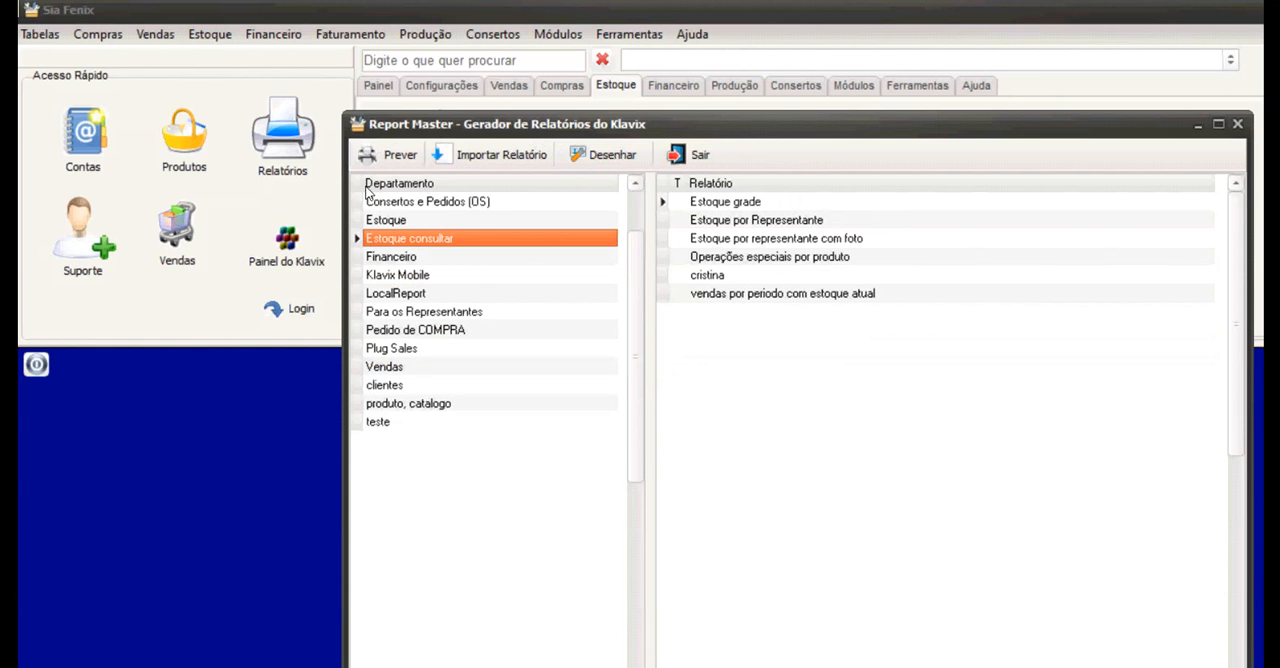
scroll(350, 232, down, 2)
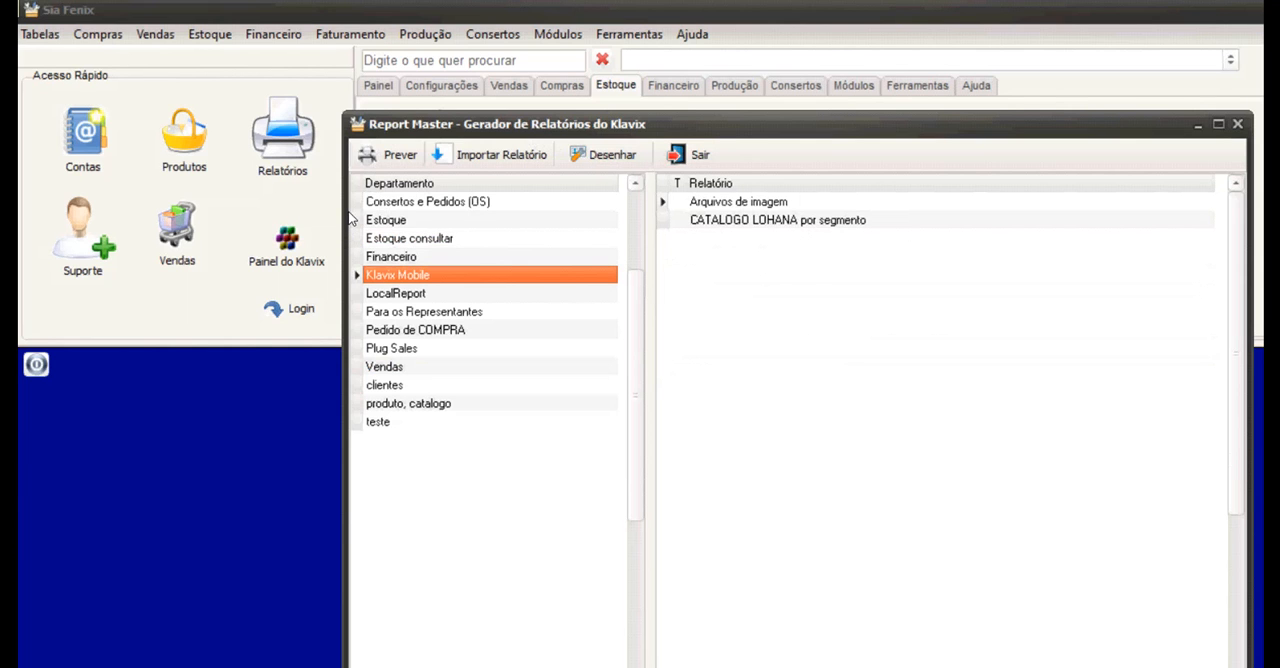
Open the accounts register (Cadastro de Contas) and list all accounts of type REPRESENTANTES.
scroll(362, 198, up, 2)
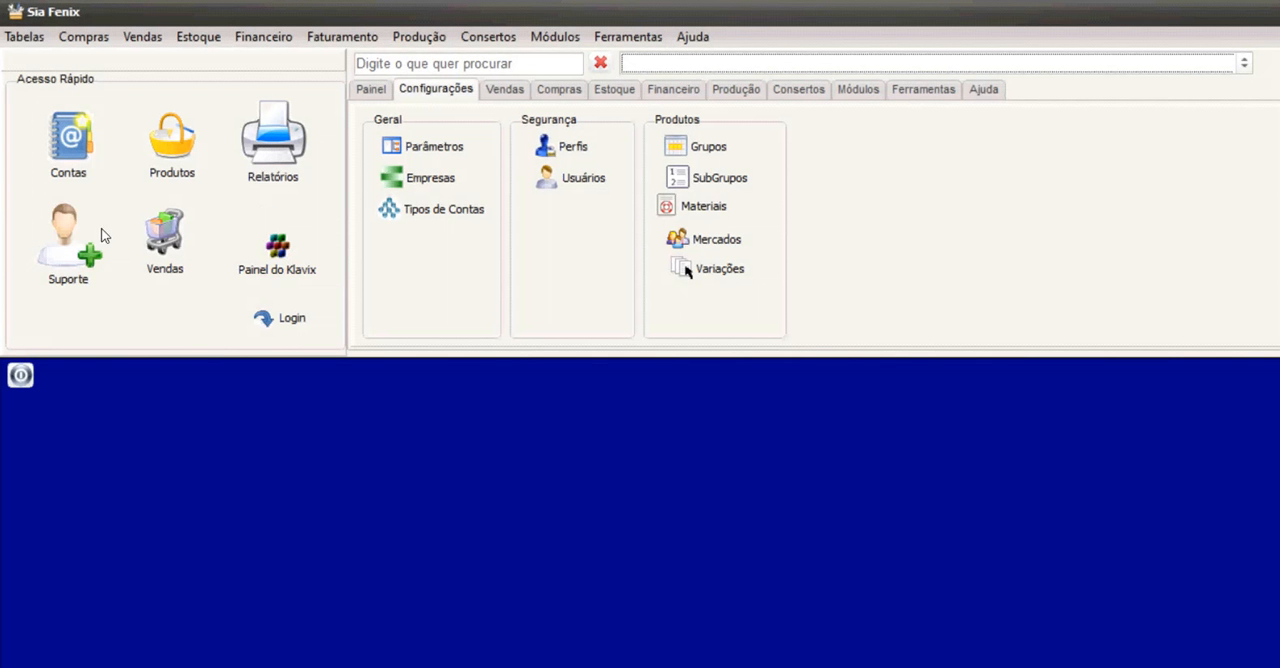
click(63, 128)
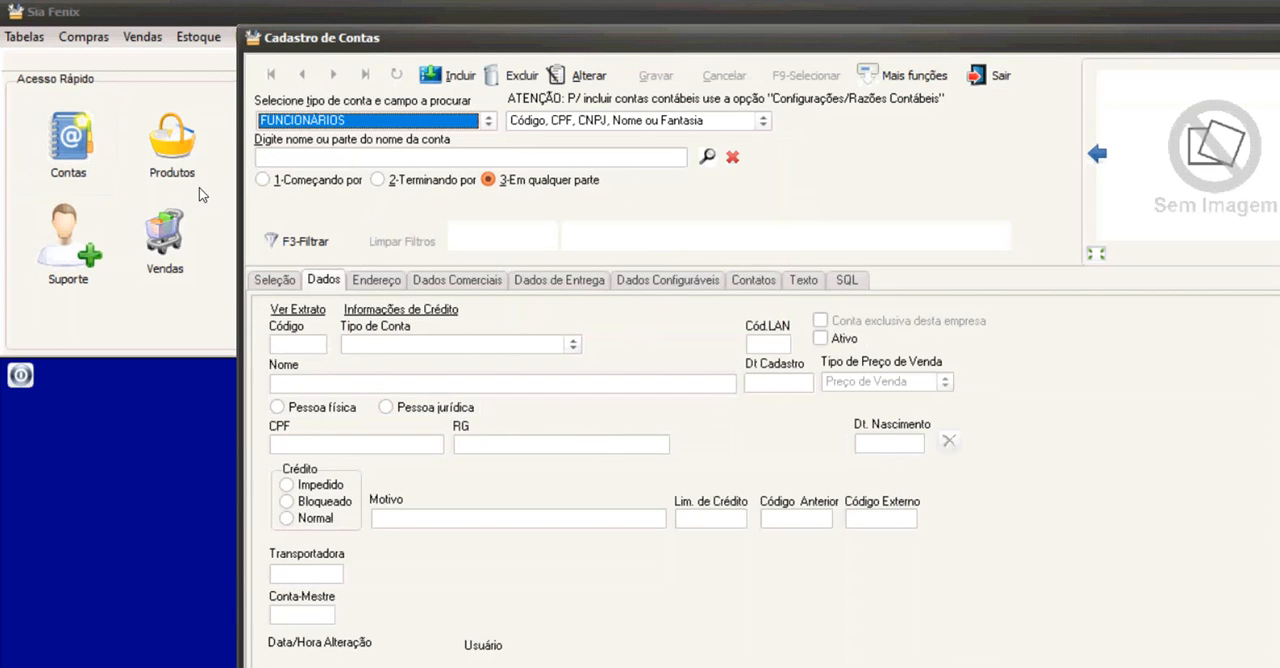
click(314, 119)
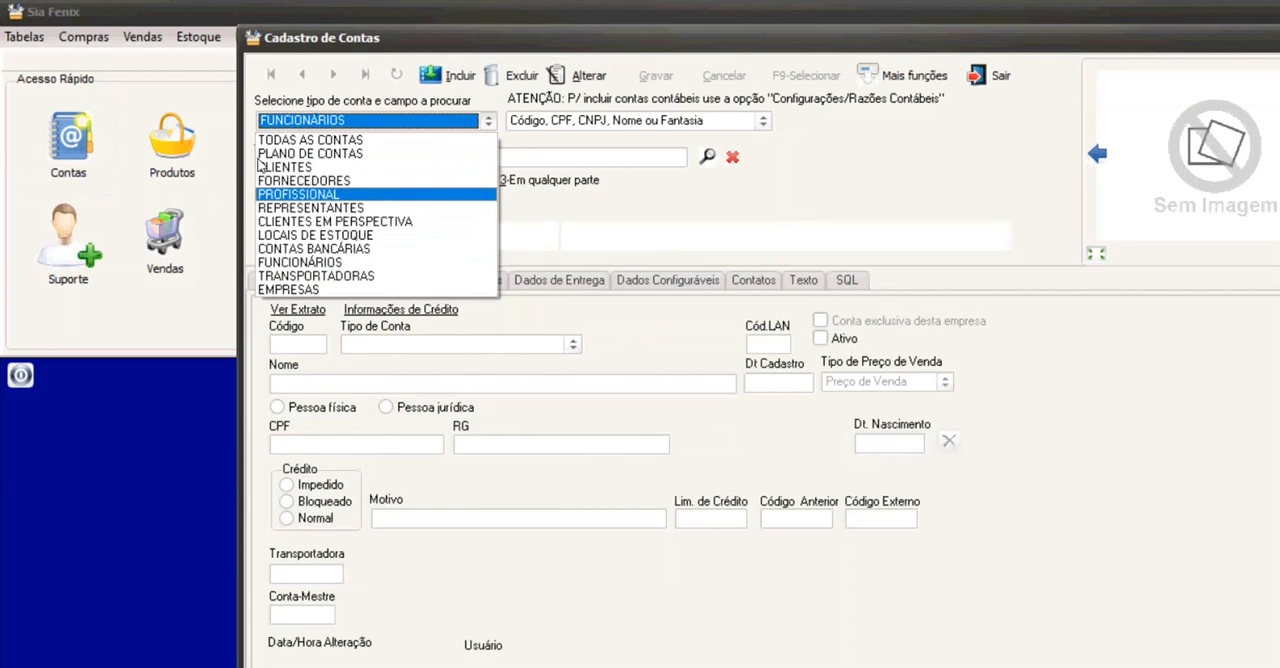
key(Down)
key(Return)
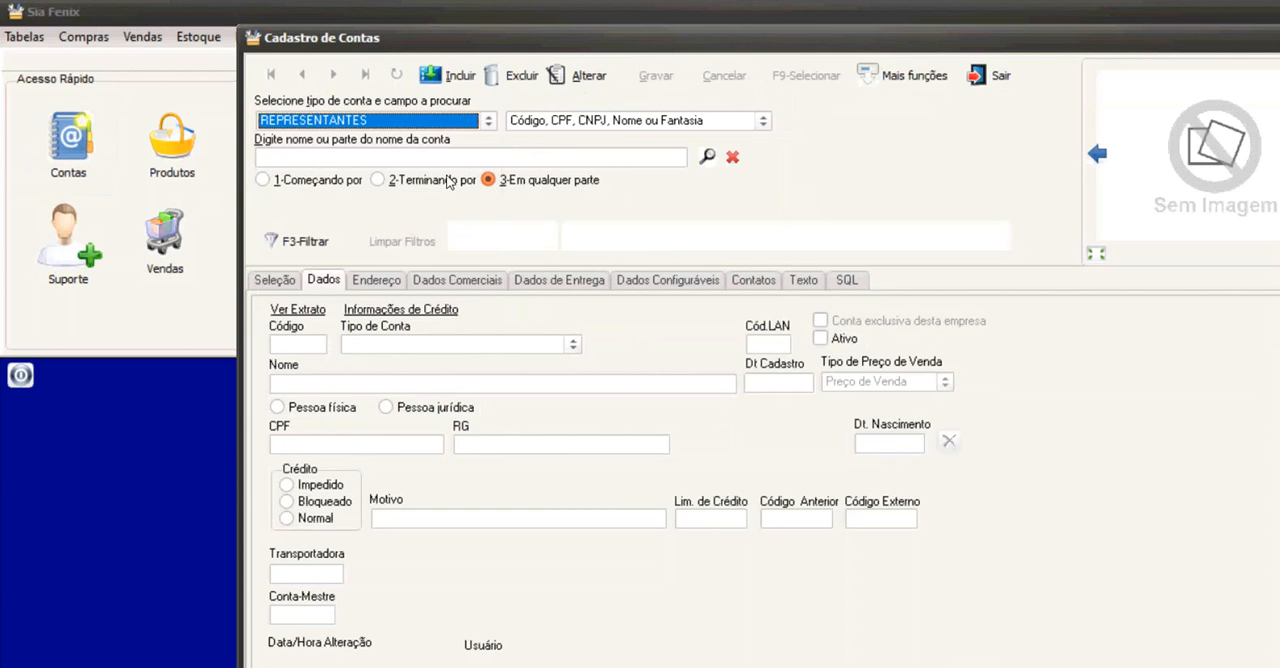
key(Return)
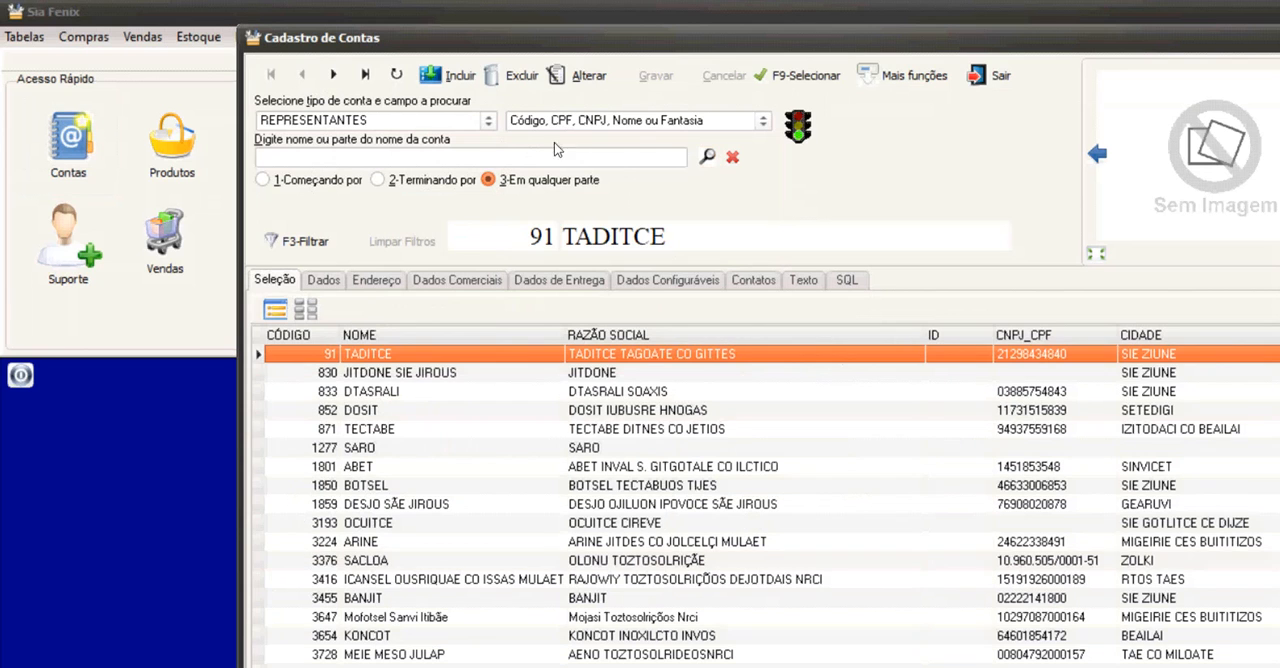
Browse up and down the list of representatives, examining their codes, names and cities.
key(Down)
key(Down)
key(Down)
key(Down)
key(Down)
key(Down)
key(Down)
key(Down)
key(Down)
key(Down)
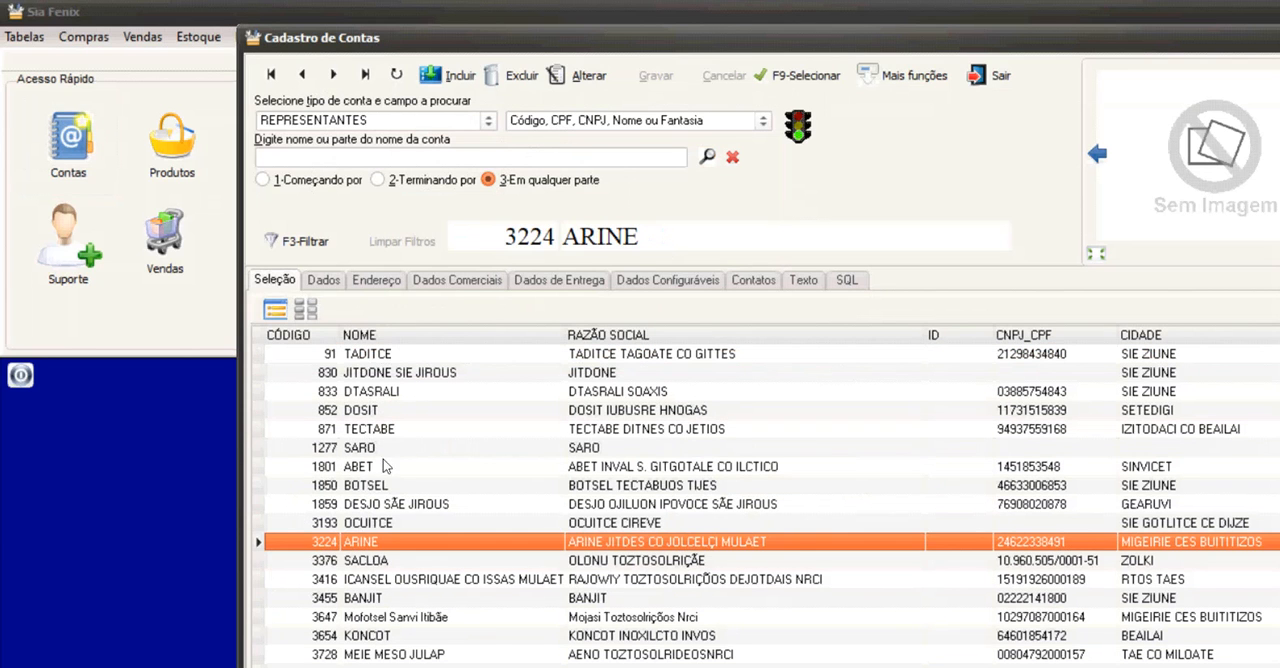
key(Up)
key(Up)
key(Up)
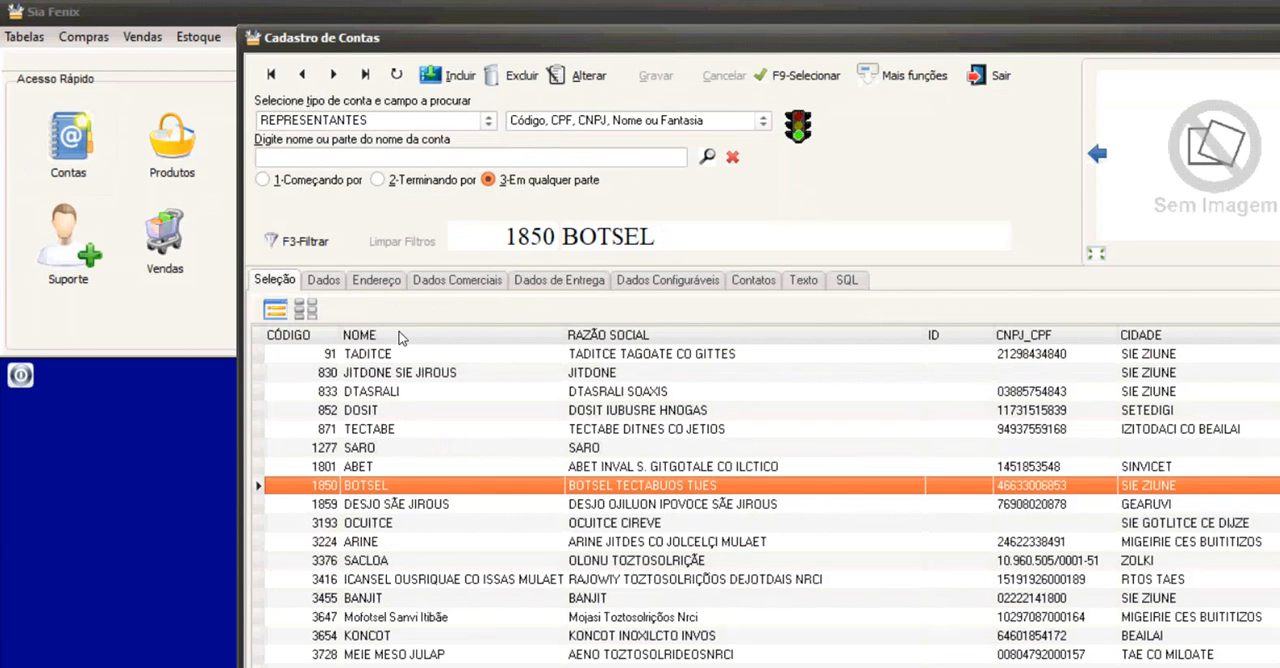
key(Up)
key(Up)
key(Up)
key(Up)
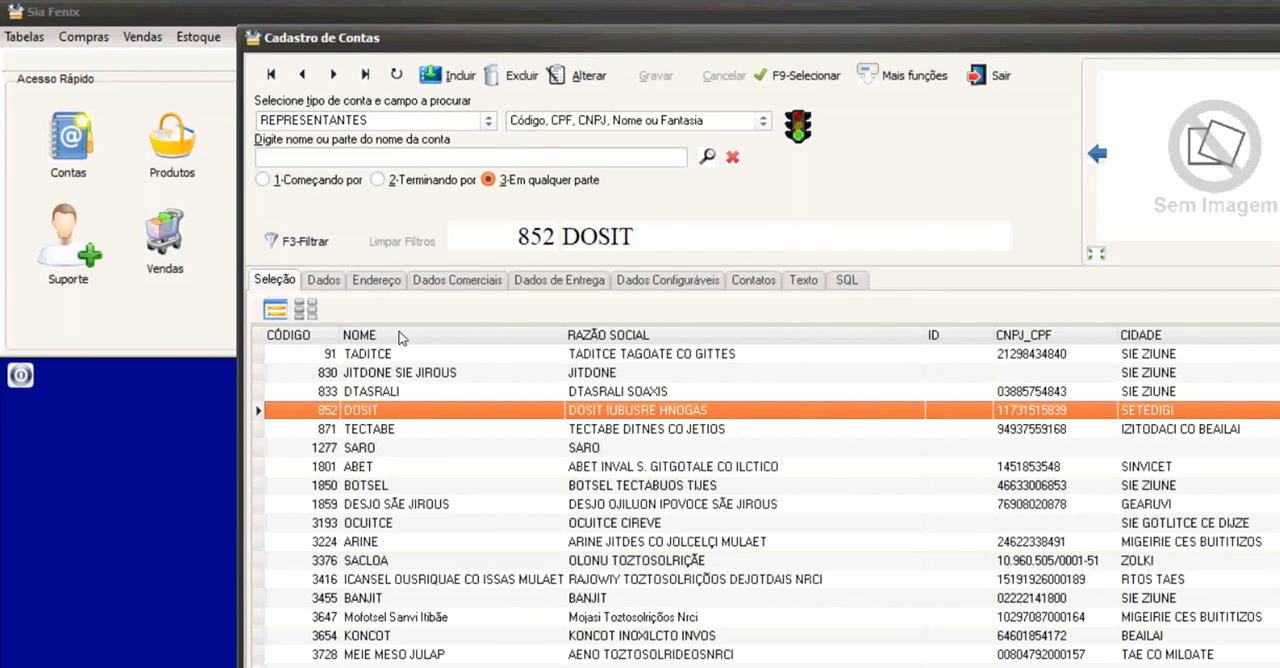
key(Down)
key(Down)
key(Down)
key(Down)
key(Down)
key(Down)
key(Down)
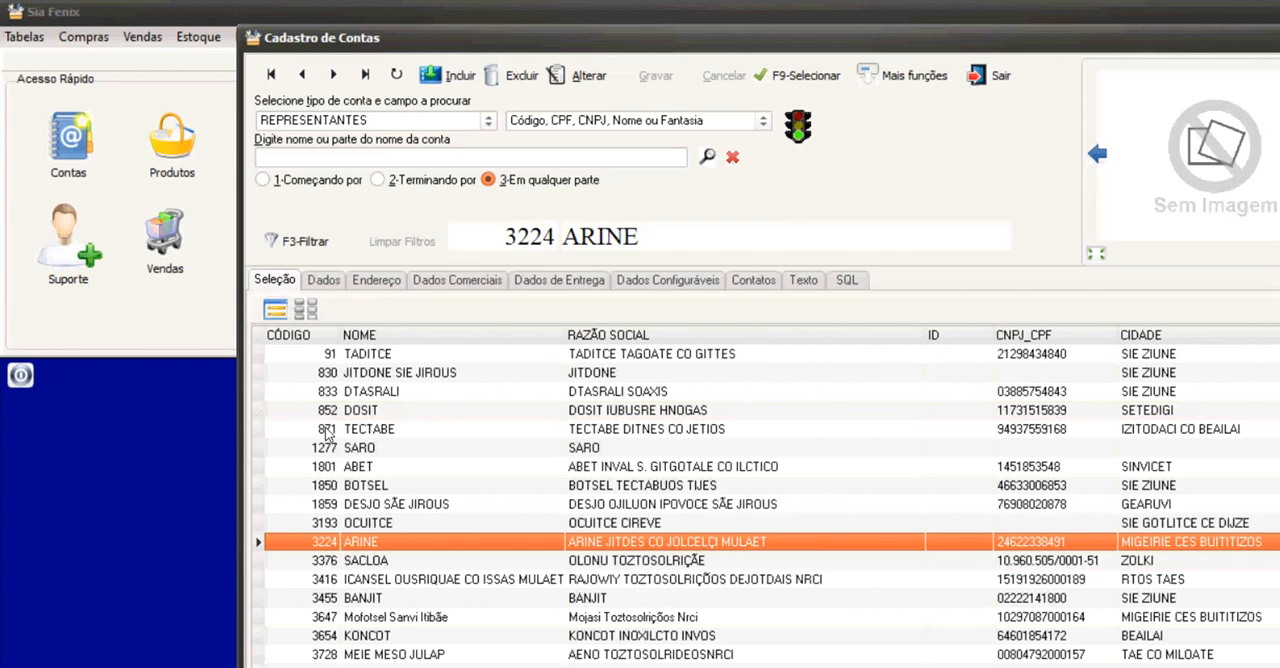
key(Down)
key(Down)
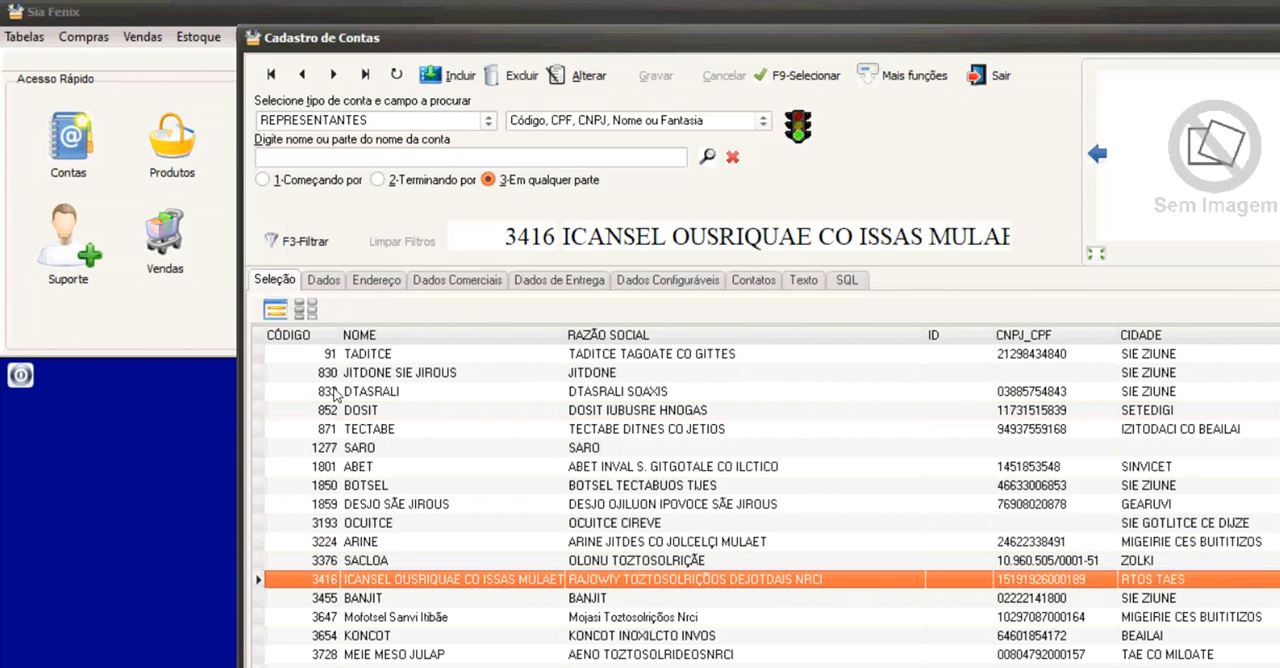
key(Up)
key(Up)
key(Up)
key(Up)
key(Up)
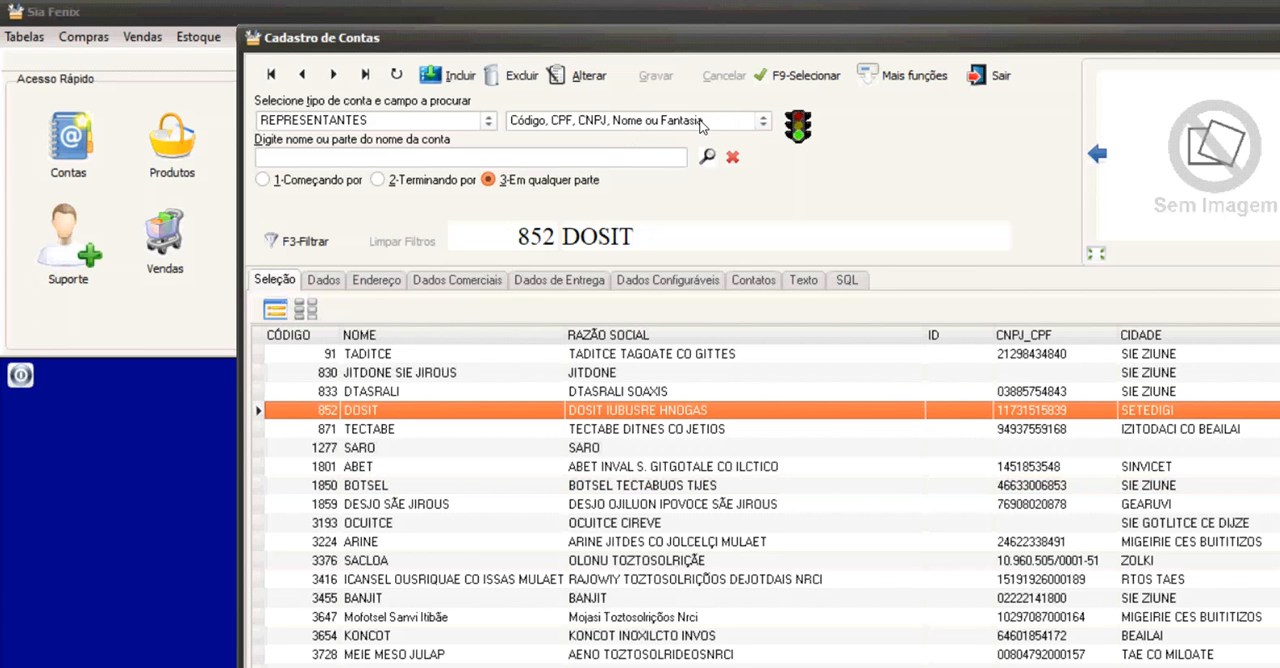
List the accounts of type CLIENTES and open the general data of the fourth client.
click(310, 118)
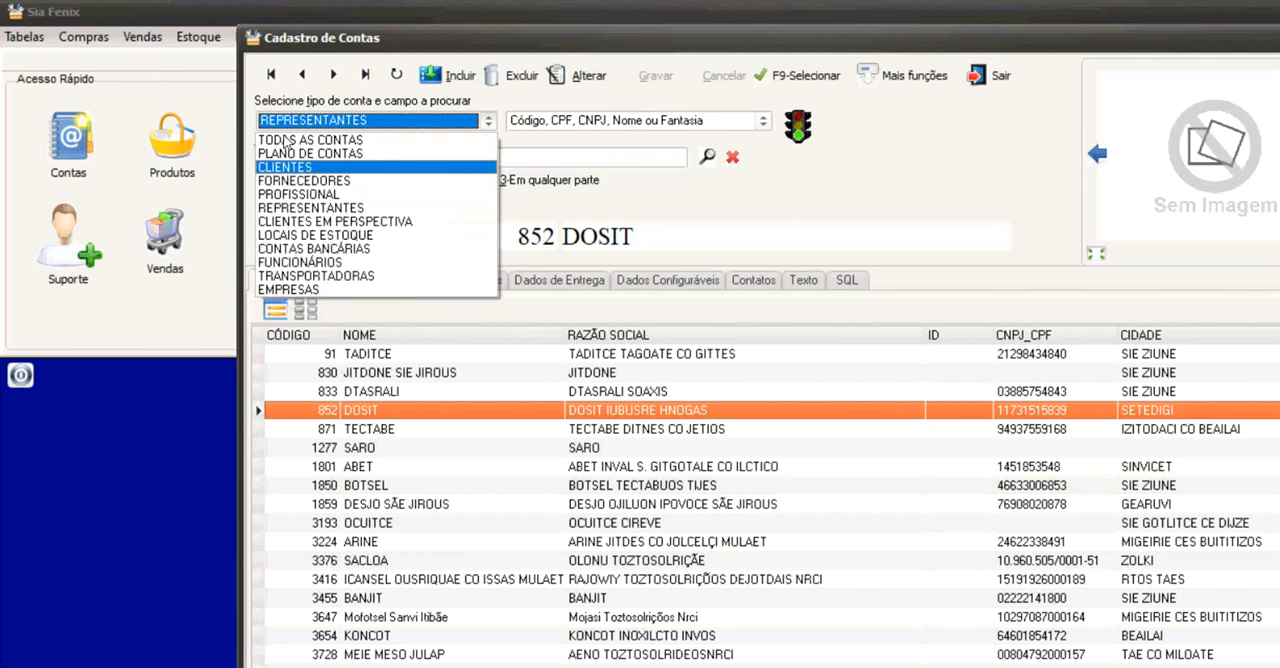
click(288, 166)
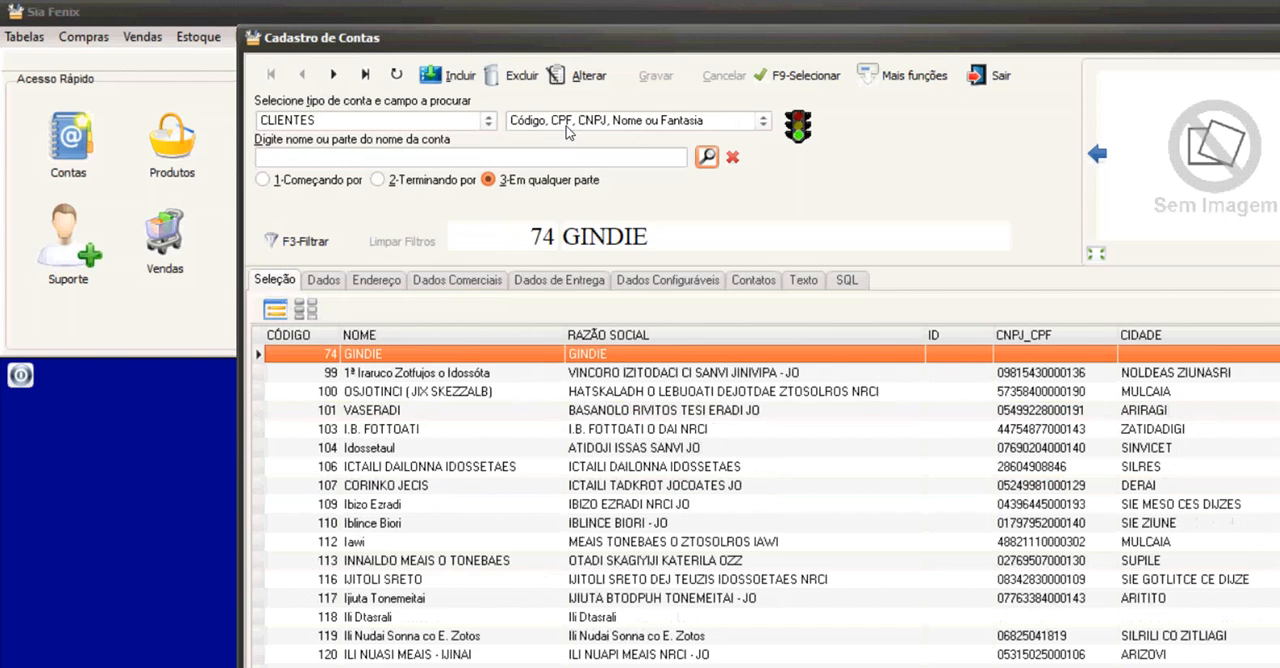
key(Down)
key(Down)
key(Down)
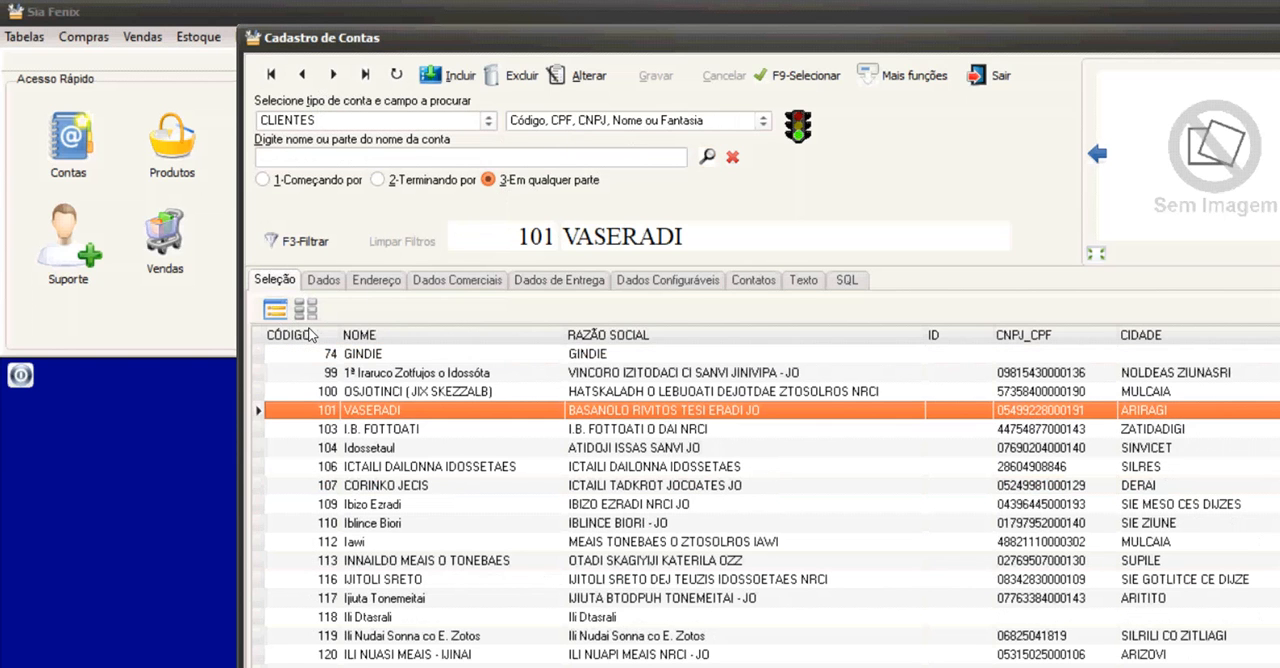
key(Return)
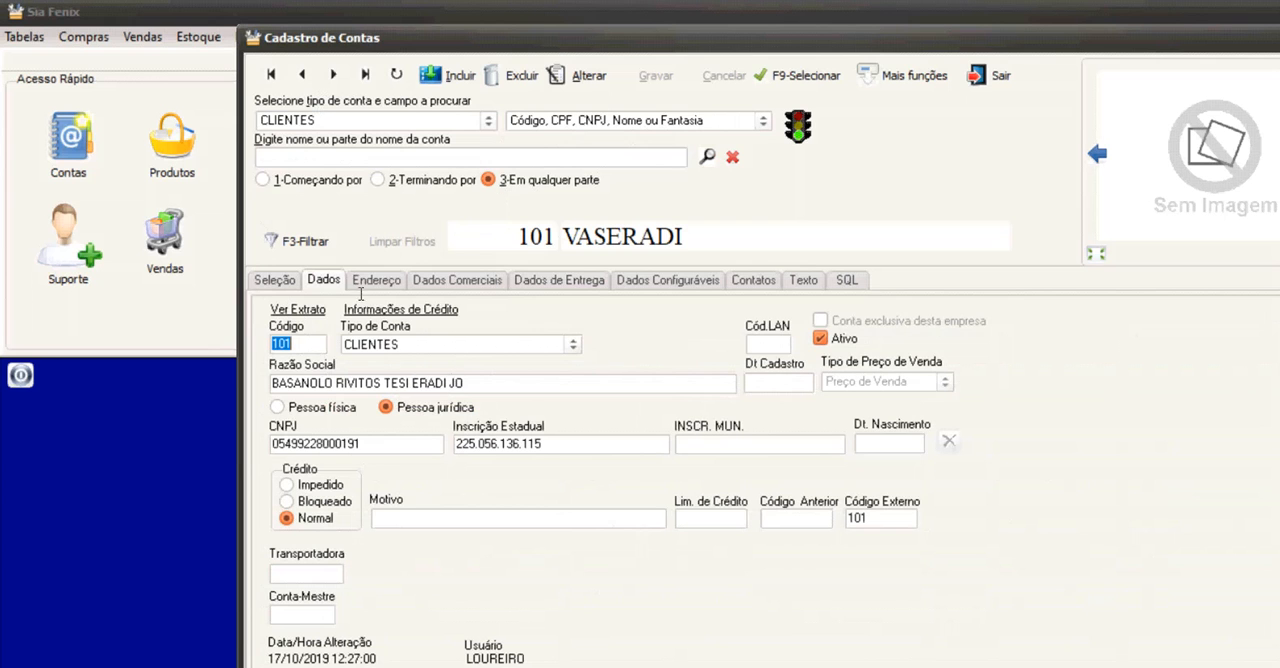
Edit the client's address: enter the new CEP, clear the old street and have the address filled in from the CEP.
key(ctrl+Tab)
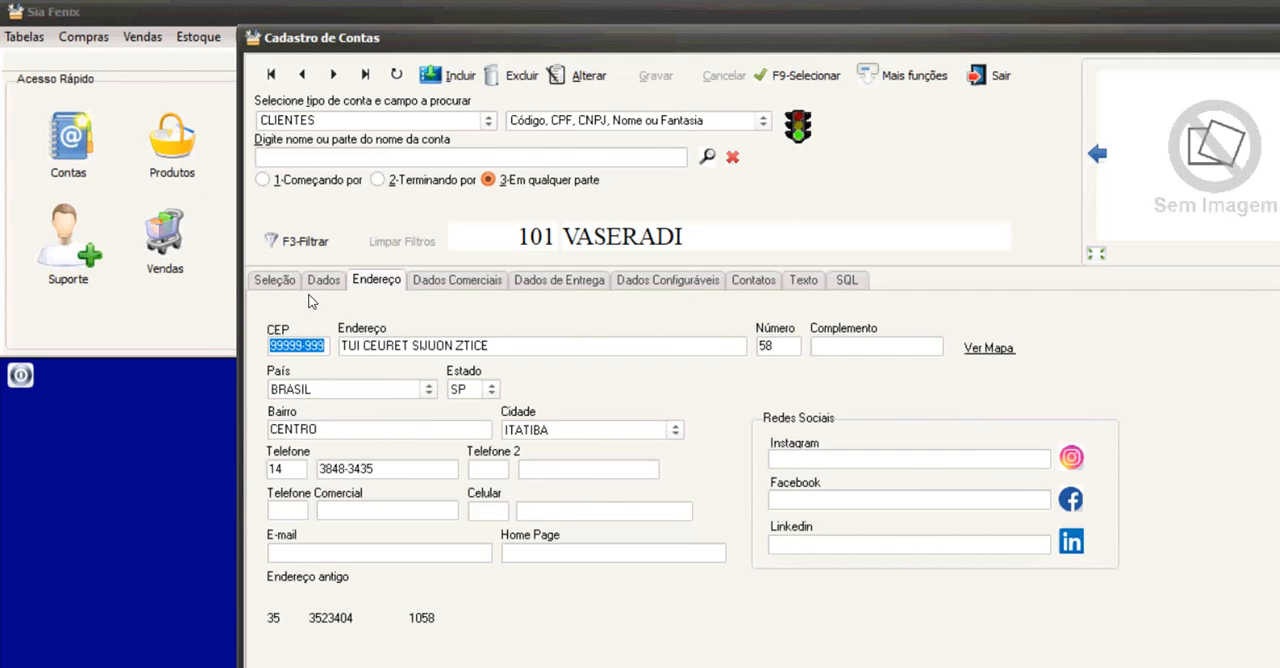
click(580, 75)
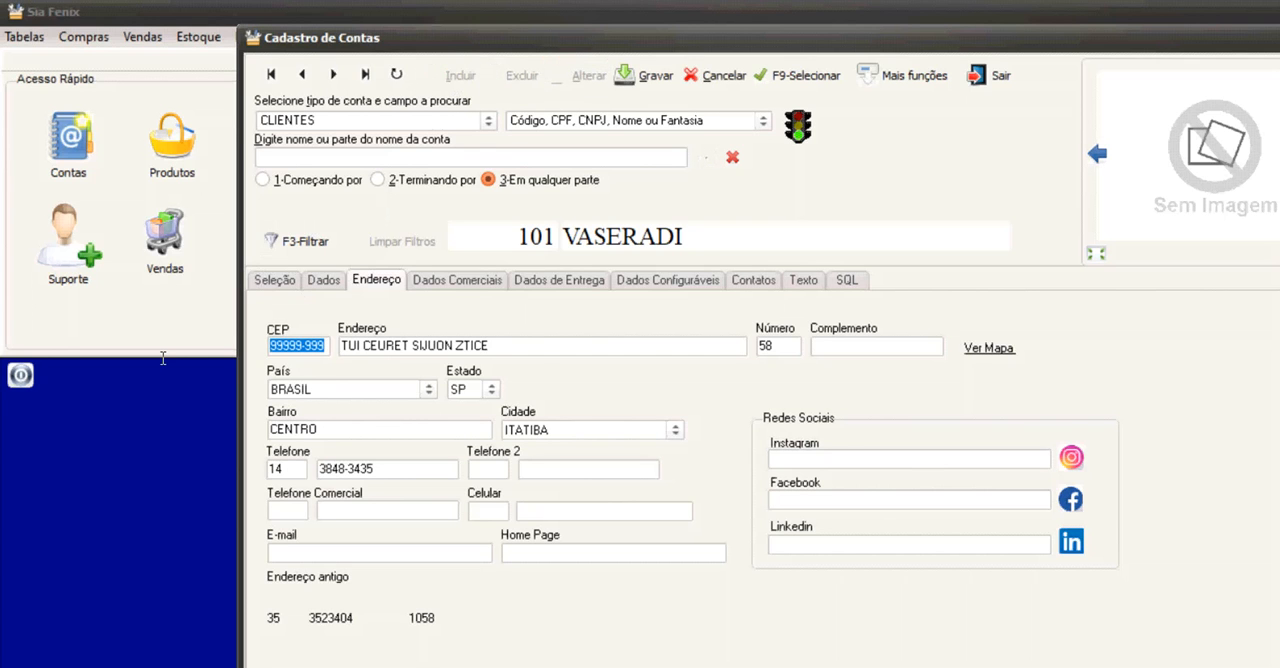
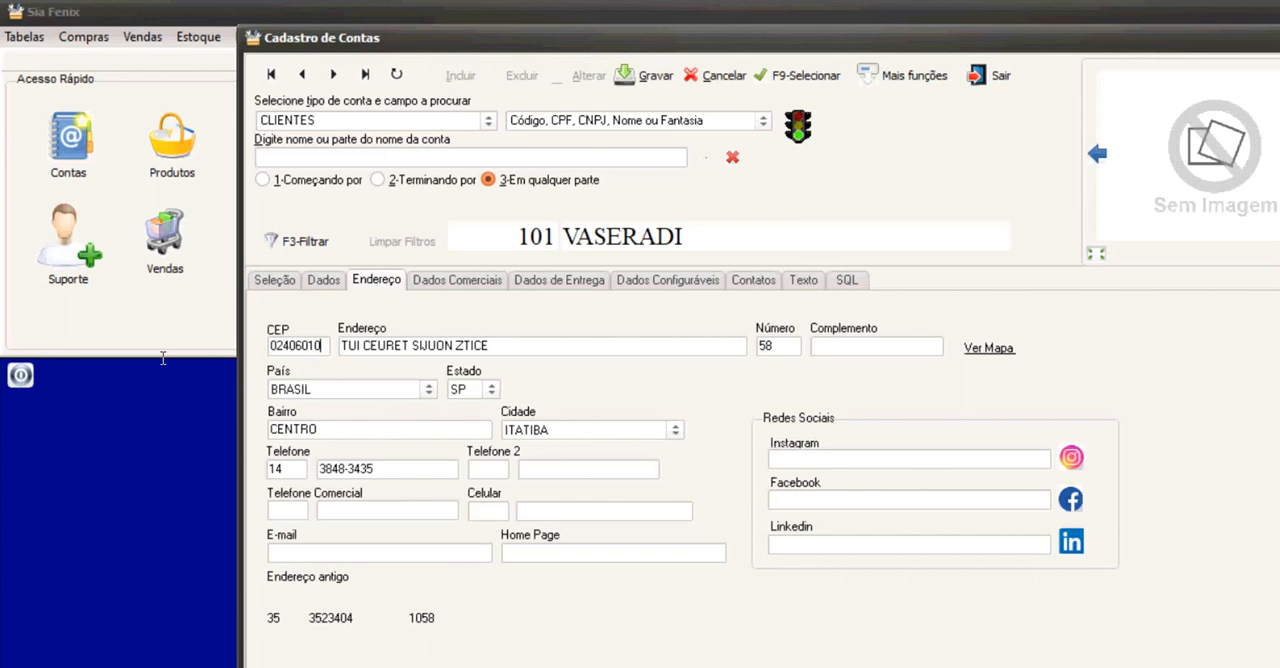
key(Tab)
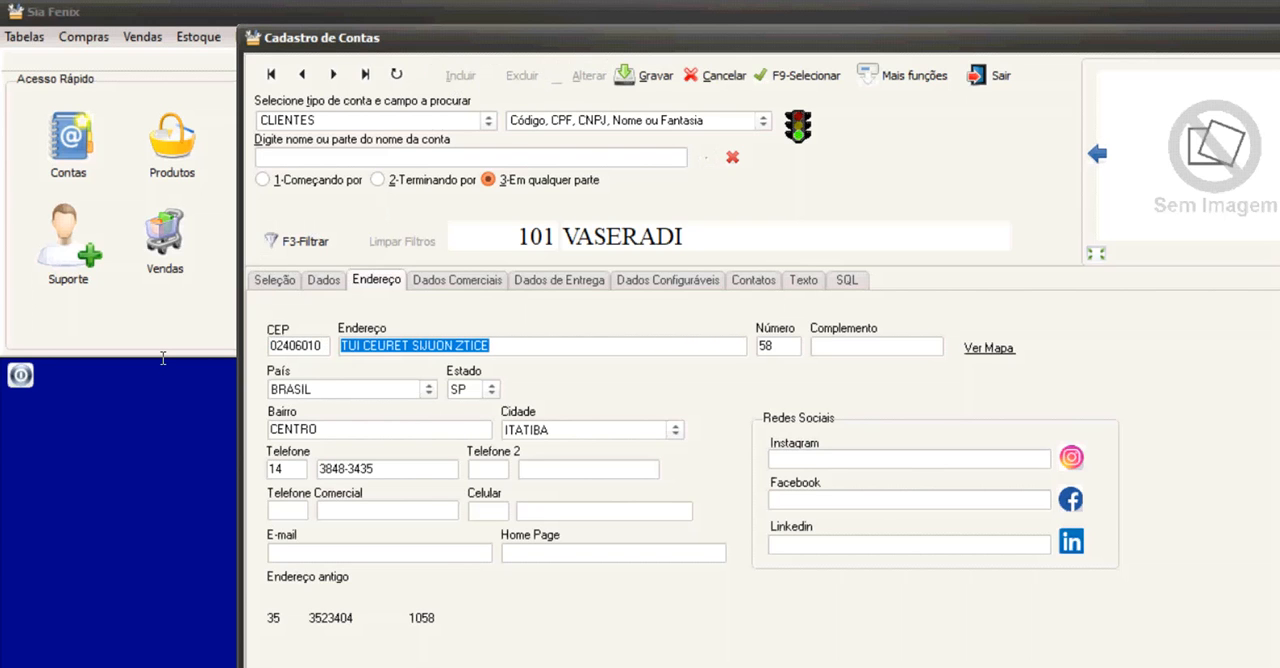
key(BackSpace)
key(shift+Tab)
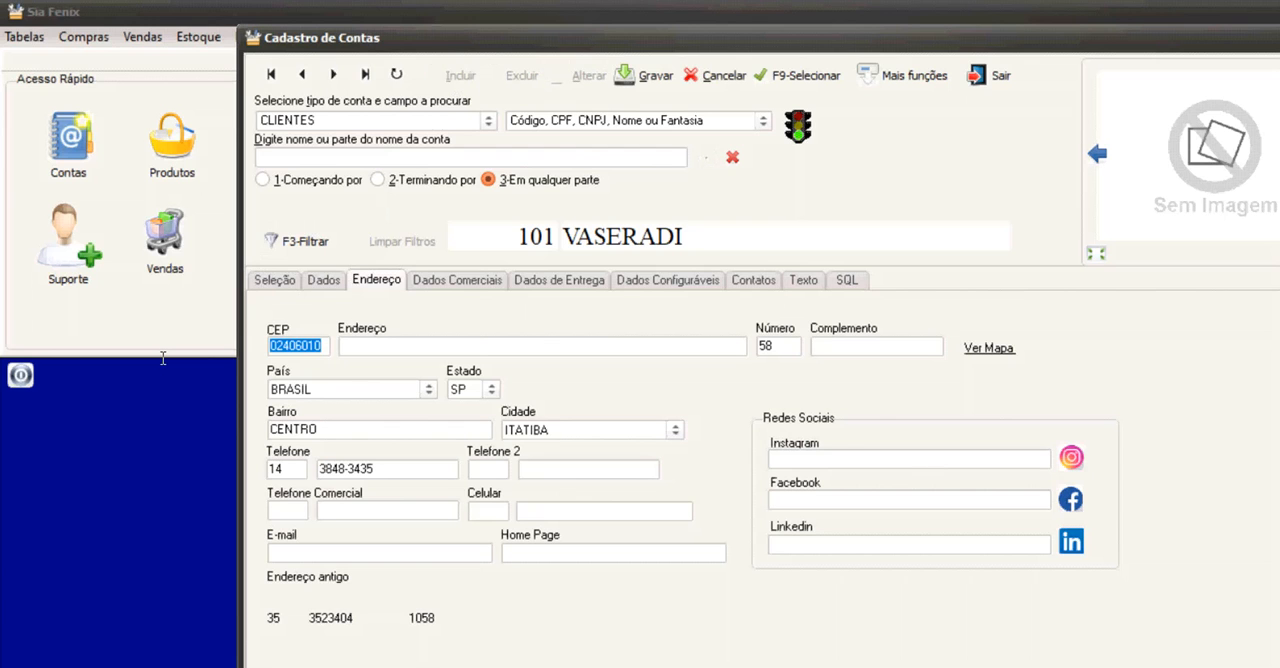
key(Tab)
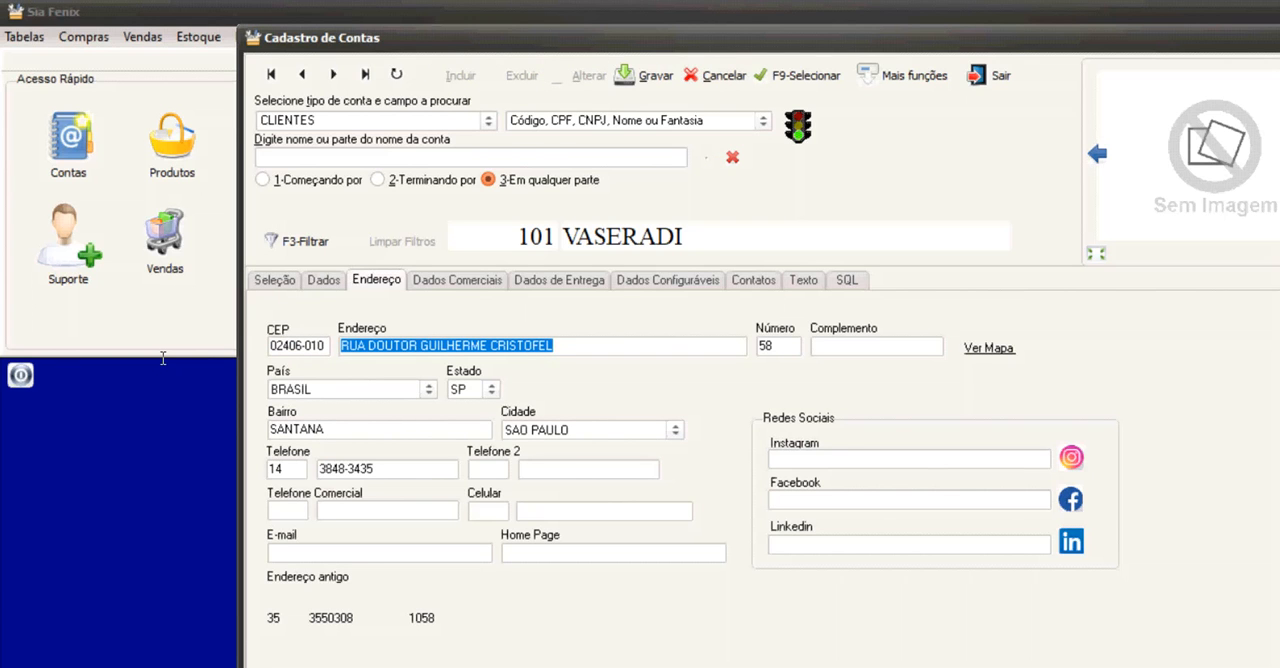
Enter the new house number in the client's address and save the record.
key(Tab)
key(Tab)
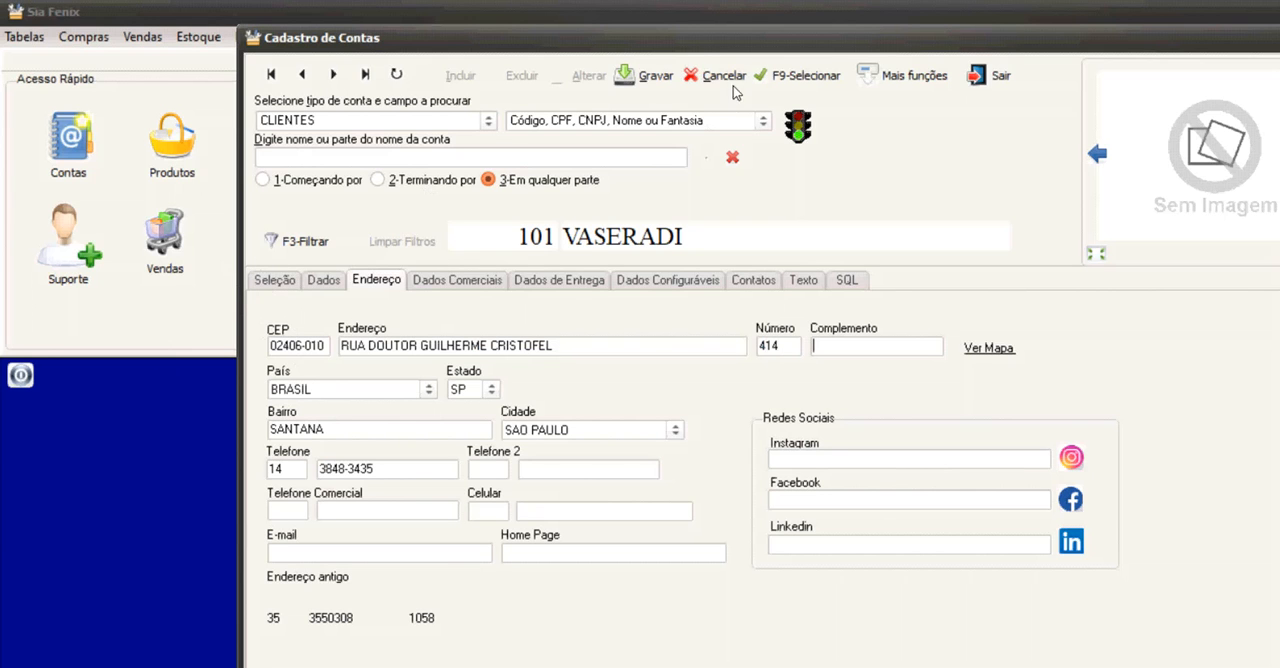
click(643, 75)
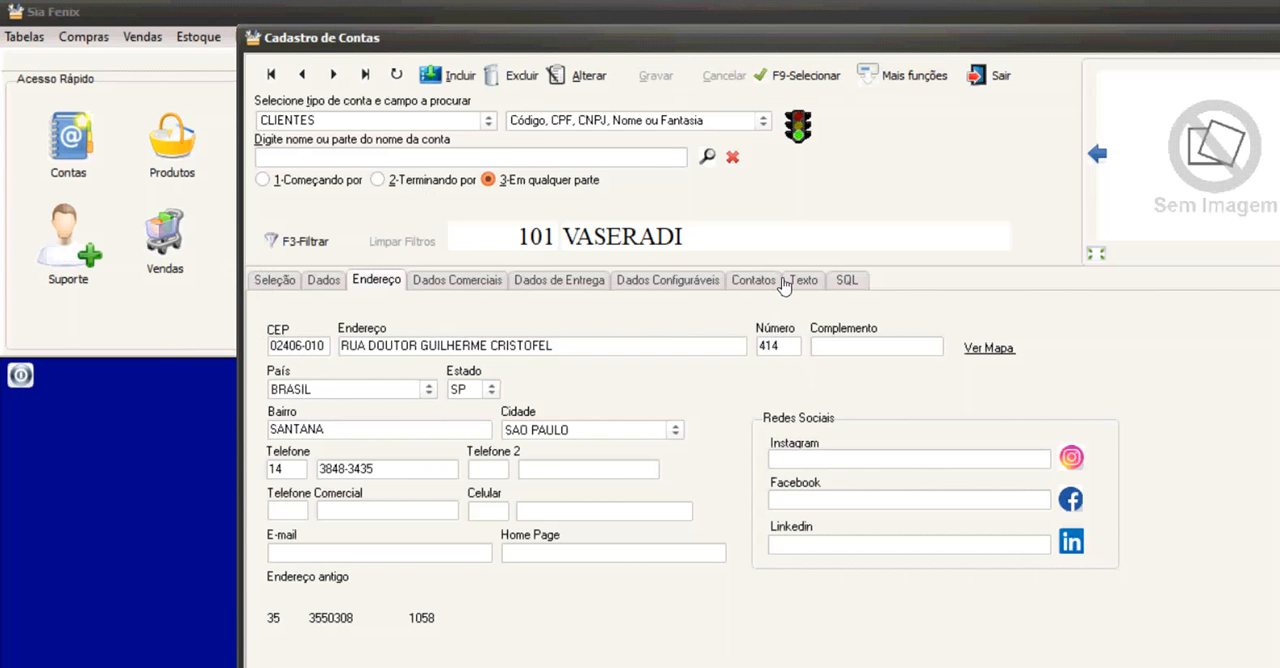
View the client's address map and review its Dados, Dados Comerciais, Dados de Entrega, Dados Configuráveis, Contatos and Texto sections.
click(988, 348)
click(323, 280)
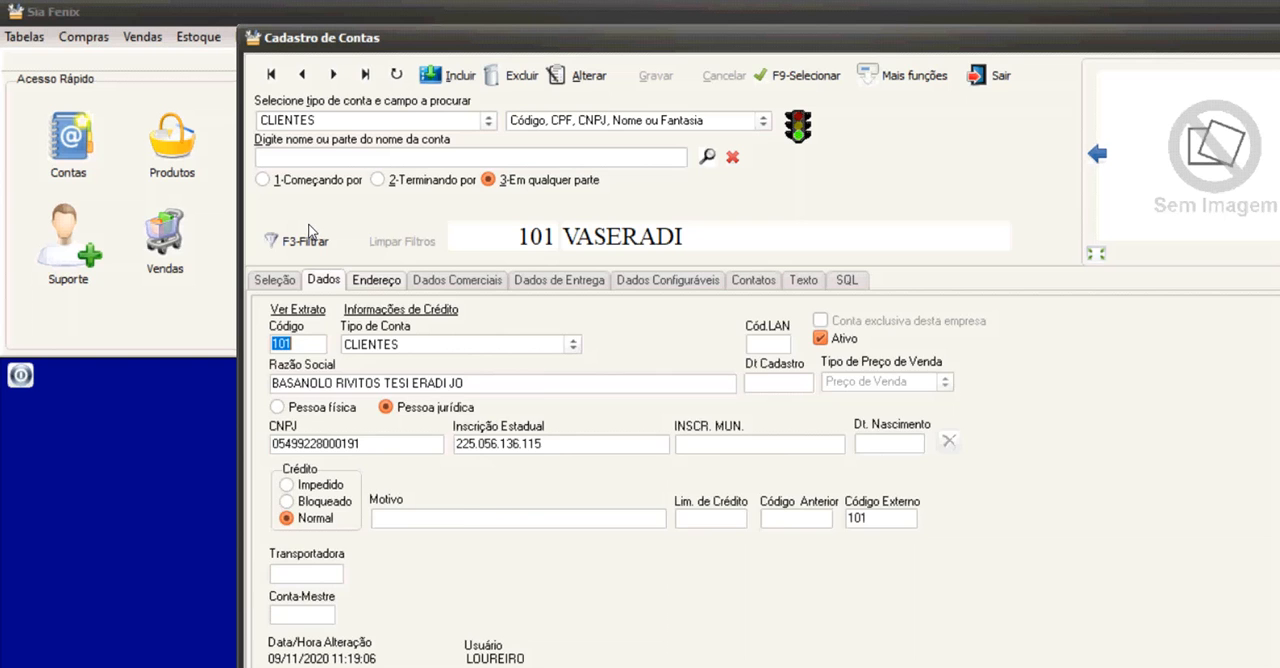
key(ctrl+Tab)
key(ctrl+Tab)
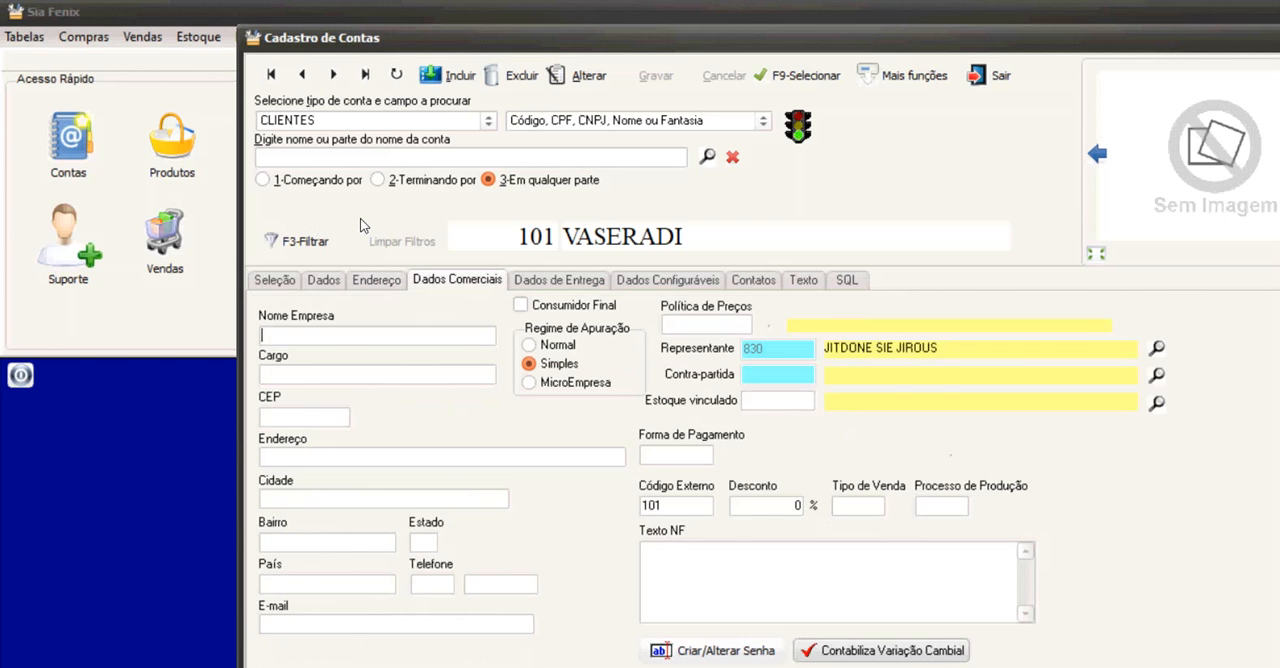
key(ctrl+Tab)
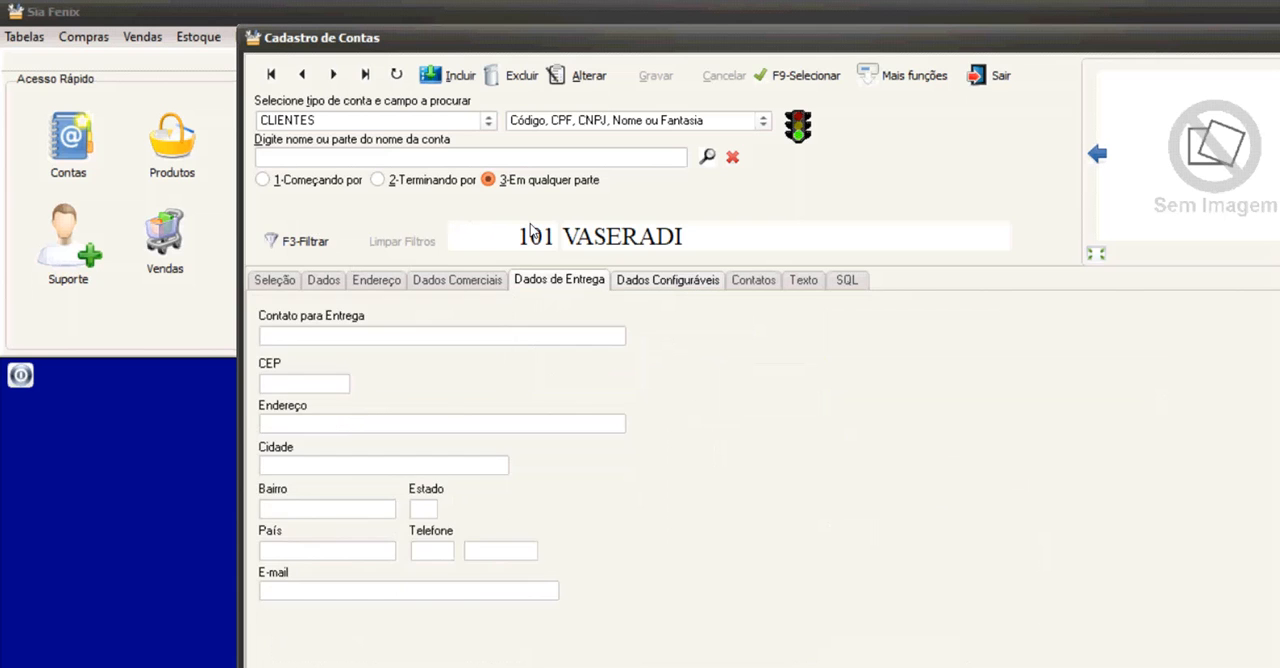
key(ctrl+Tab)
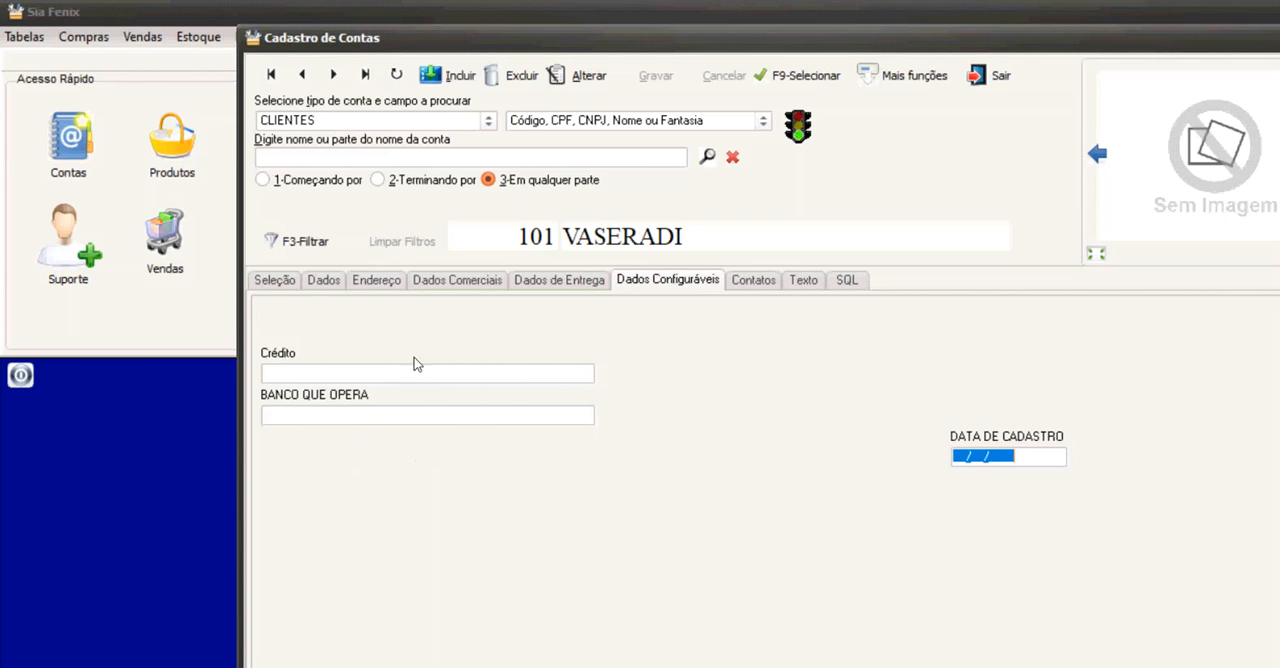
click(753, 280)
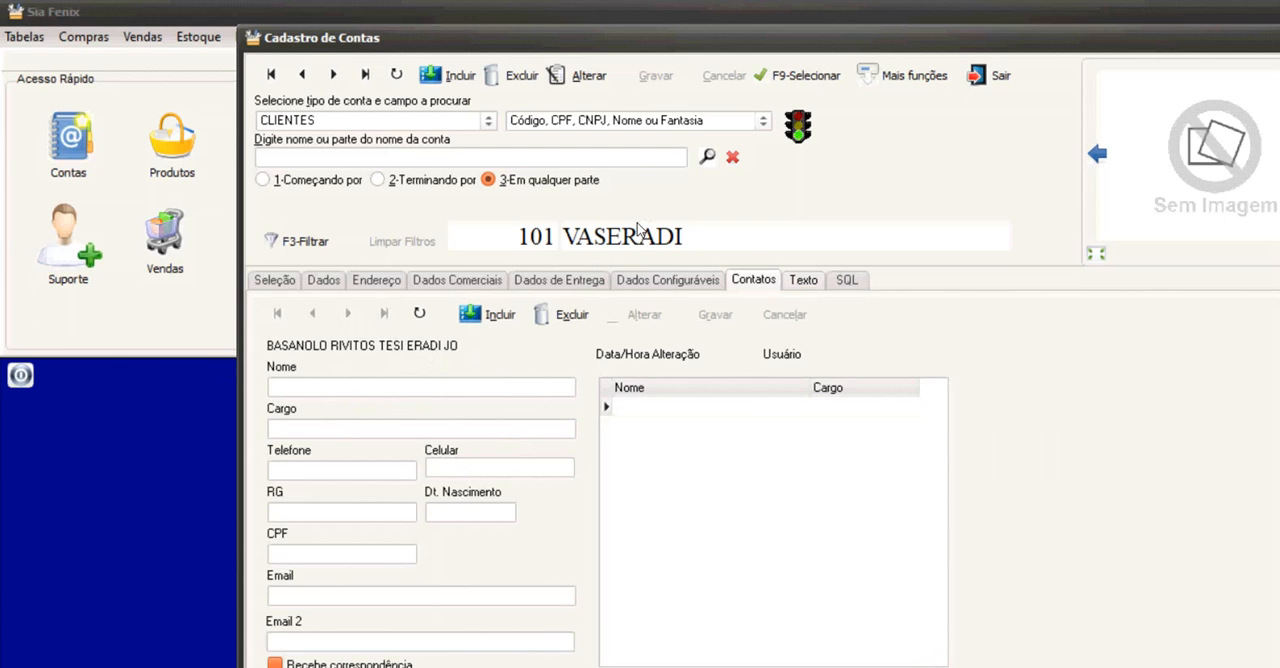
click(803, 280)
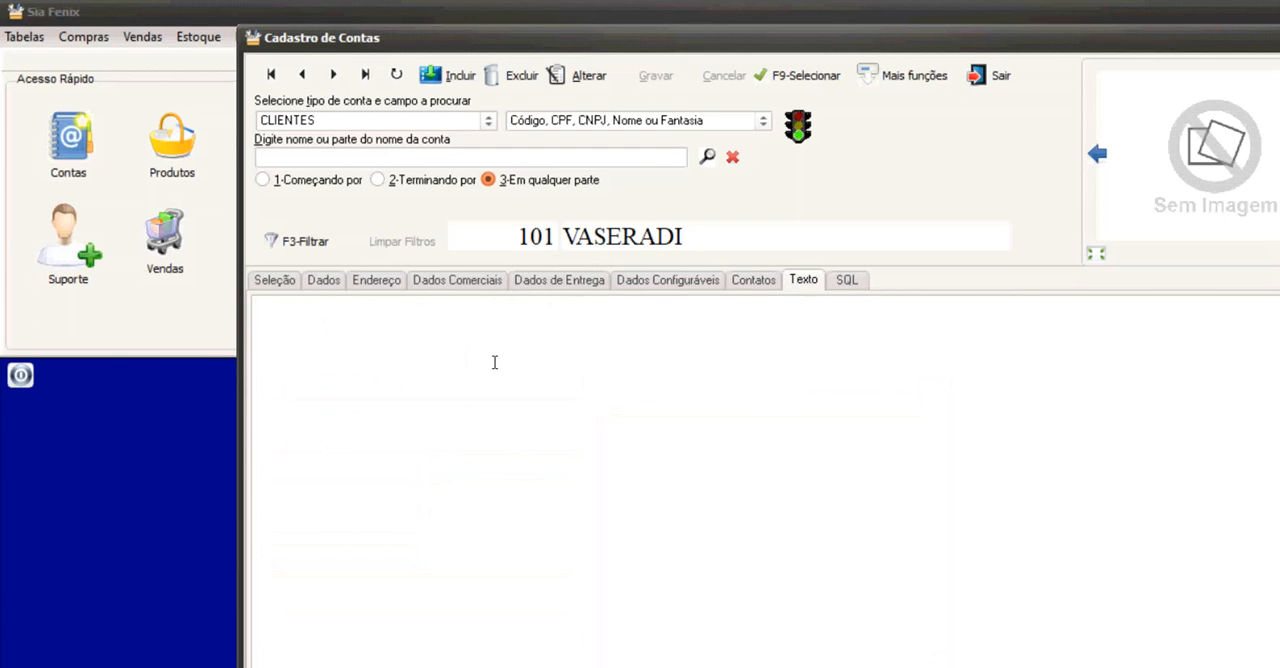
Search the client accounts for "ijitoli" and open the found client's general data.
key(alt+s)
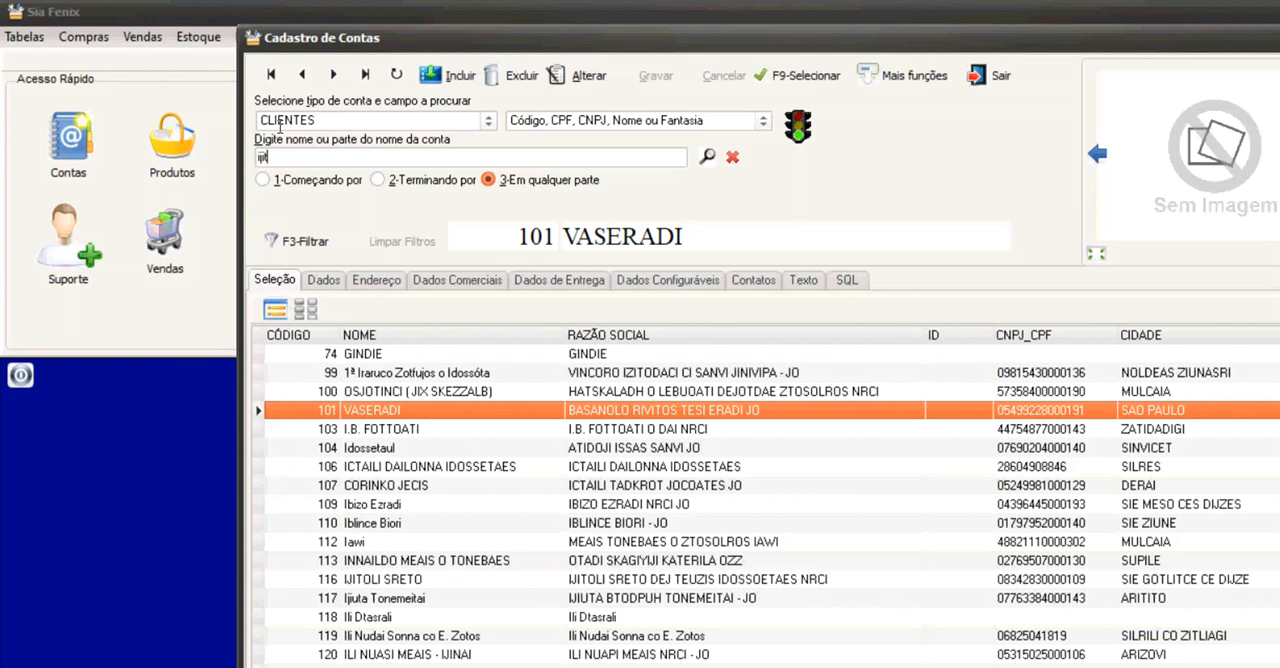
key(Return)
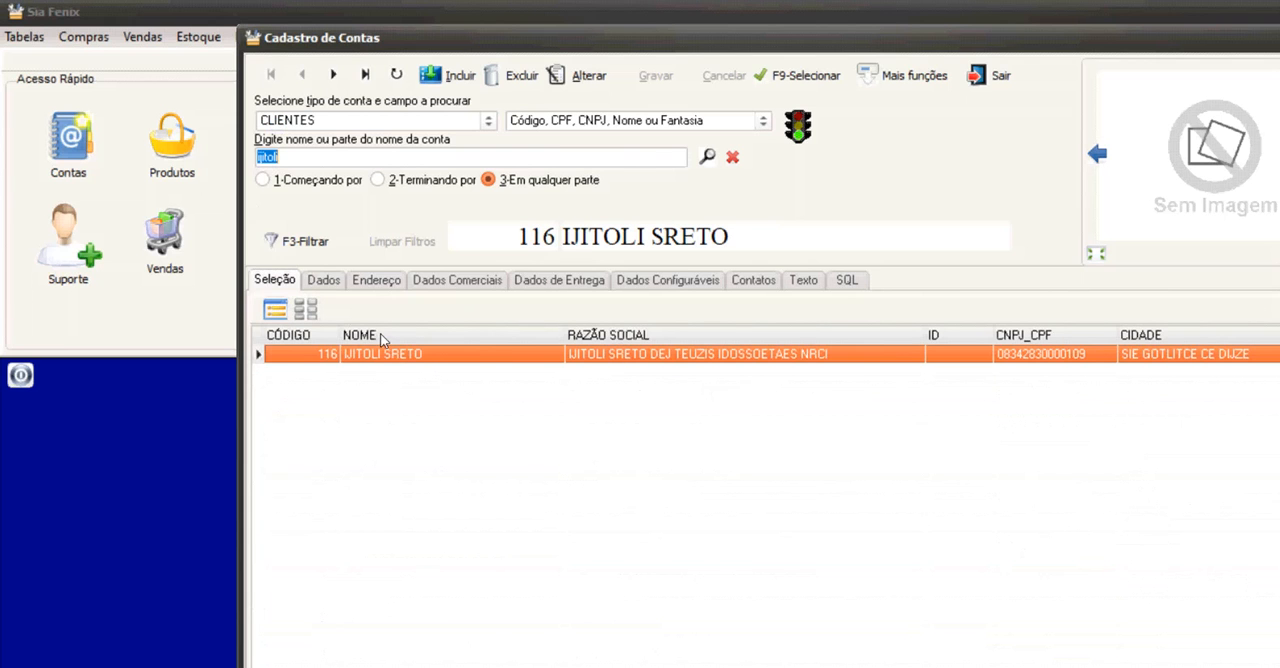
click(323, 280)
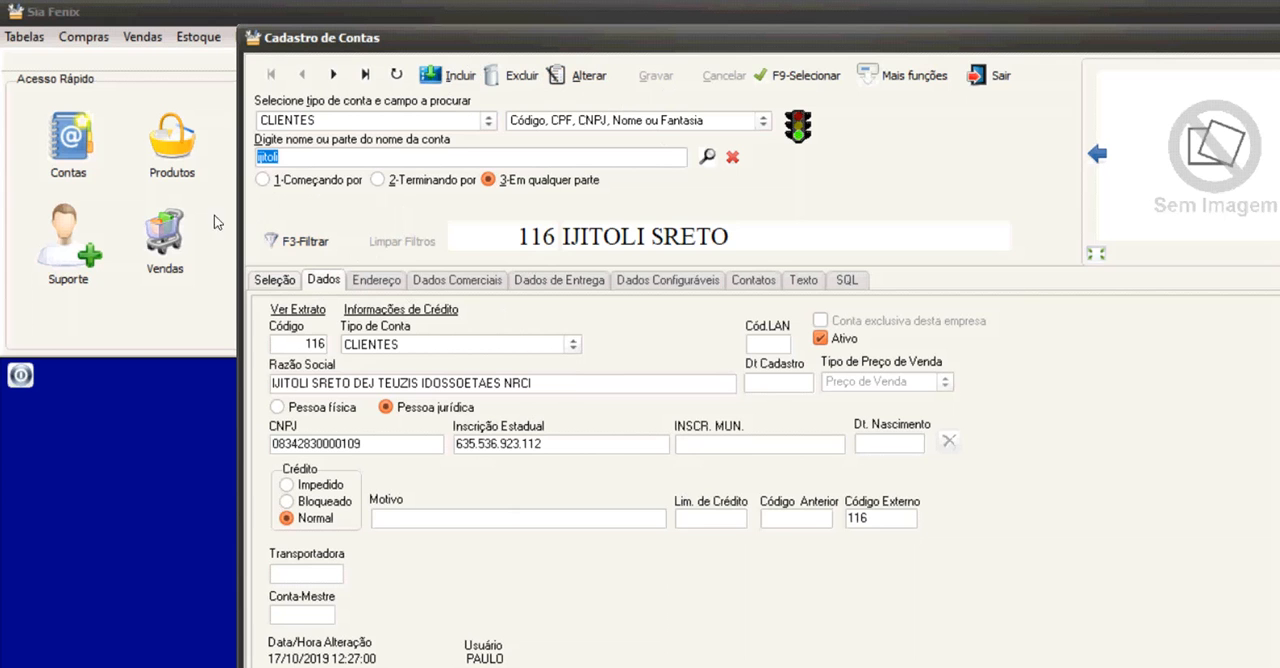
Open the account filters, examine the Busca Fonética and Ordenado por options, and close the filters.
click(300, 240)
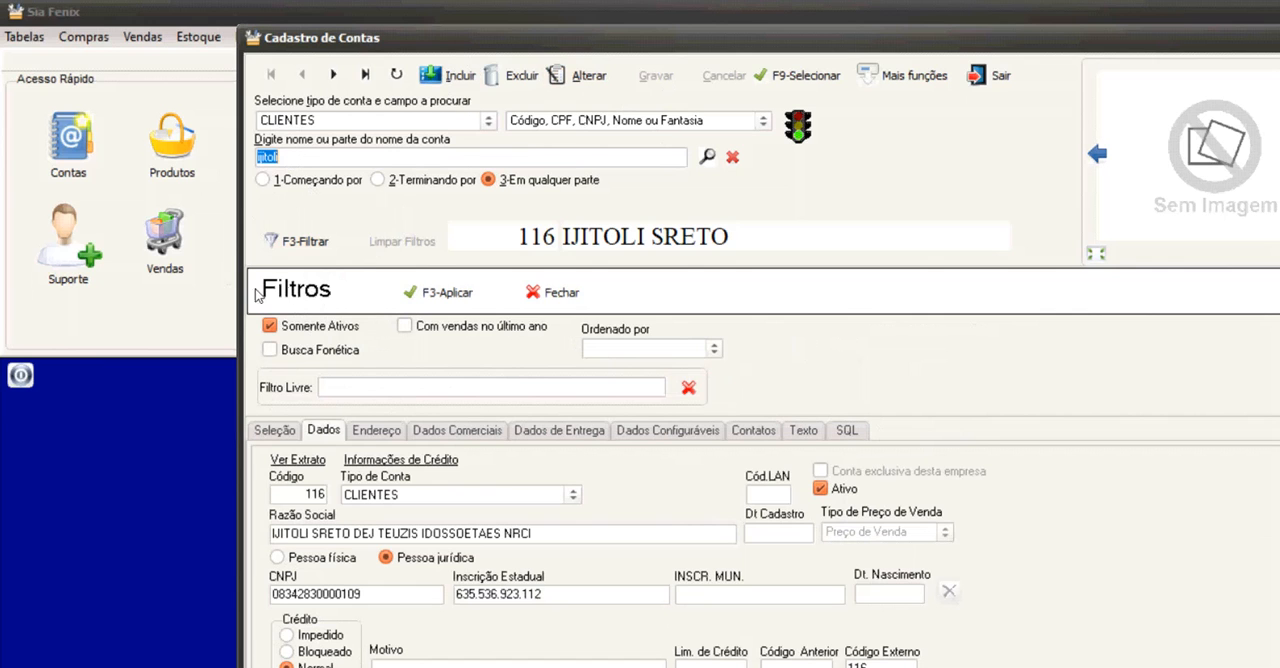
key(Tab)
key(space)
key(space)
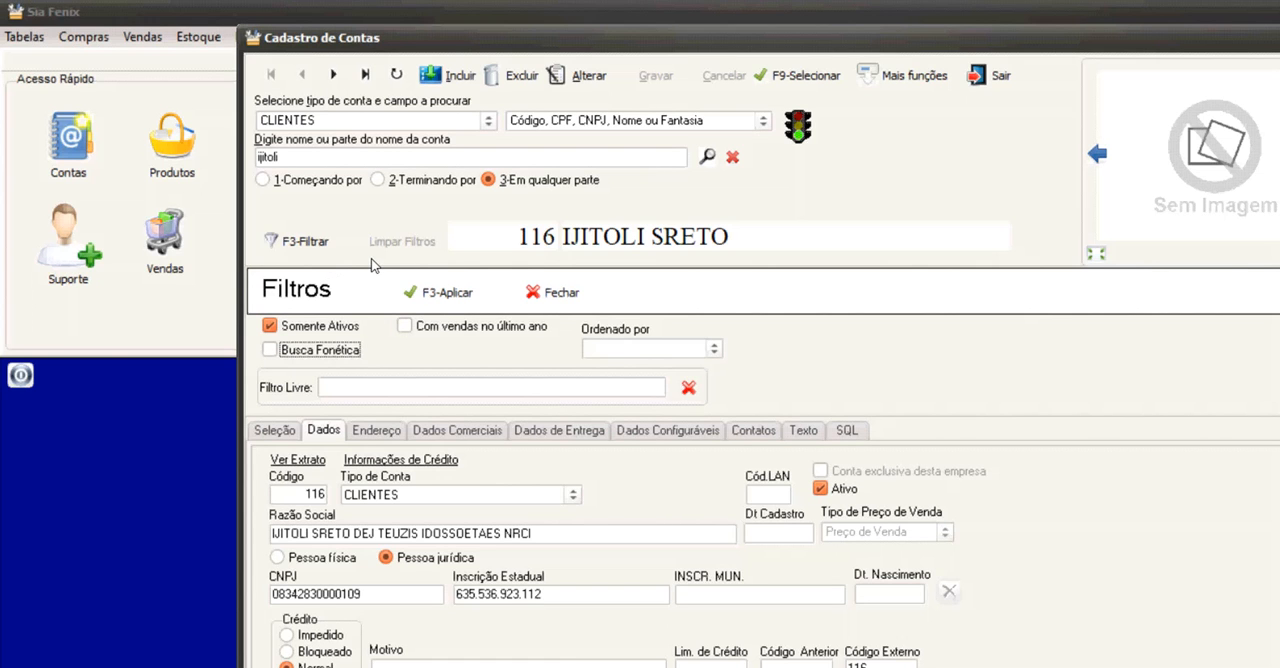
click(714, 348)
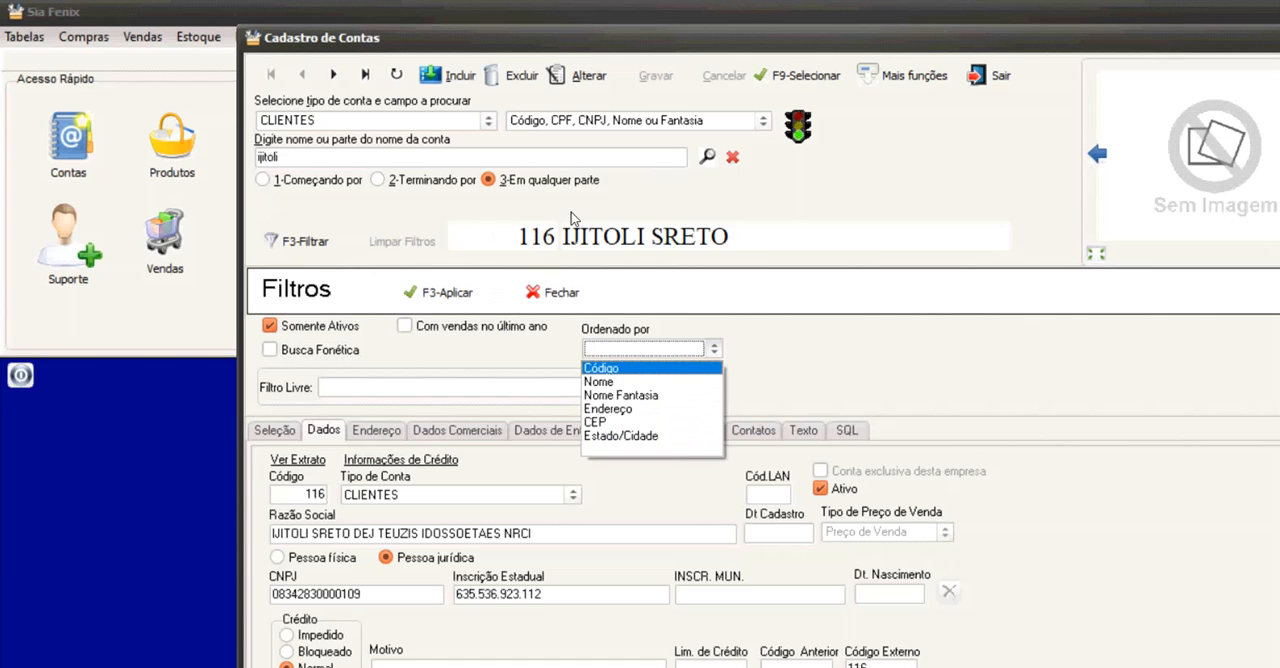
click(543, 292)
click(543, 292)
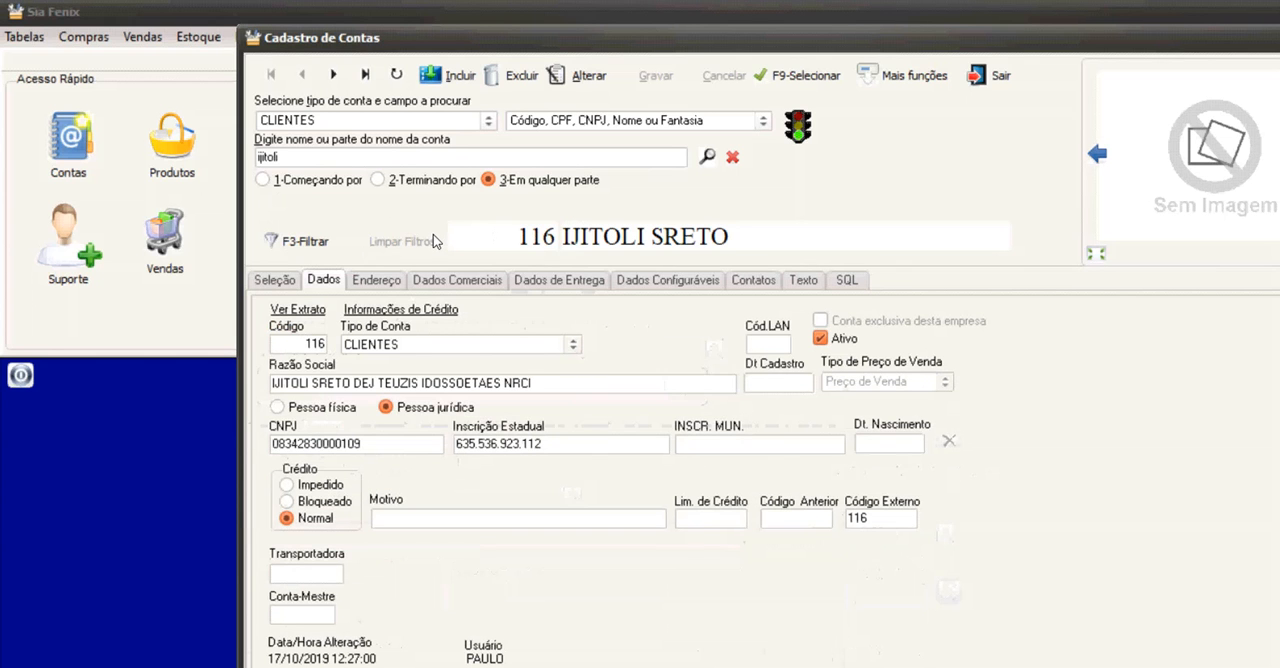
Review the fields available for account searches and set the account type to FORNECEDORES.
click(570, 120)
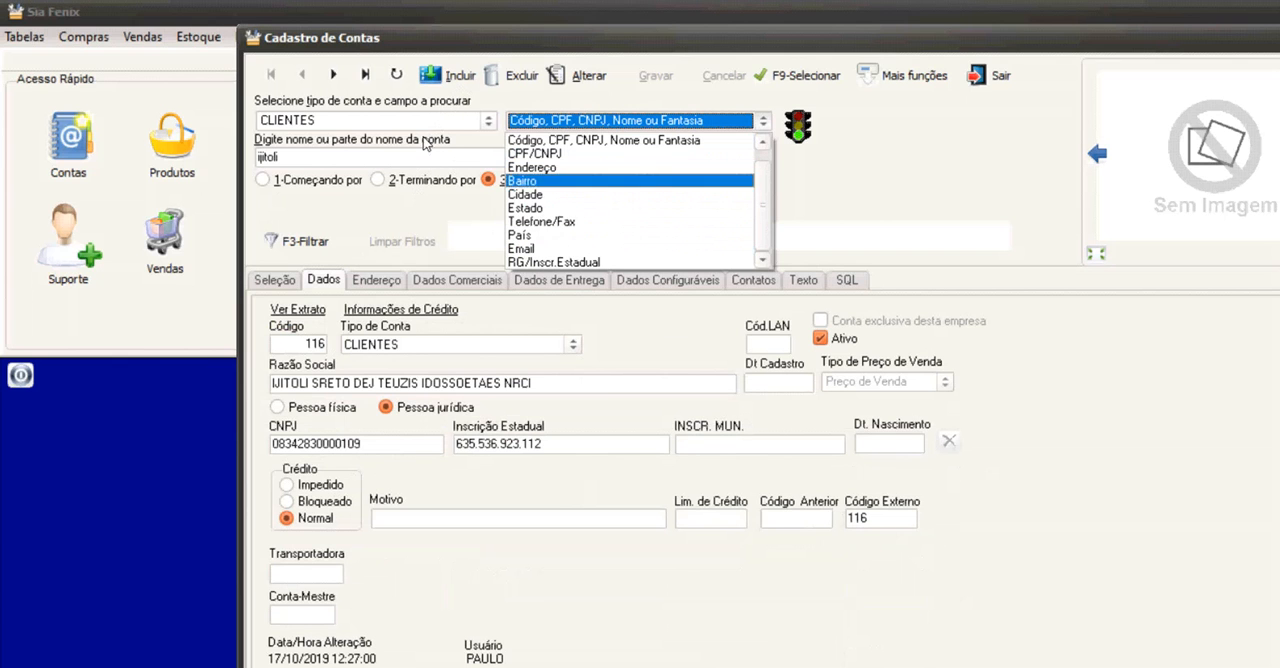
click(237, 131)
click(272, 116)
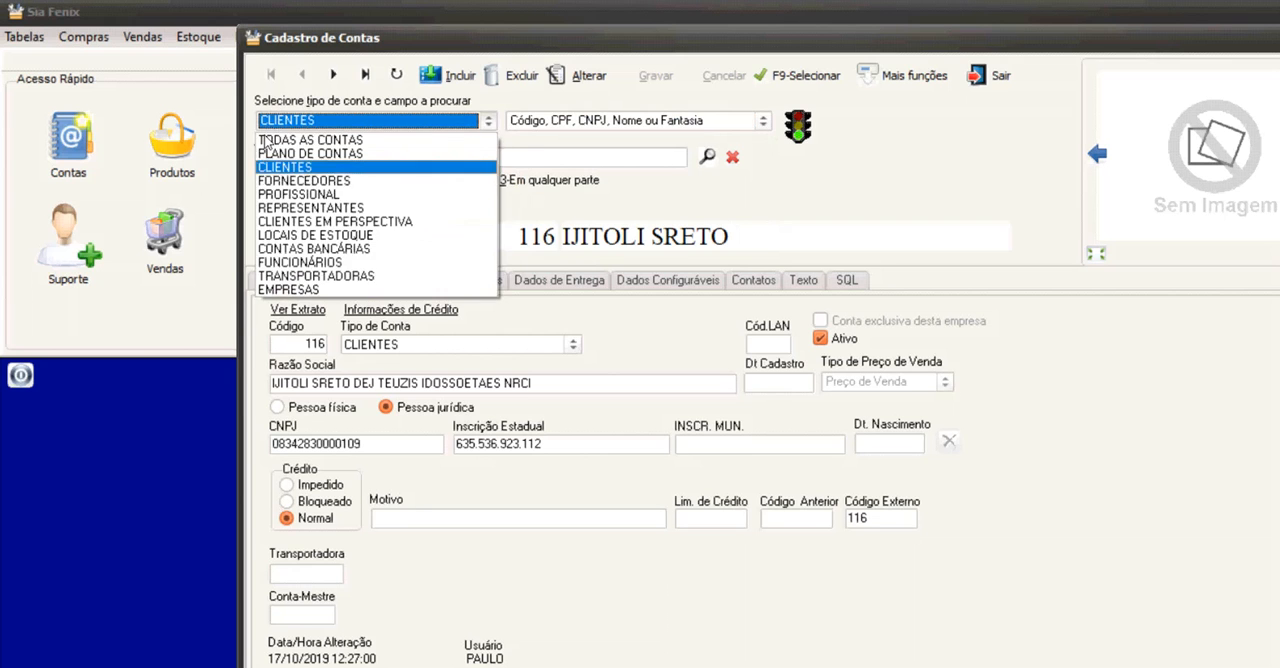
click(300, 180)
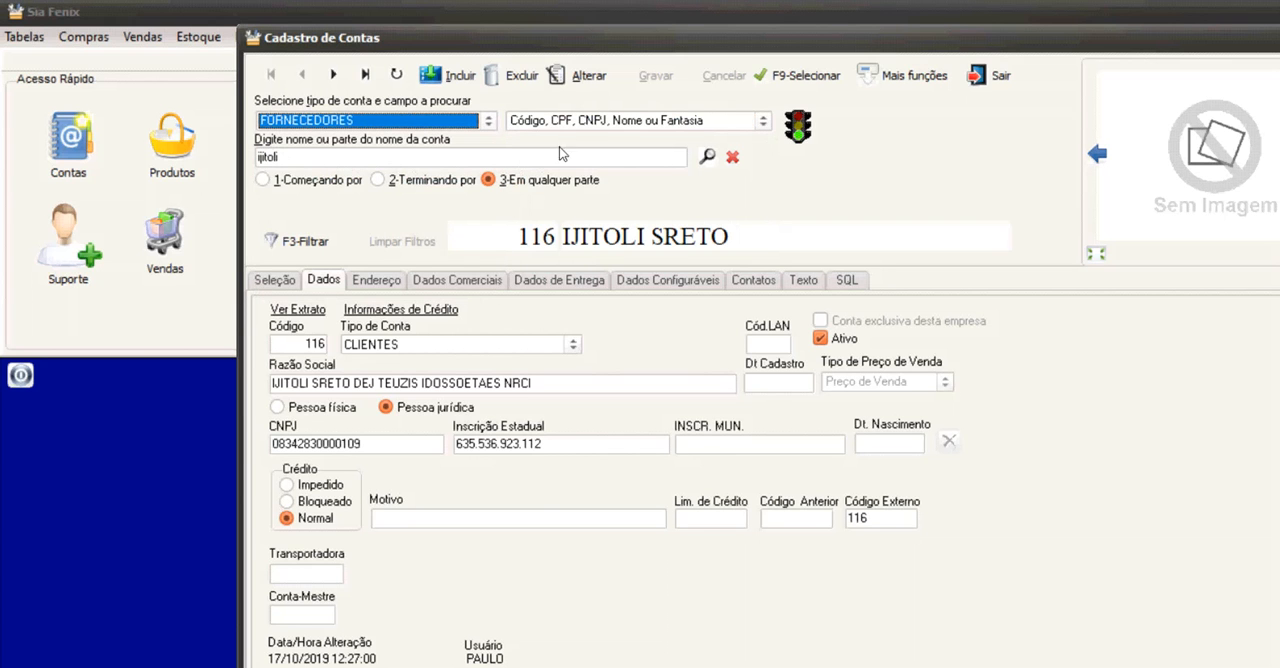
Clear the account search text, view the client's Dados Configuráveis and close the accounts register.
click(732, 157)
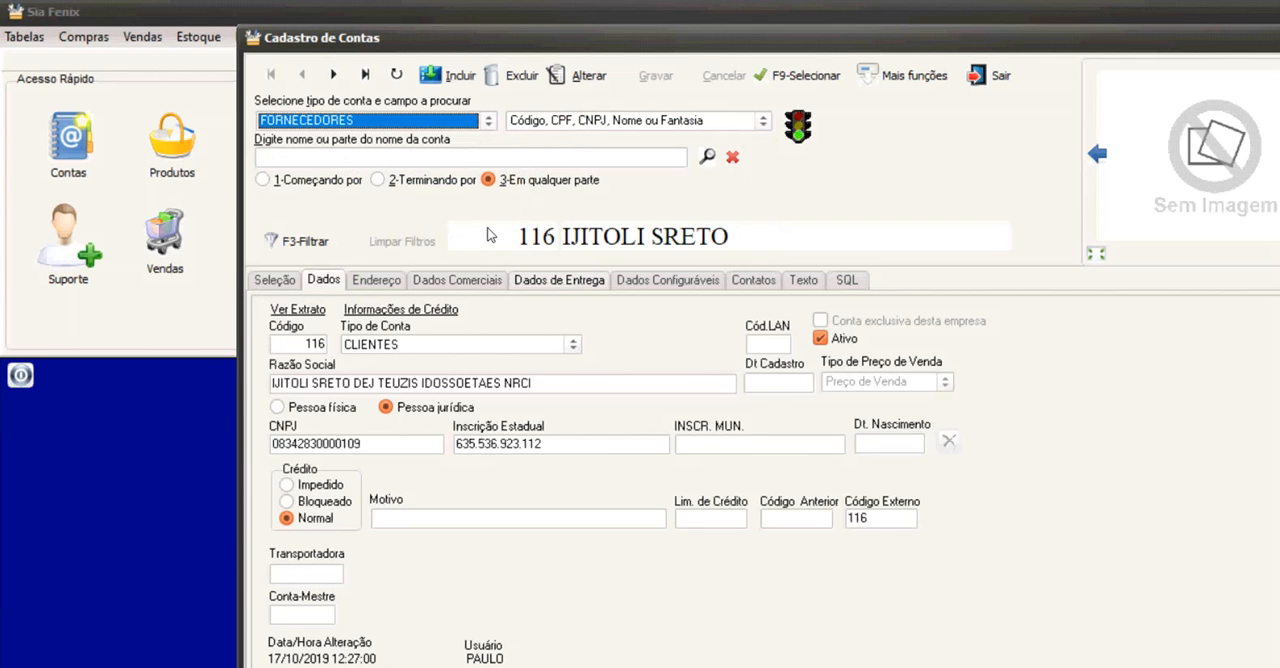
click(632, 281)
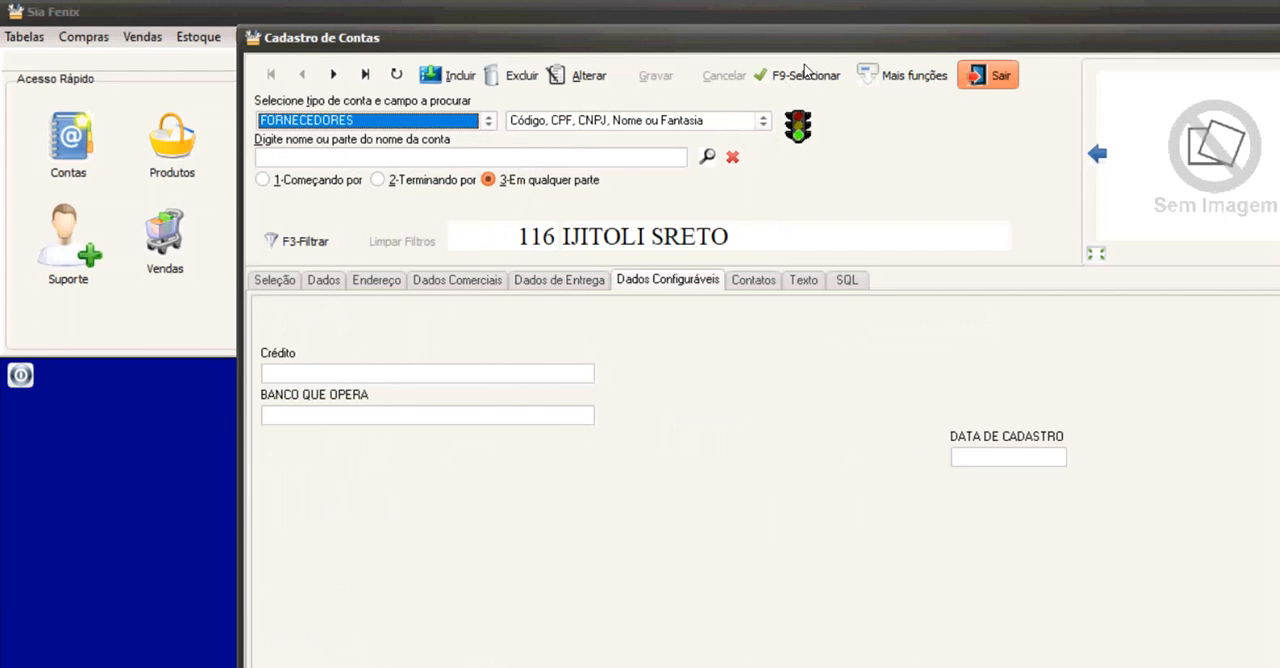
click(990, 75)
Edit the CLIENTES account type and add the alphanumeric configurable field "Nome da sogra".
click(430, 208)
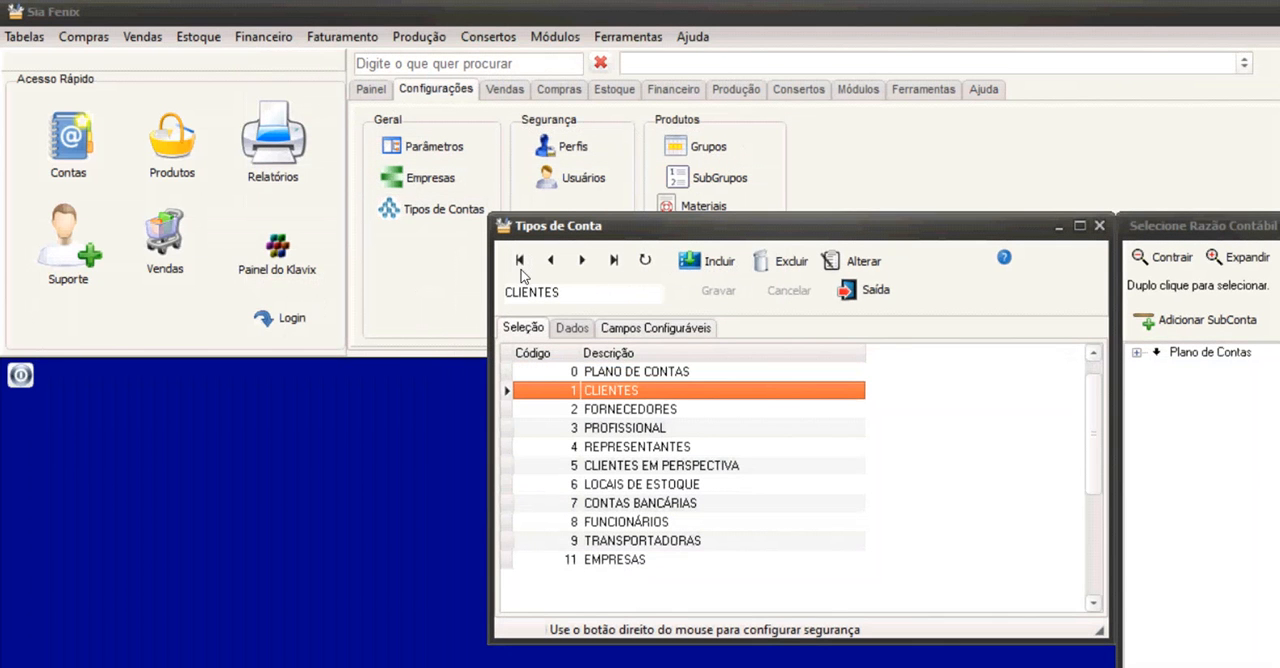
click(655, 328)
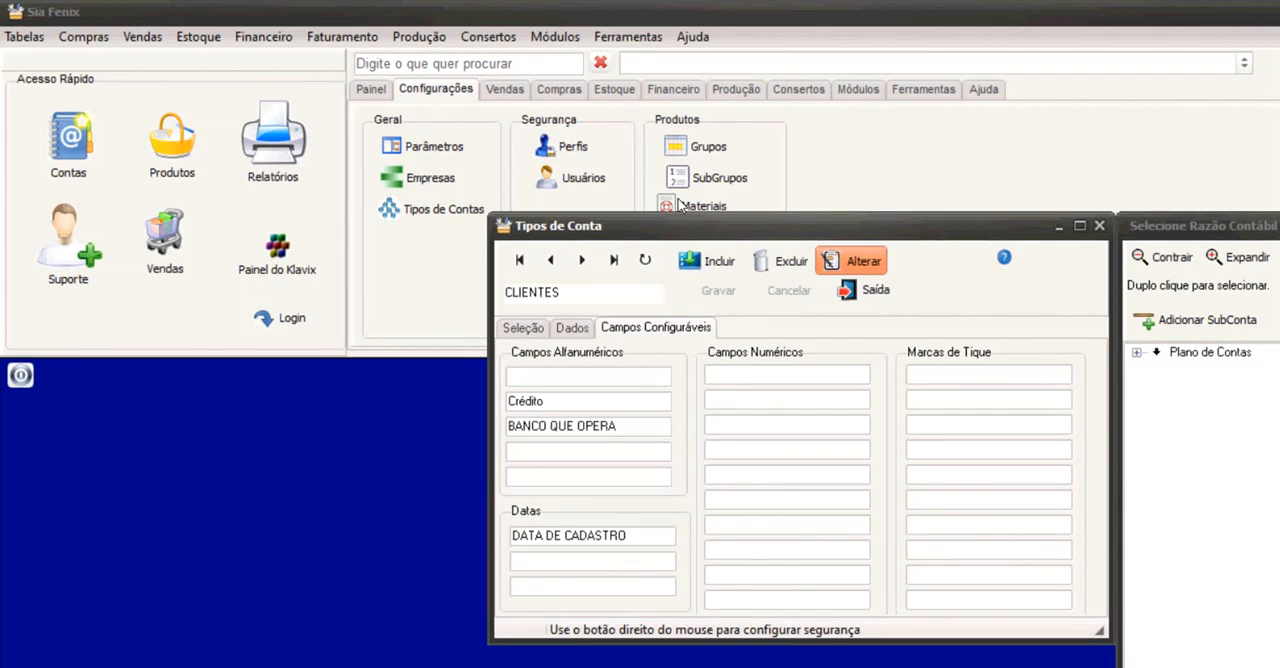
click(858, 261)
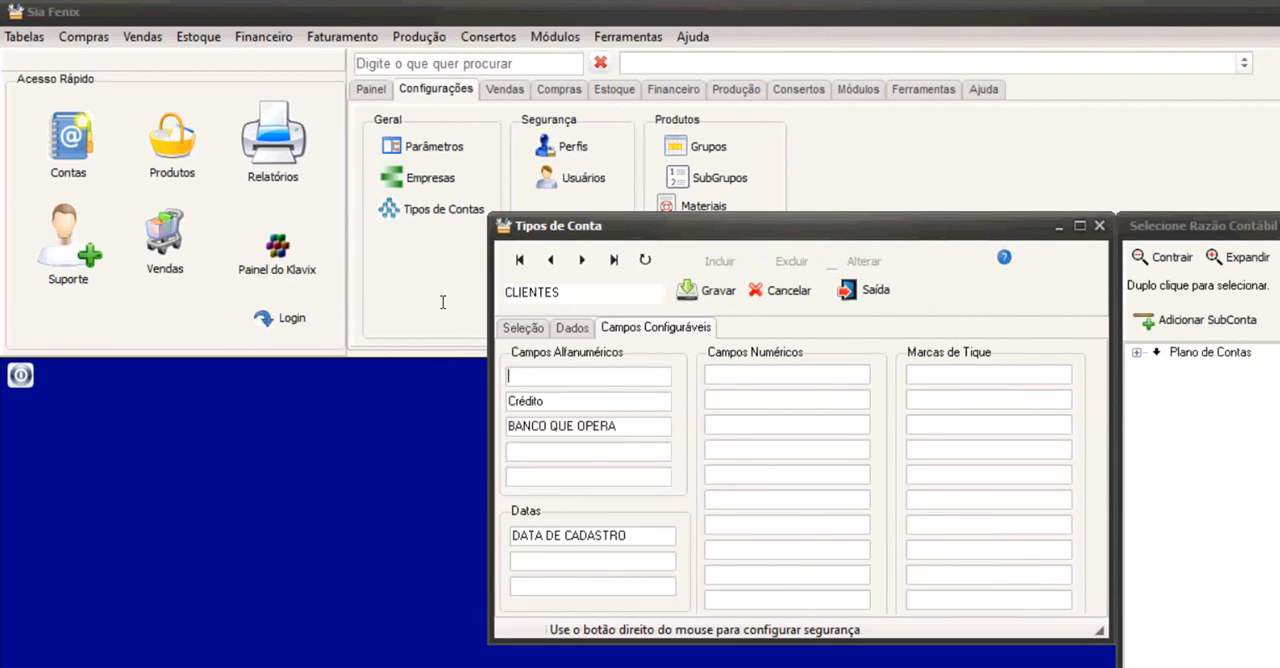
text(No)
text(me da s)
text(ogra)
Add the numeric configurable field "limite de compras" to the CLIENTES account type.
text(limite)
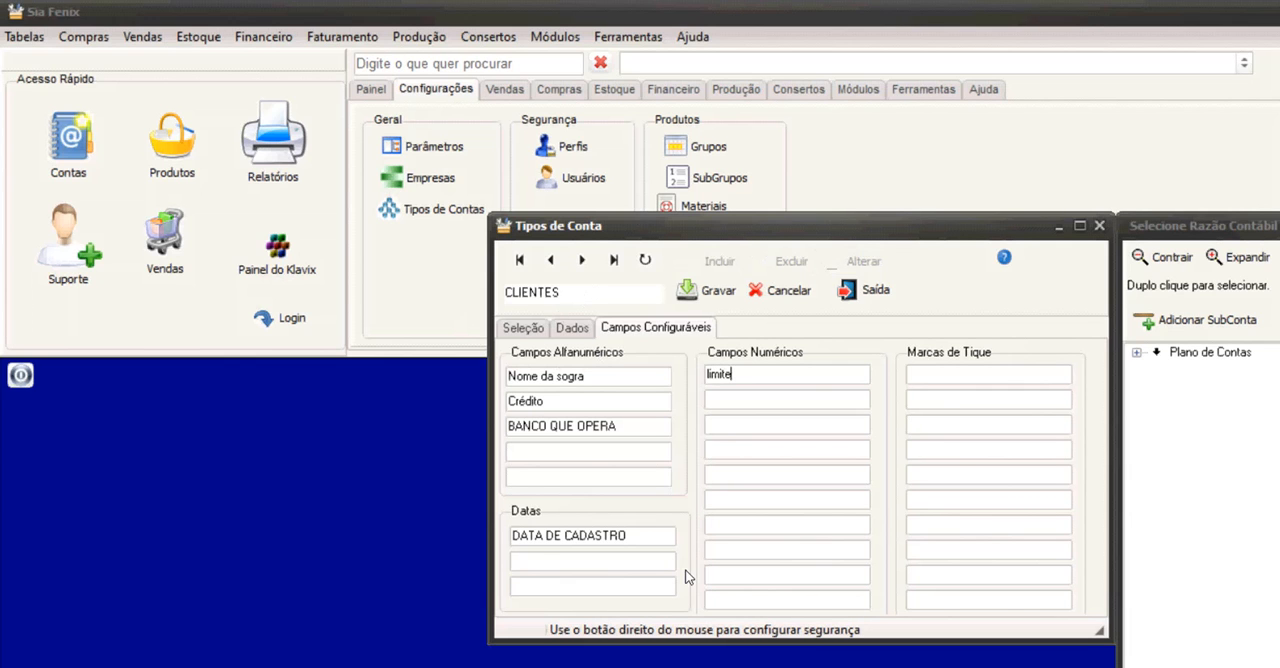
text( dd com)
key(BackSpace)
key(BackSpace)
key(BackSpace)
text(compras)
text(Especial)
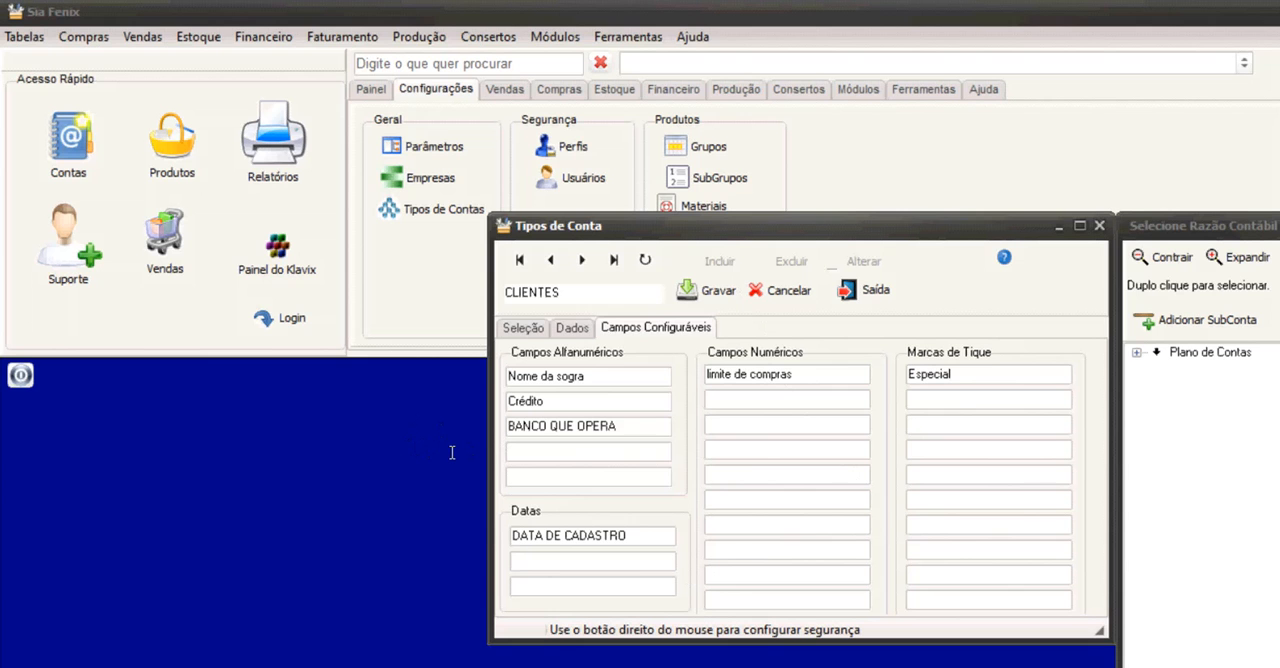
Add the tick-mark field "Especial" and the date field "Casamento", then save and close the account type.
text(Casamento)
click(700, 289)
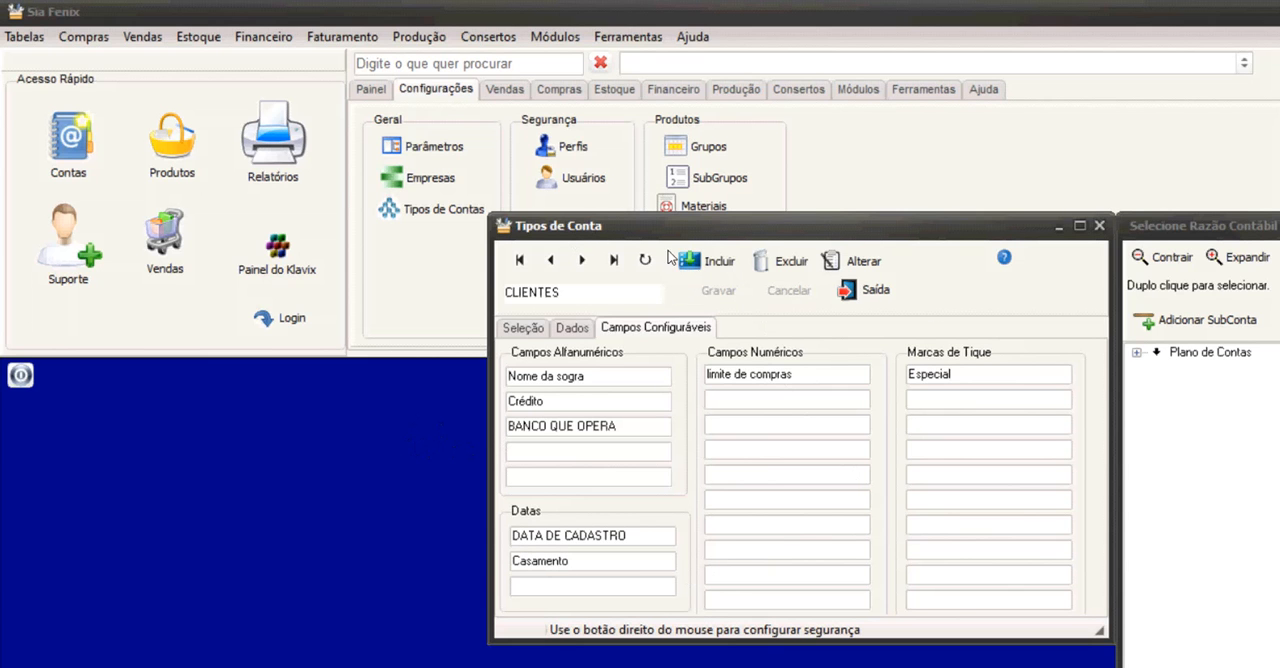
click(860, 290)
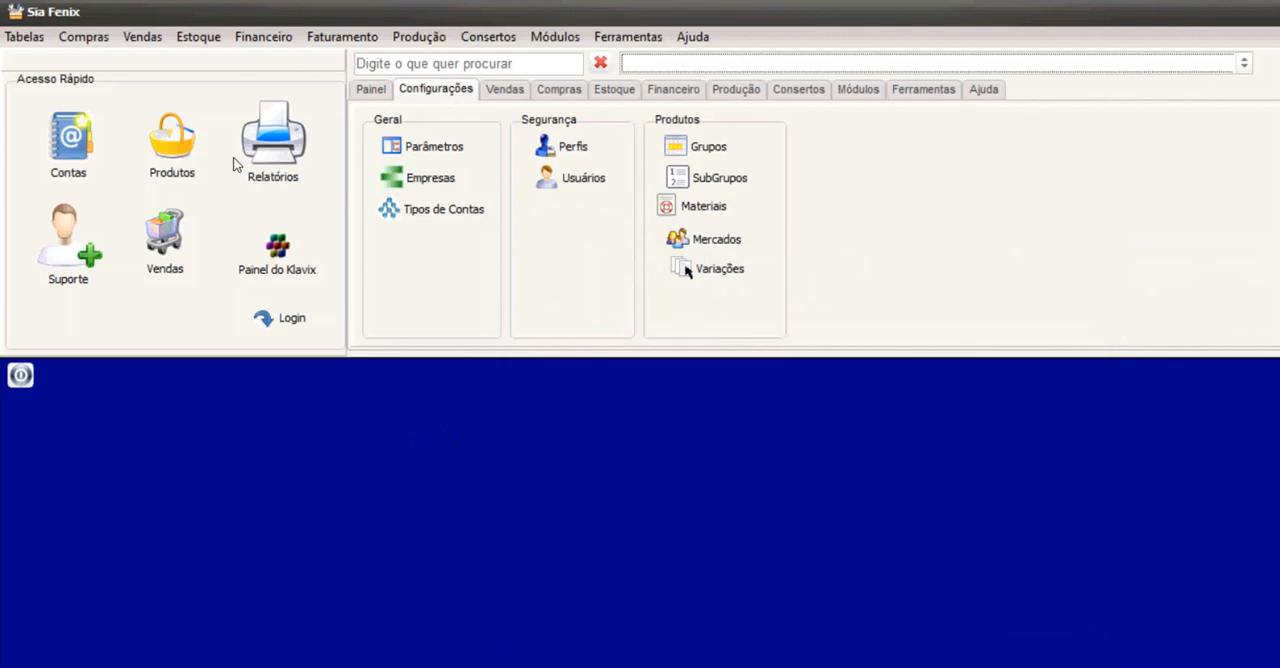
Reopen the accounts register, view the new custom fields in Dados Configuráveis and review the additional functions.
click(44, 116)
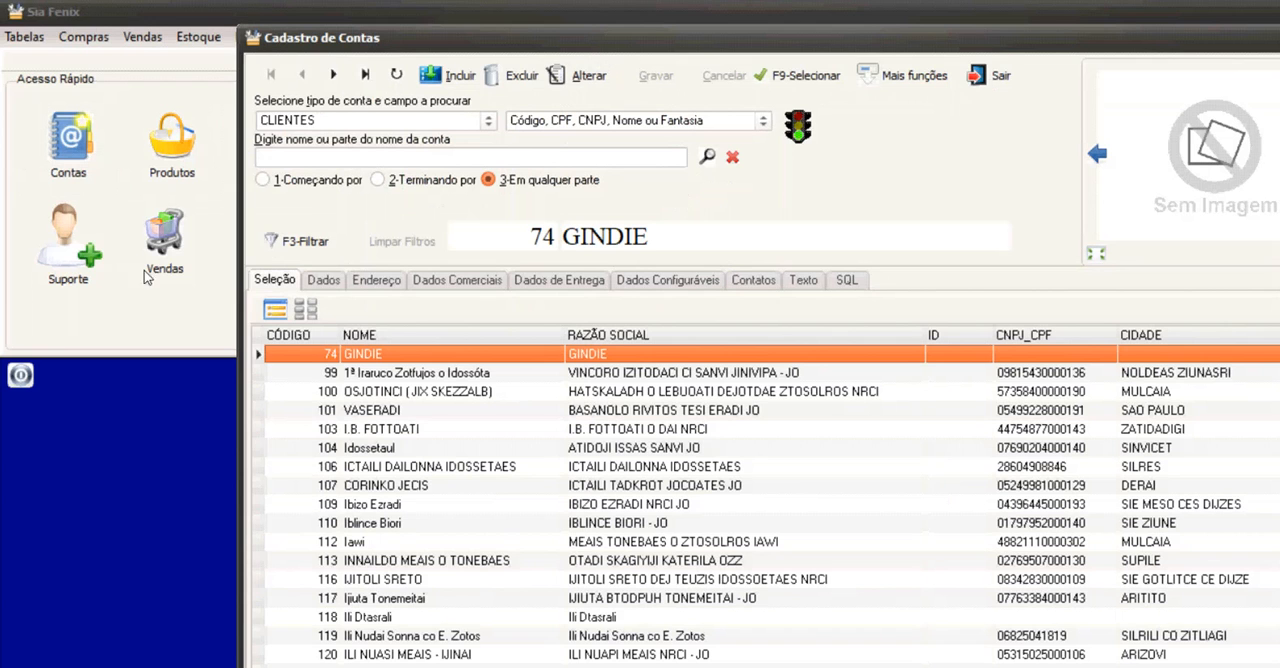
click(676, 281)
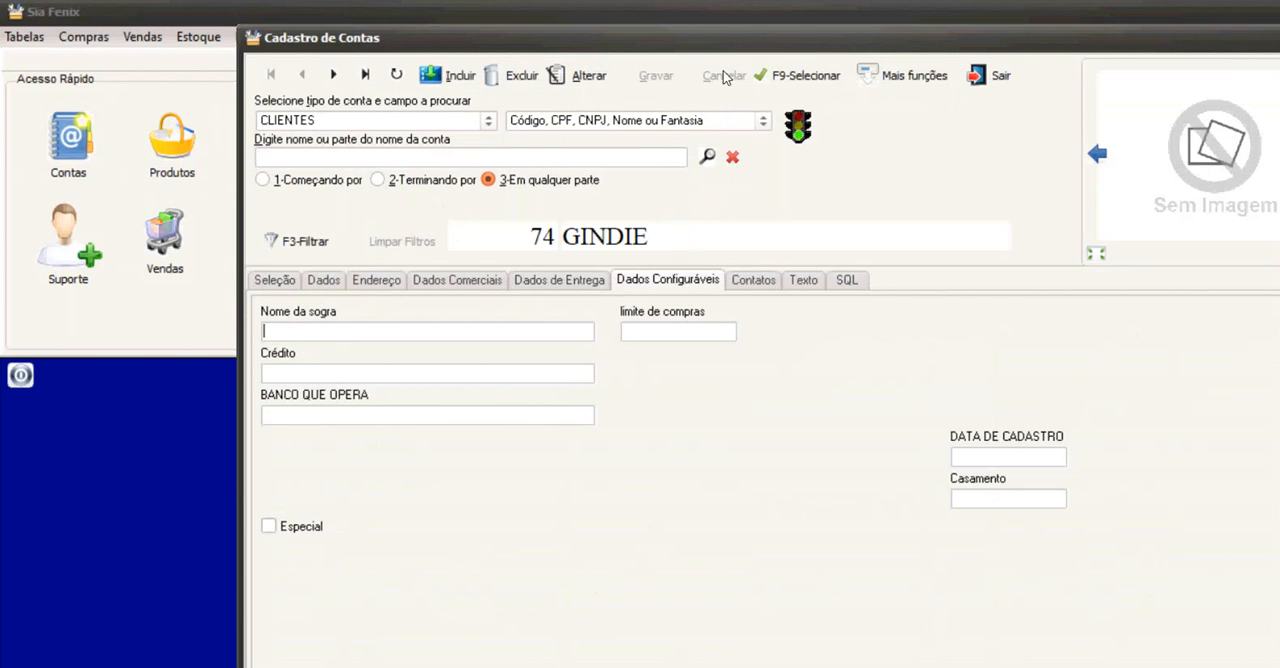
click(938, 85)
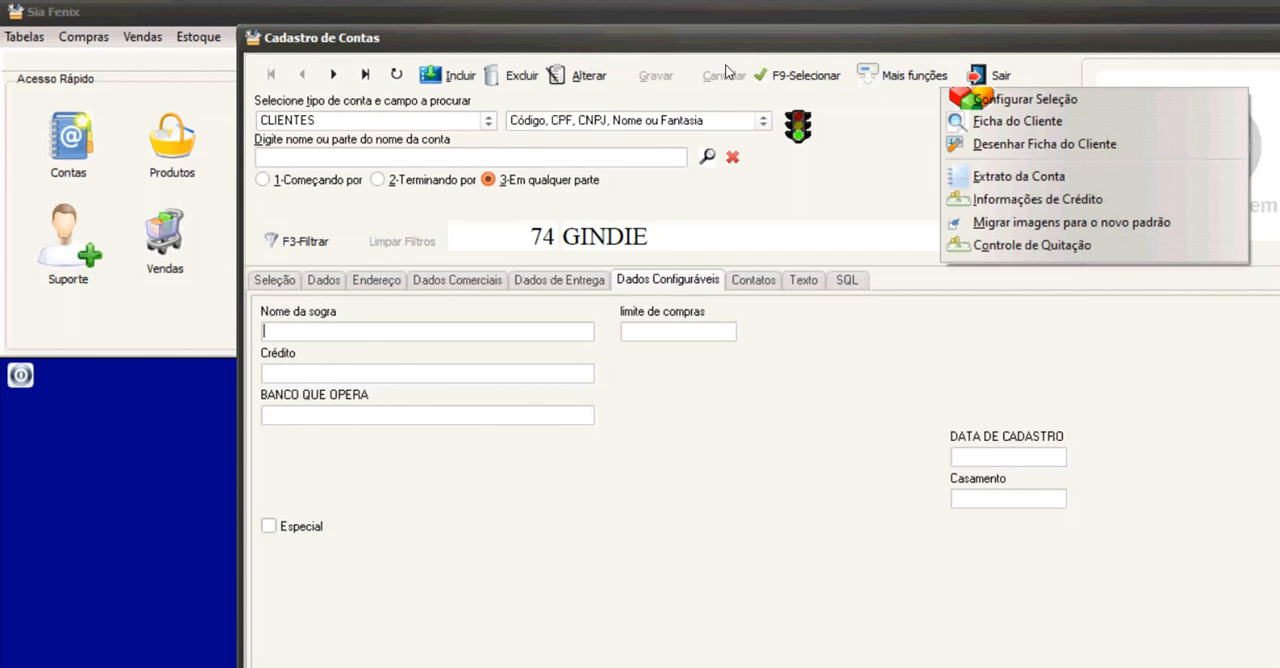
click(633, 284)
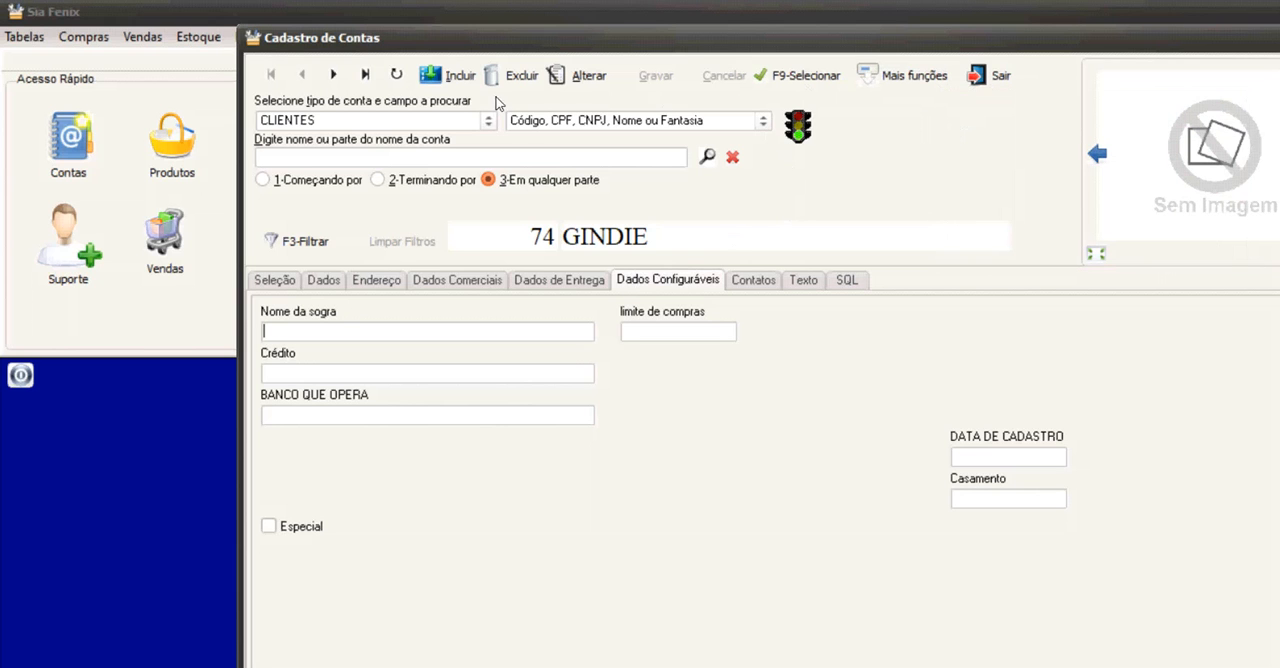
Search the FUNCIONÁRIOS accounts for part of the person's name.
click(294, 116)
key(Down)
key(Down)
key(Down)
key(Down)
key(Down)
key(Down)
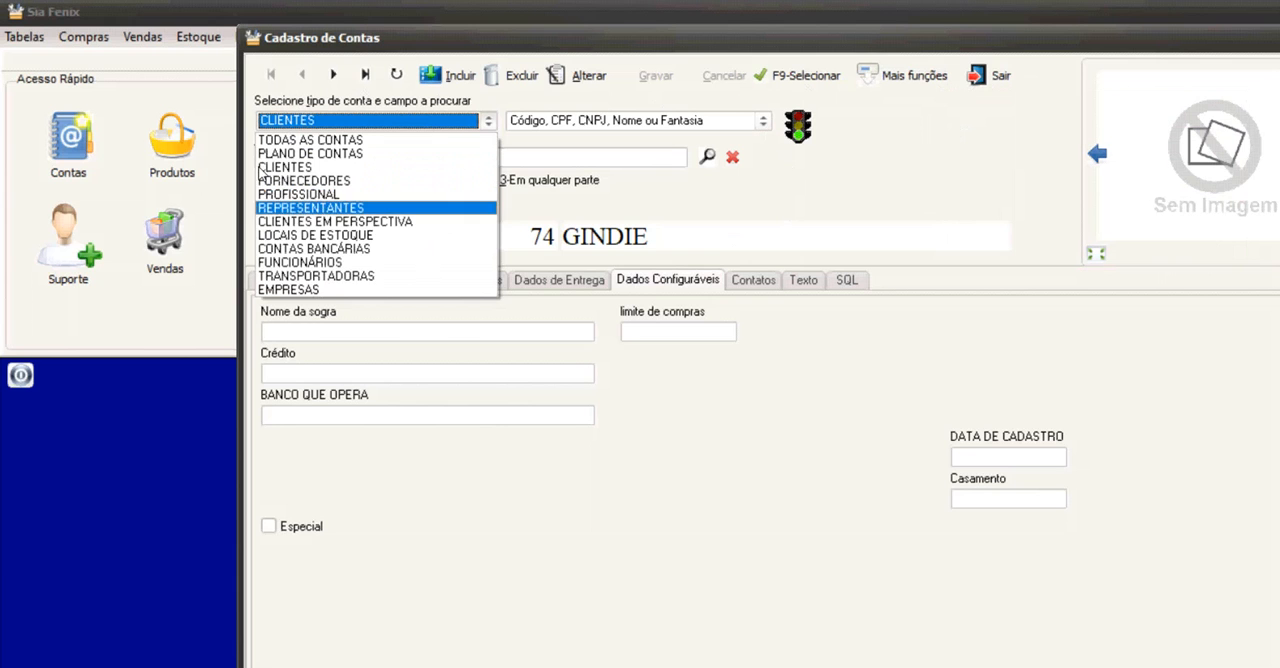
key(Return)
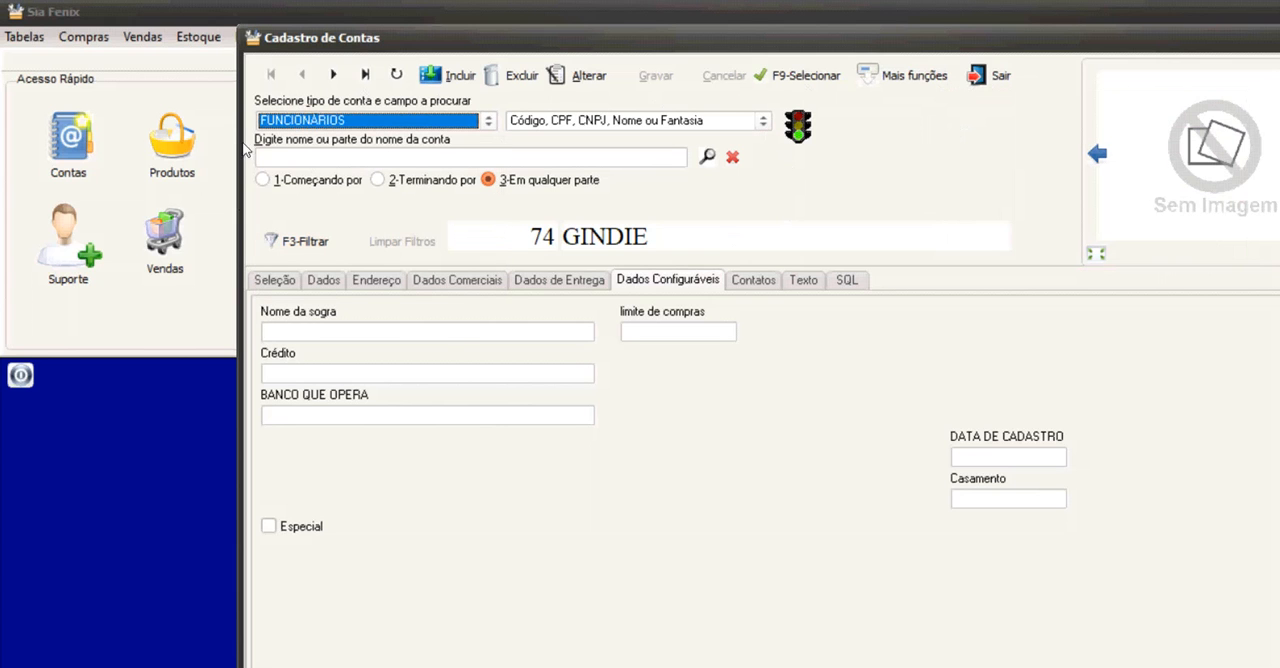
key(Tab)
text(lourei)
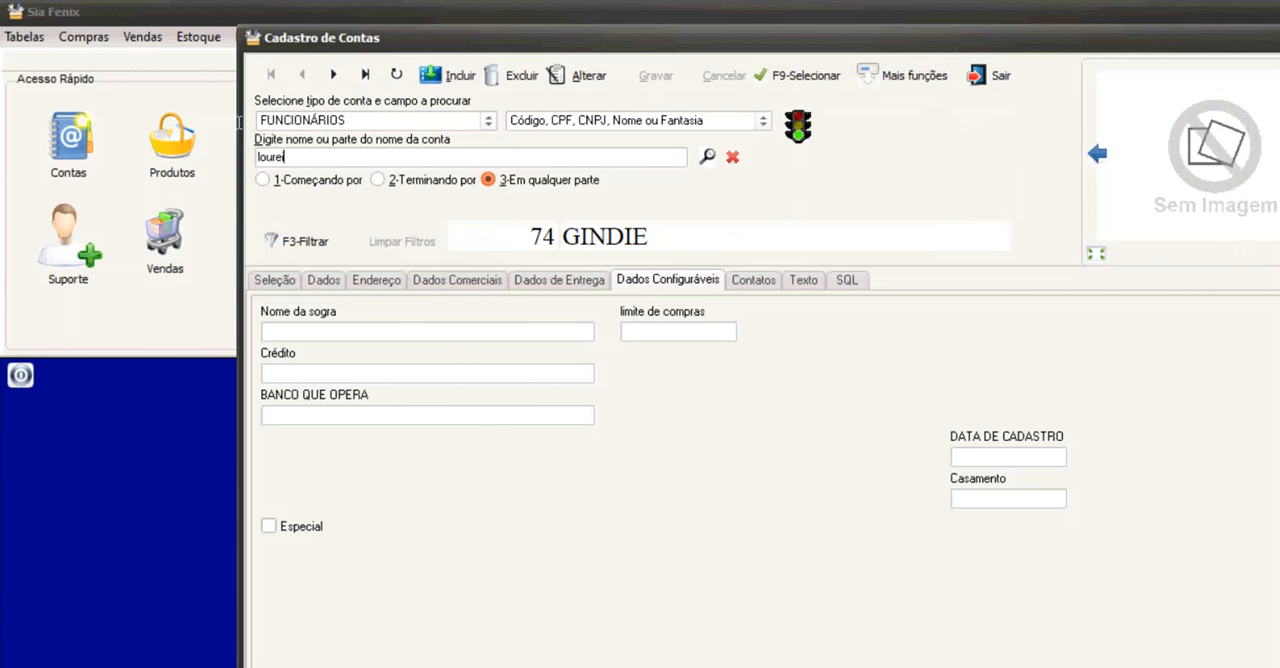
key(Return)
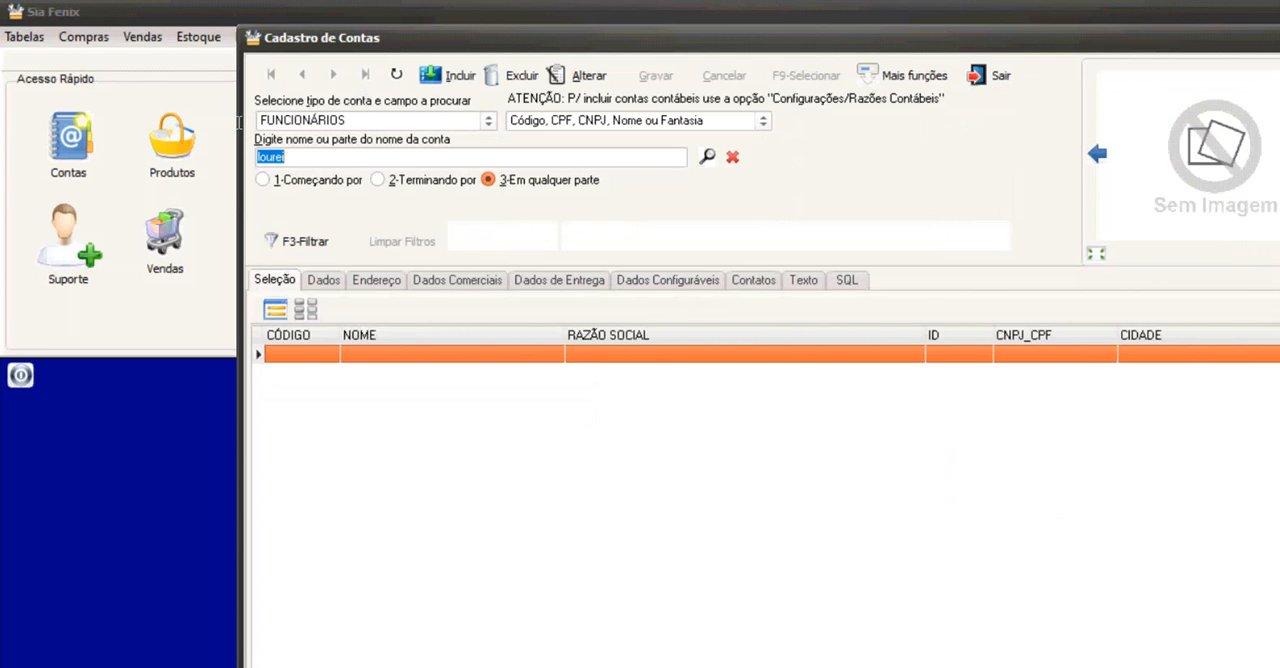
Repeat the name search across TODAS AS CONTAS, view the found account's general data and close the register.
key(shift+Tab)
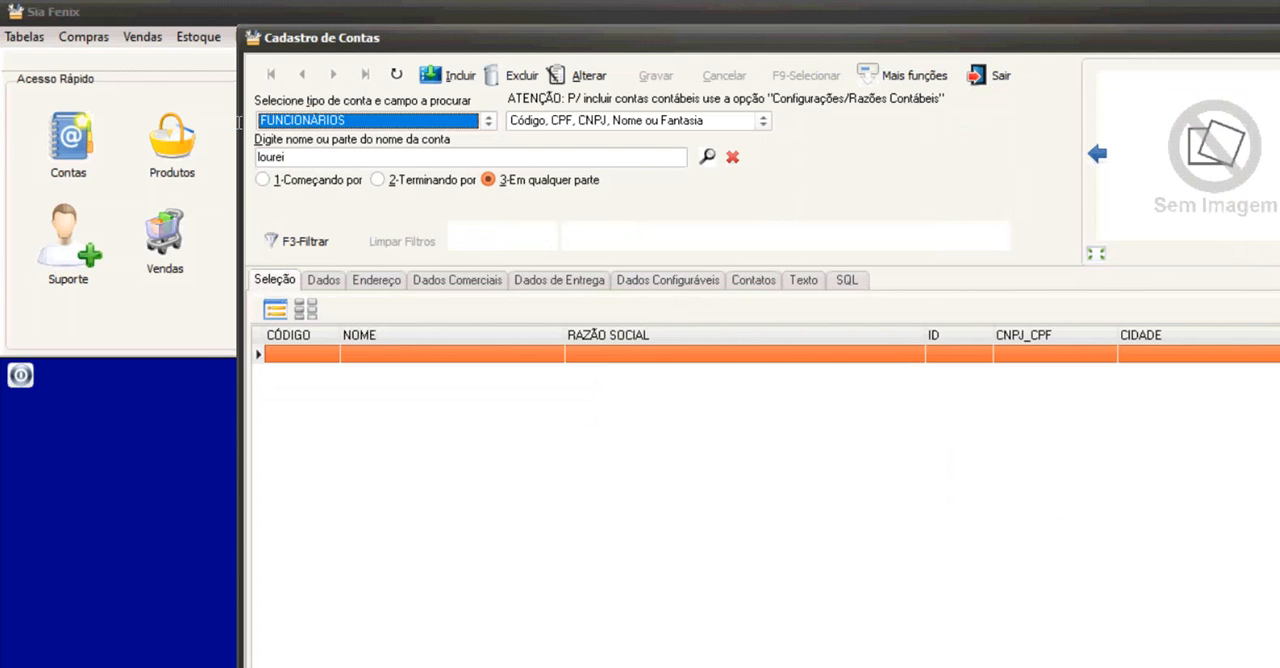
key(Home)
key(Tab)
key(Return)
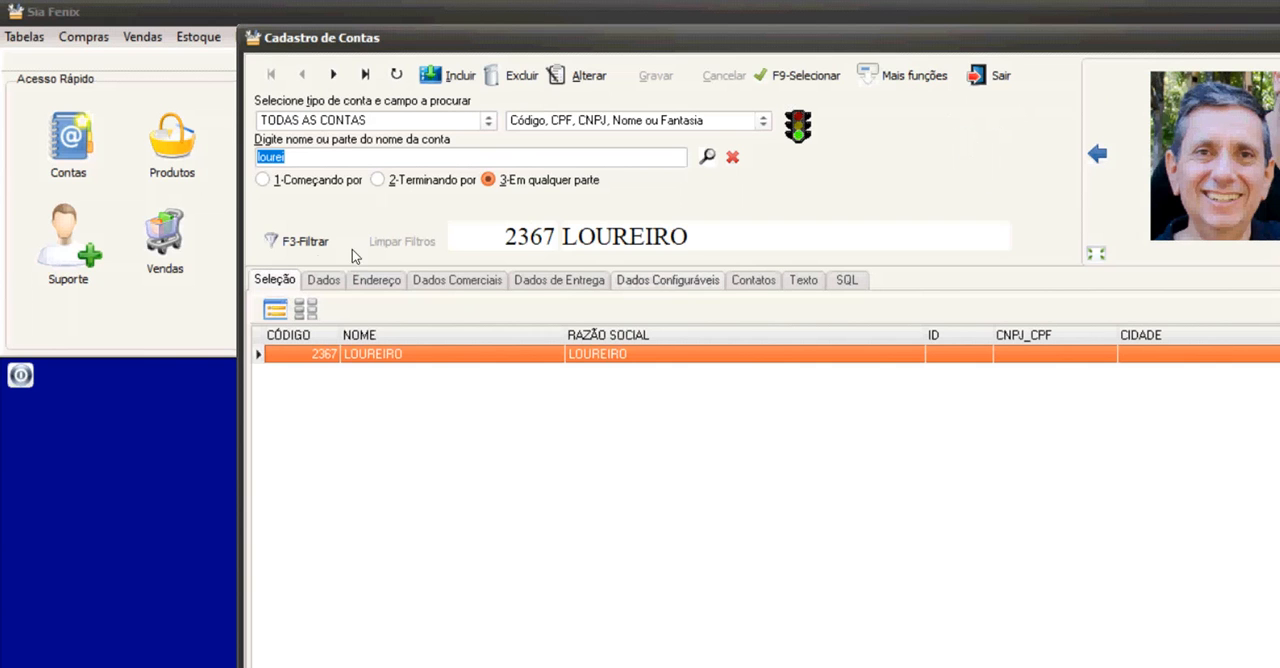
click(323, 280)
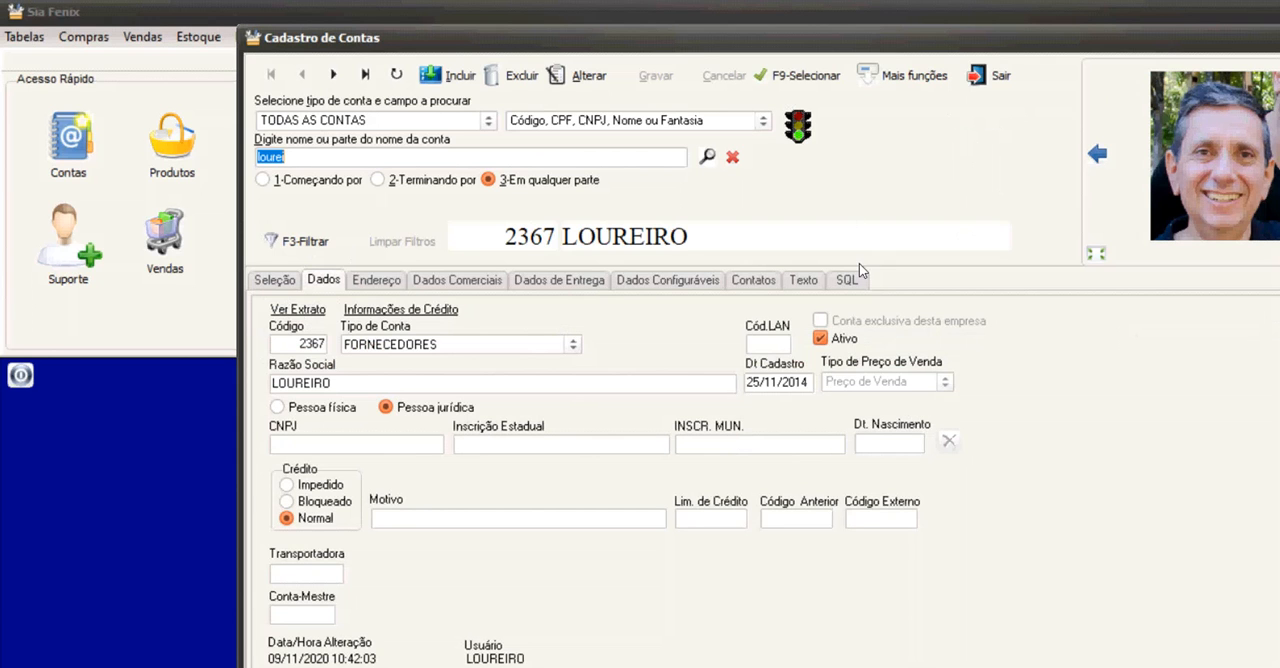
key(Escape)
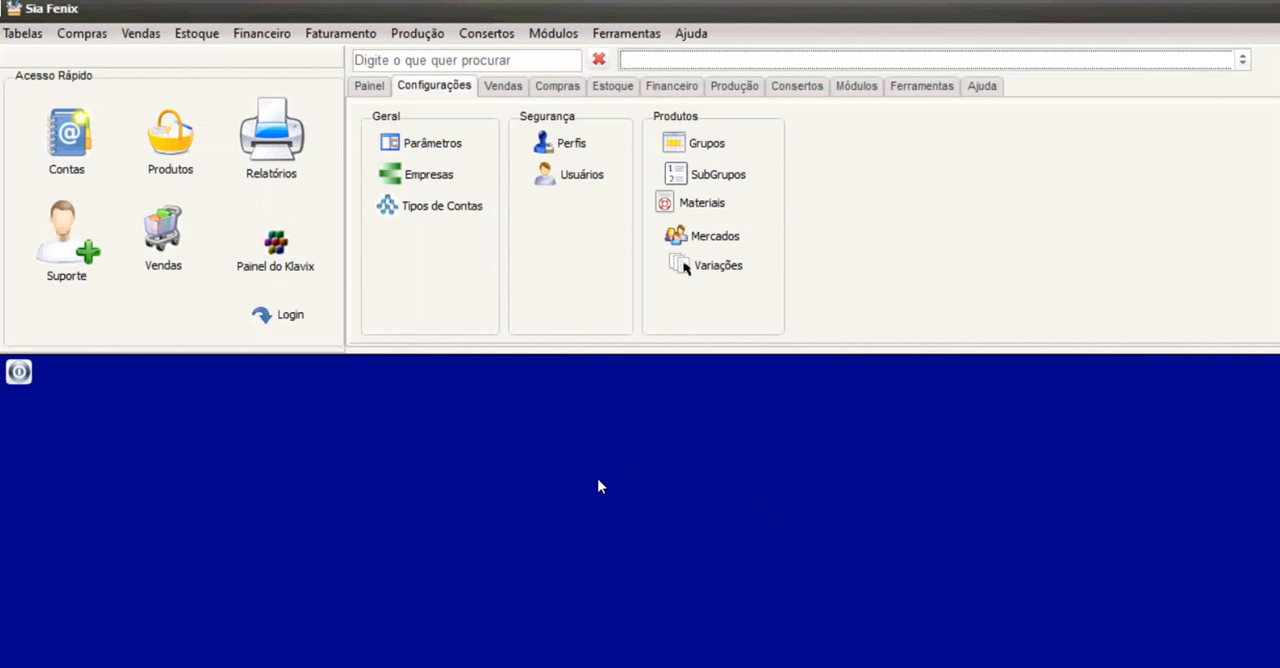
Open the products register, load the products without a search term and display them as a table.
click(149, 112)
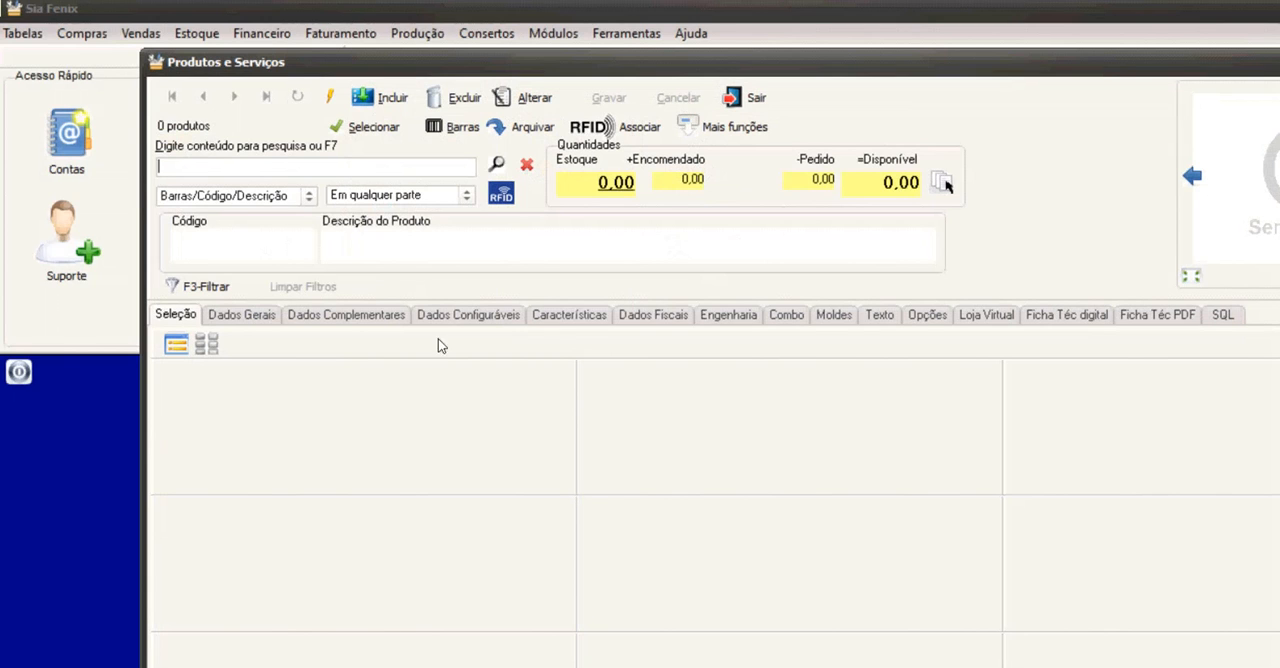
click(392, 131)
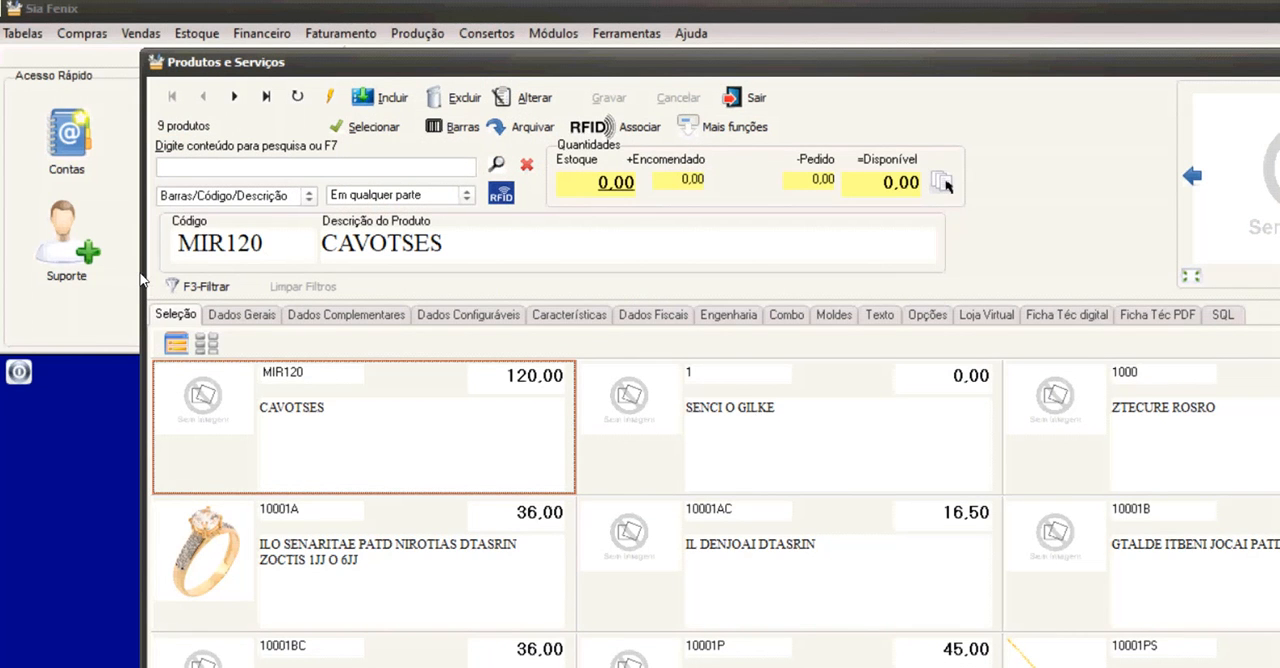
click(176, 343)
Browse the product table, selecting items such as 10002AC, 10001P, 10001AC and 10001BC.
click(408, 510)
click(426, 590)
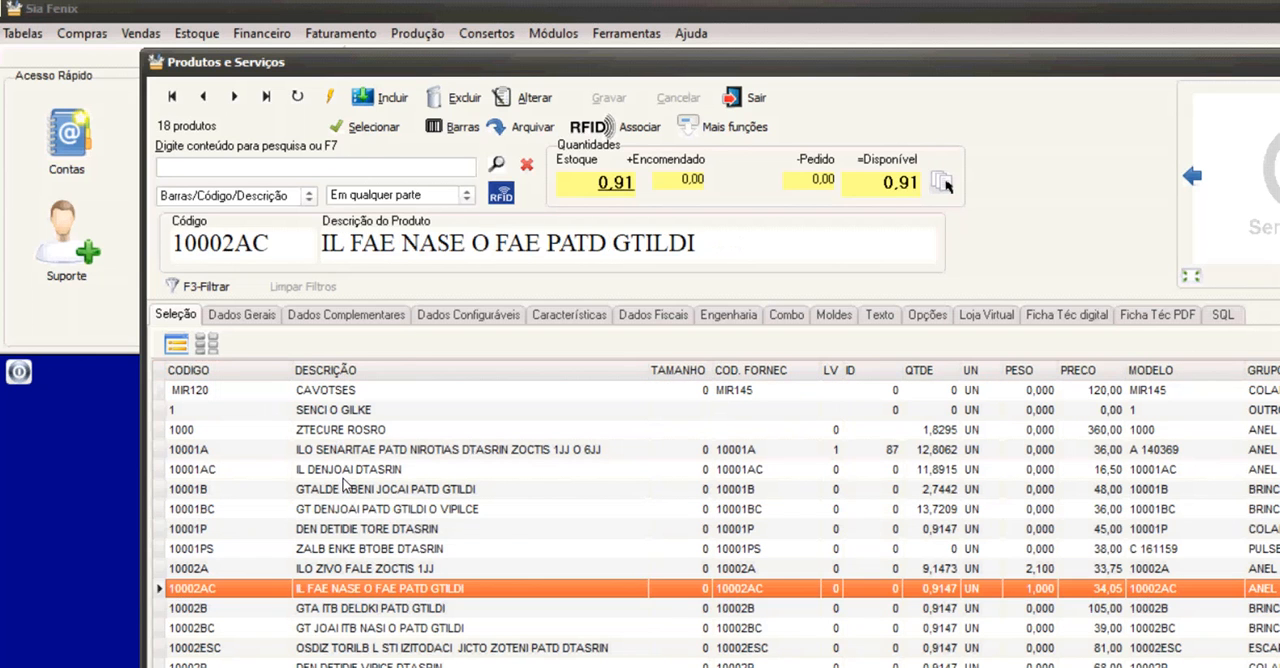
click(448, 663)
click(367, 528)
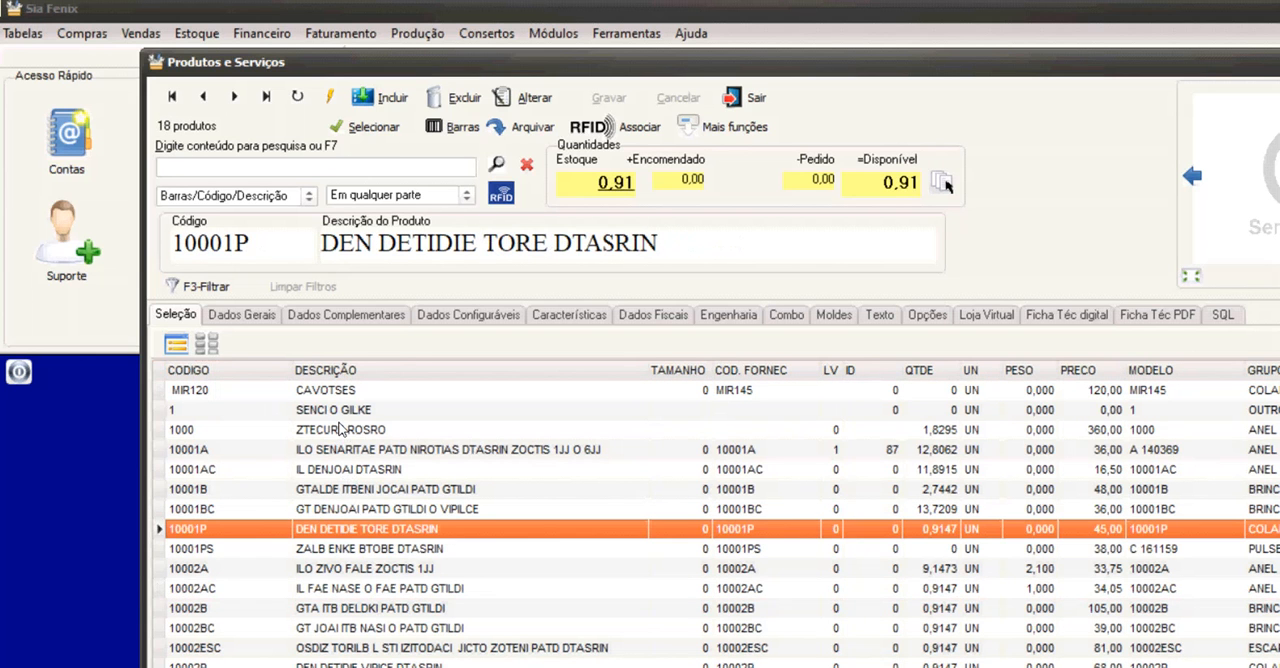
click(340, 469)
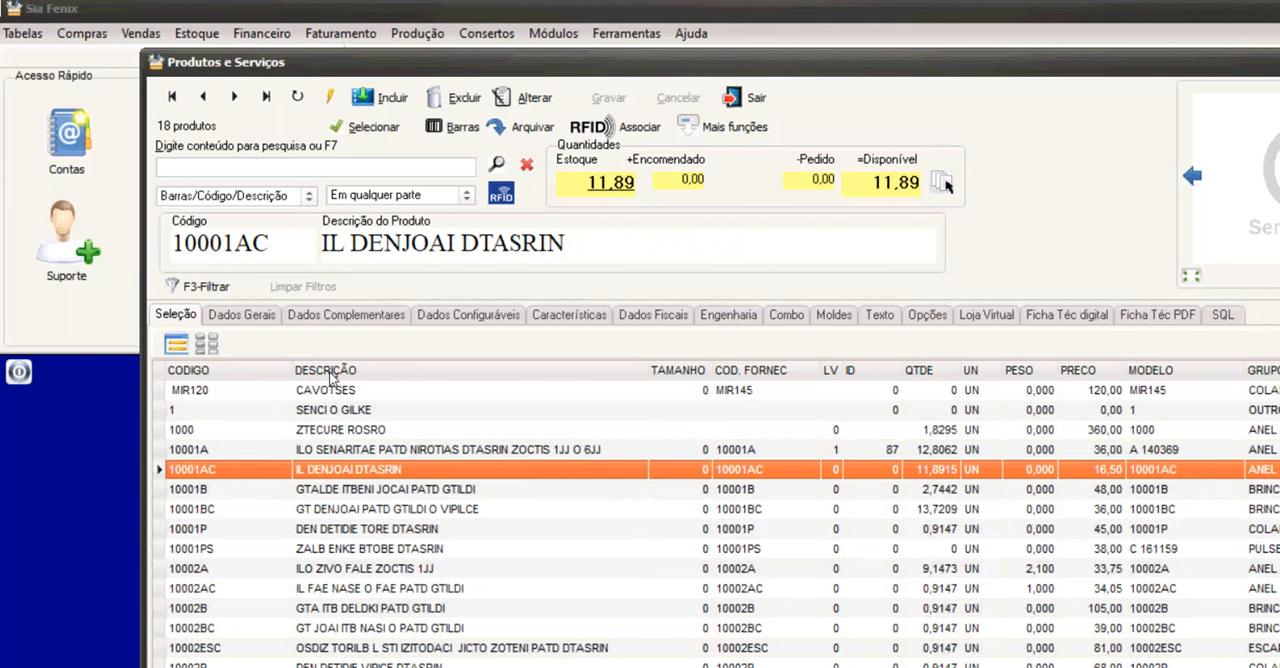
click(320, 509)
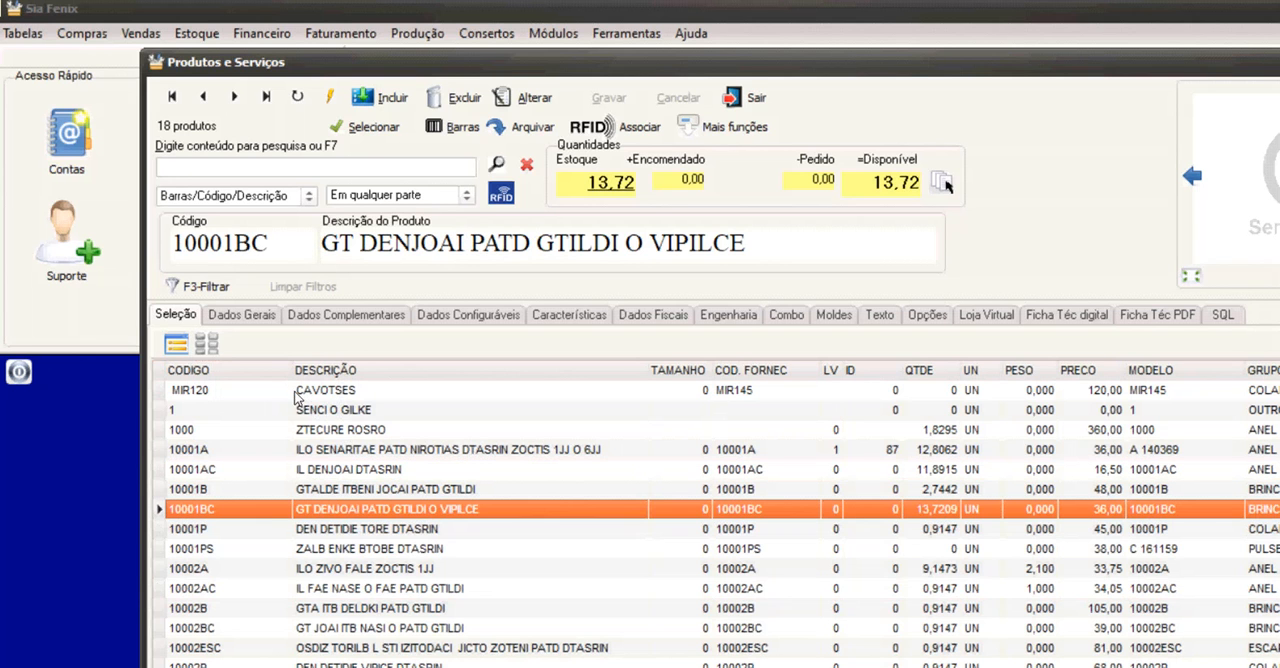
Filter the products register to show only products with photos (Só com Fotos).
key(F3)
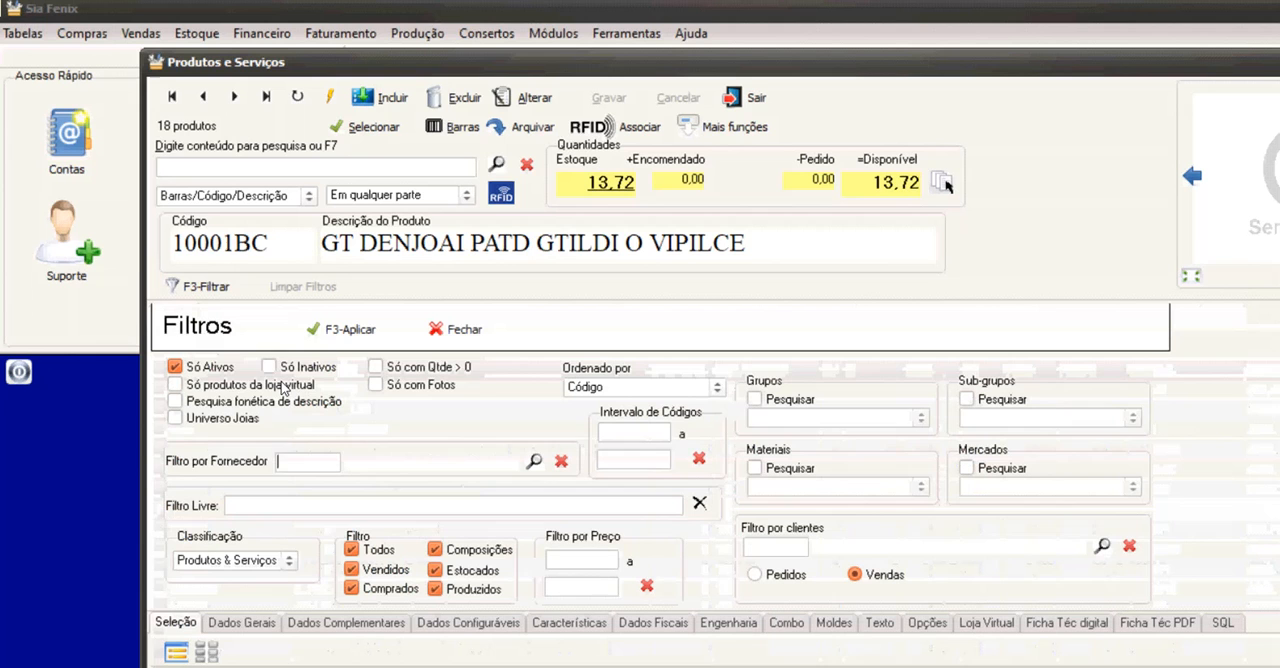
click(376, 384)
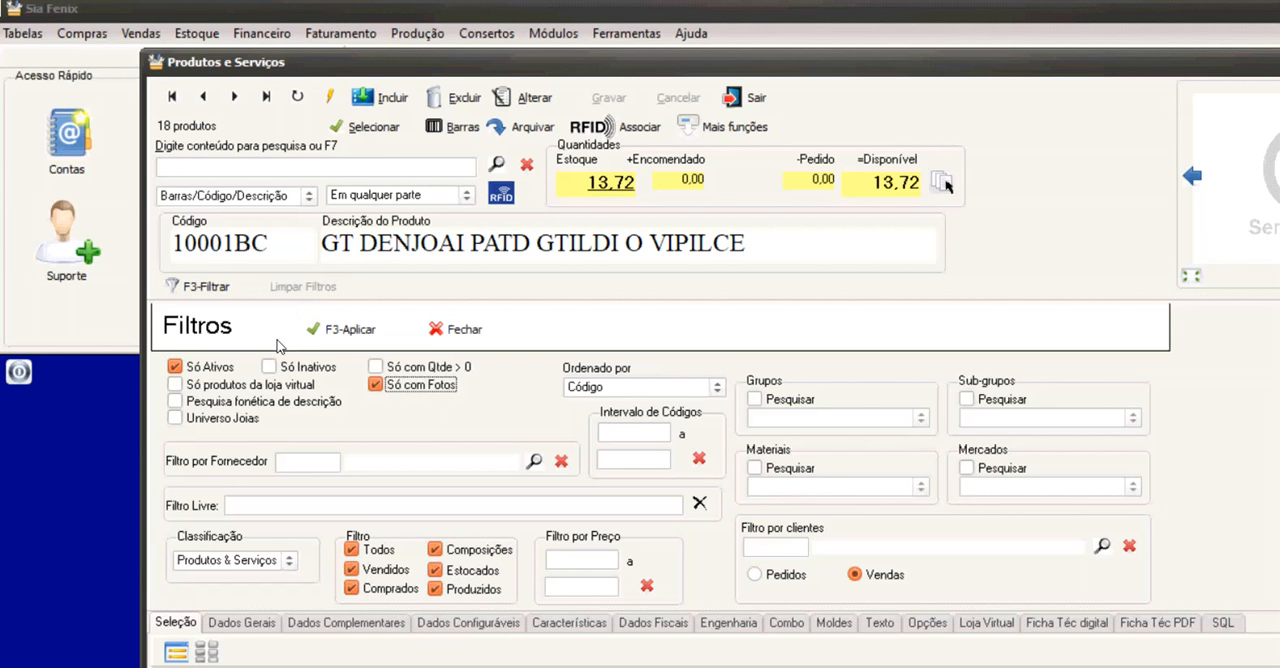
key(F3)
Browse the filtered product table, selecting items such as 10003ESC and 10010B to see their photos.
key(Down)
key(Down)
key(Down)
key(Down)
key(Down)
key(Down)
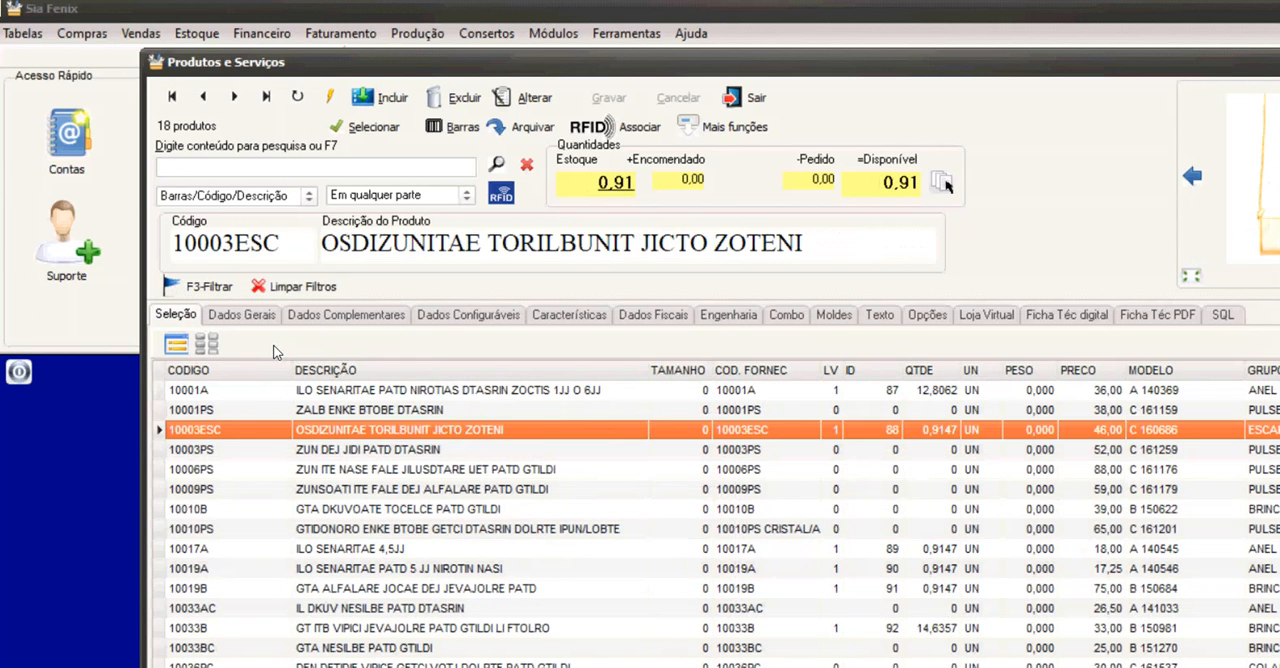
key(Down)
key(Down)
key(Down)
key(Up)
key(Up)
key(Up)
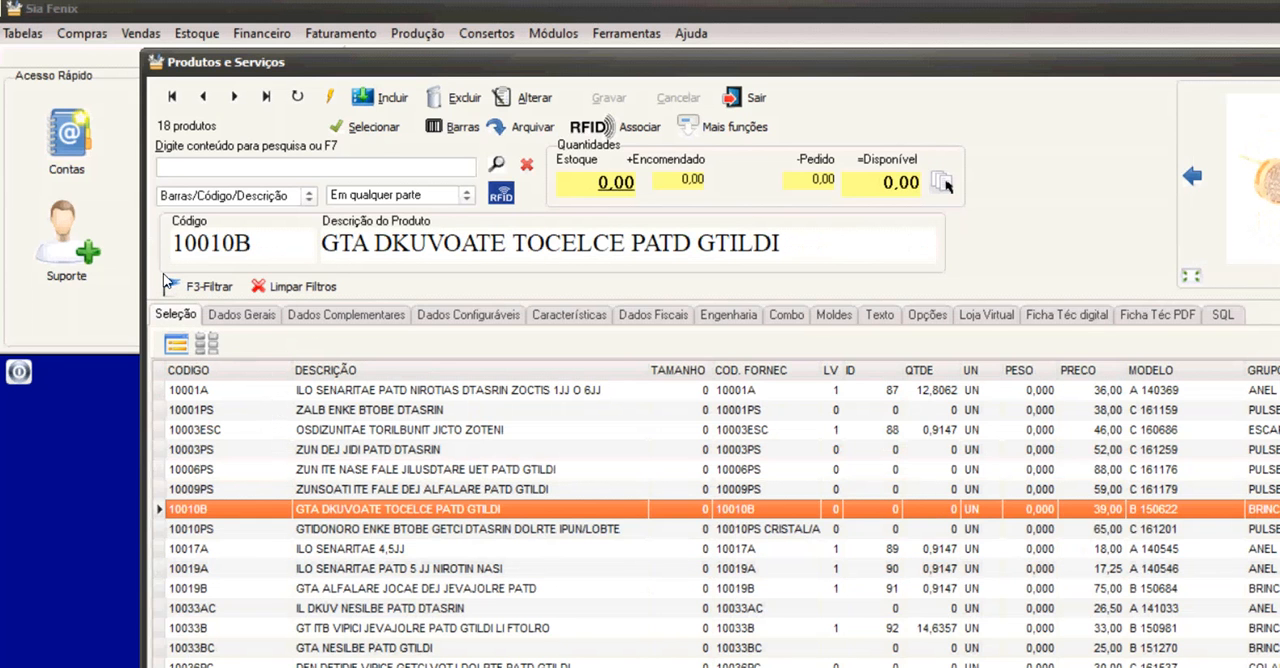
Display the filtered products as photo cards and browse through them.
click(206, 344)
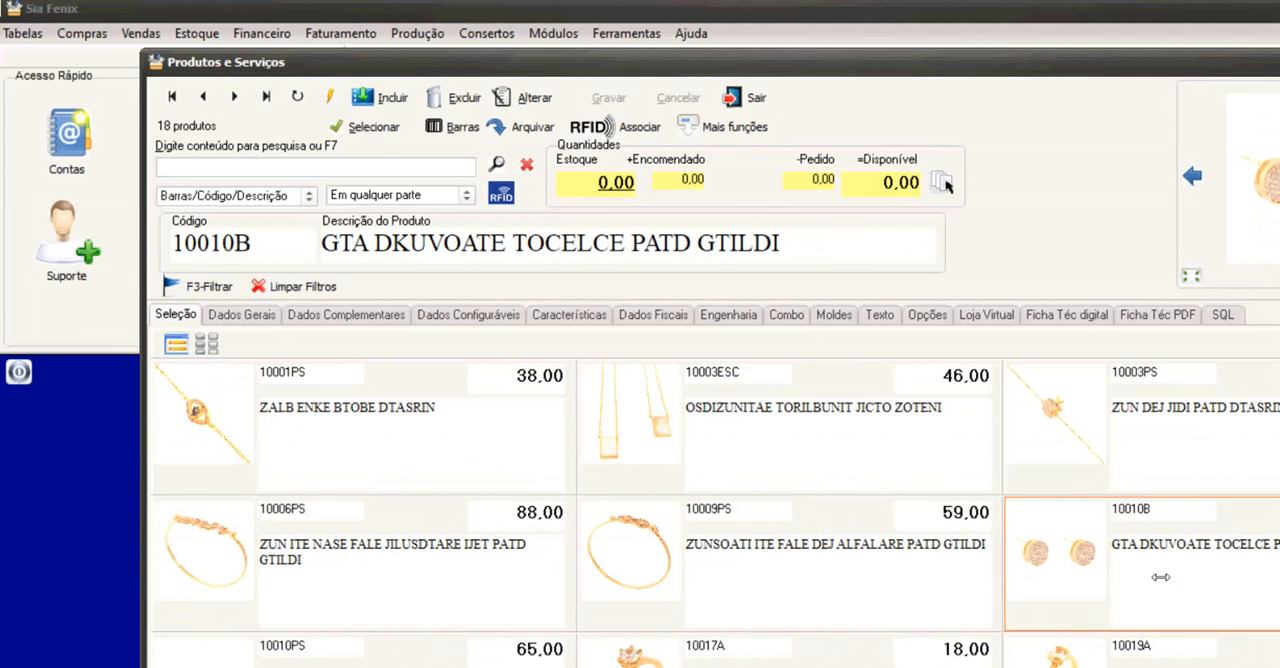
scroll(1155, 588, down, 5)
scroll(1155, 588, down, 10)
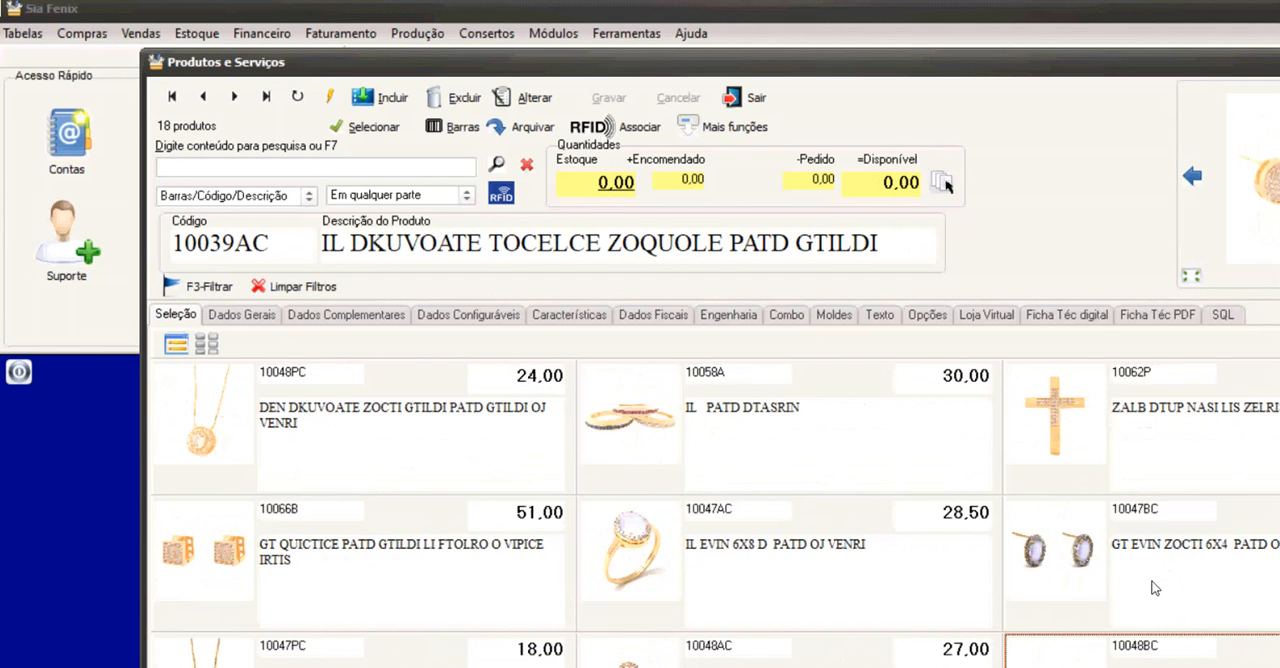
scroll(1155, 588, down, 6)
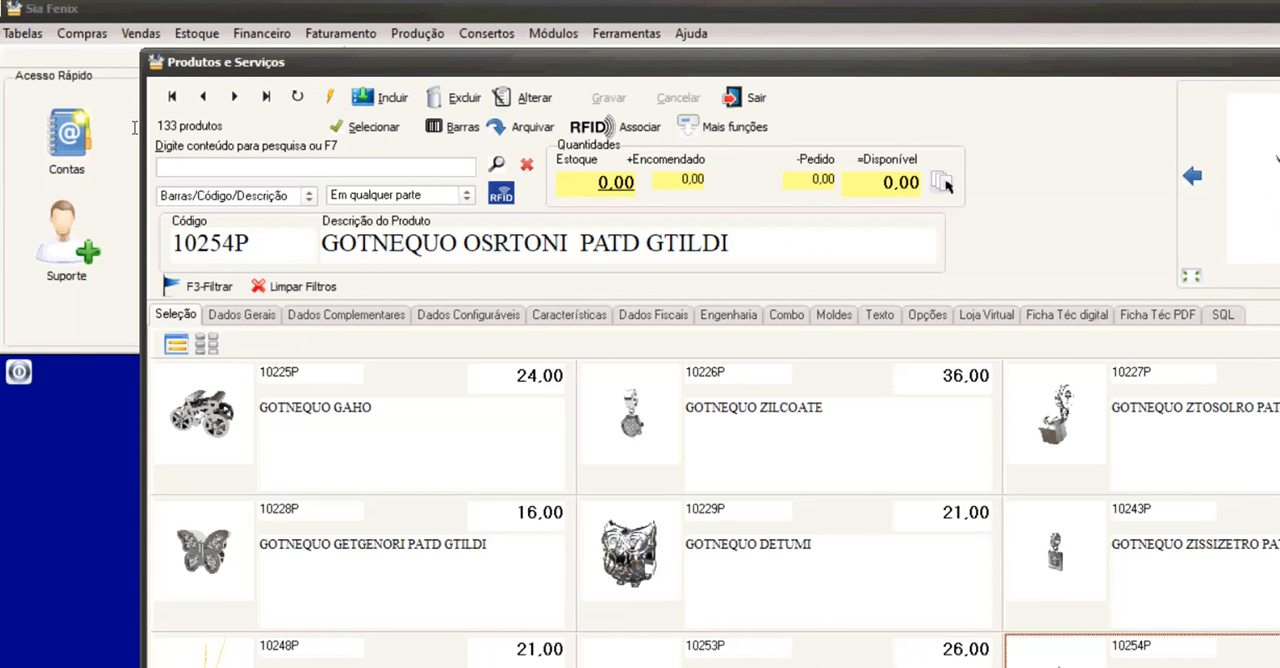
Go to the first product and review its general data, including Grupo de Produtos, Subgrupo, Material and Mercado-alvo.
click(172, 97)
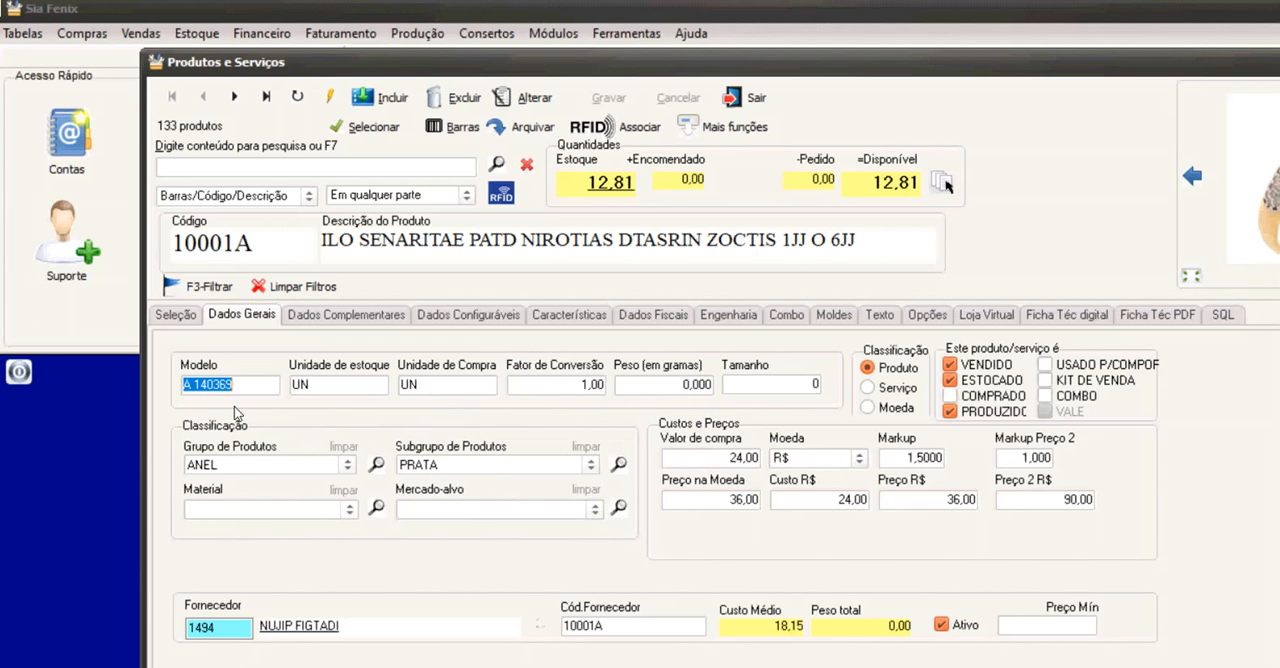
key(Return)
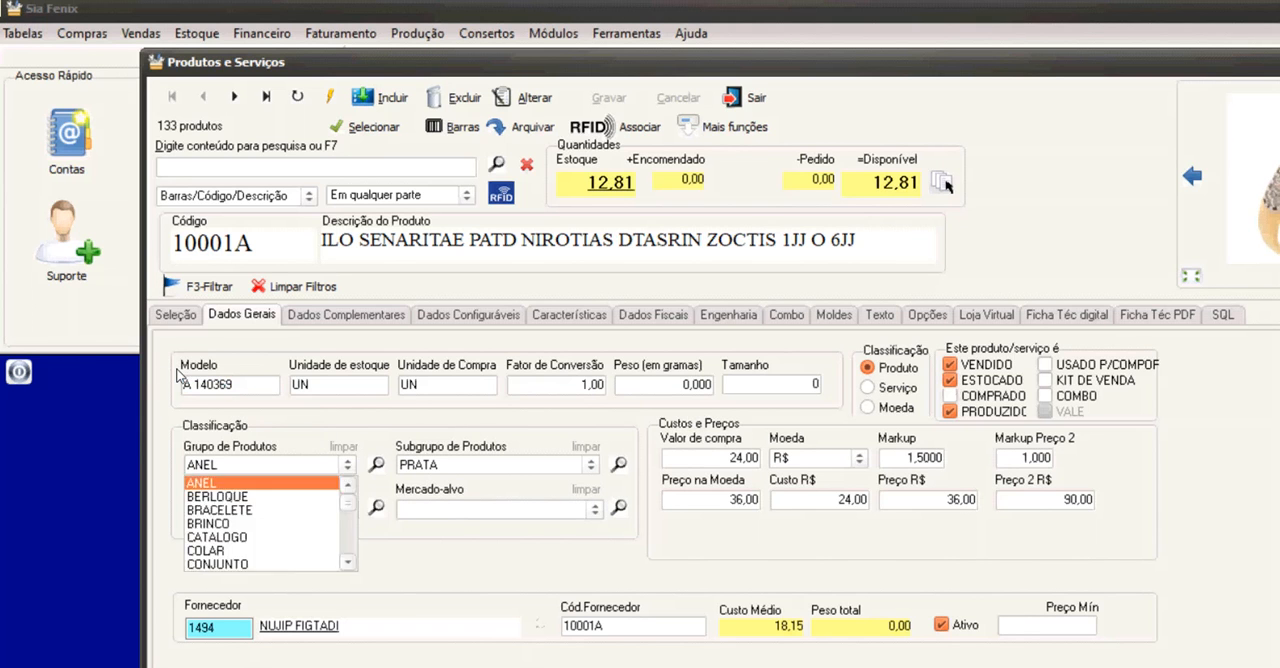
key(Return)
key(Return)
key(Return)
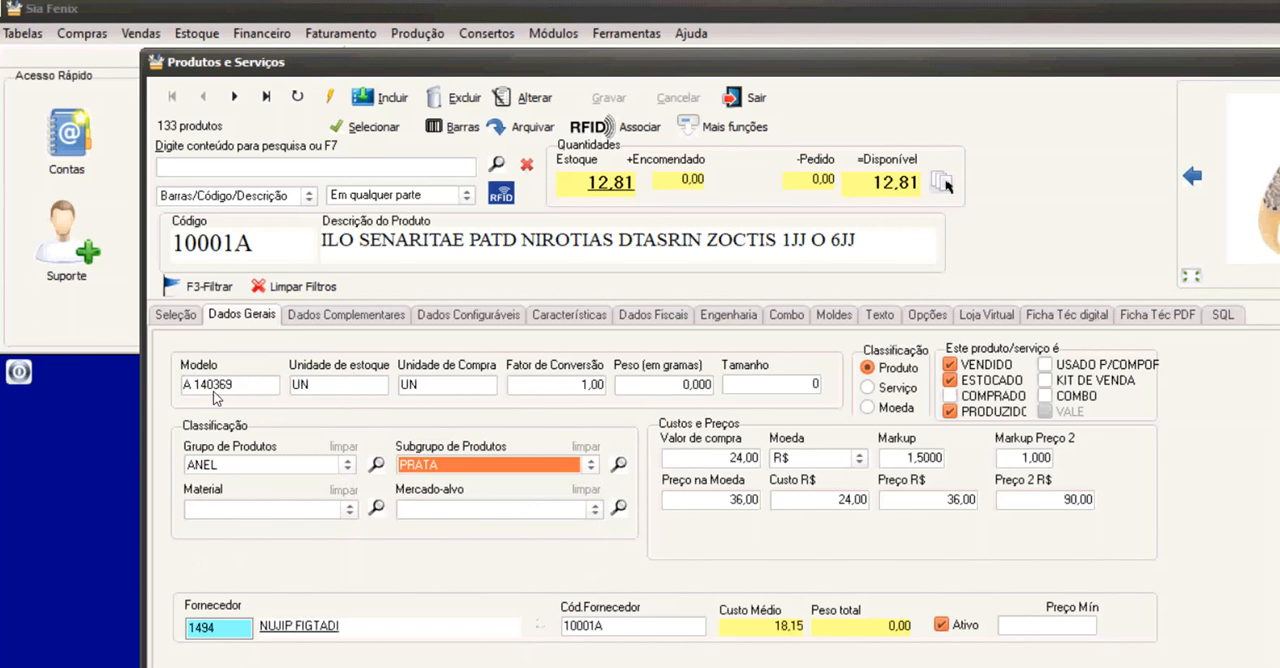
key(Return)
key(Return)
key(Return)
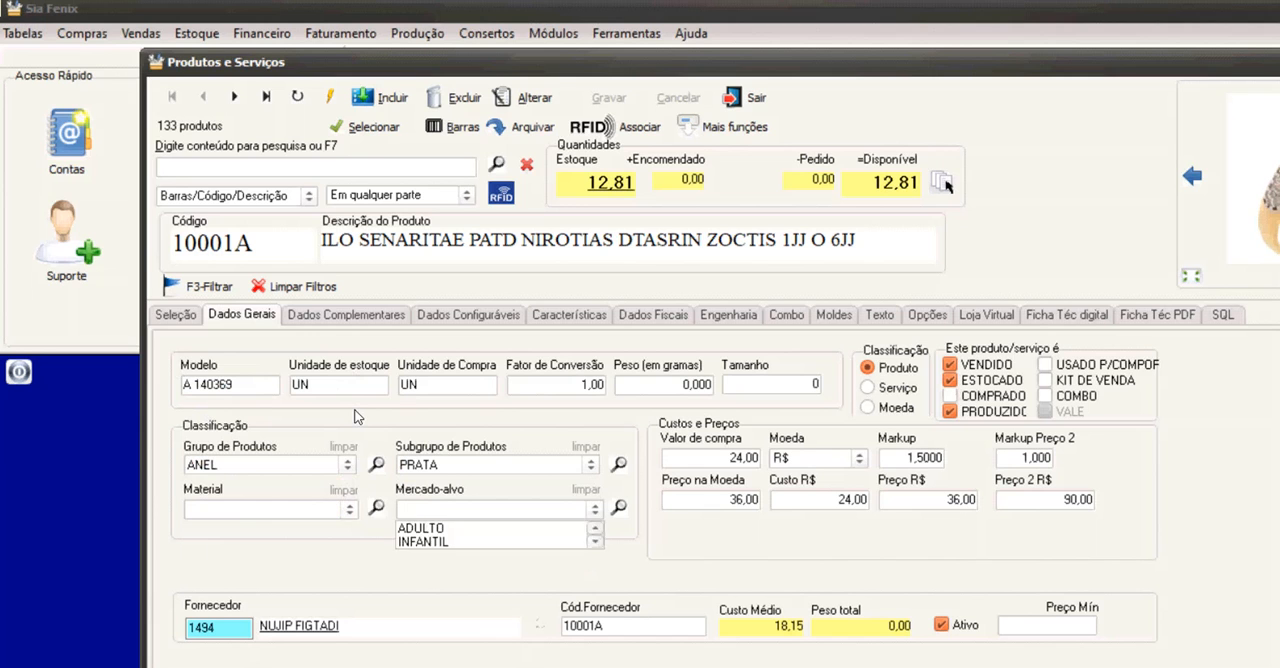
key(Return)
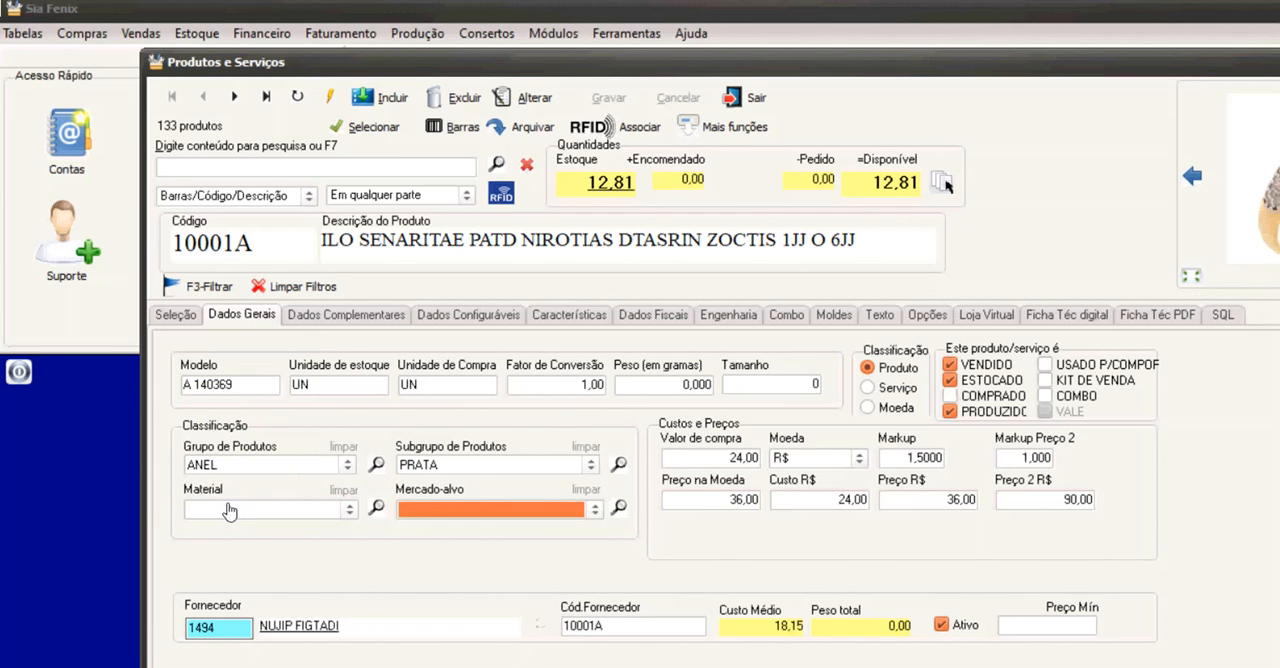
Review product 10001A's complementary data, configurable data, characteristics and fiscal data.
click(345, 314)
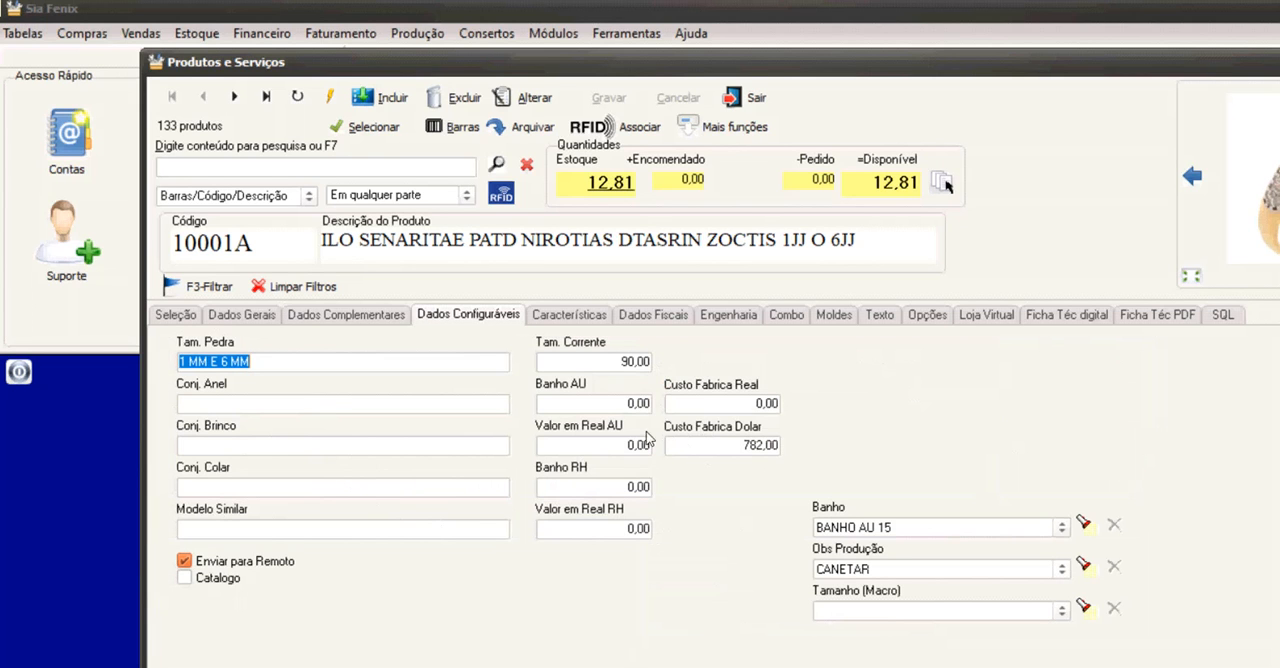
click(569, 314)
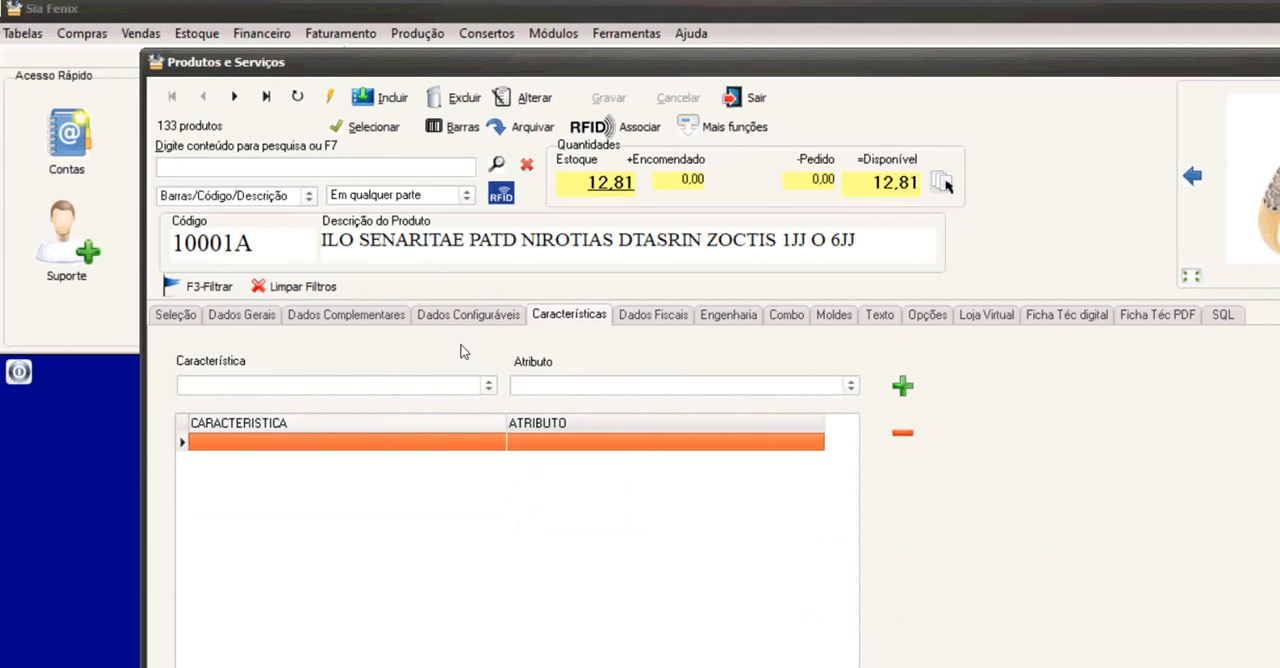
click(490, 315)
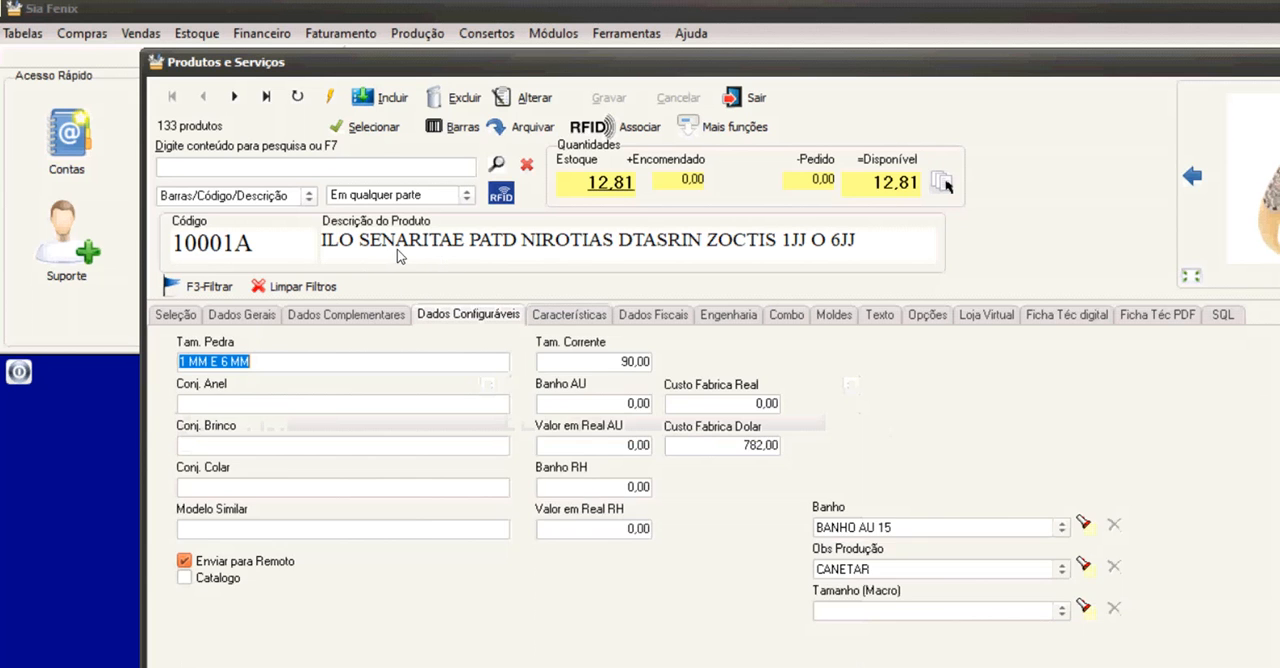
click(566, 315)
click(480, 314)
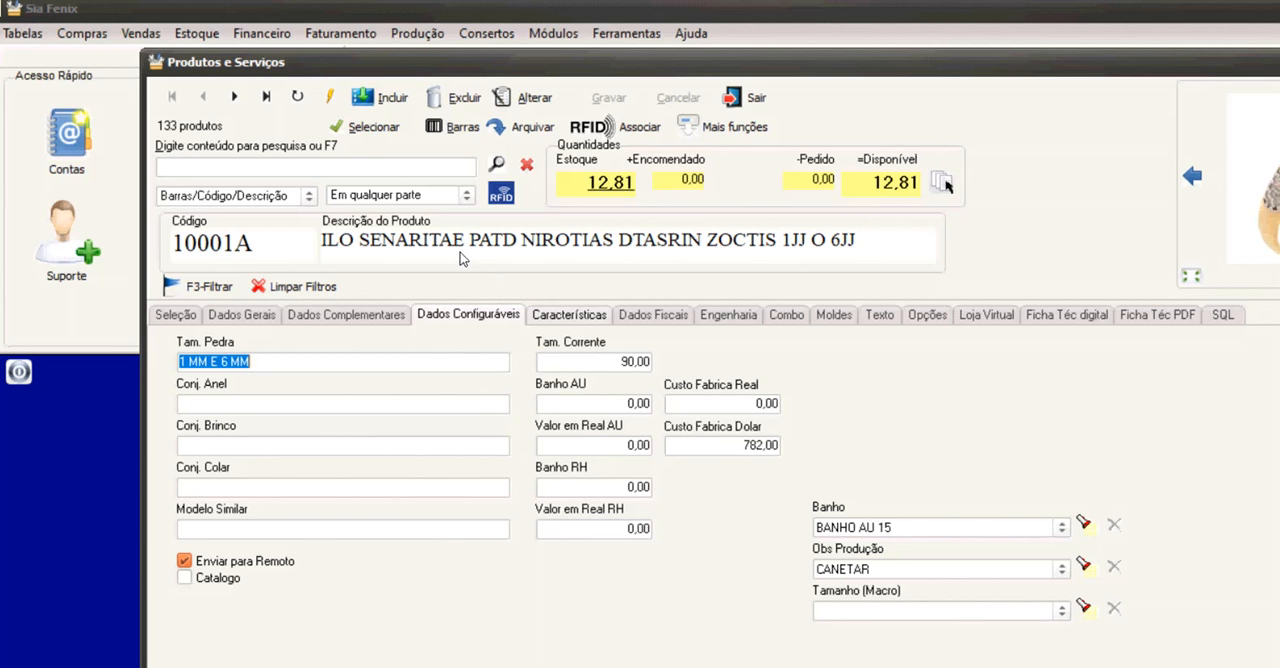
key(ctrl+Tab)
key(ctrl+Tab)
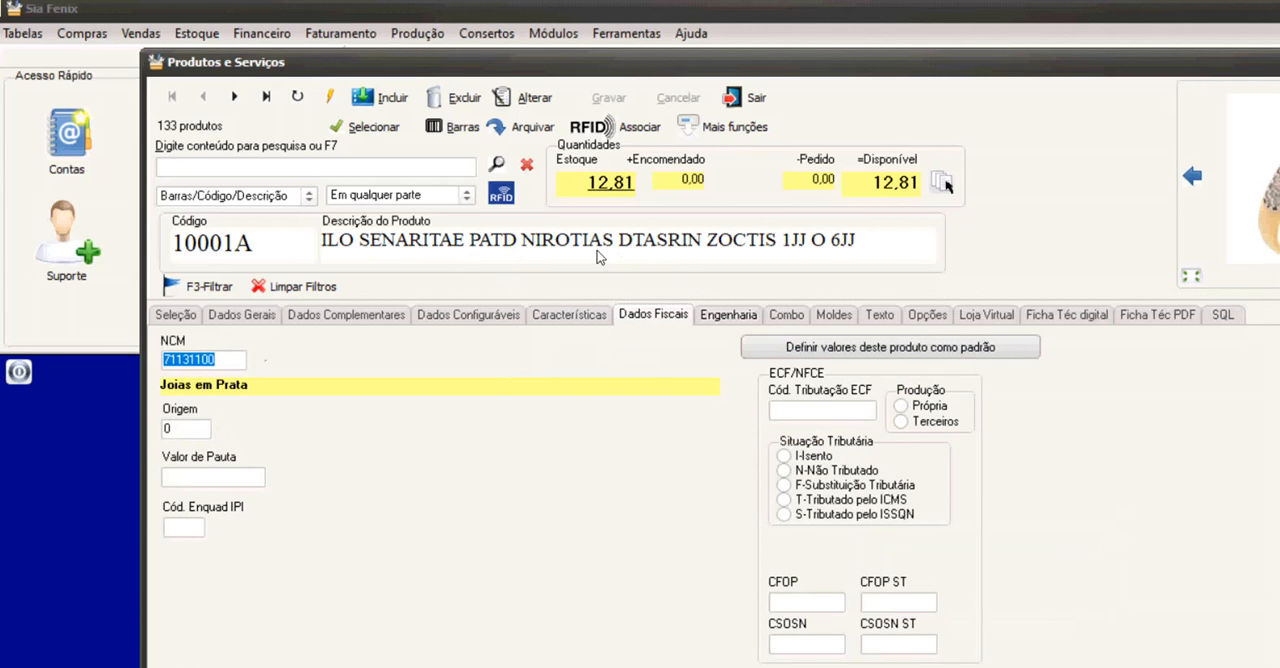
View the product's Engenharia composition and go through its components, including PRATA, ZIRCONIA and MAO-DE-OBRA.
key(ctrl+Tab)
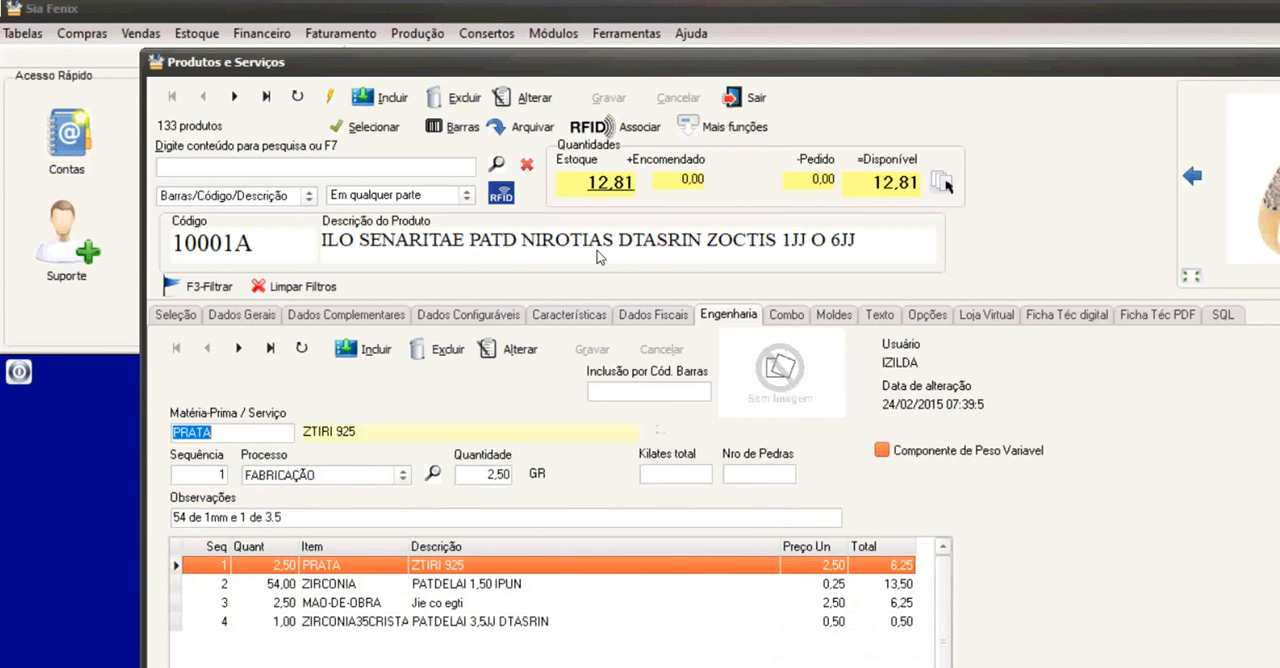
key(Down)
key(Down)
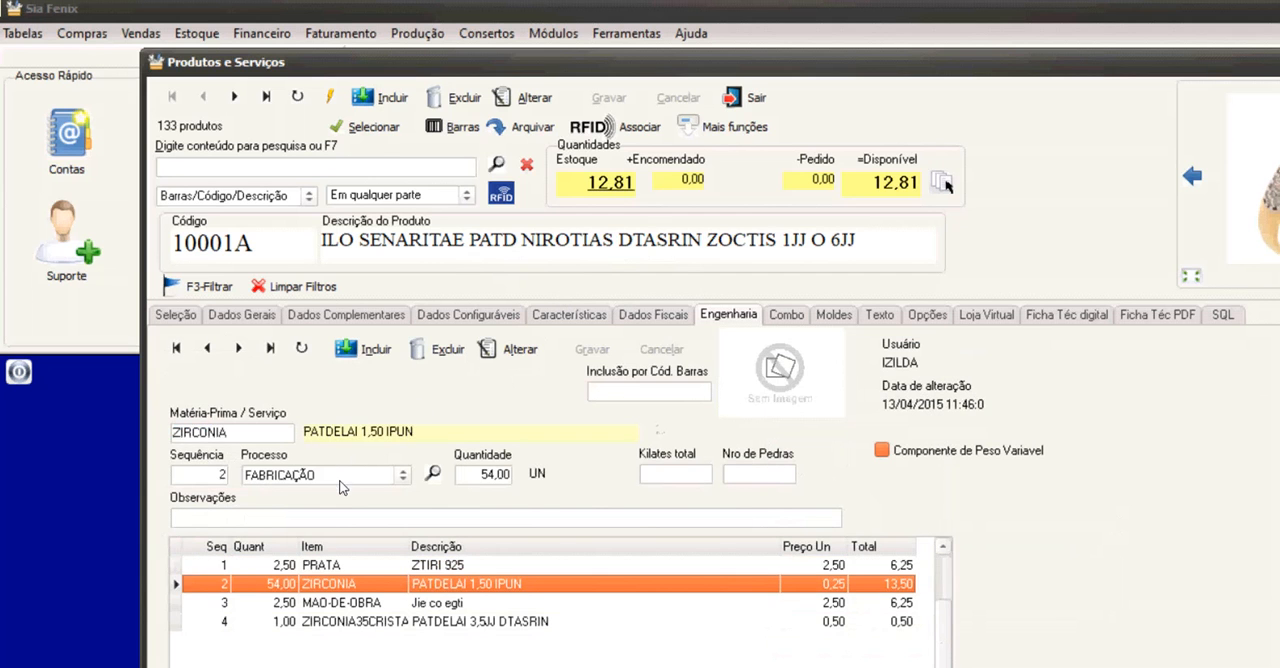
key(Down)
key(Up)
key(Up)
key(Up)
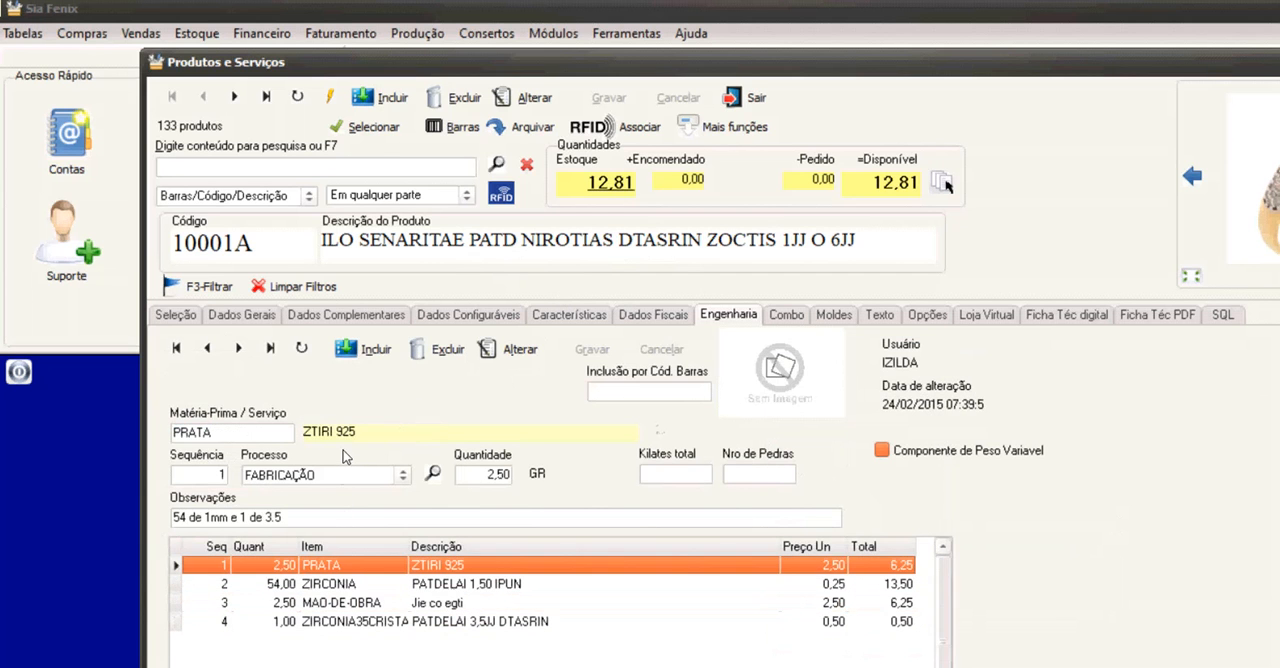
key(Down)
key(Down)
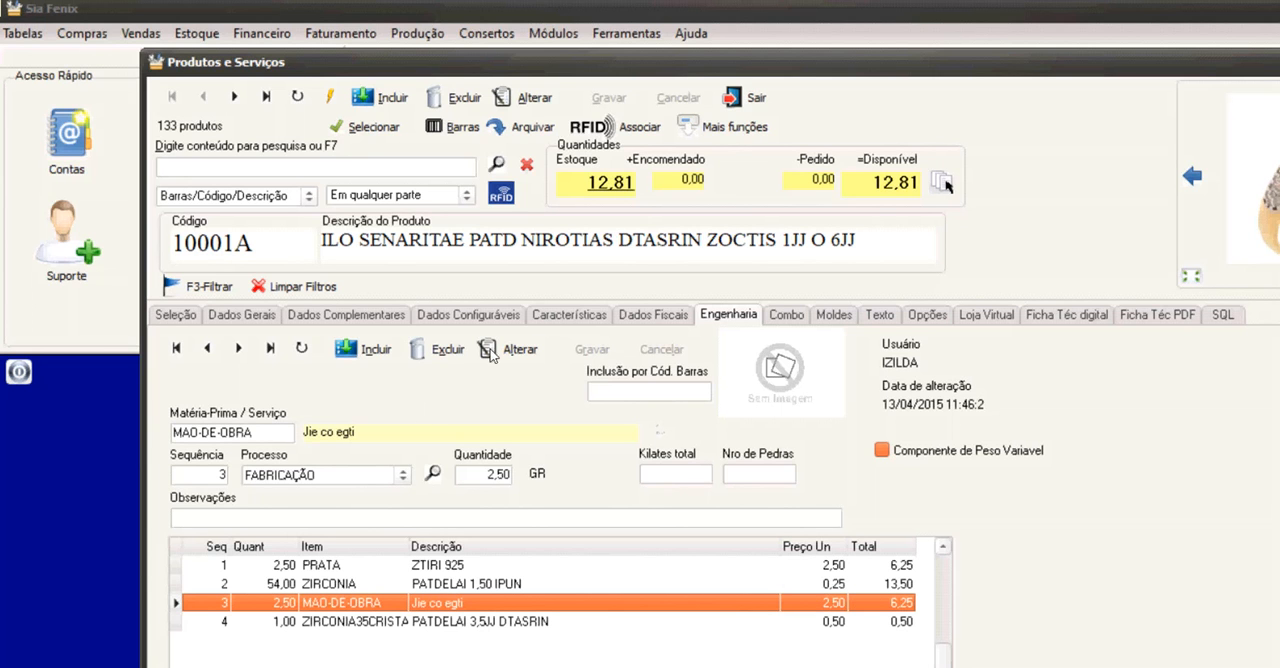
View the product's Combo, Moldes, Texto and Loja Virtual data.
click(787, 315)
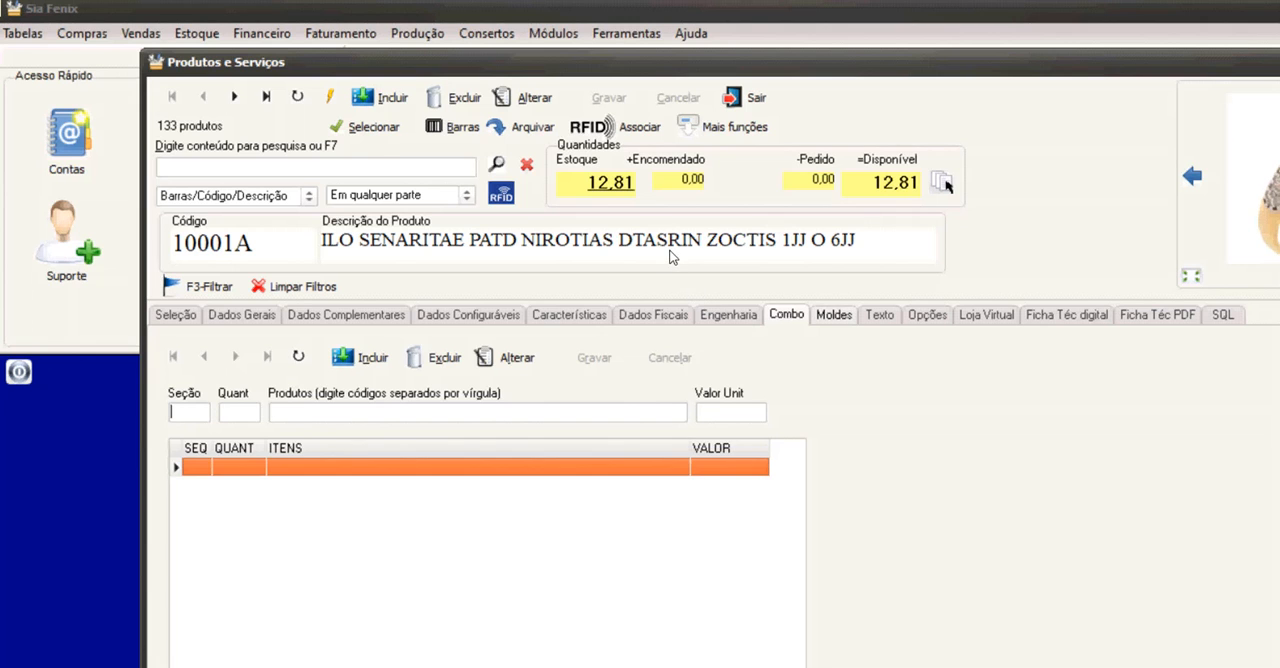
key(ctrl+Tab)
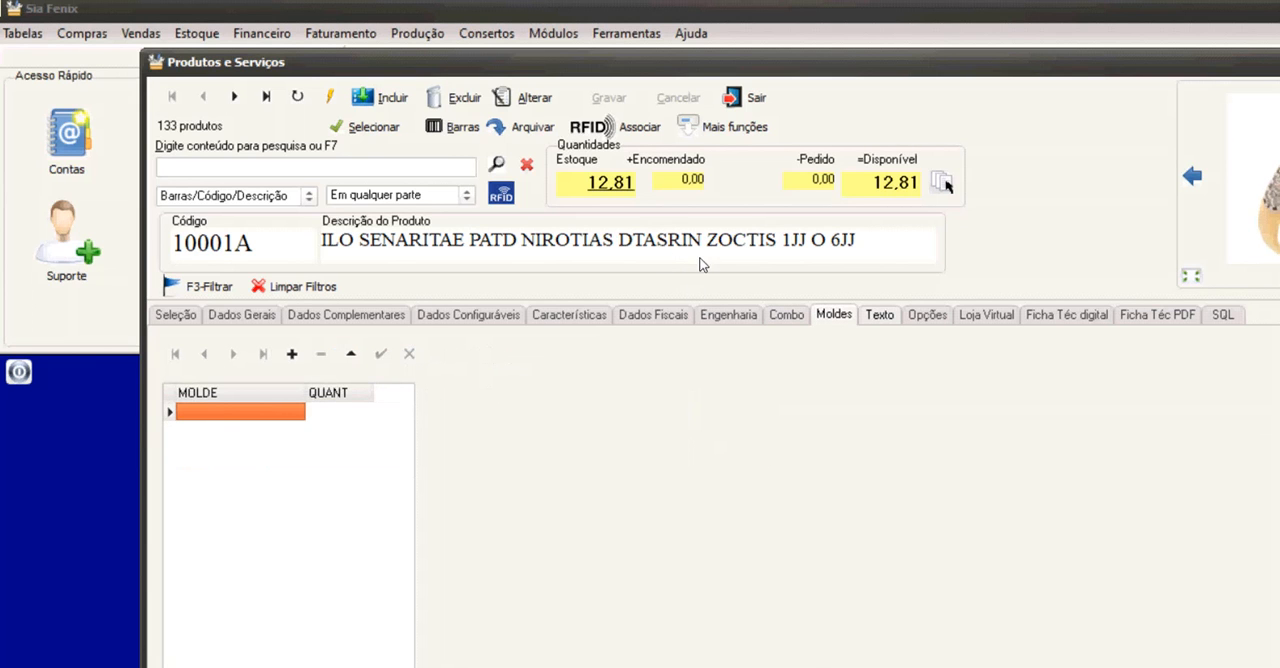
key(ctrl+Tab)
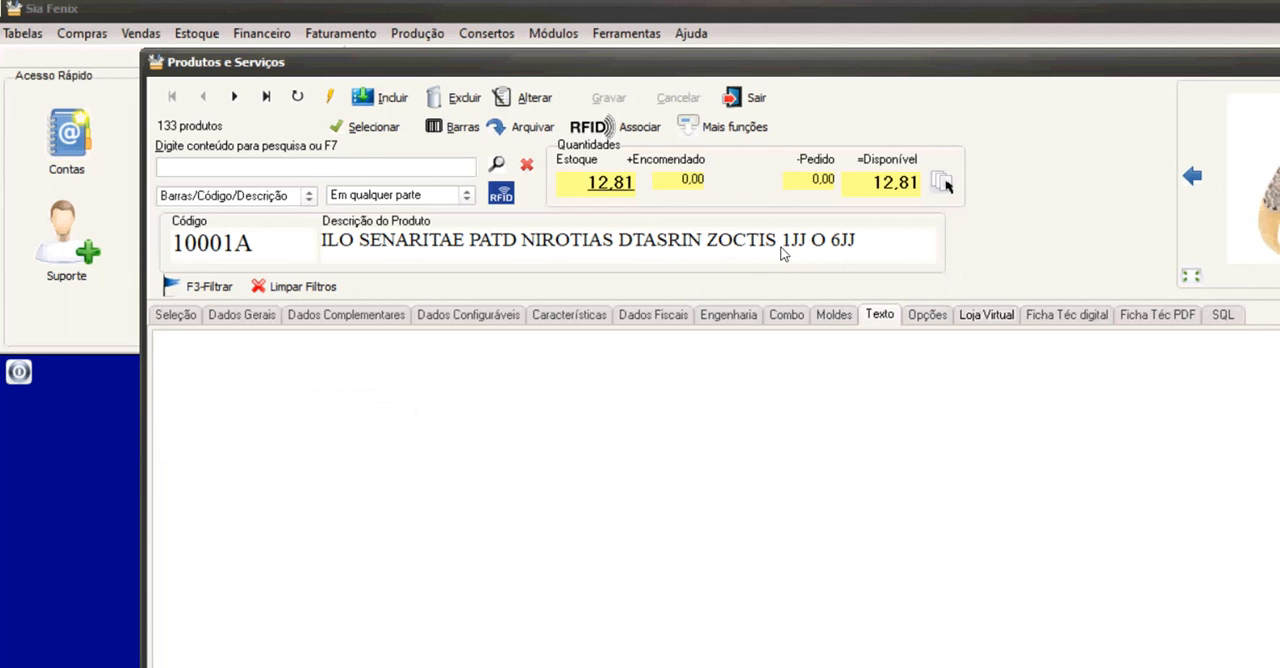
click(981, 314)
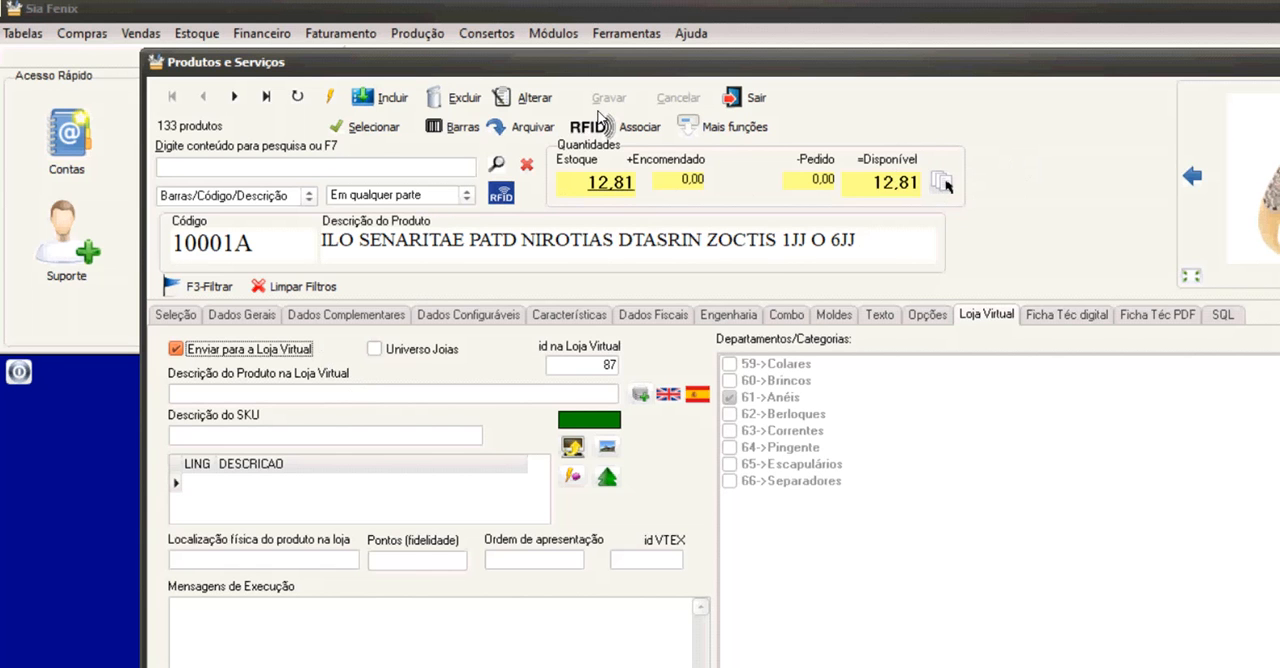
Look over the product's additional functions, such as Editar Ficha do Produto and Ficha de Estoque, and close the list.
click(742, 127)
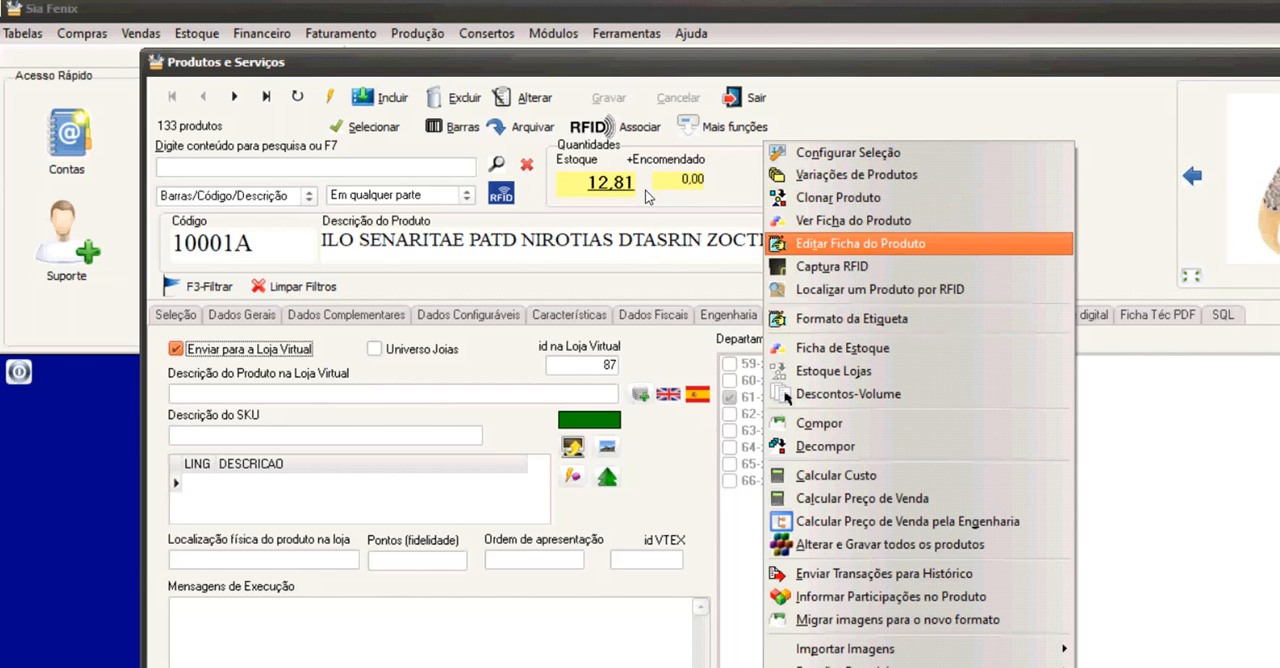
key(Down)
key(Down)
key(Down)
key(Down)
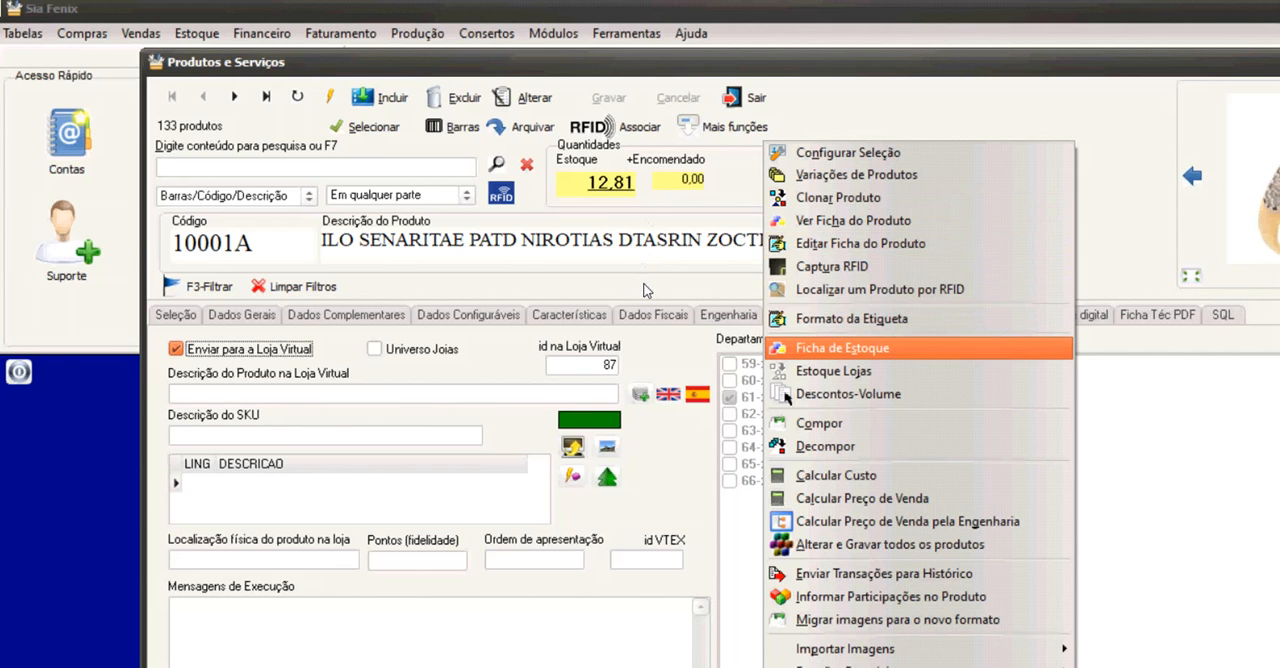
key(Up)
key(Up)
key(Up)
key(Up)
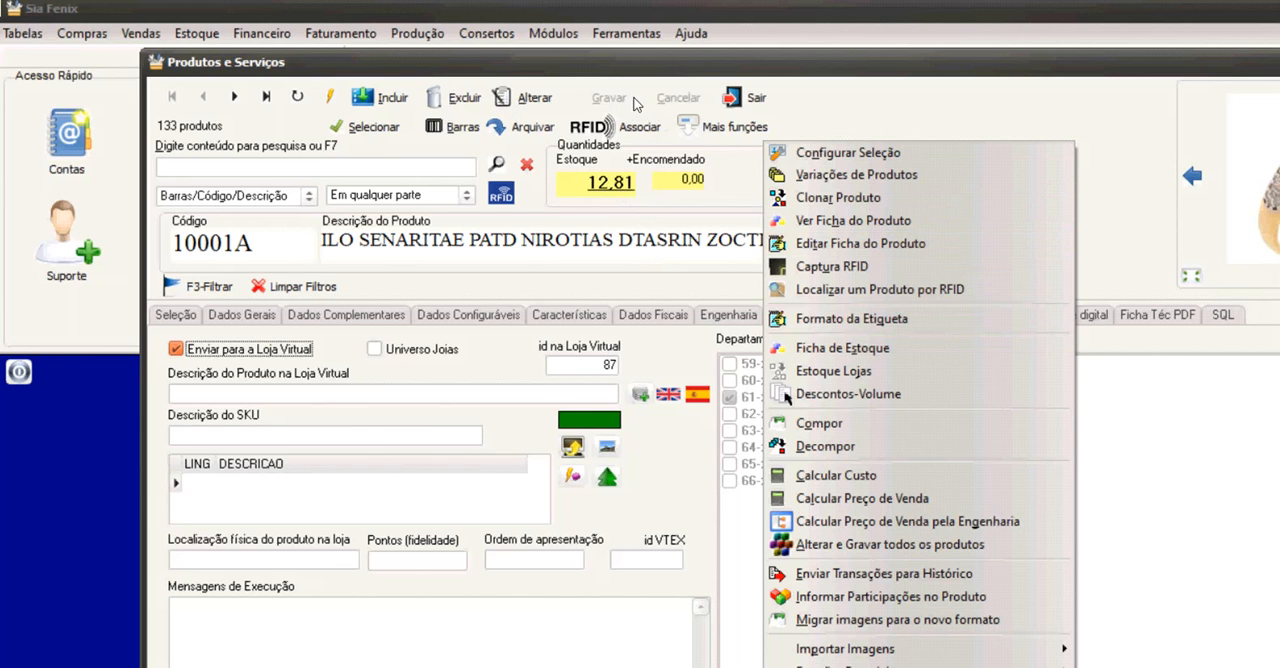
click(746, 105)
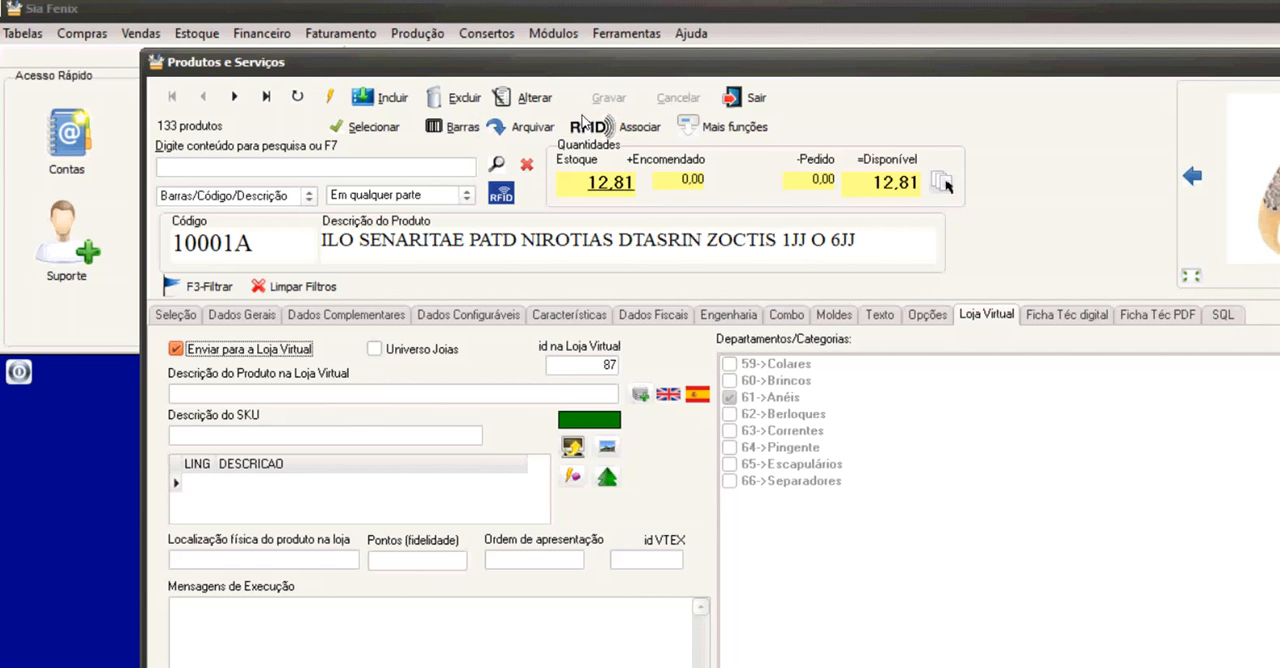
Review the additional functions again, from Ficha de Estoque and Descontos-Volume to Migrar imagens para o novo formato, and close the list.
click(736, 127)
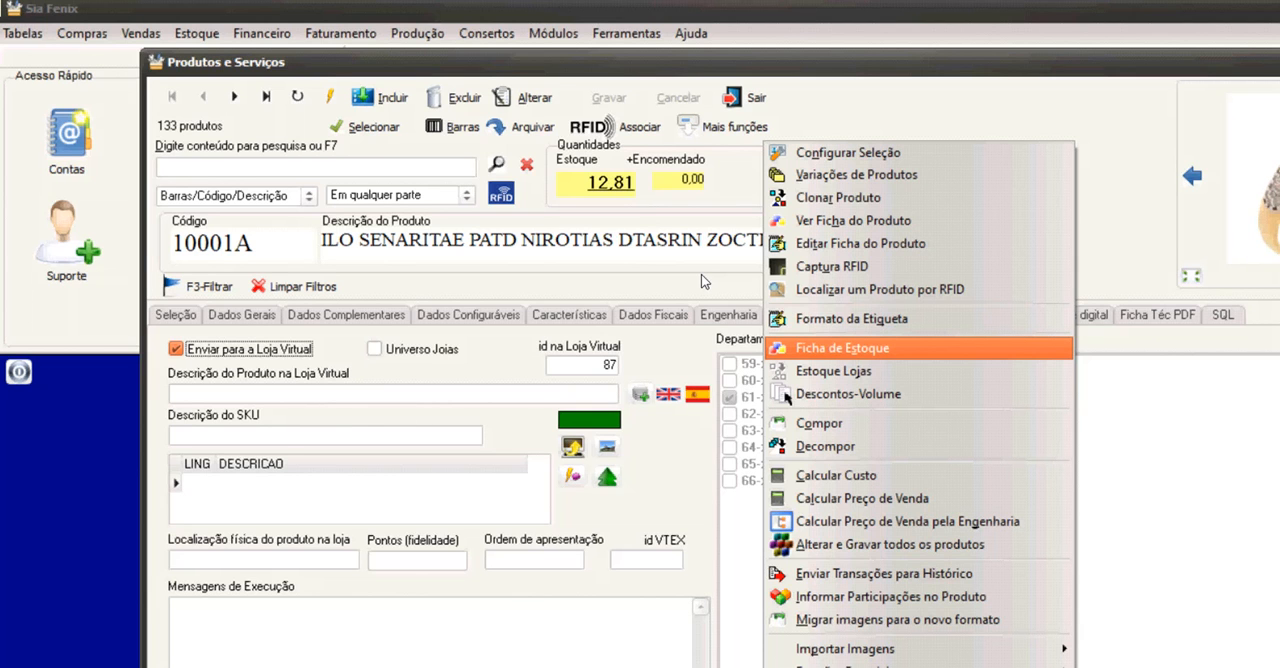
key(Down)
key(Down)
key(Down)
key(Down)
key(Down)
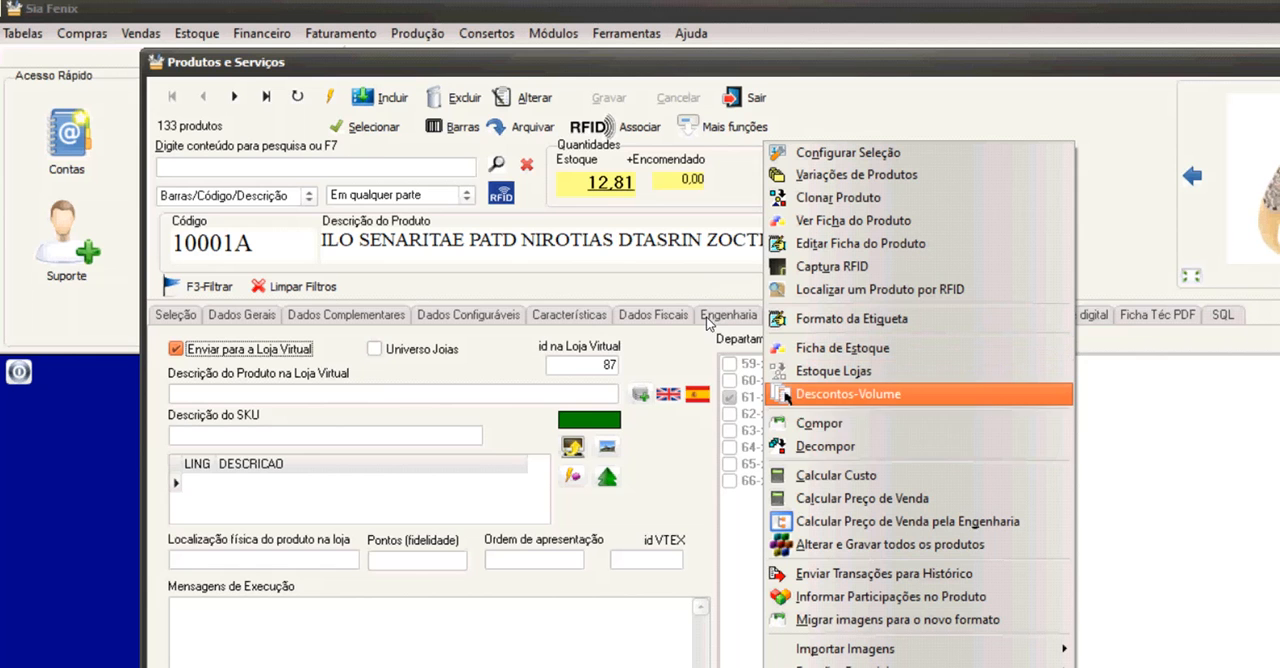
key(Up)
key(Up)
key(Up)
key(Down)
key(Down)
key(Down)
key(Down)
key(Down)
key(Down)
key(Down)
key(Down)
key(Down)
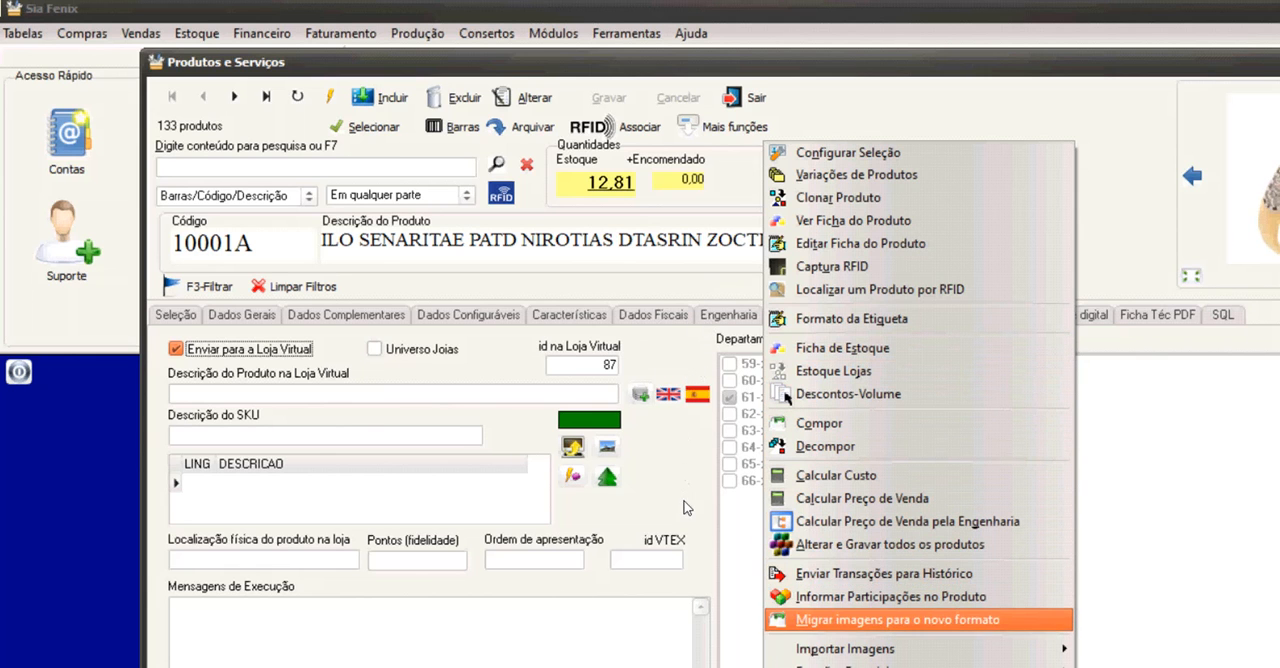
key(Up)
key(Up)
key(Up)
key(Up)
key(Up)
key(Up)
key(Up)
key(Up)
key(Up)
key(Up)
key(Up)
key(Up)
key(Up)
key(Up)
key(Up)
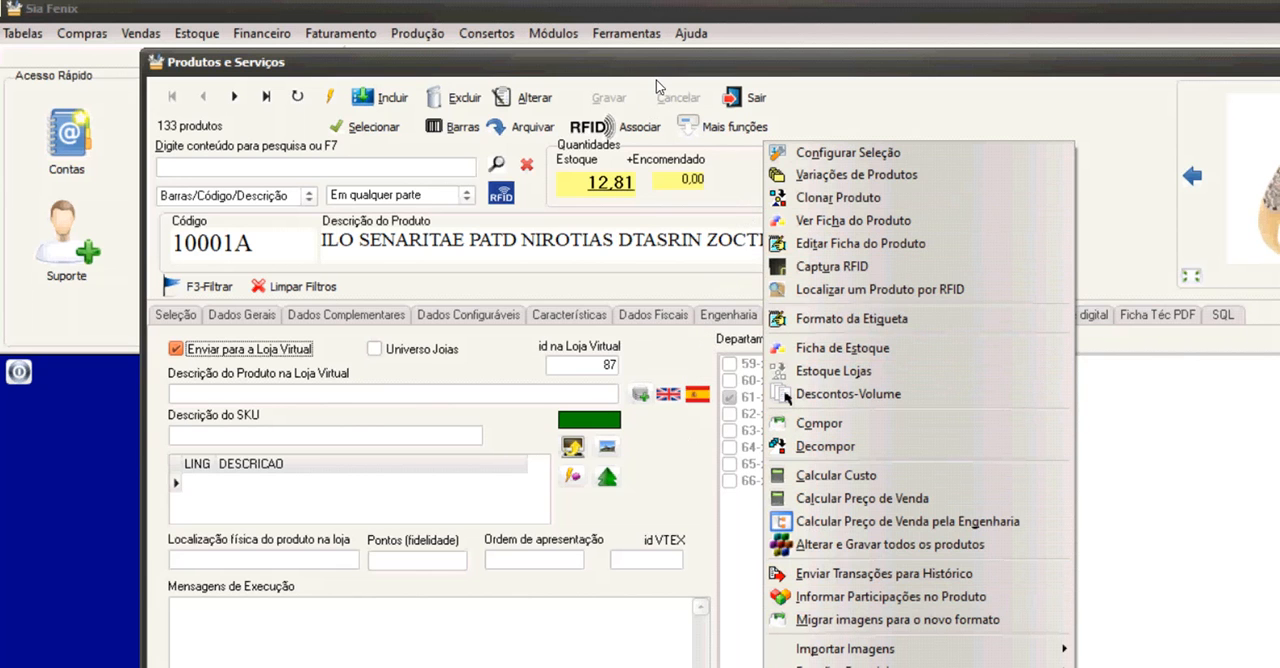
key(Escape)
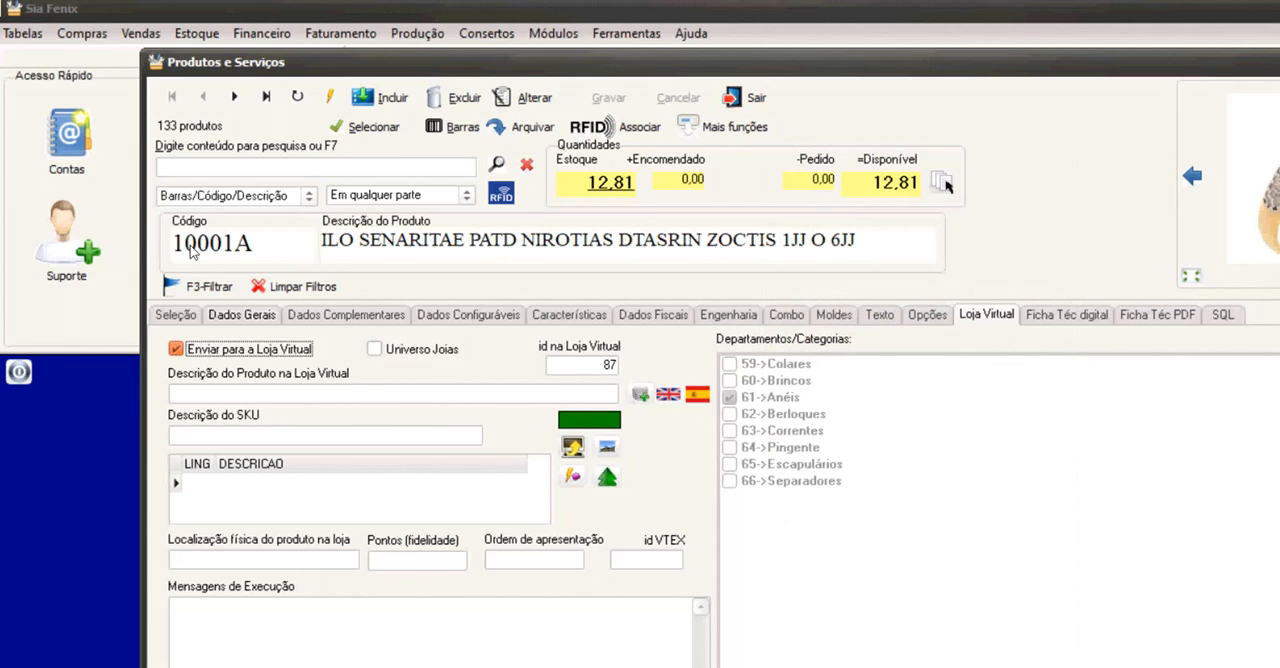
Return to product 10001A's general data and view its Dados Complementares.
click(244, 315)
click(314, 315)
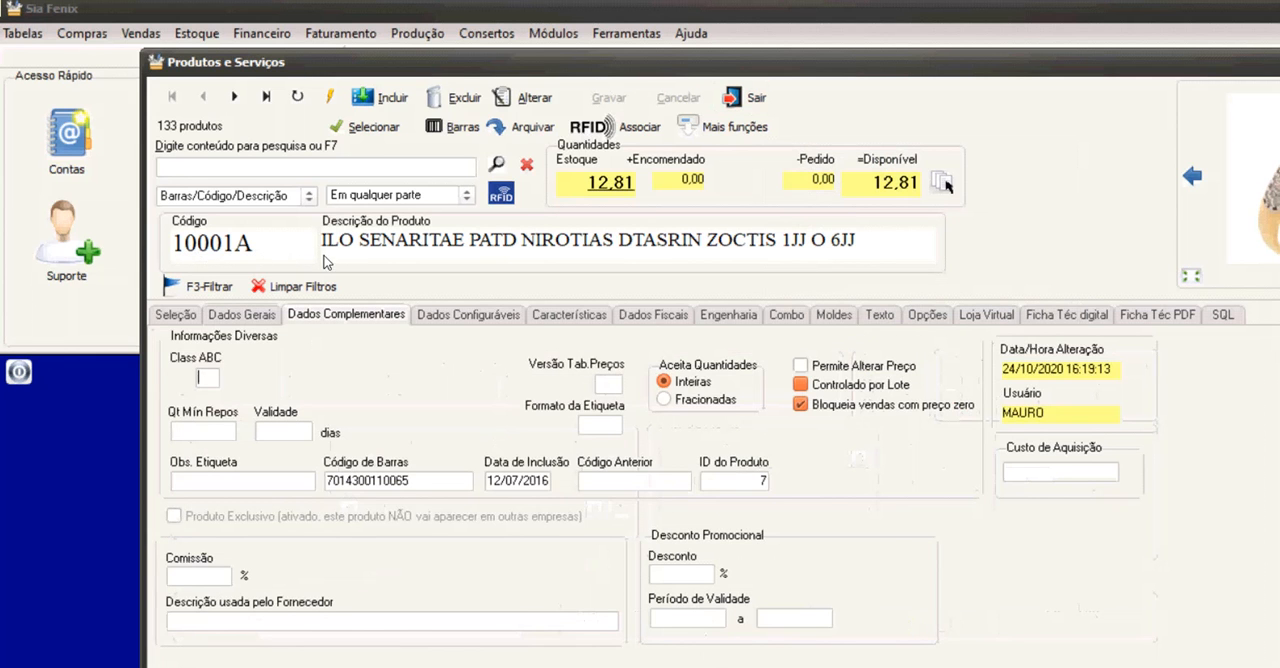
View product 10001A's Dados Configuráveis and Características, and look over the product filter options.
click(468, 315)
click(569, 315)
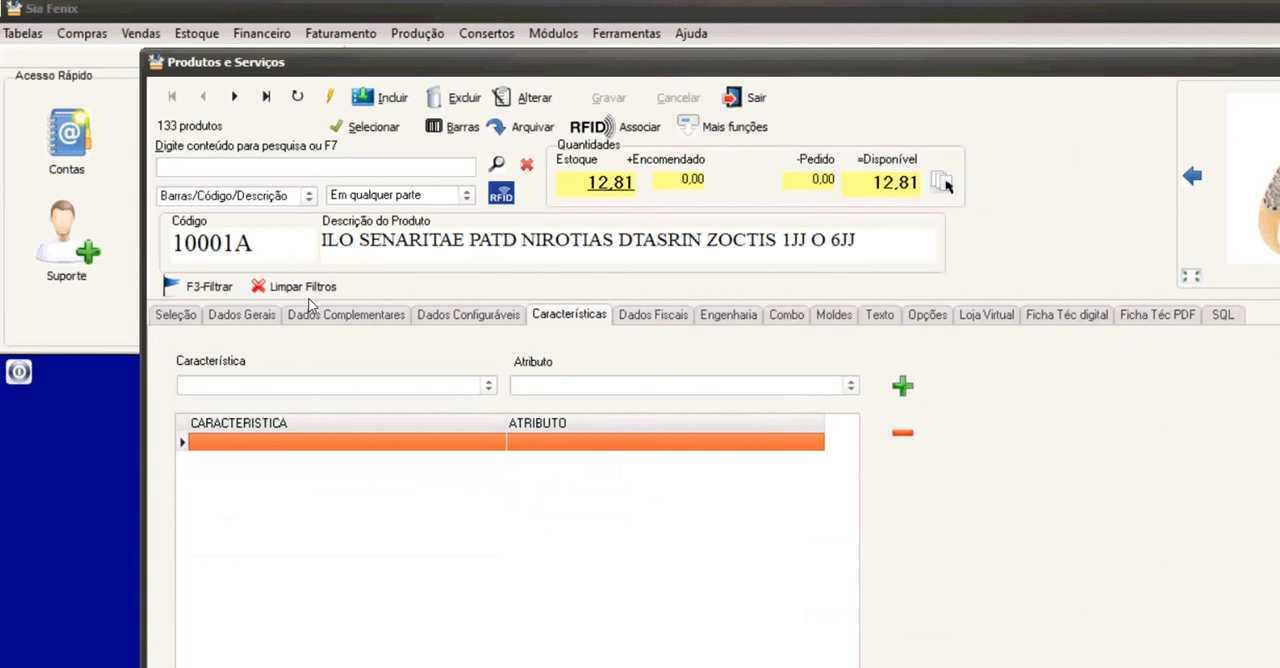
key(F3)
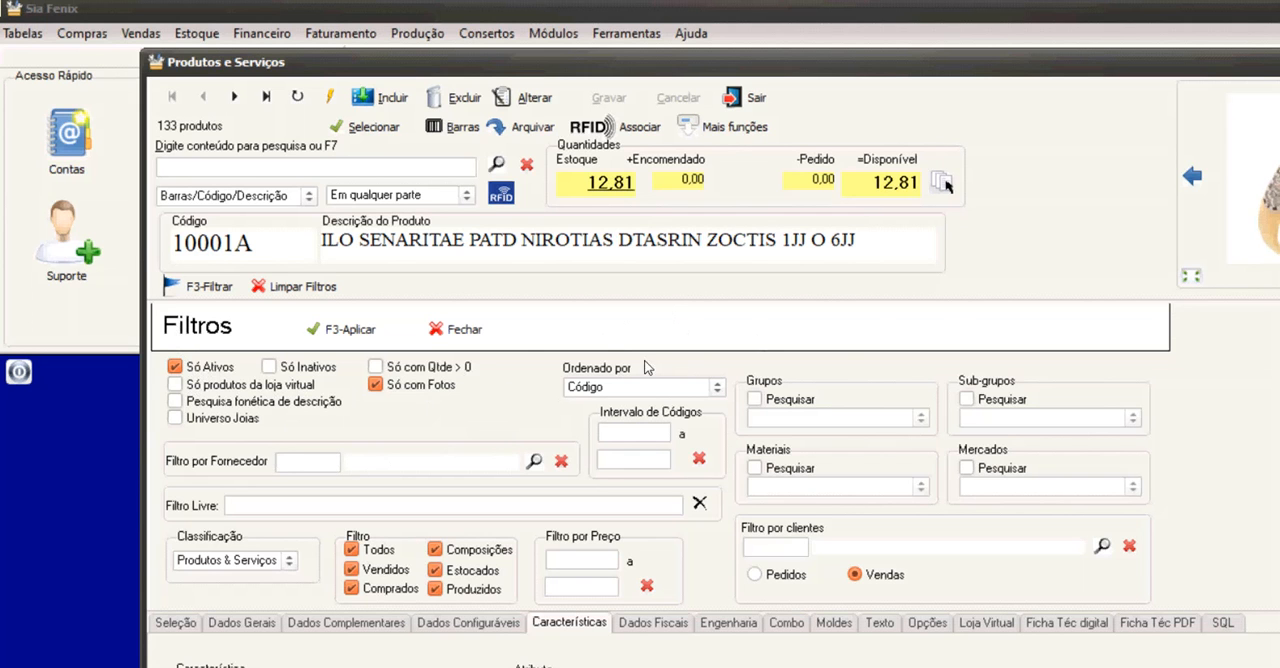
click(398, 454)
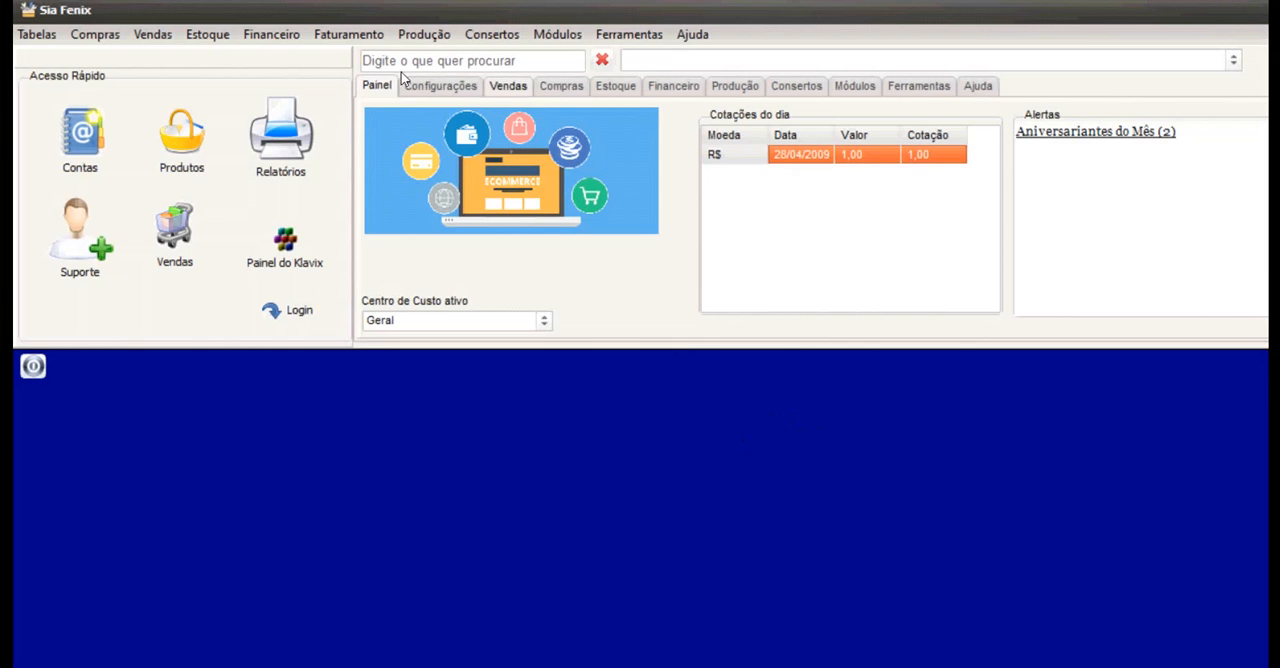
Open a new sales order (Pedido de Vendas) and add one unit of product 10001AC to it.
click(508, 86)
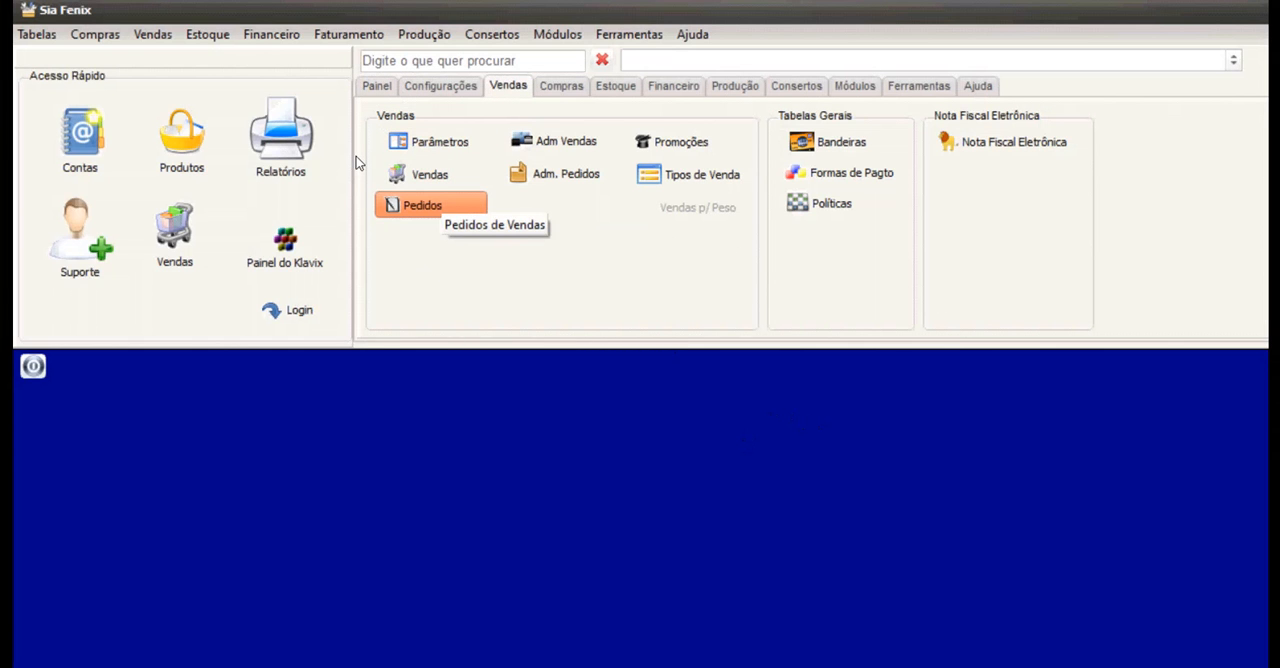
click(410, 207)
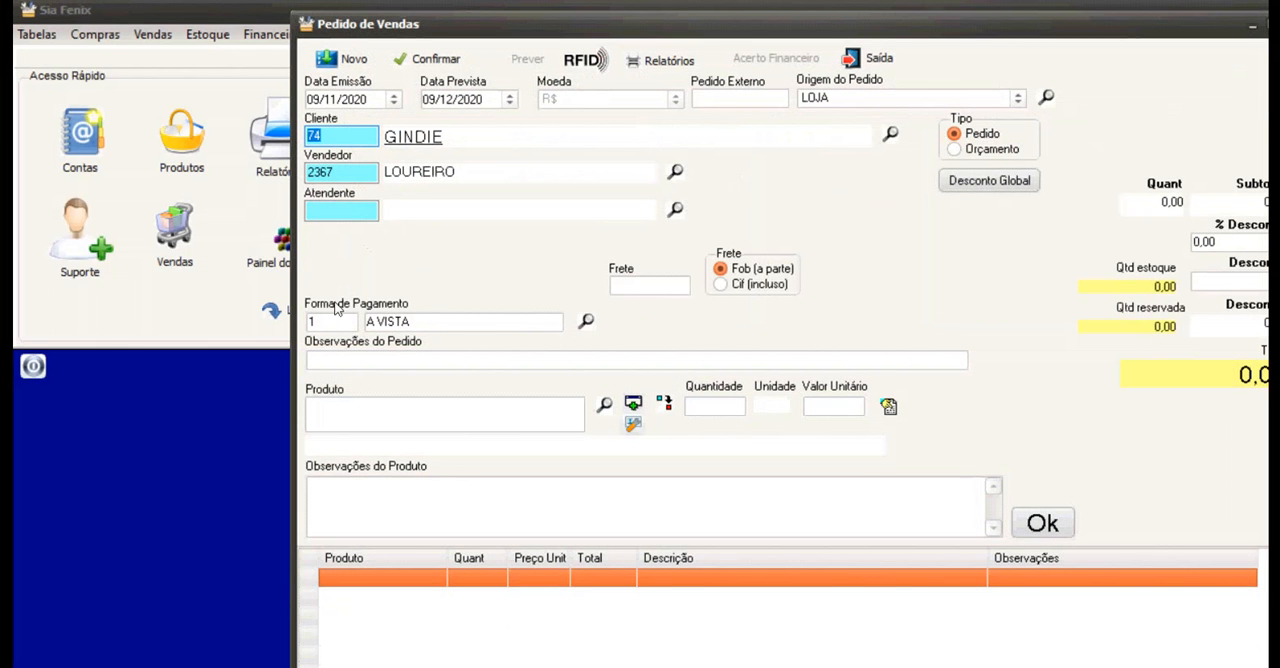
click(604, 405)
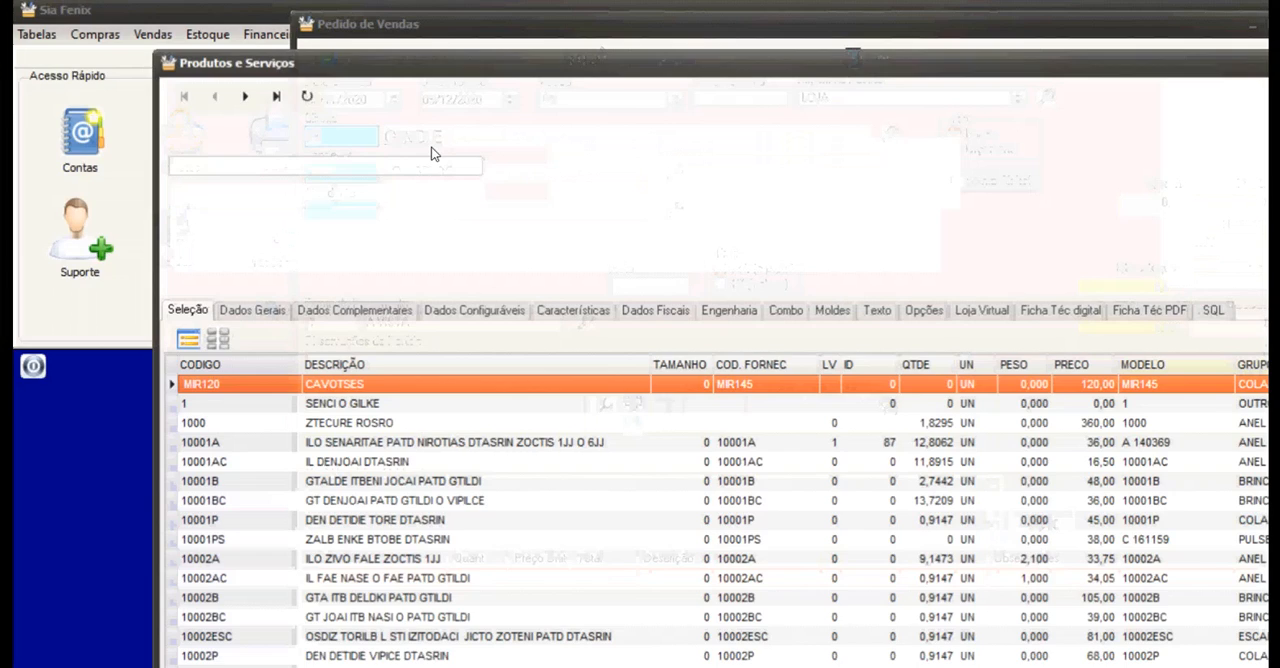
double_click(252, 462)
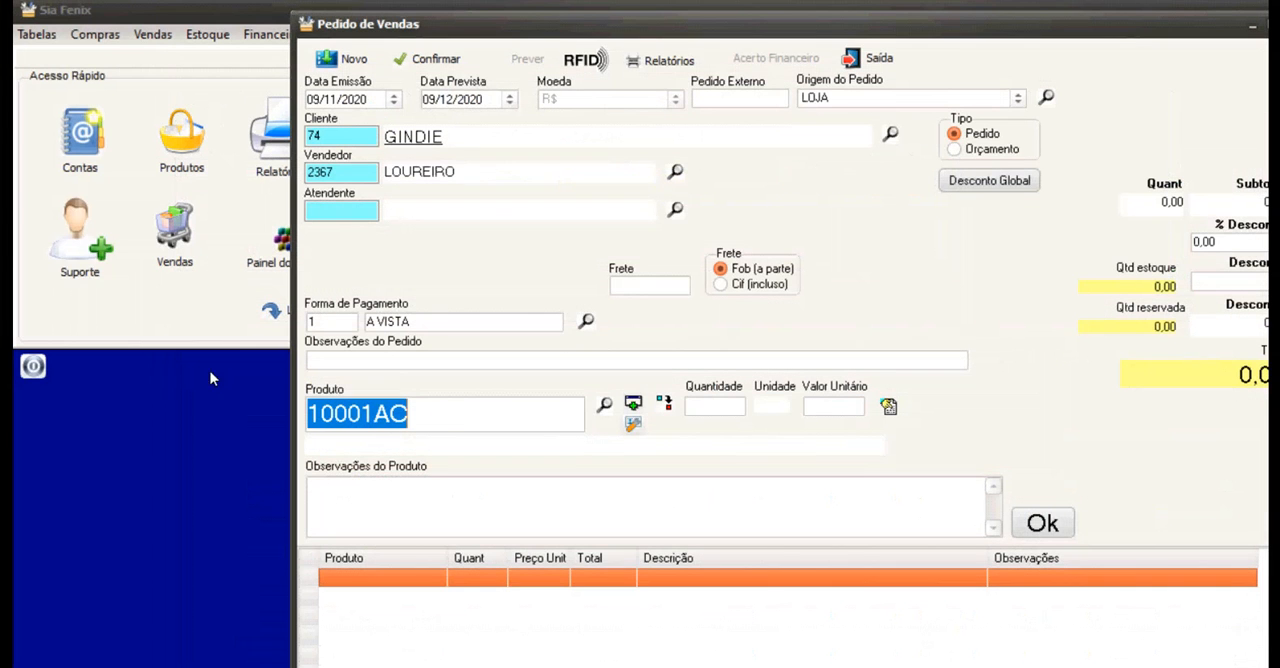
key(Return)
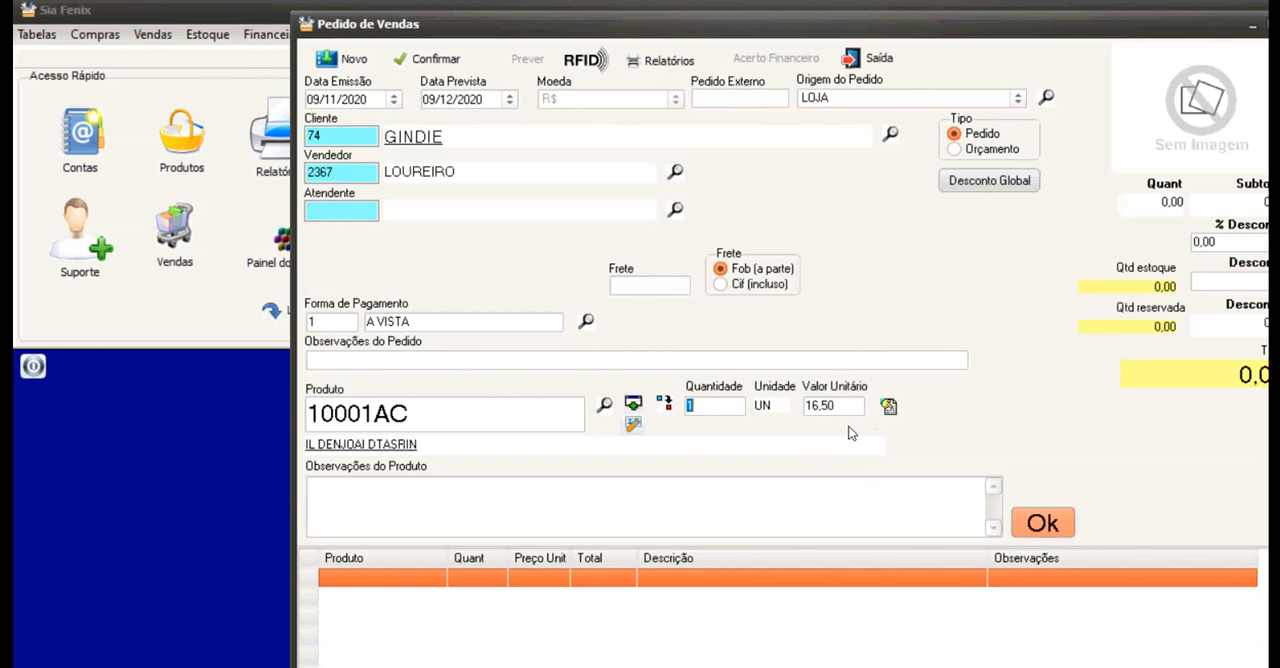
click(1042, 523)
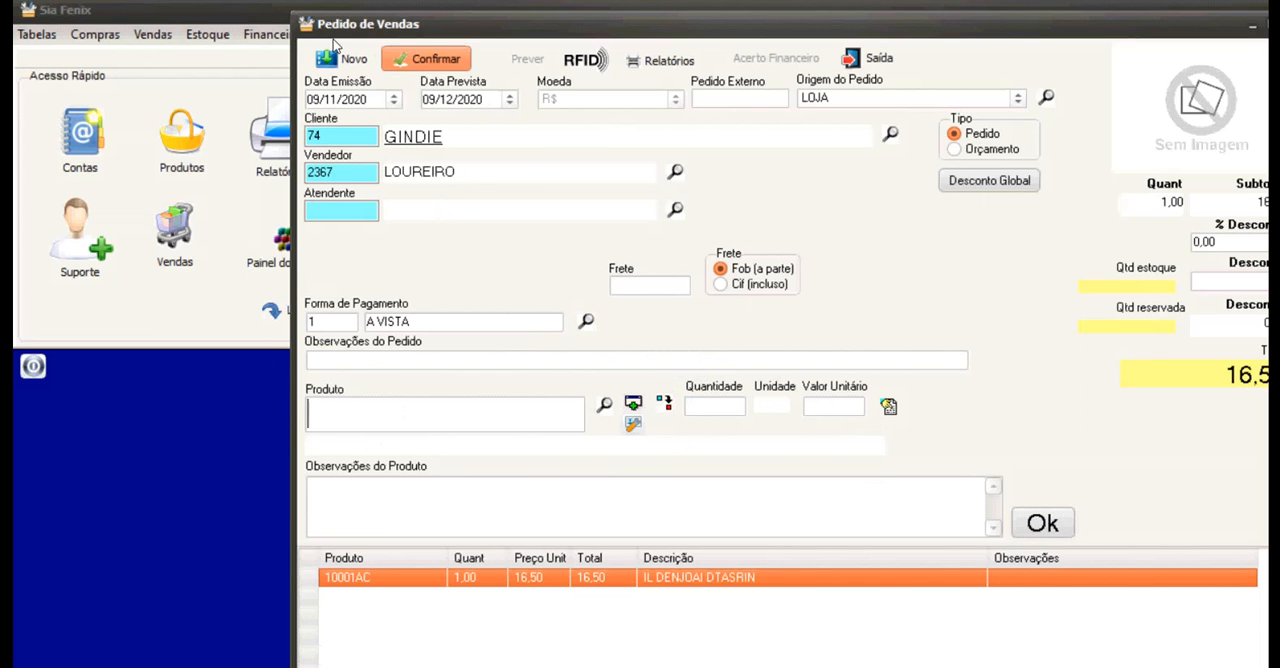
Confirm the sales order, close its print preview and leave the order entry.
click(424, 59)
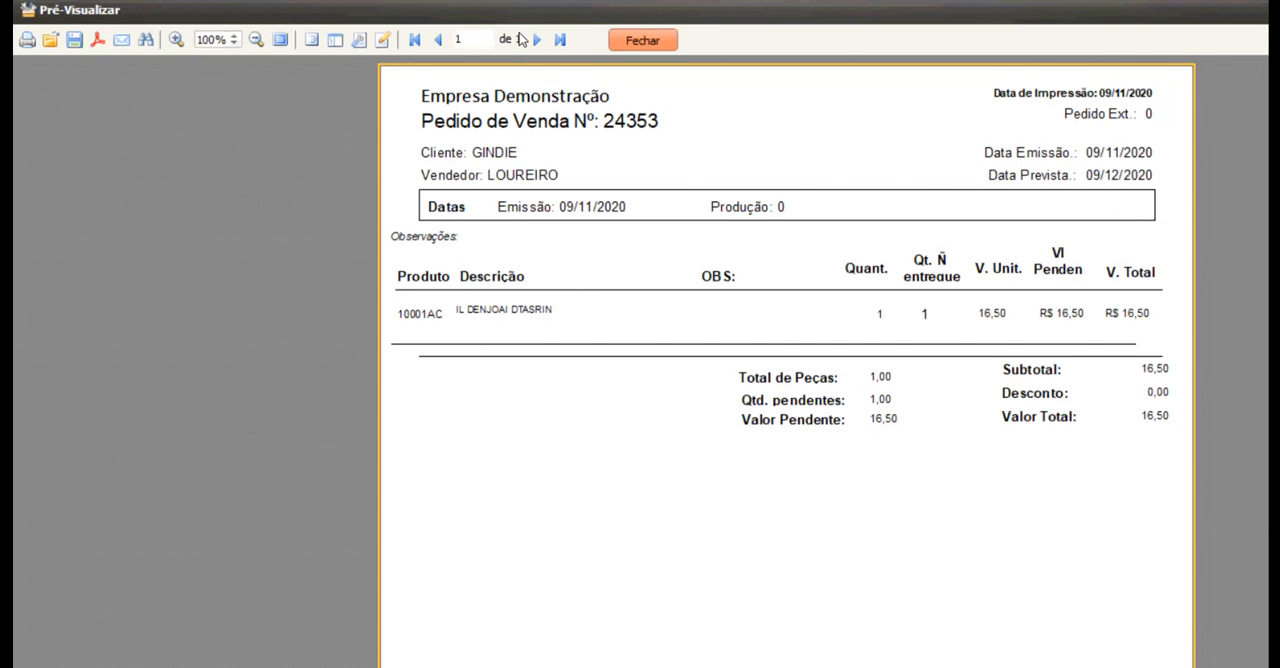
key(Escape)
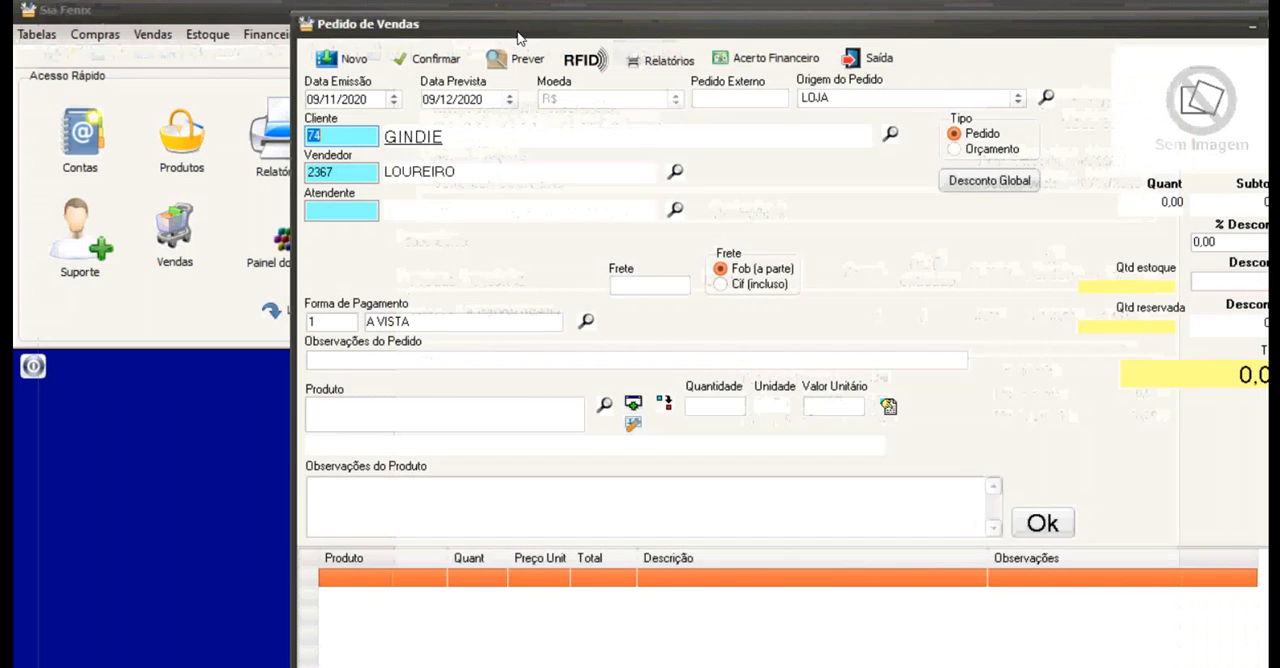
click(867, 58)
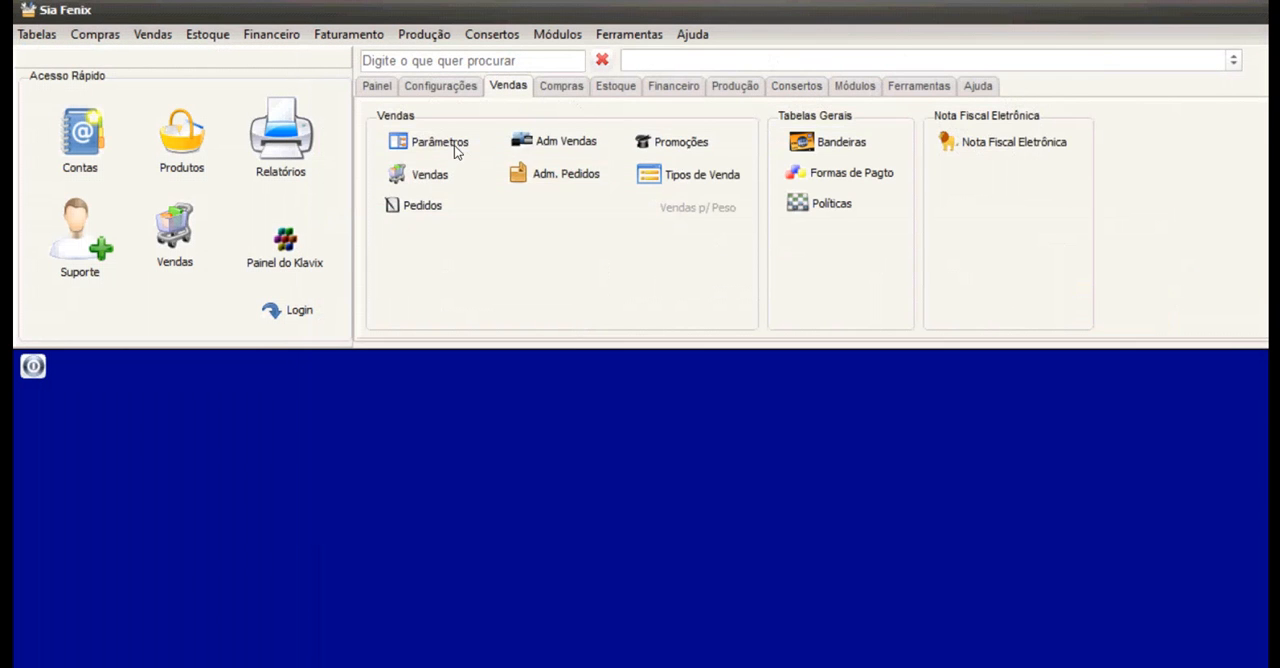
Open the sales order administration, preview the newest order as Boleta Personalizada and close the preview.
click(556, 173)
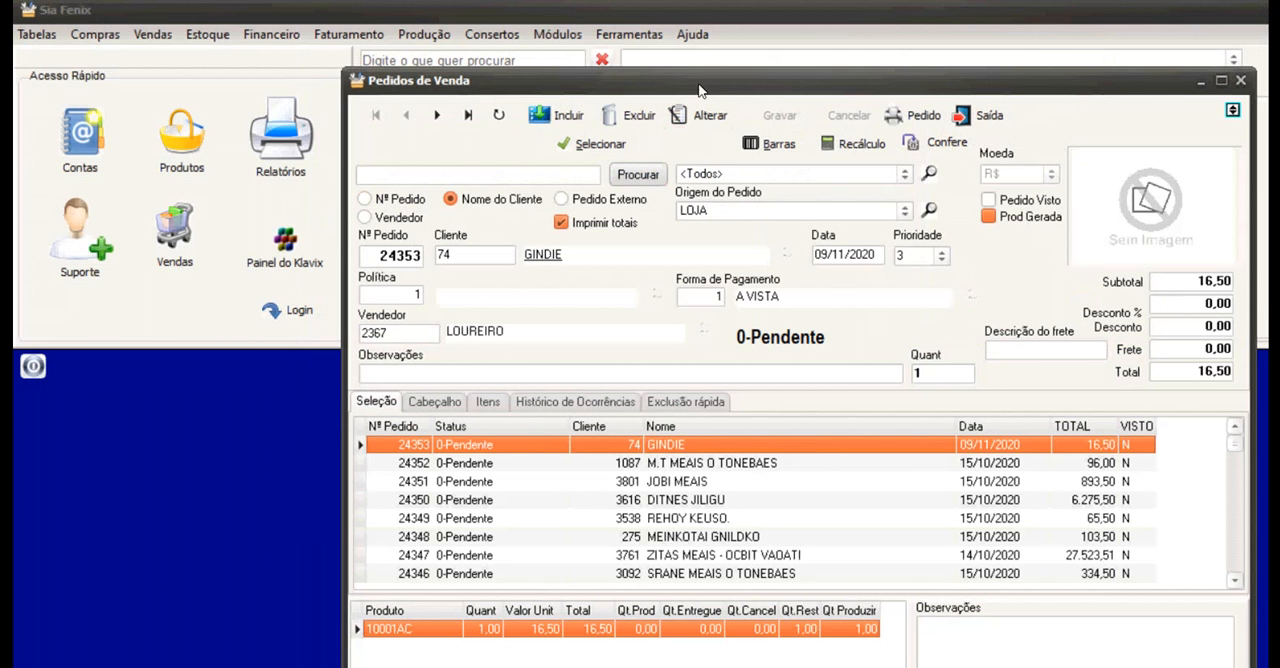
click(912, 115)
click(940, 140)
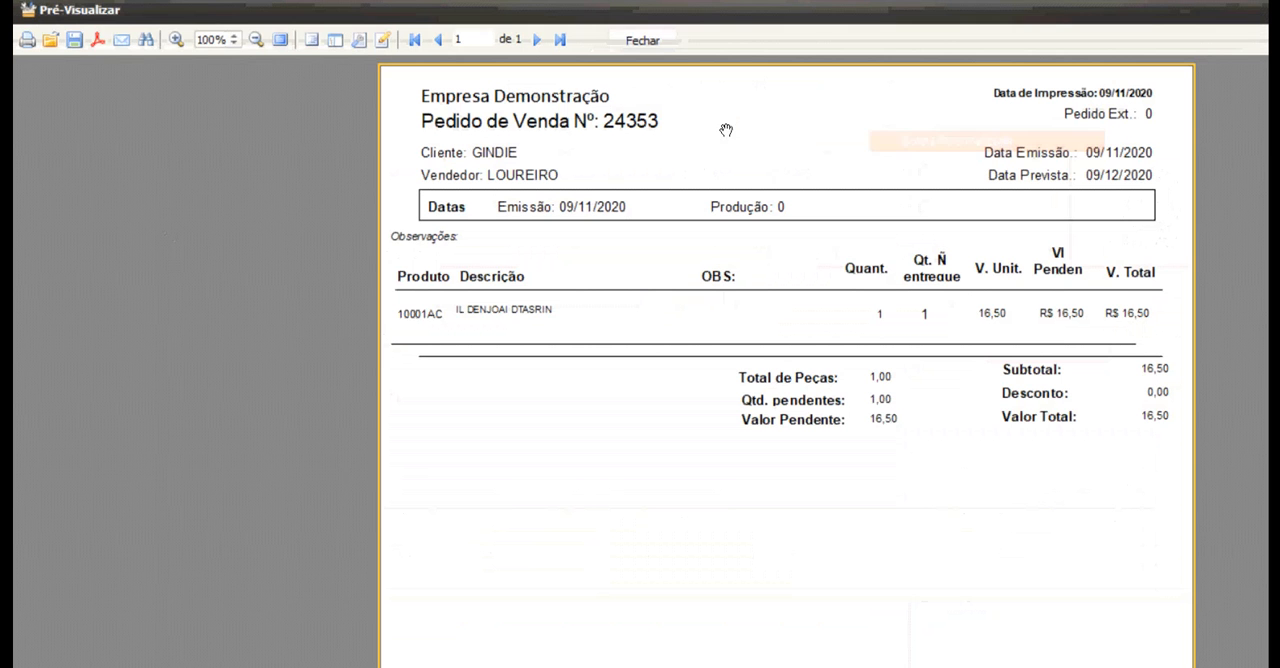
click(642, 40)
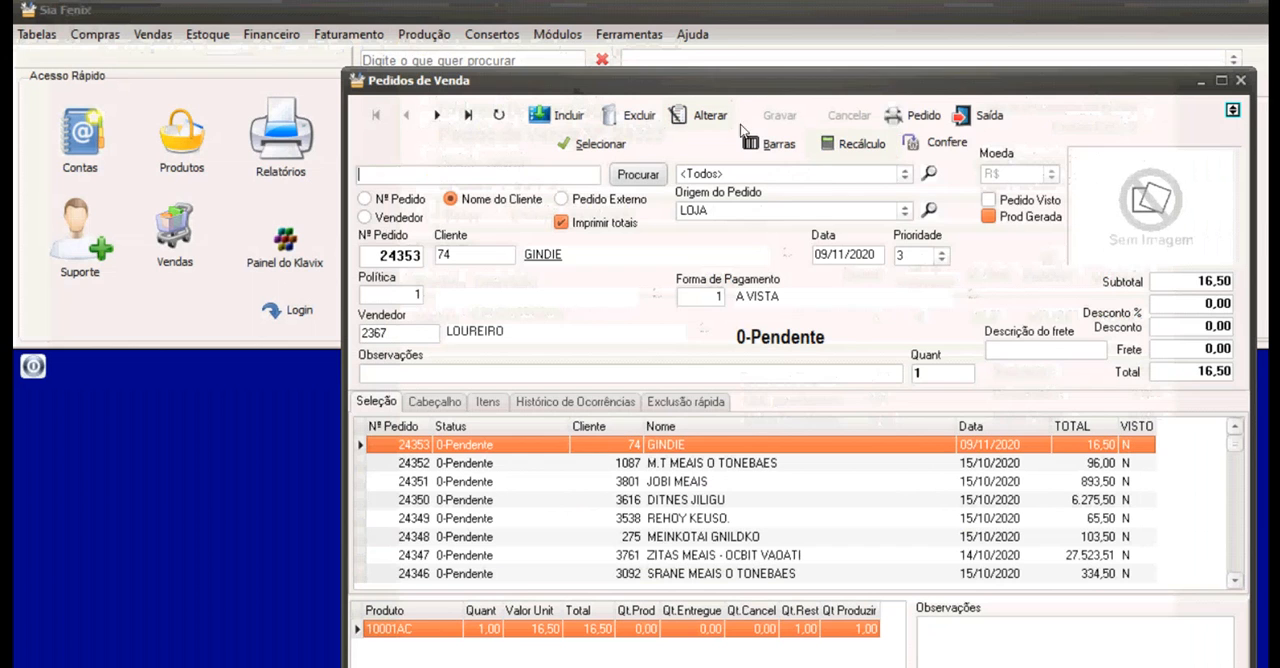
Open the Boleta Personalizada layout for editing and shift the report title's group of fields up and left to the band's edge.
click(912, 115)
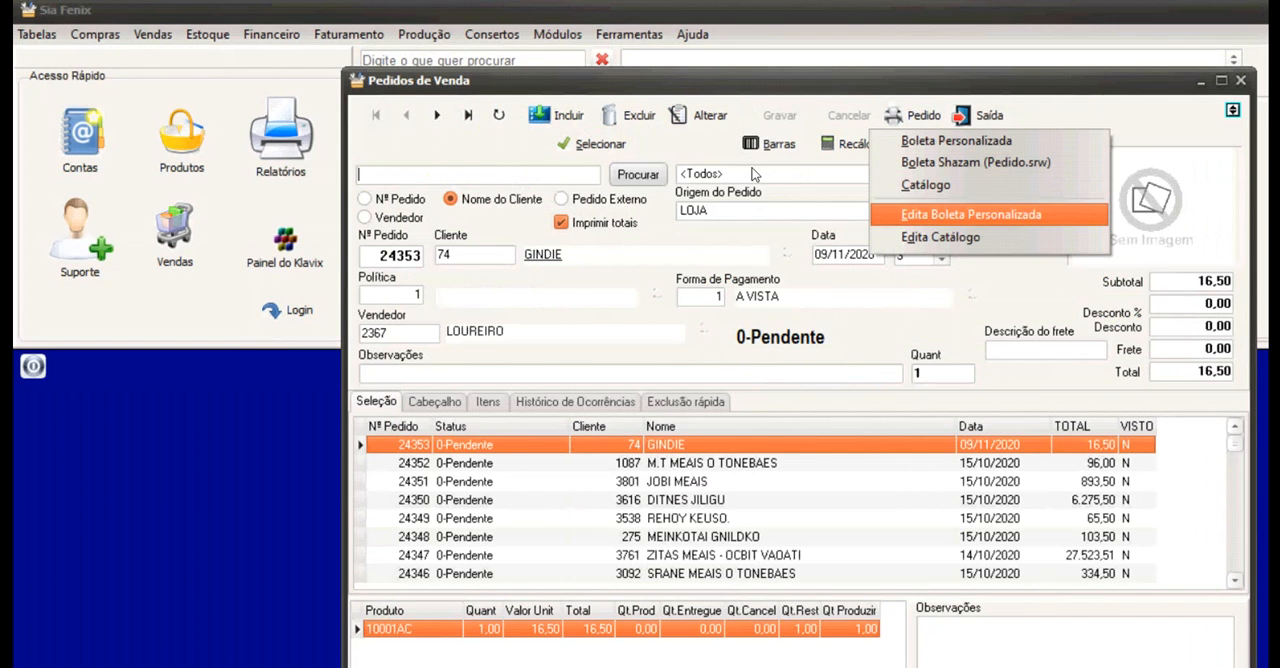
click(971, 214)
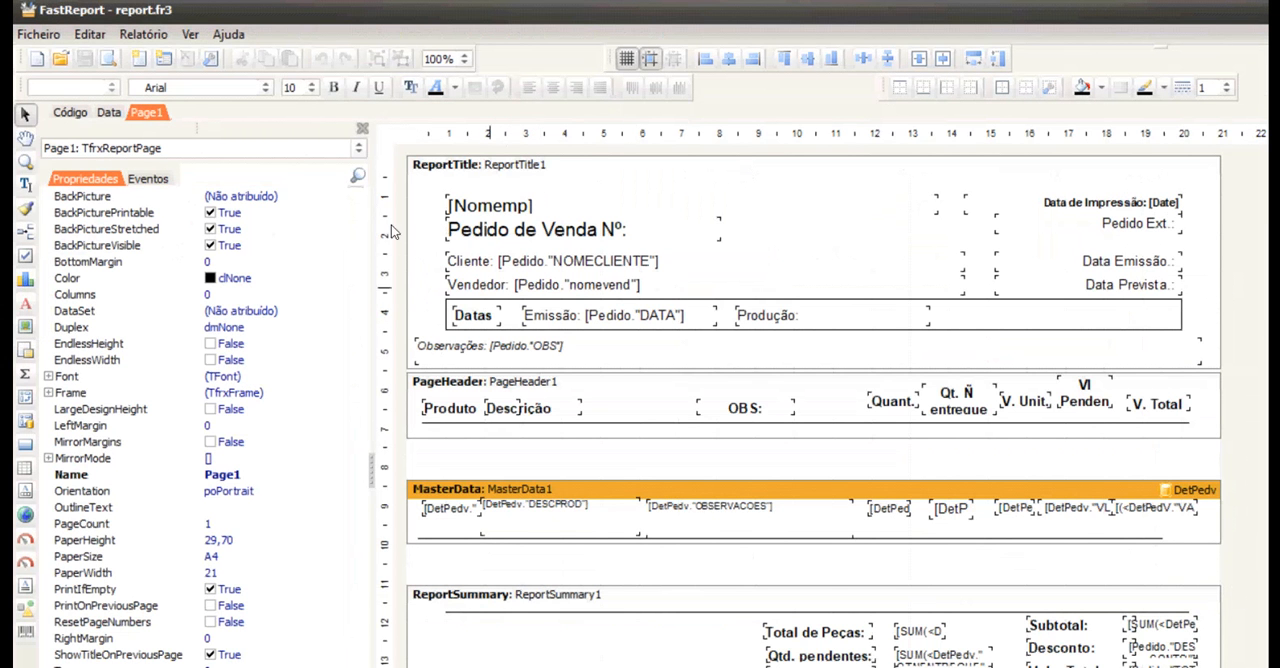
drag(422, 180, 957, 270)
drag(447, 200, 406, 190)
click(951, 187)
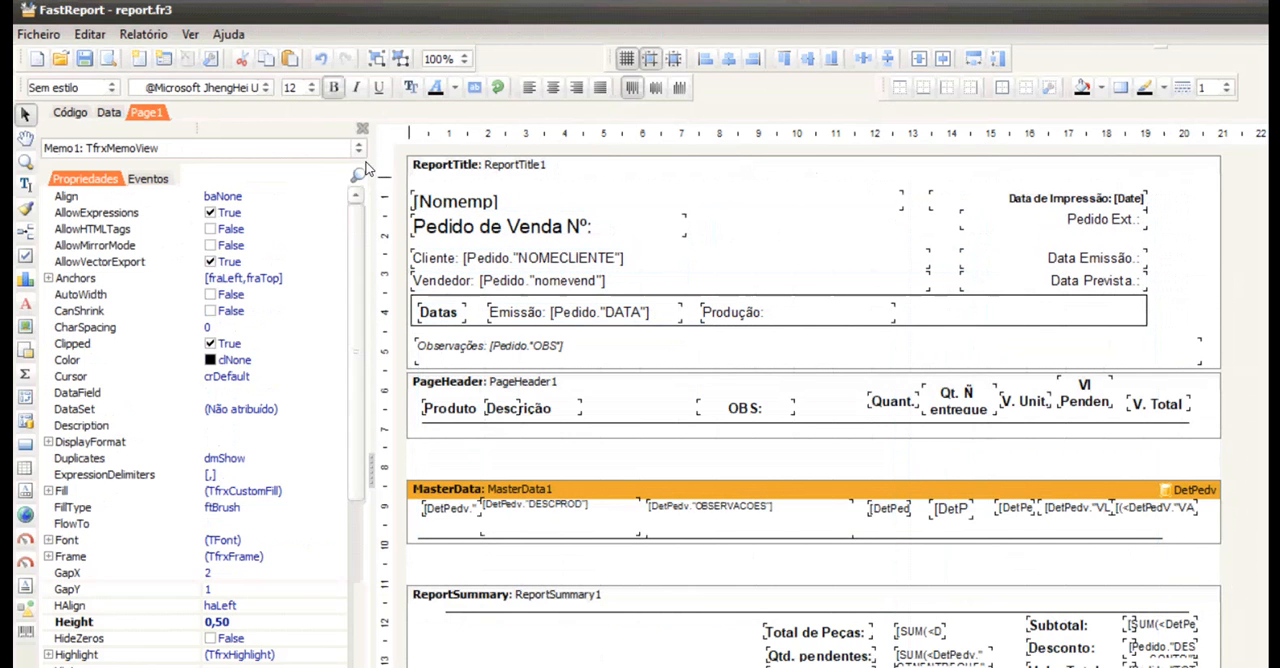
Format the [Nomemp] field in Bradley Hand ITC size 14, enlarge its height to 0,70, and save and close the report layout.
click(212, 81)
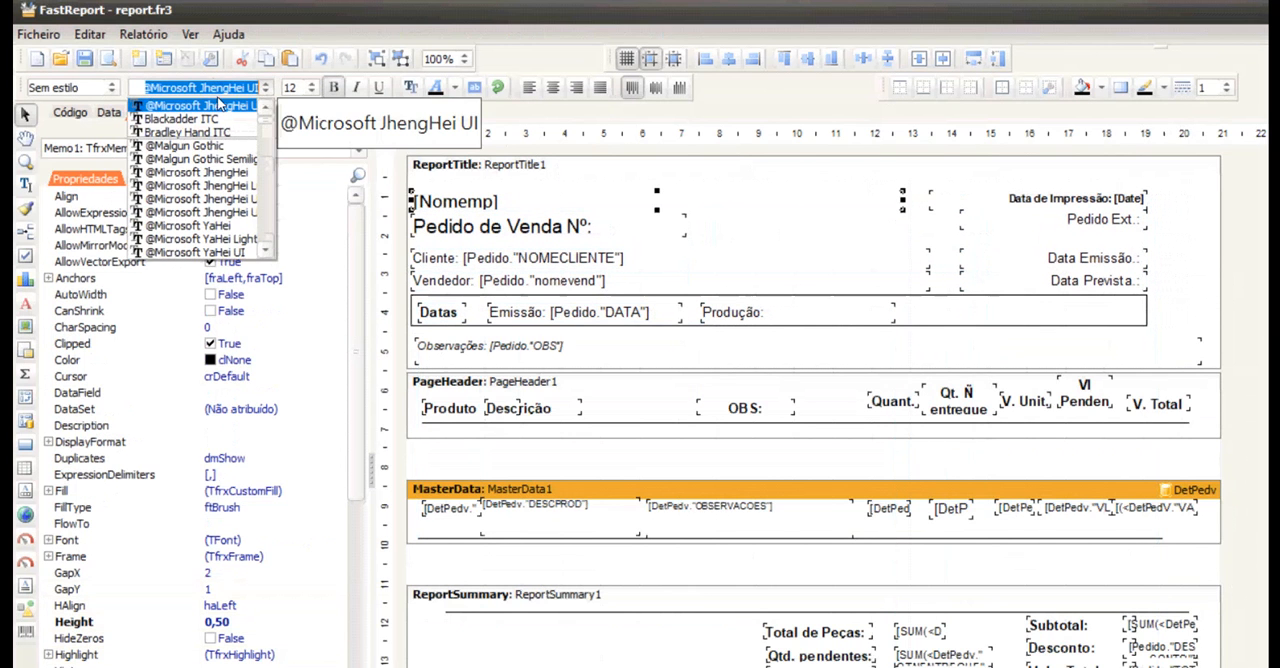
click(185, 132)
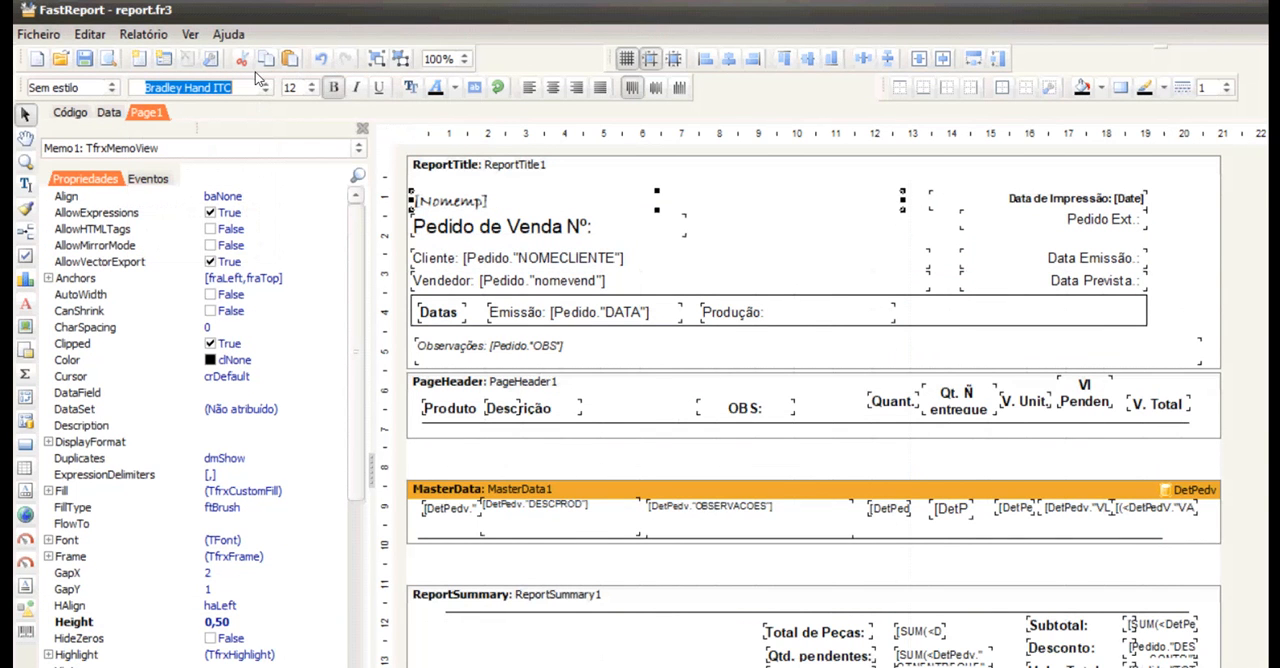
click(311, 87)
click(290, 211)
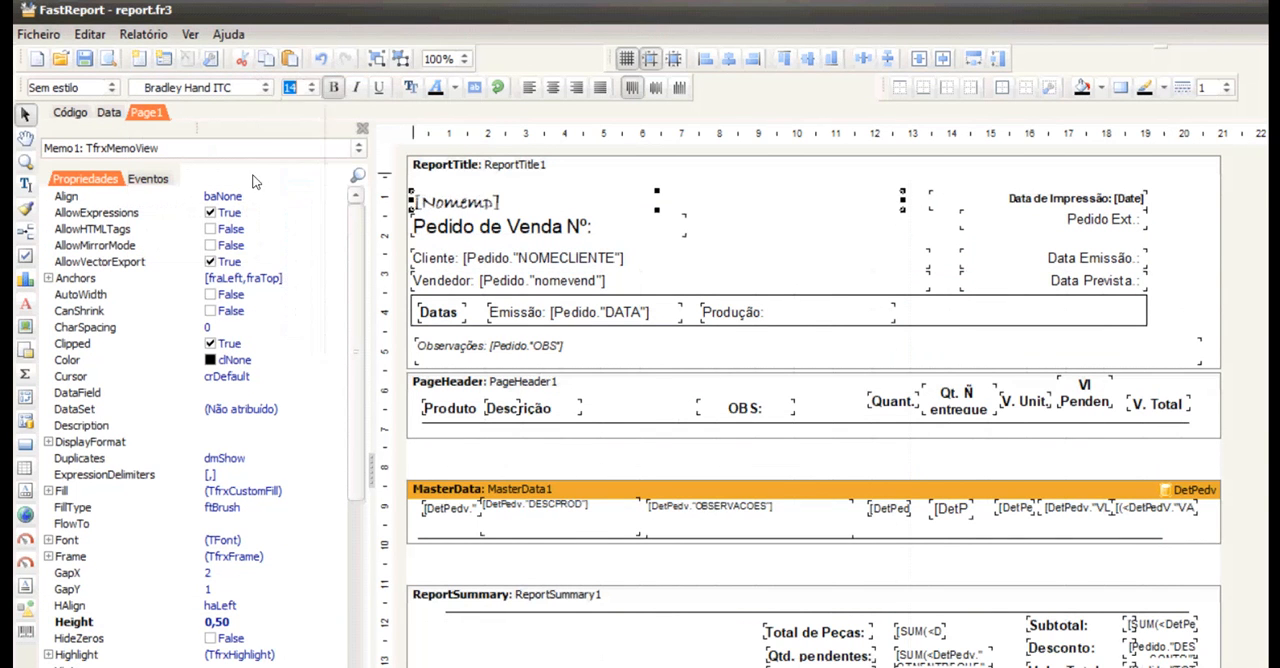
drag(657, 190, 657, 182)
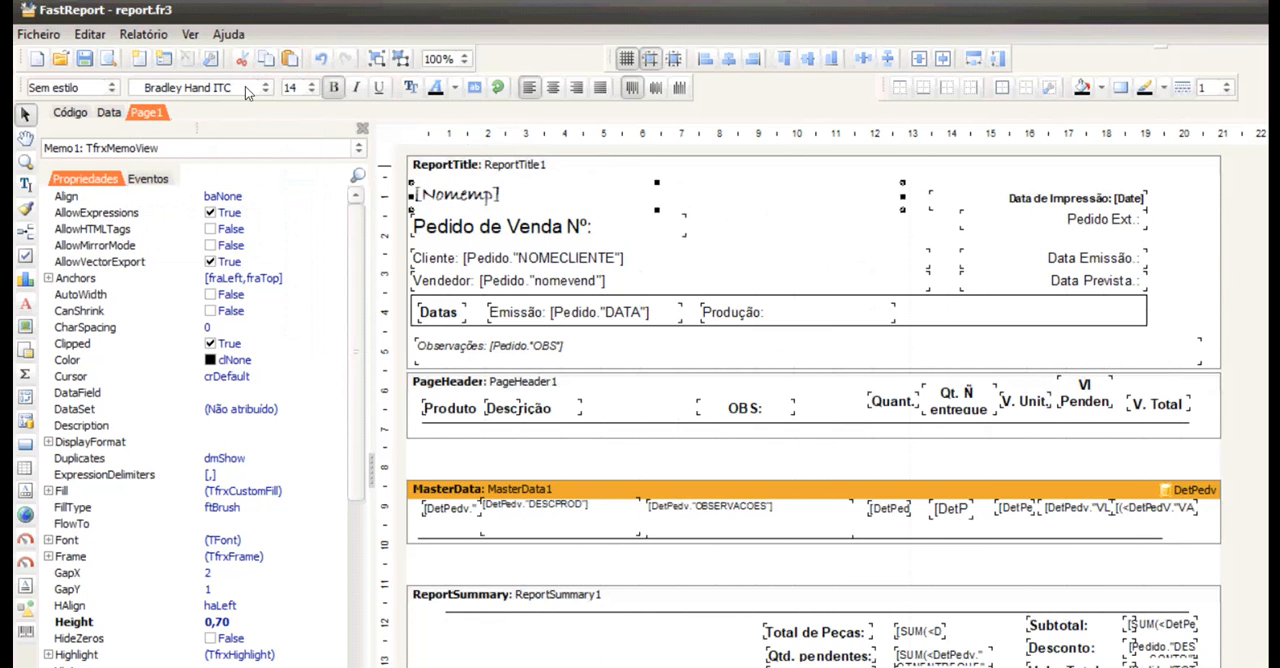
click(84, 58)
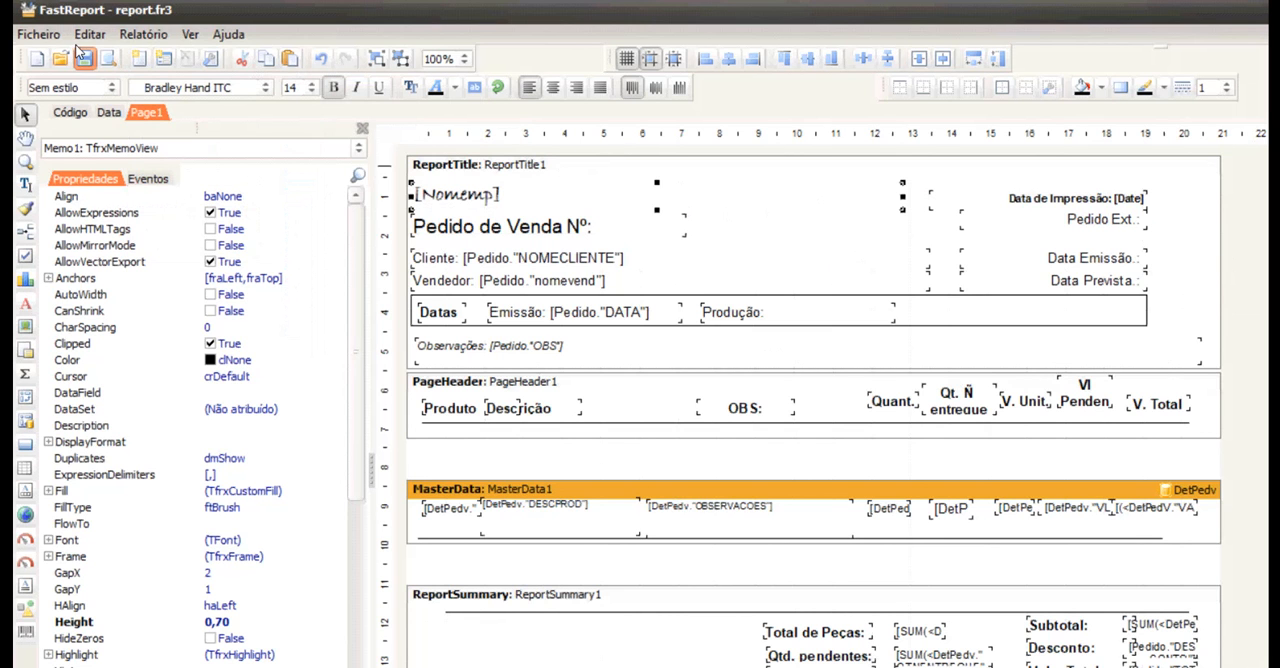
click(1263, 10)
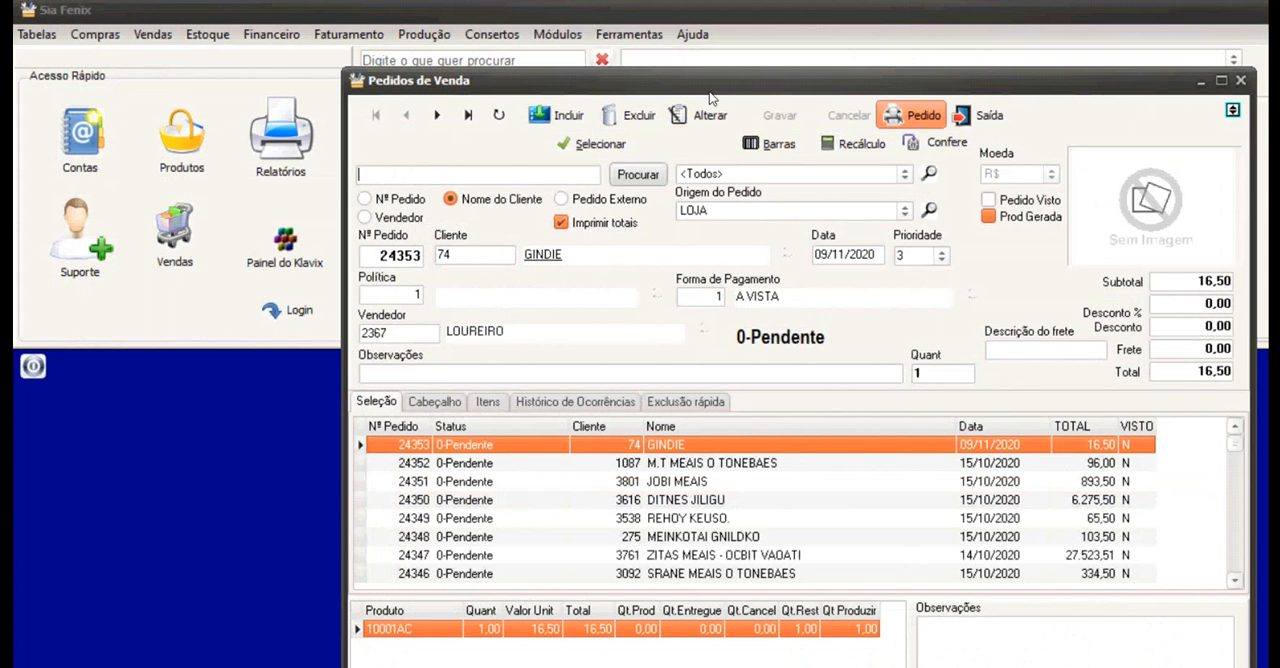
Preview the newest order with the edited Boleta Personalizada and close the preview.
click(912, 115)
key(Down)
key(Return)
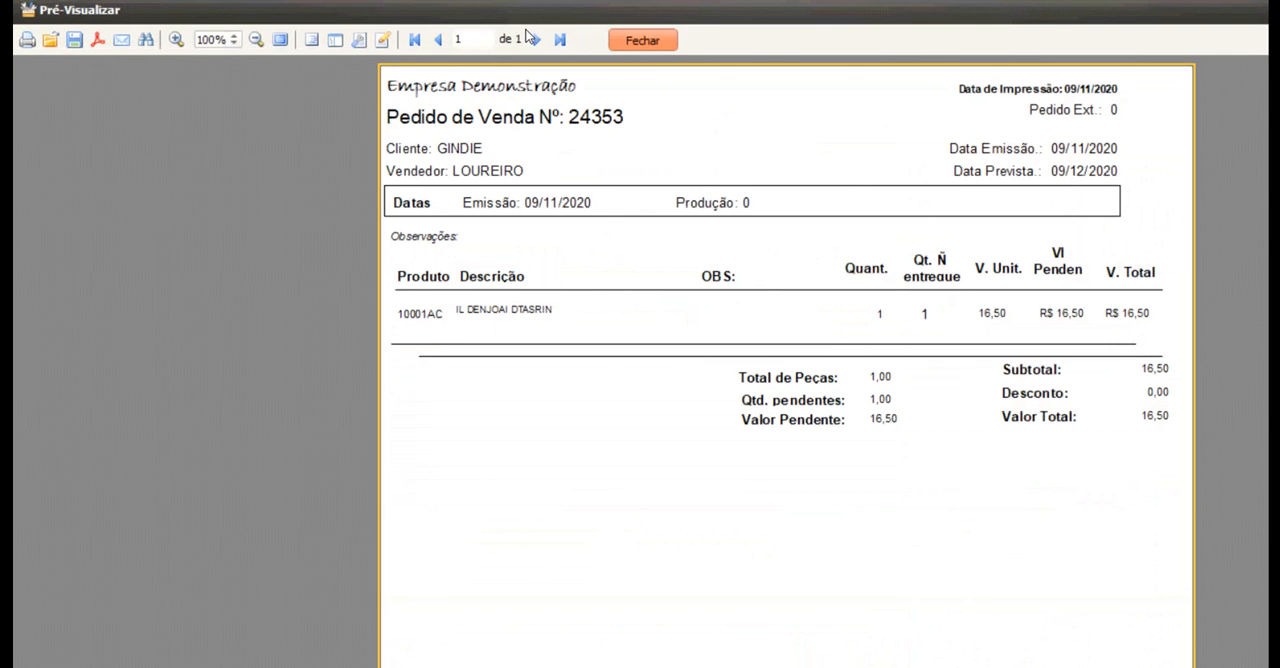
click(640, 40)
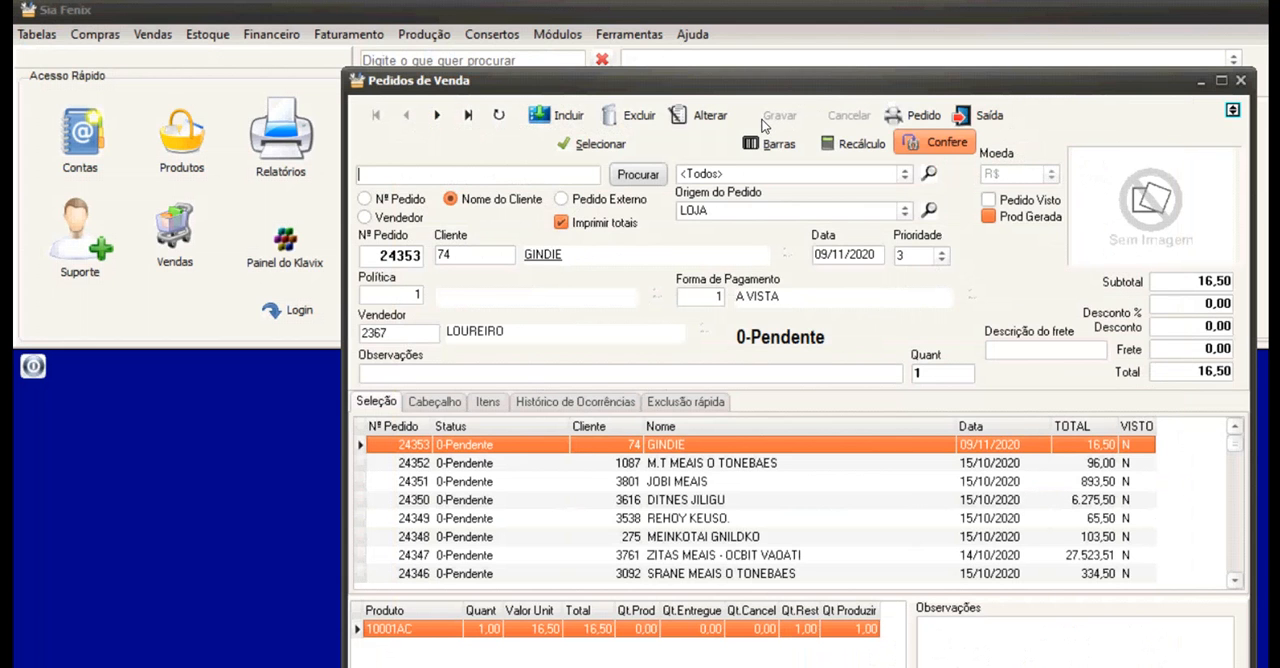
Select the second order in the list, look over its print options, and view and close its Conferência.
key(Down)
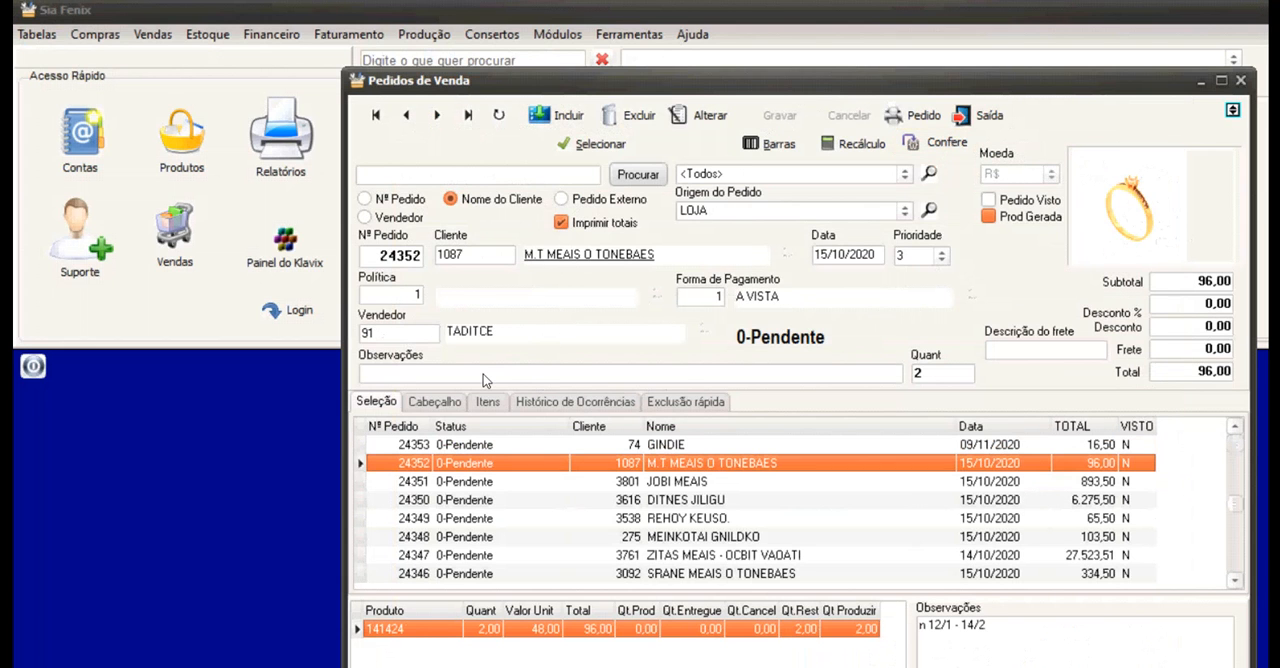
click(908, 114)
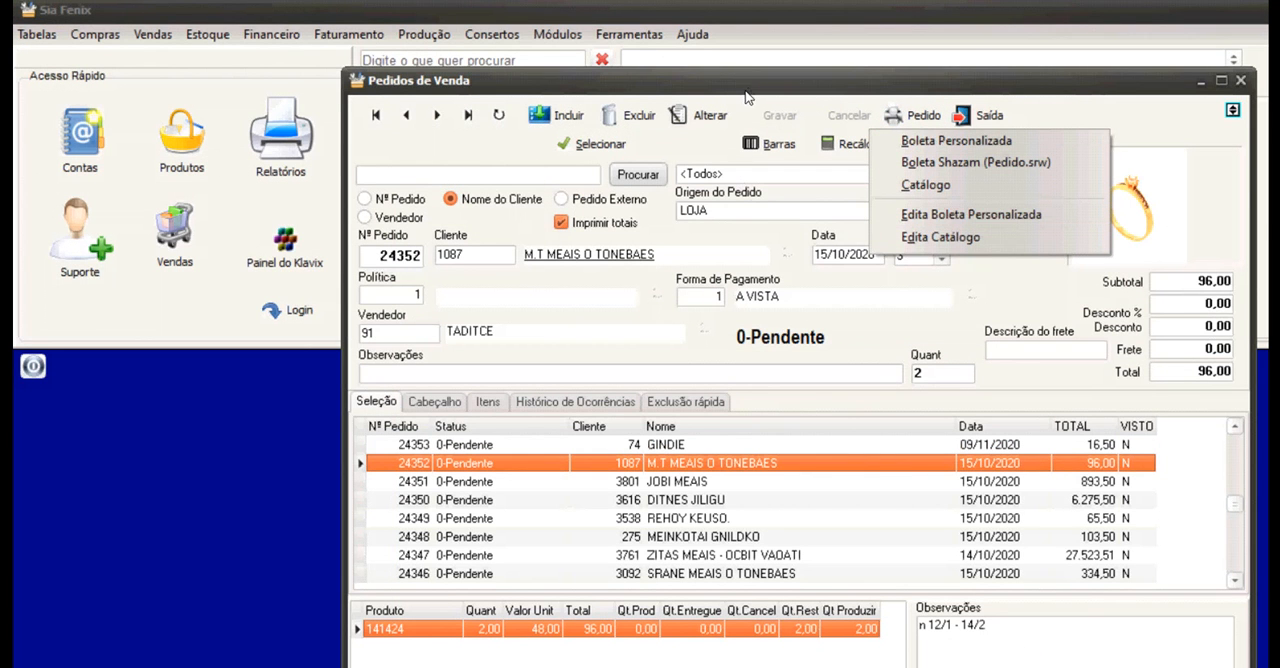
click(735, 235)
click(937, 142)
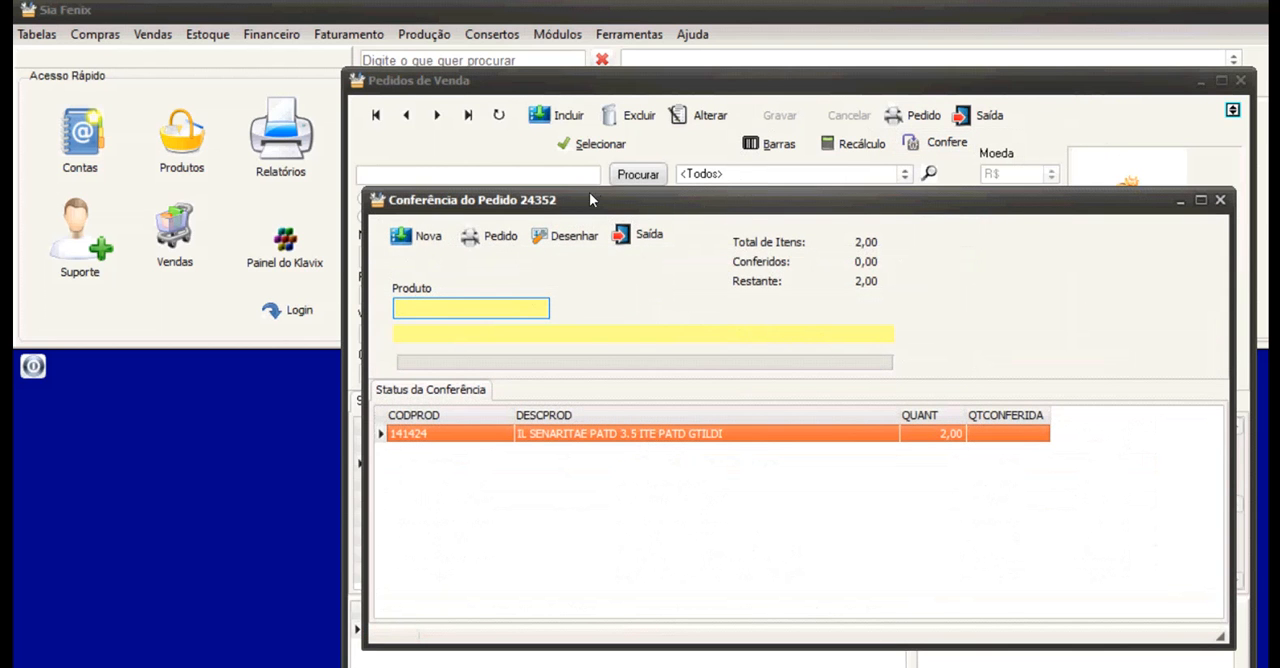
click(636, 235)
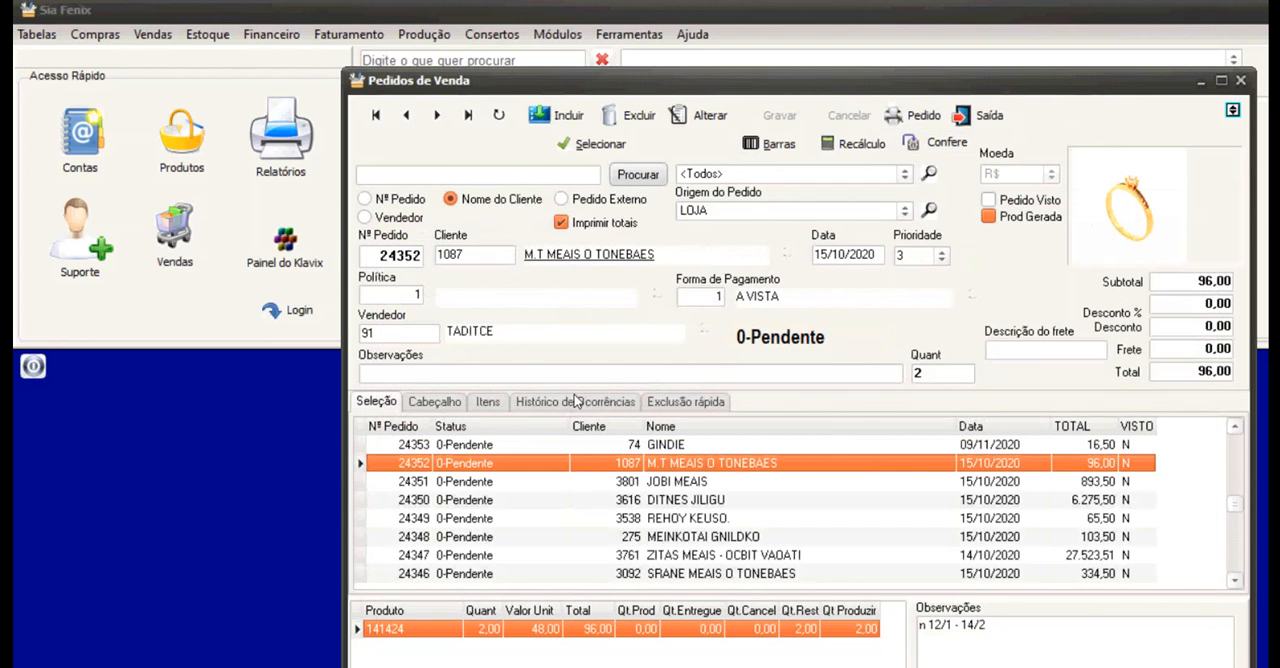
Open the Conferência of the order totalling 6.275,50 and look through its item list.
key(Down)
key(Down)
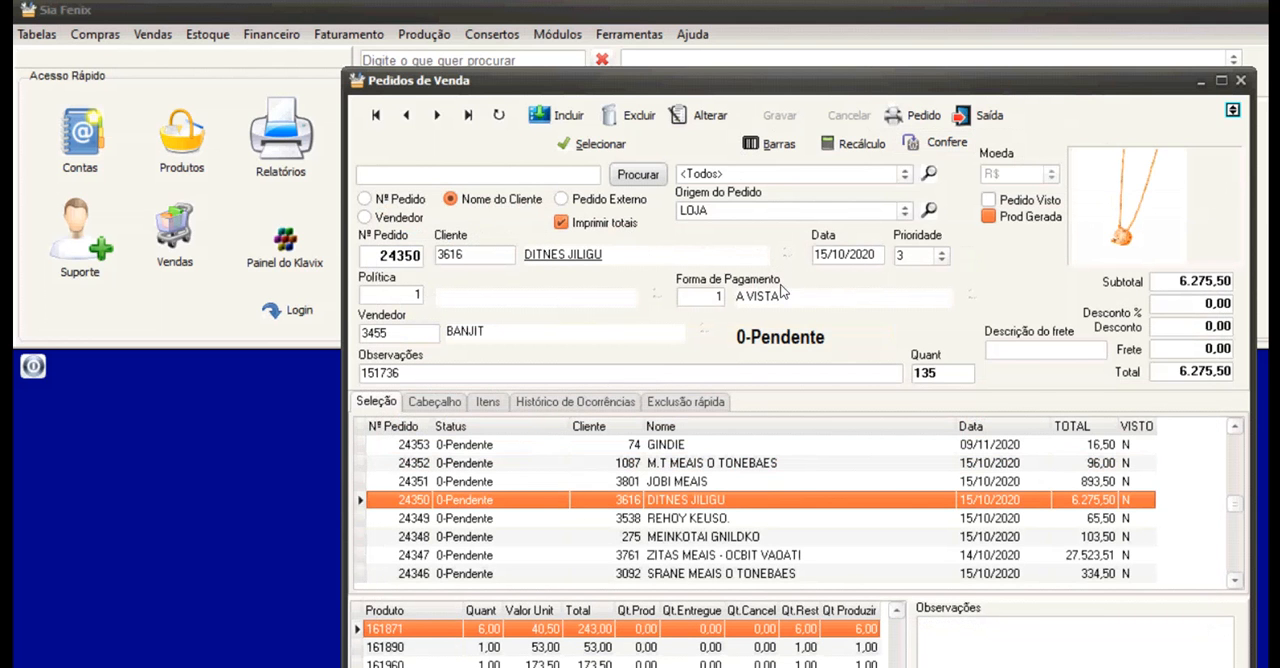
click(935, 142)
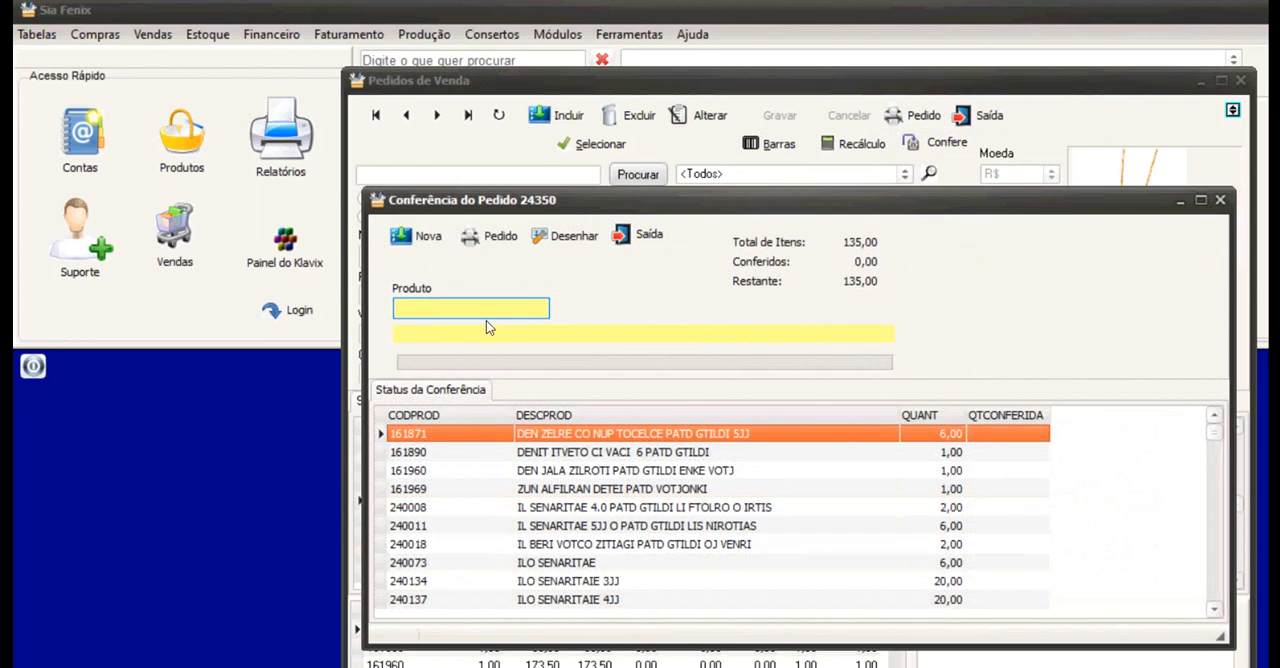
scroll(392, 396, down, 3)
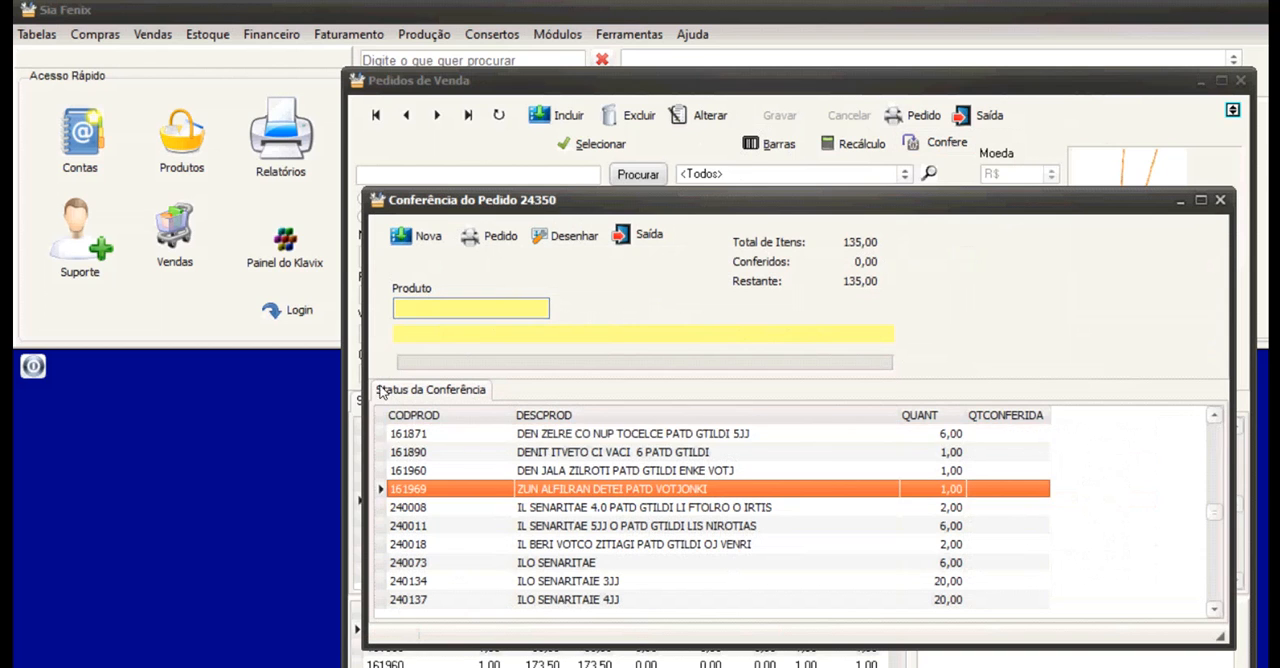
scroll(372, 362, up, 3)
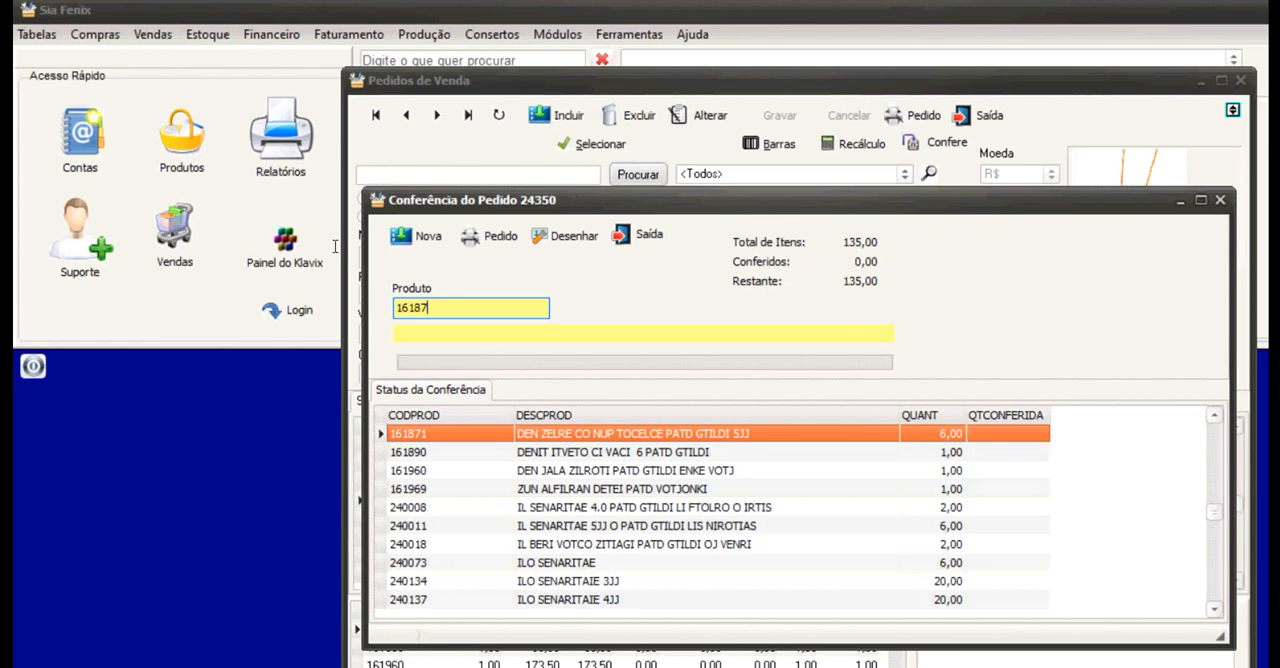
Check off one unit of product 161871 in the order's Conferência, followed by 5 more units as 5*161871.
key(Return)
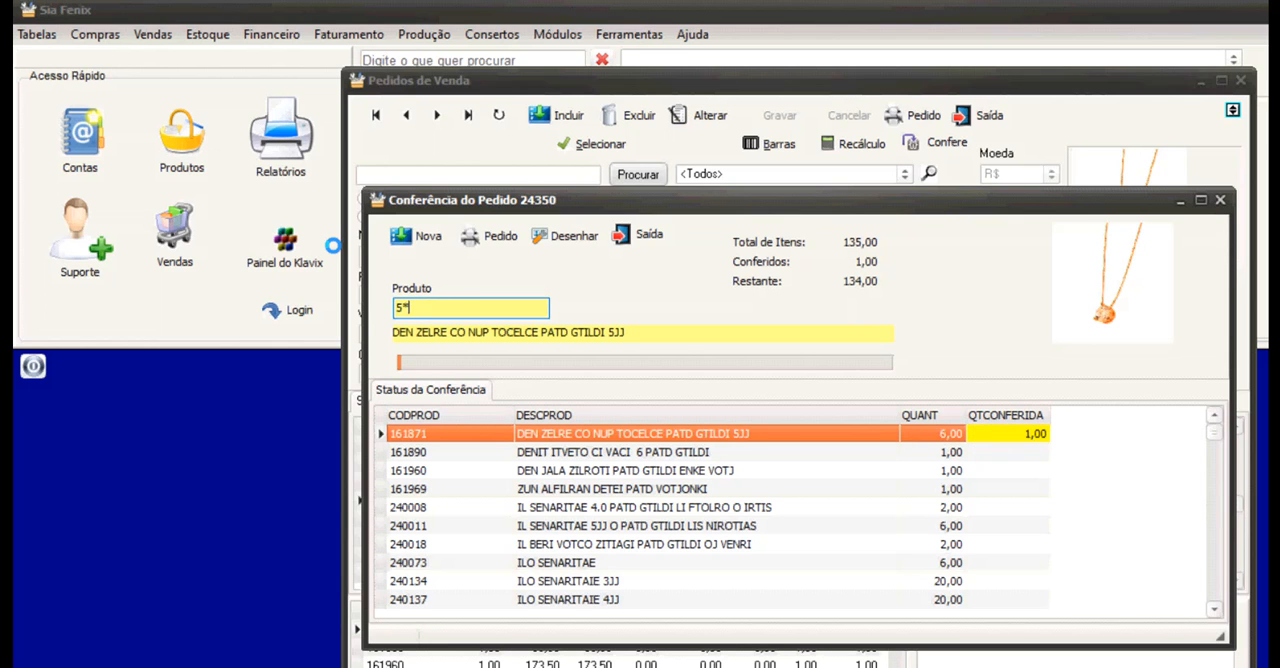
text(5*161871)
key(Return)
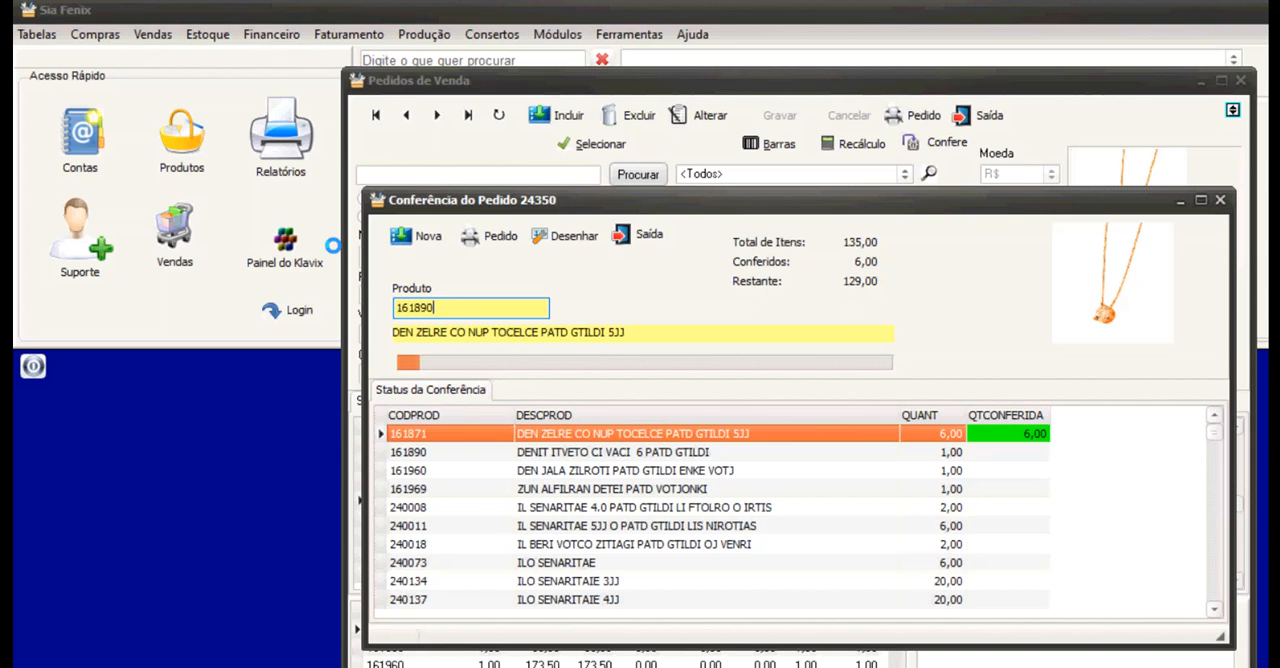
Check off one unit each of products 161890 and 161960 in the order's Conferência.
key(Return)
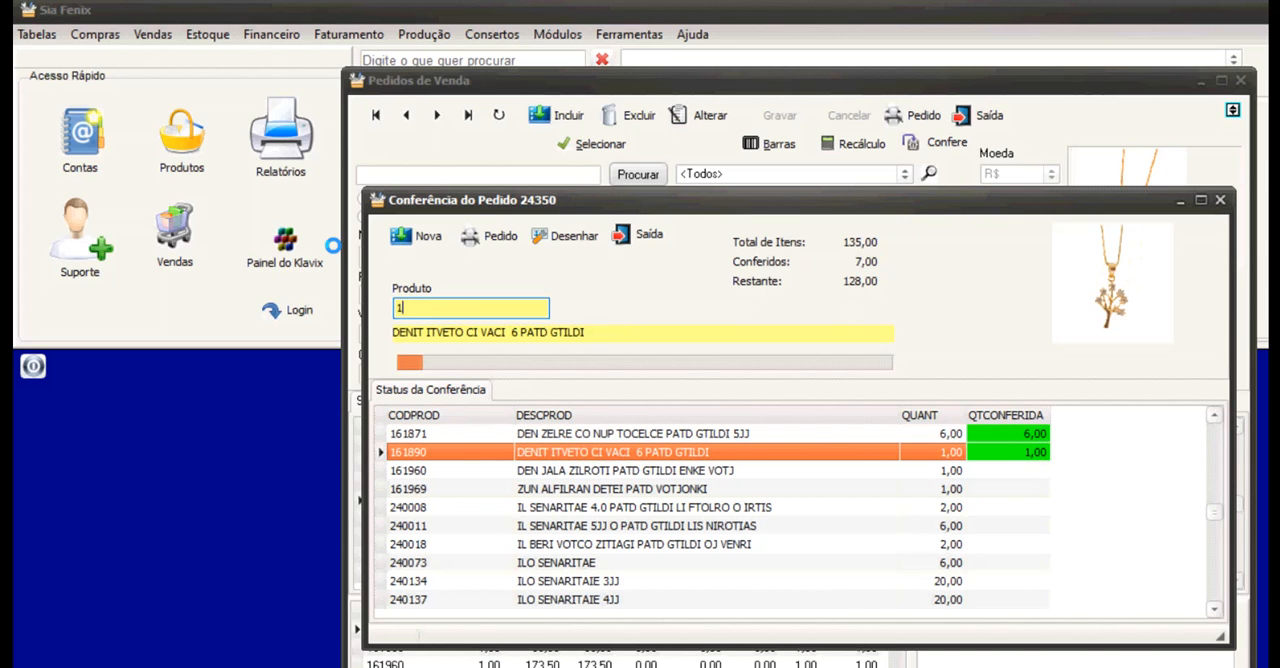
key(Return)
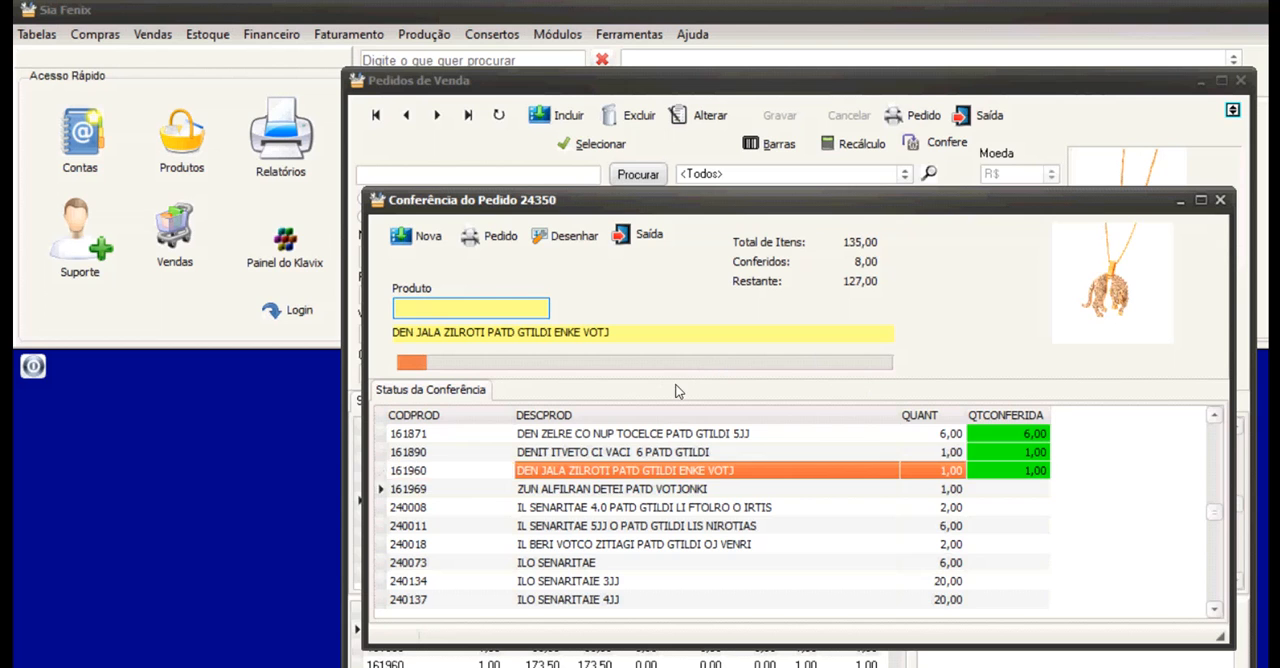
Look through the first product rows of the Conferência, and close it together with the Pedidos de Venda.
key(Down)
key(Up)
key(Up)
key(Up)
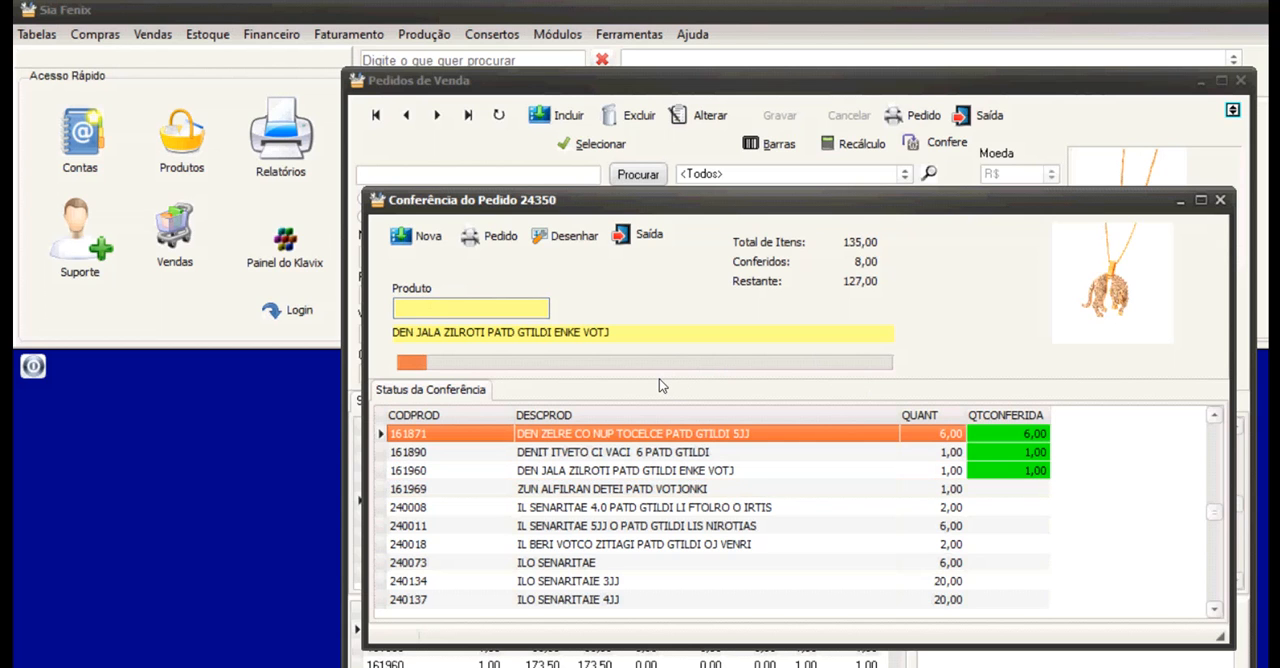
key(Down)
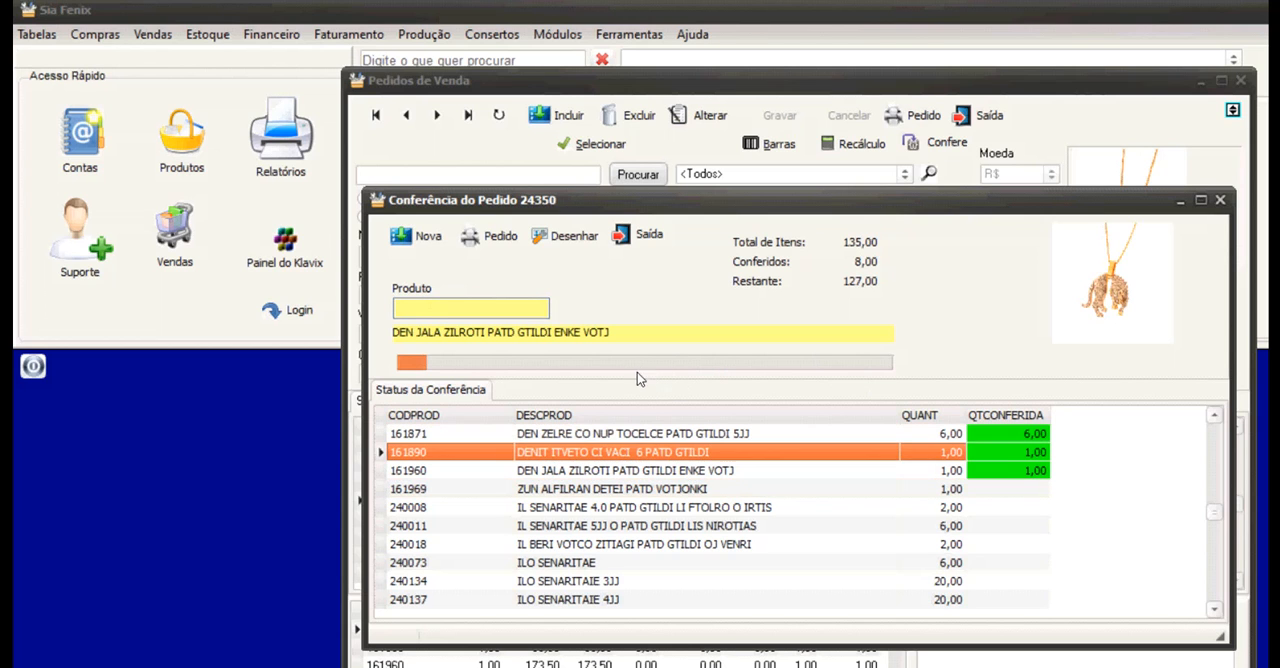
key(Down)
click(648, 235)
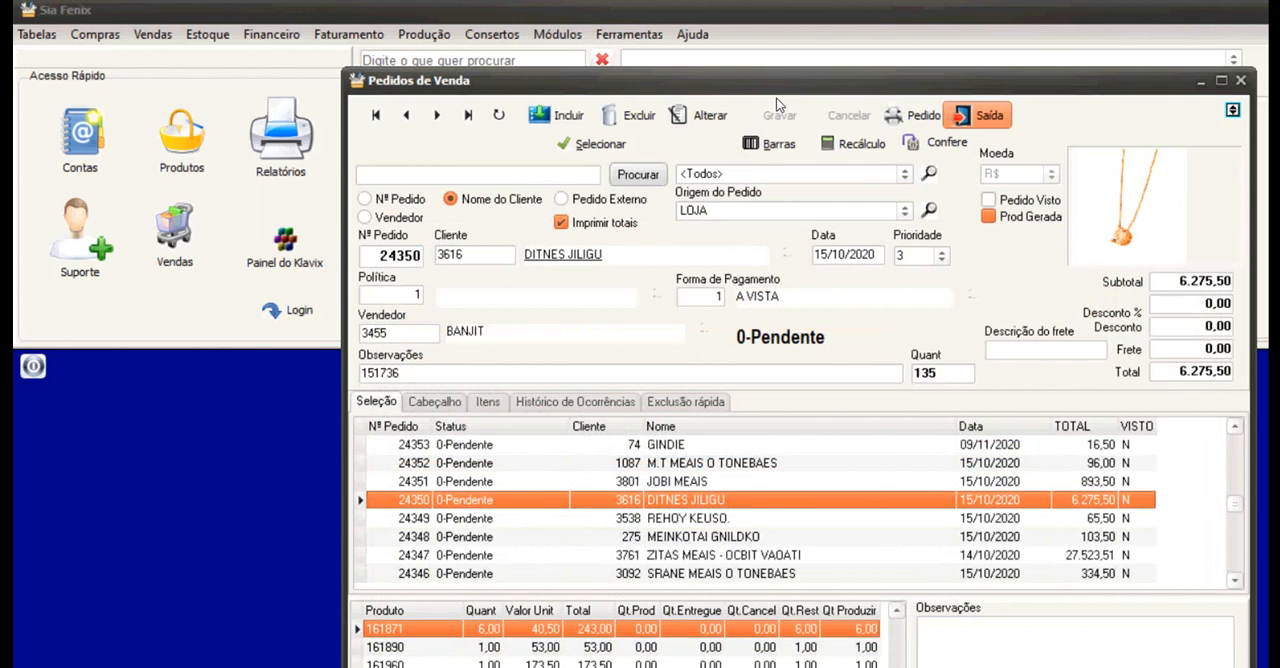
click(977, 115)
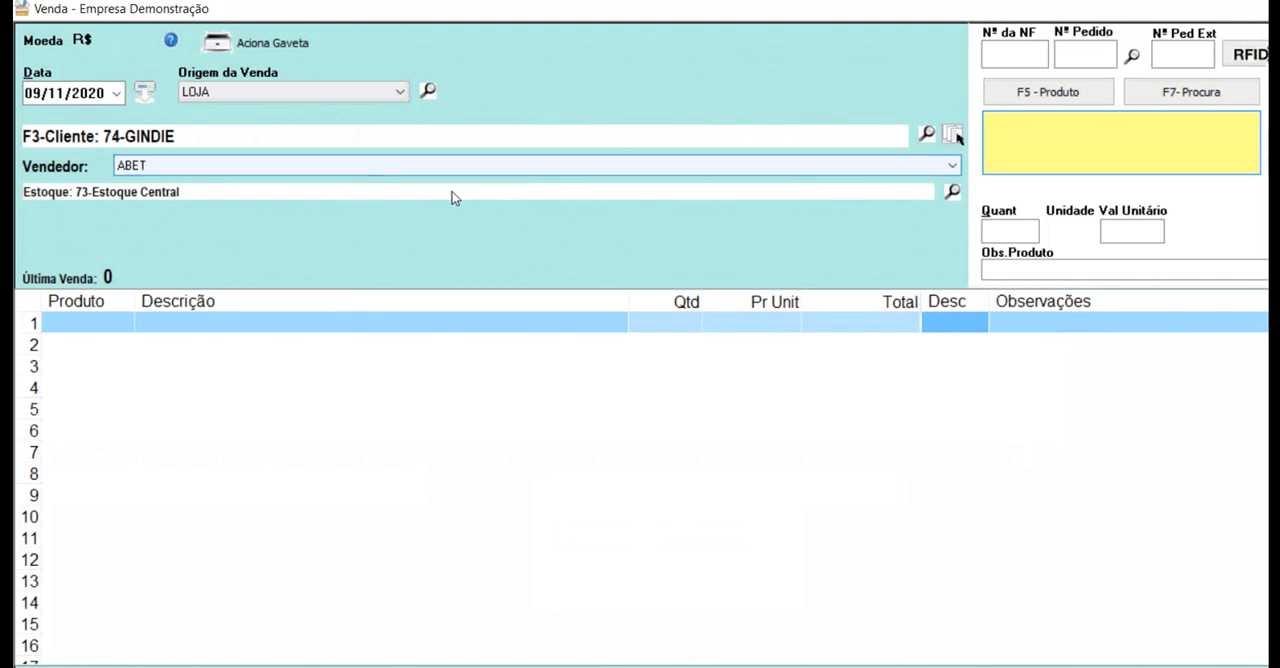
Replace the customer of the new Venda with another one from the customer lookup.
click(79, 122)
double_click(366, 382)
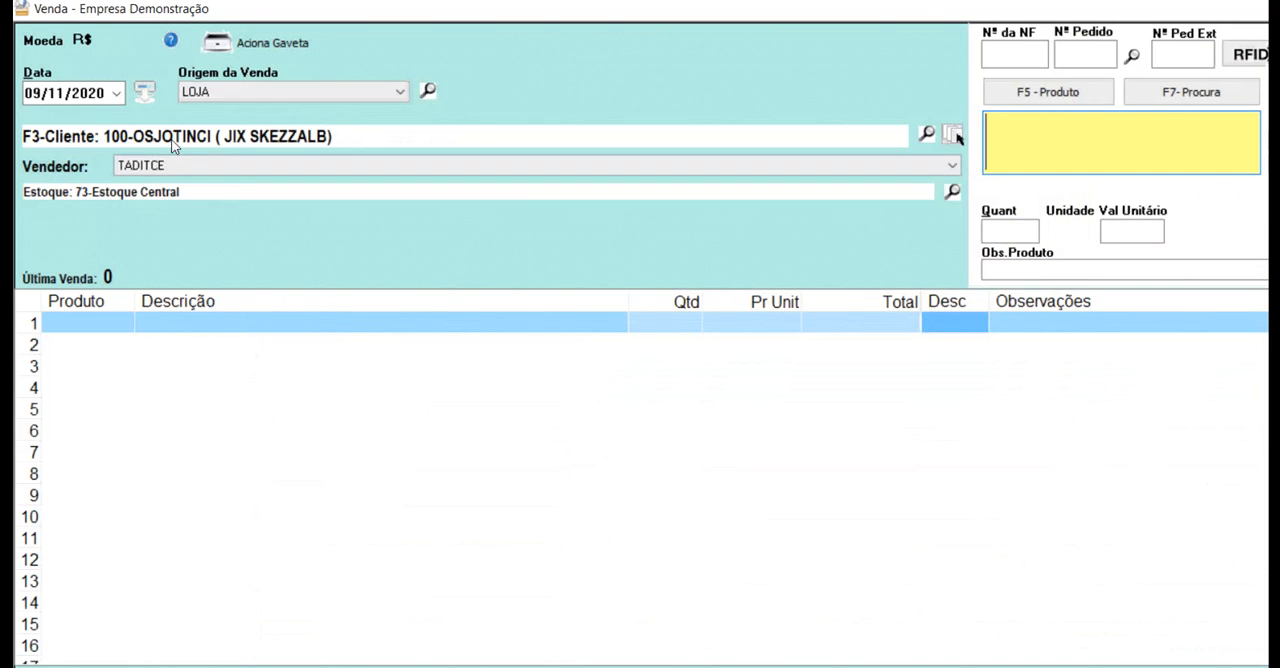
click(136, 131)
click(136, 131)
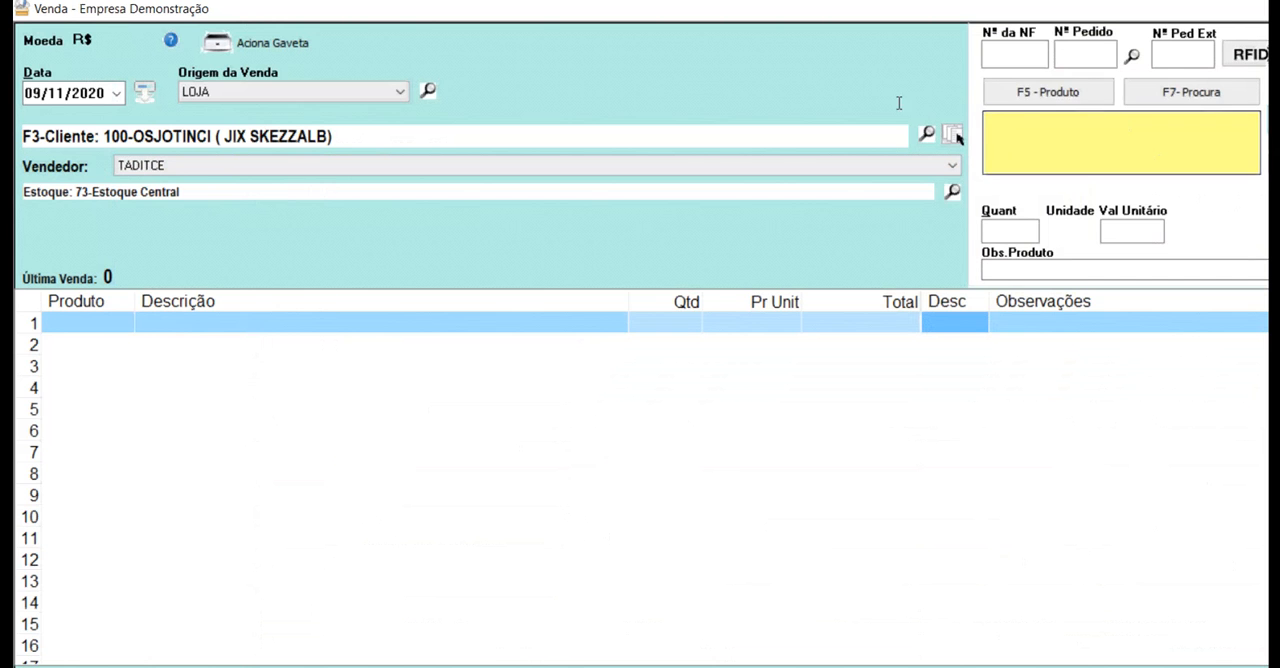
Choose product 10001B from the product list for the sale and agree to continue despite insufficient stock.
key(F5)
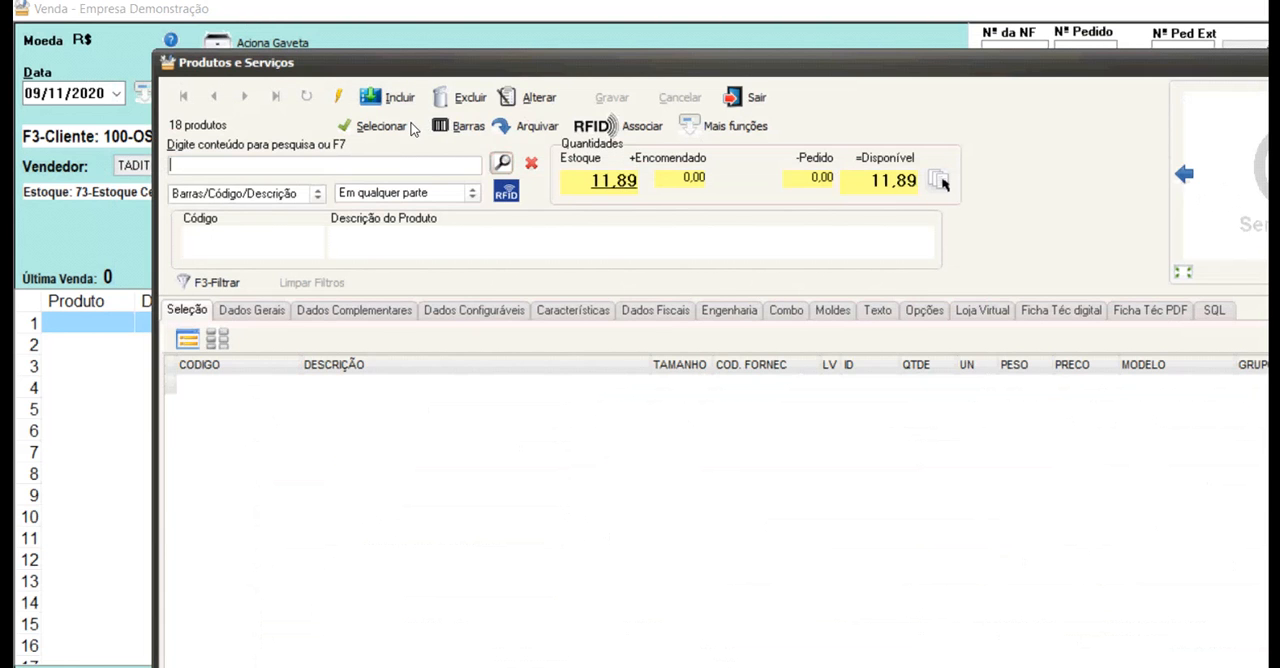
key(Down)
key(Down)
key(Down)
key(Down)
key(Down)
key(Return)
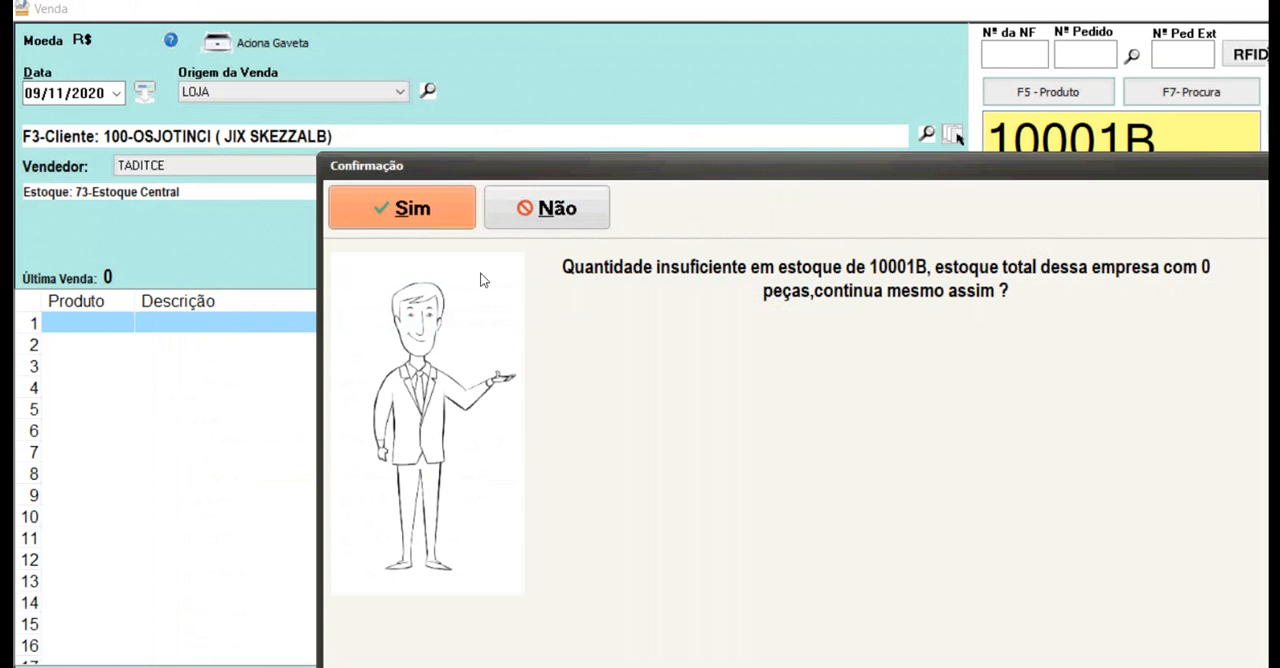
click(365, 195)
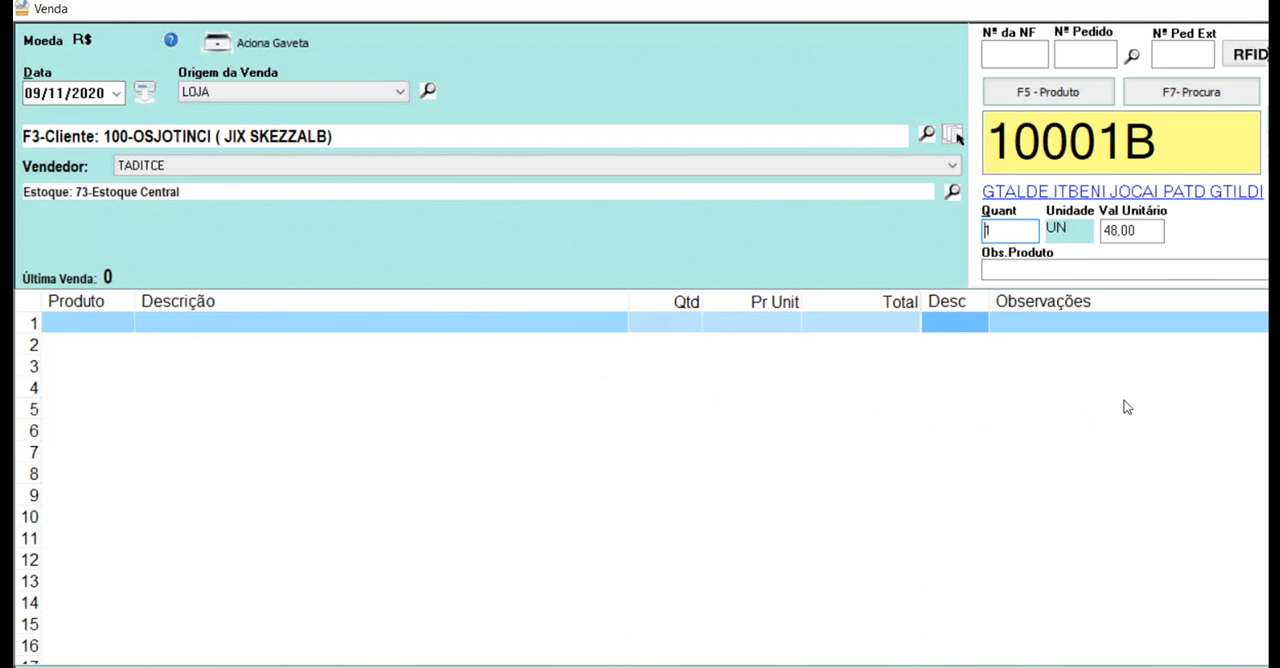
Look over the item options of the Venda product grid and close the sale without saving it.
right_click(671, 286)
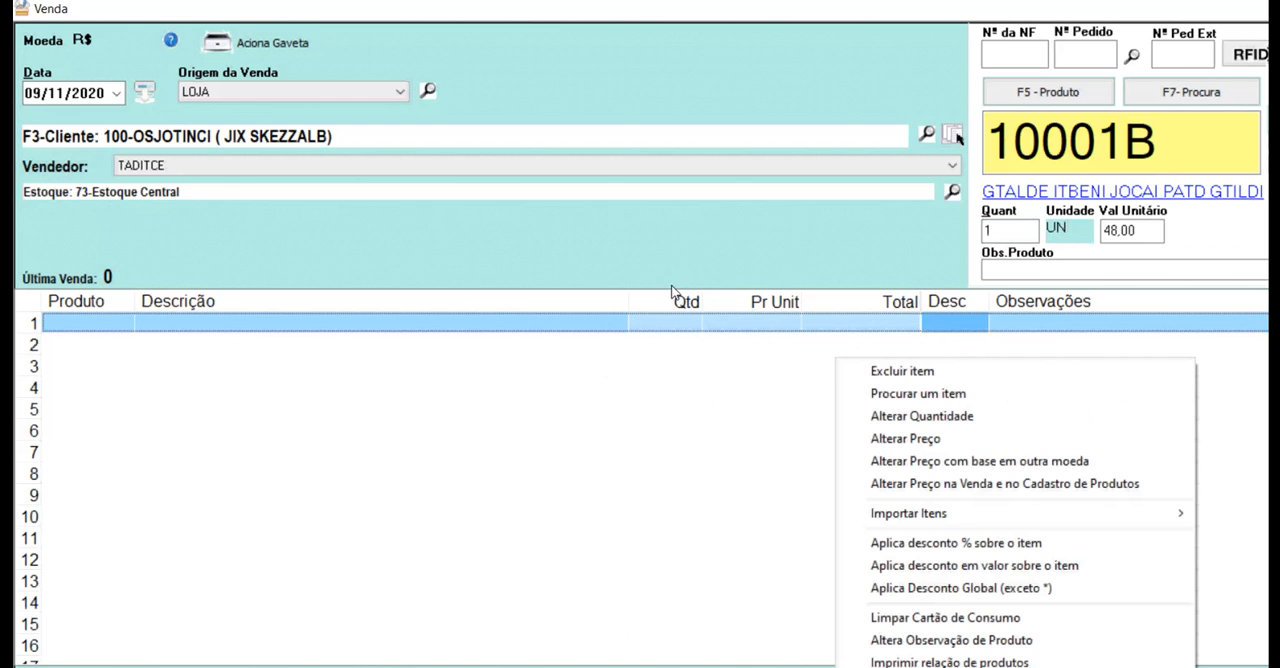
key(Up)
key(Up)
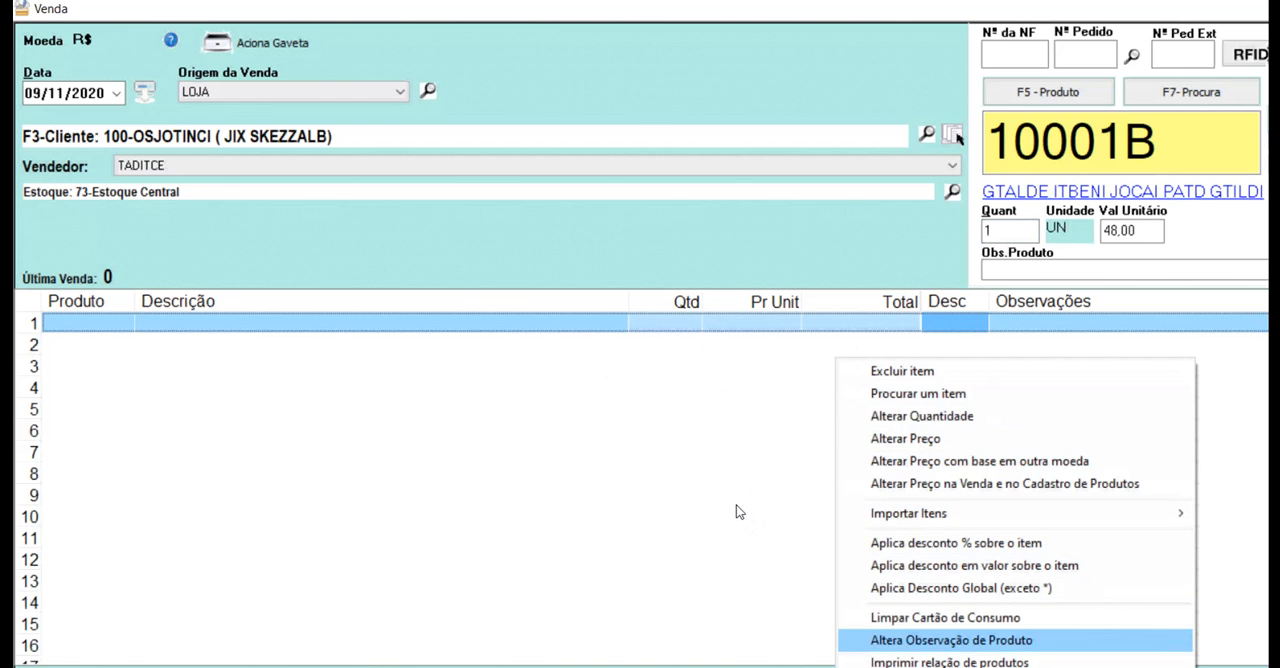
key(Up)
key(Up)
key(Up)
key(Up)
key(Up)
key(Up)
key(Up)
key(Up)
key(Up)
key(Up)
key(Up)
key(Down)
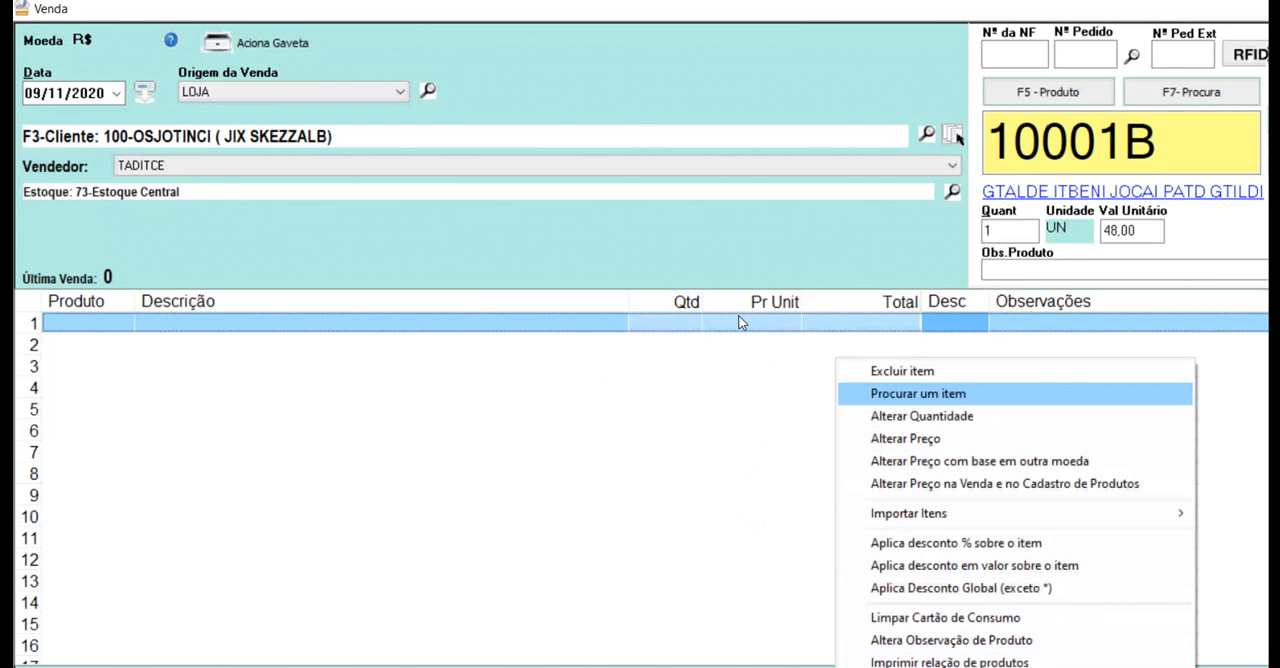
key(Down)
key(Down)
key(Down)
key(Down)
key(Down)
key(Down)
key(Down)
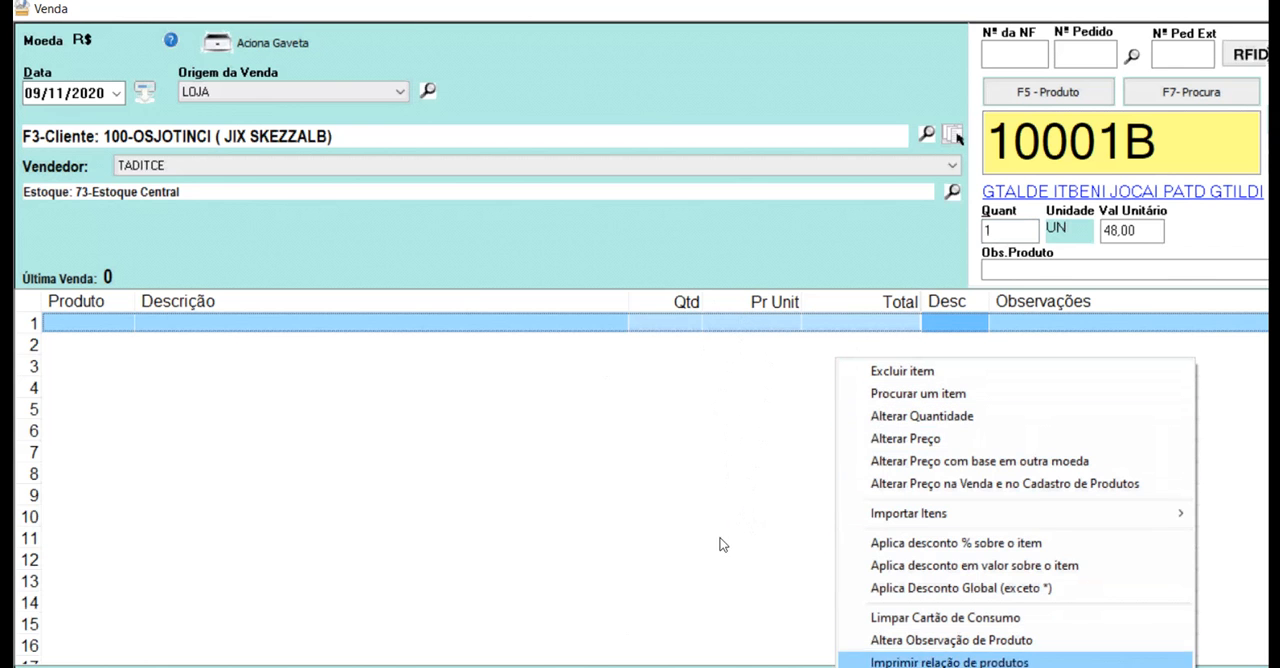
click(1098, 321)
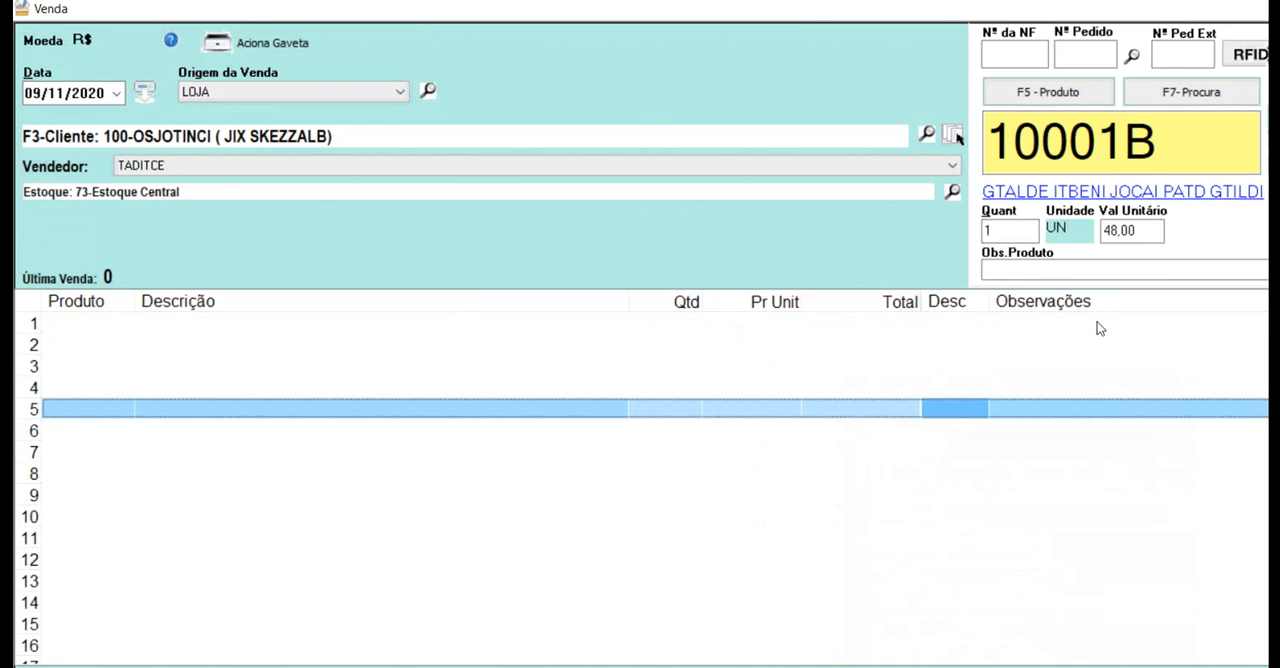
click(1257, 9)
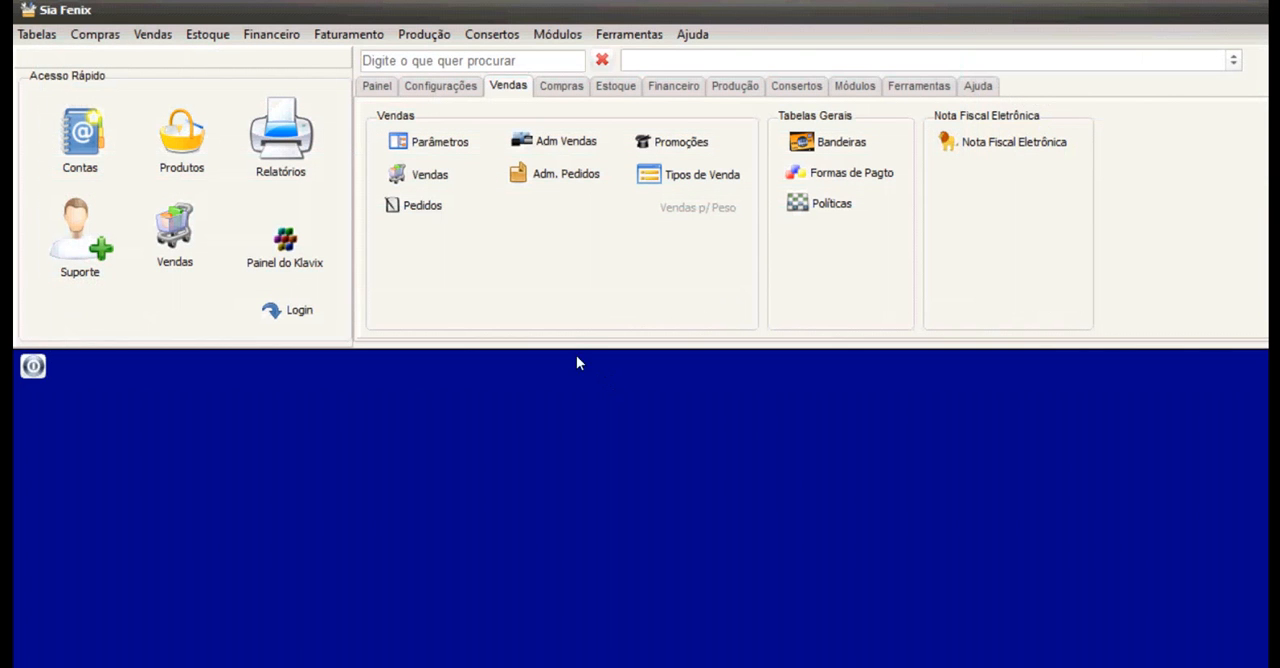
Query the sales in Administração de Vendas and browse the most recent ones in the list.
click(553, 141)
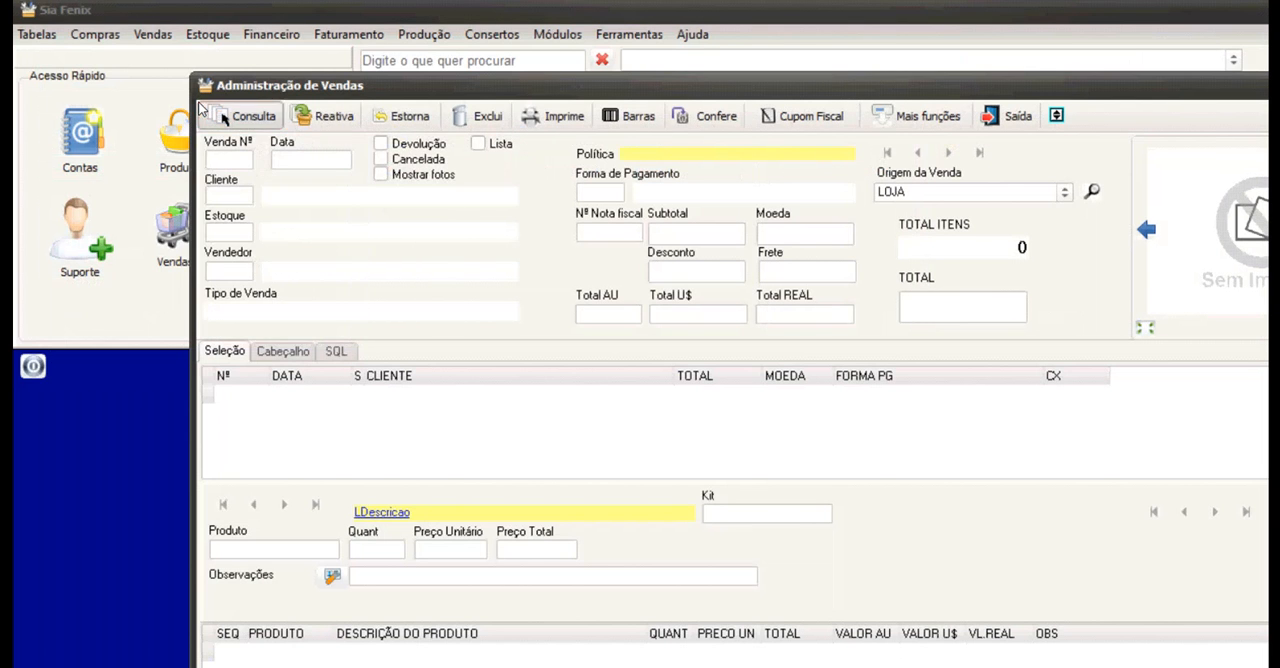
click(222, 117)
click(238, 136)
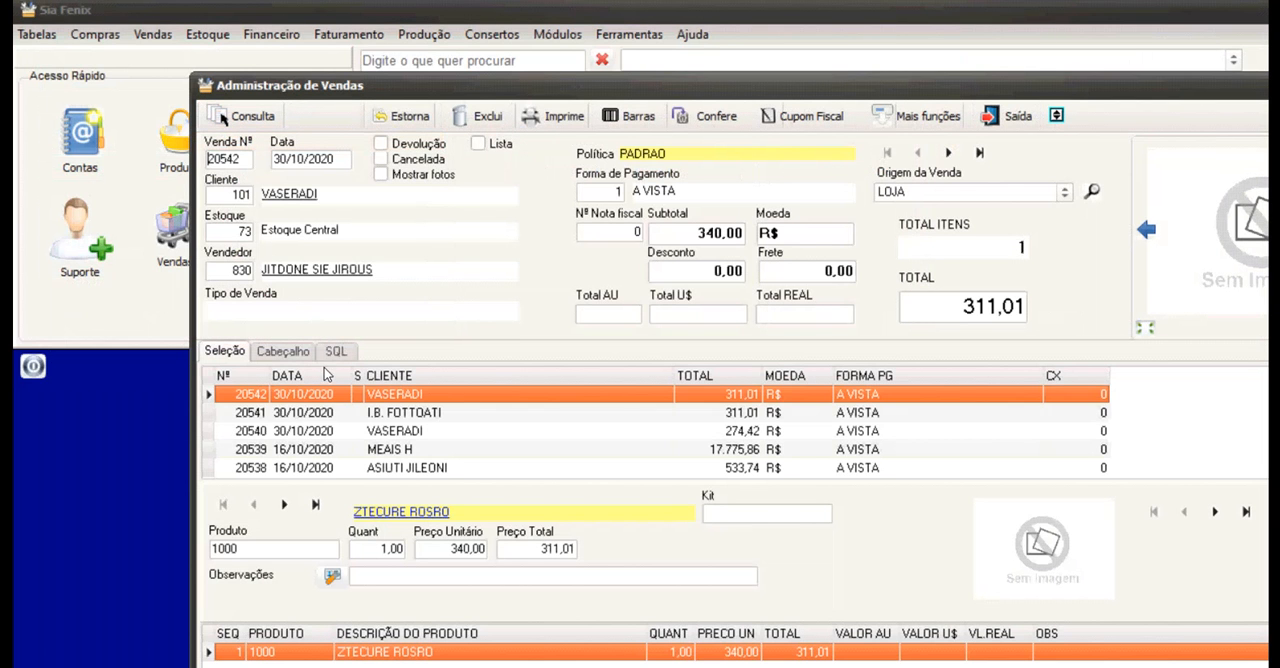
click(398, 410)
key(Down)
key(Down)
key(Down)
key(Down)
key(Down)
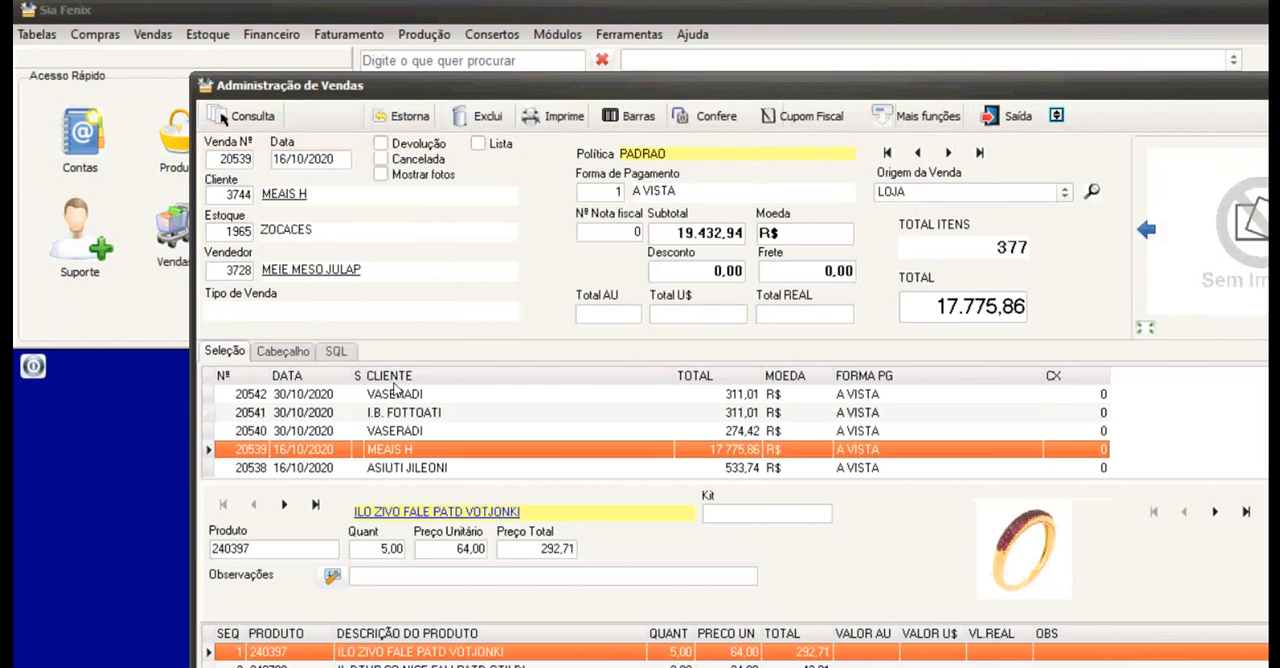
key(Up)
key(Up)
key(Up)
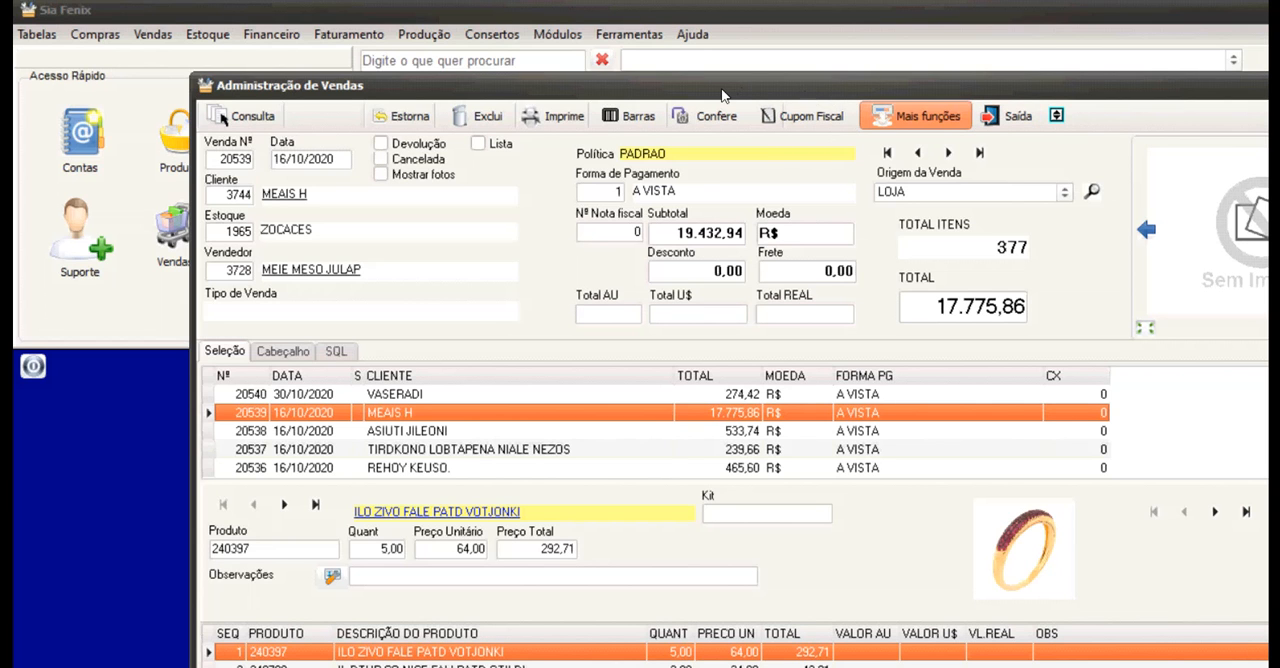
Look over the additional functions for the sale totalling 17.775,86 and close Administração de Vendas.
click(953, 119)
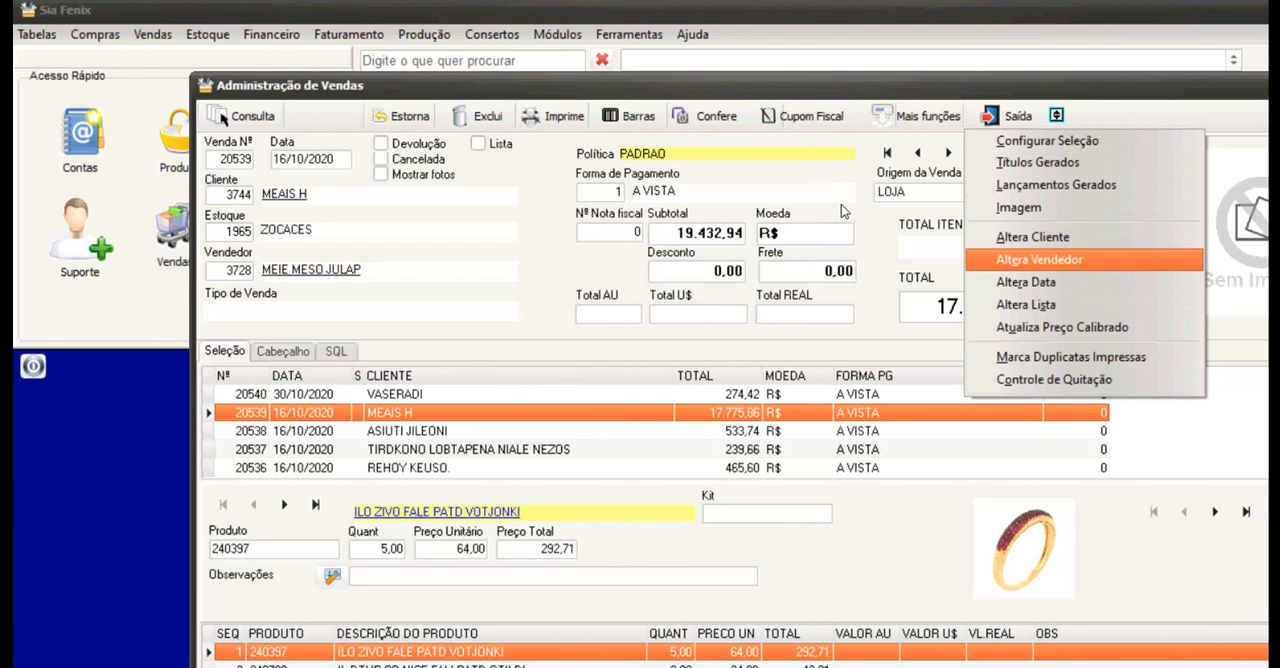
key(Escape)
key(Escape)
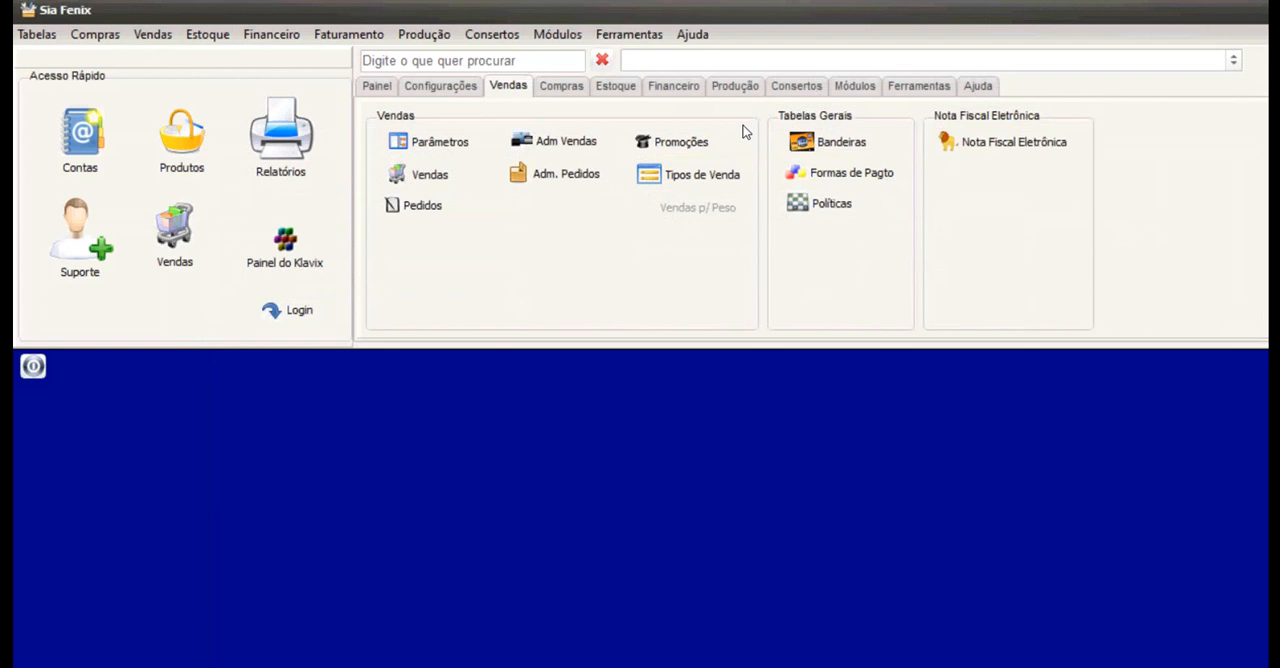
Open Nota Fiscal Eletrônica, look through the Dados da NFe sections and Itens da NF, and close the module.
click(980, 142)
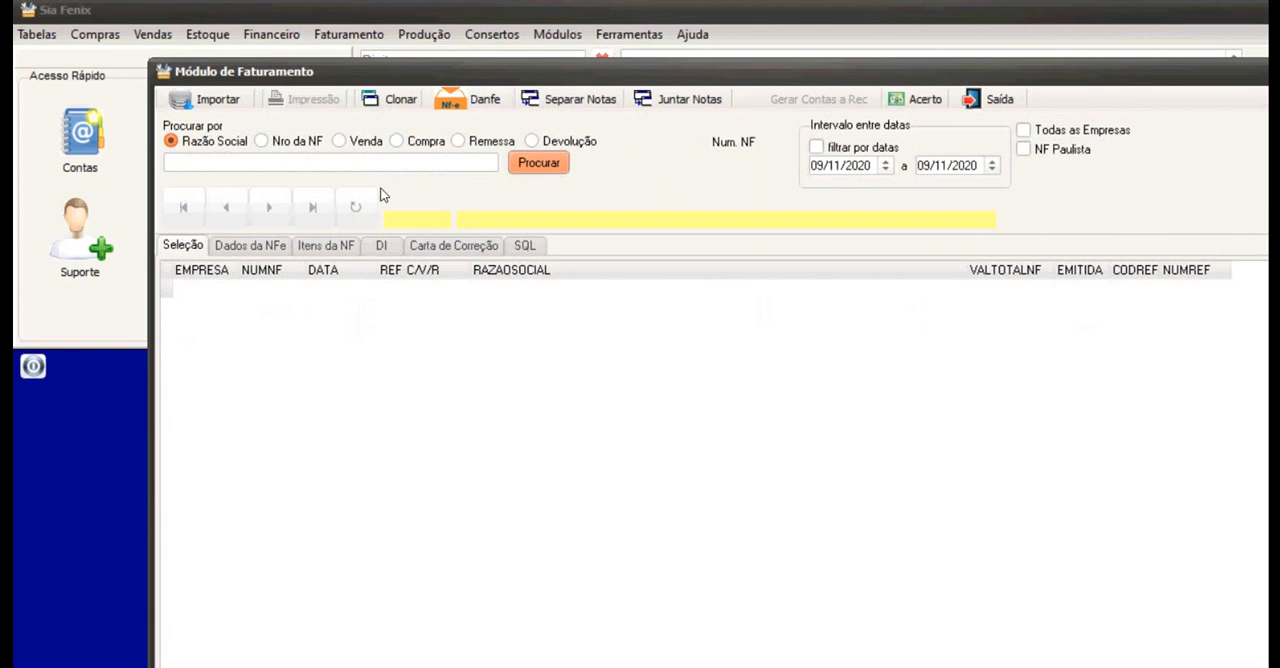
click(226, 245)
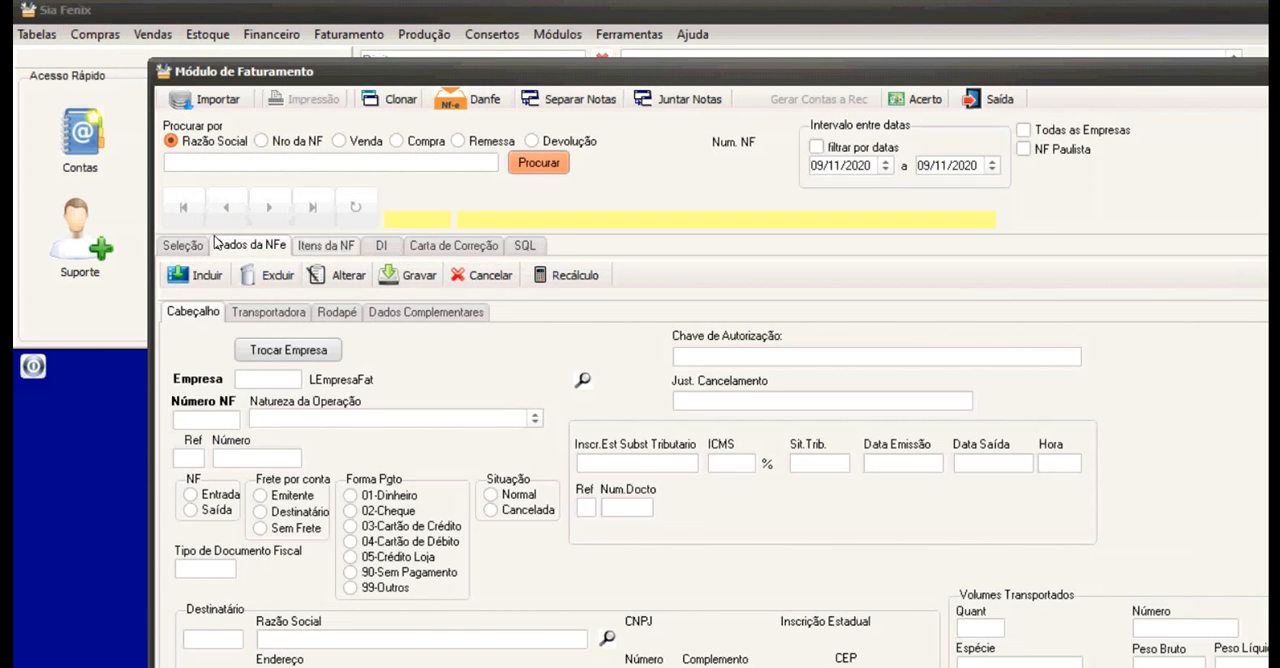
click(268, 312)
click(337, 312)
click(426, 312)
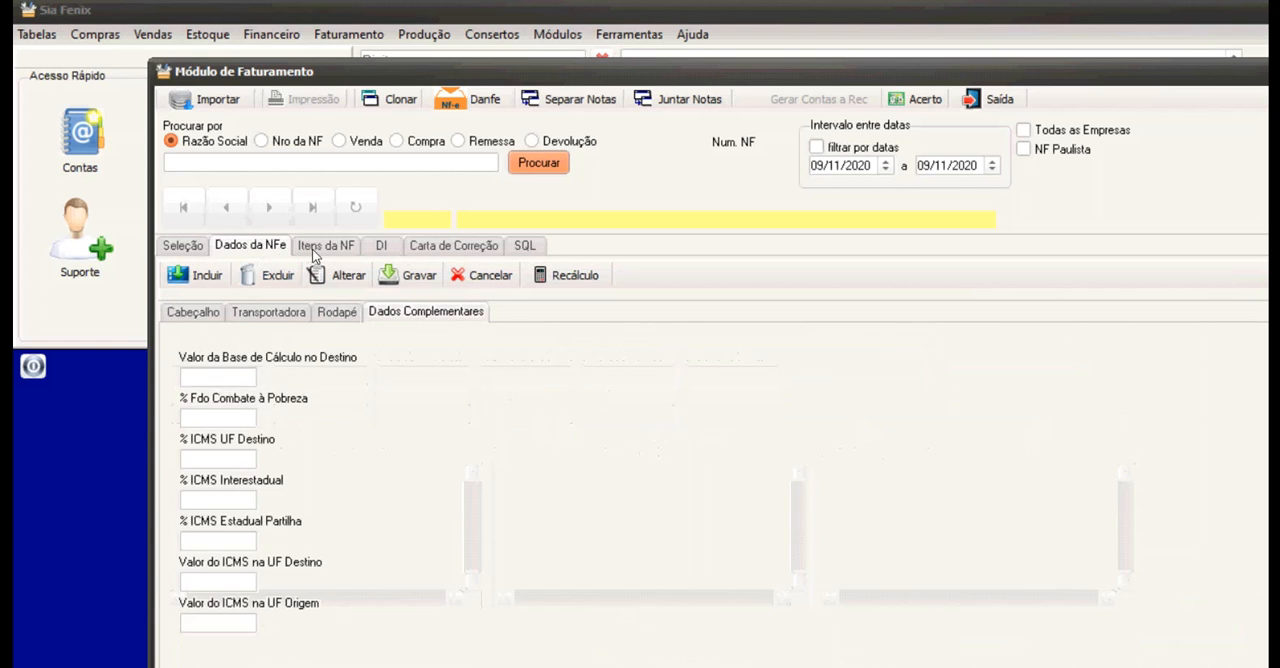
click(326, 245)
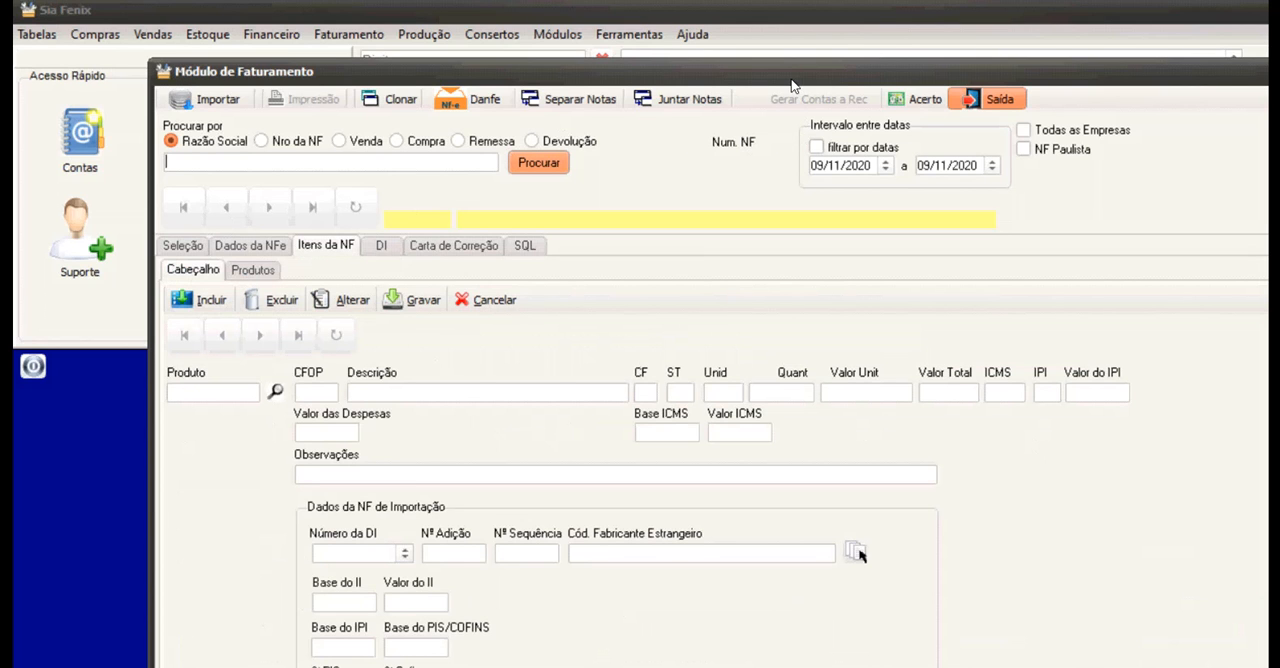
click(987, 99)
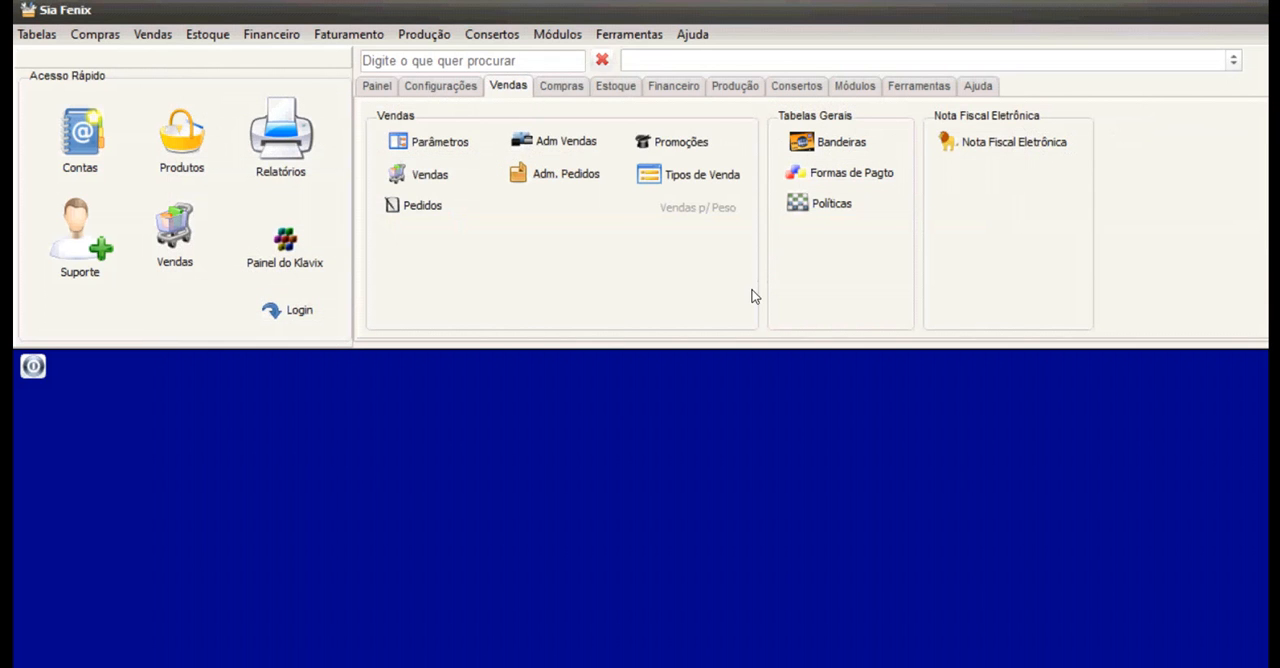
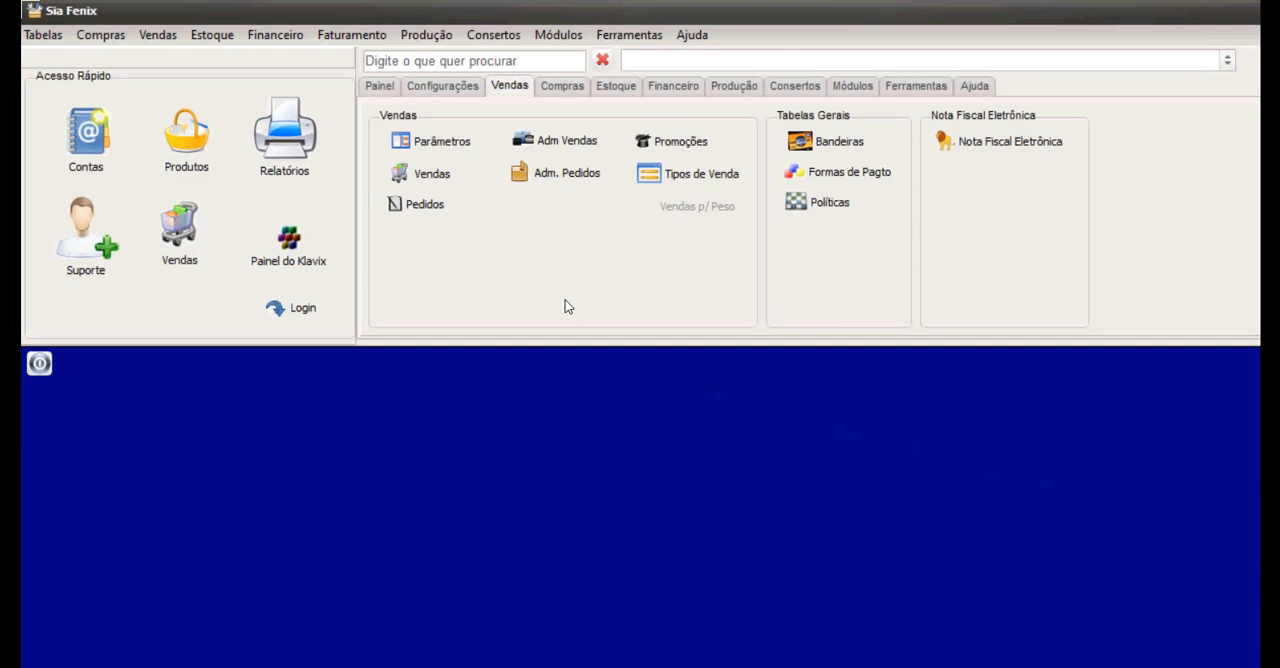
Open Pedidos de Compra from the purchasing functions, look over its fields and close it.
click(562, 86)
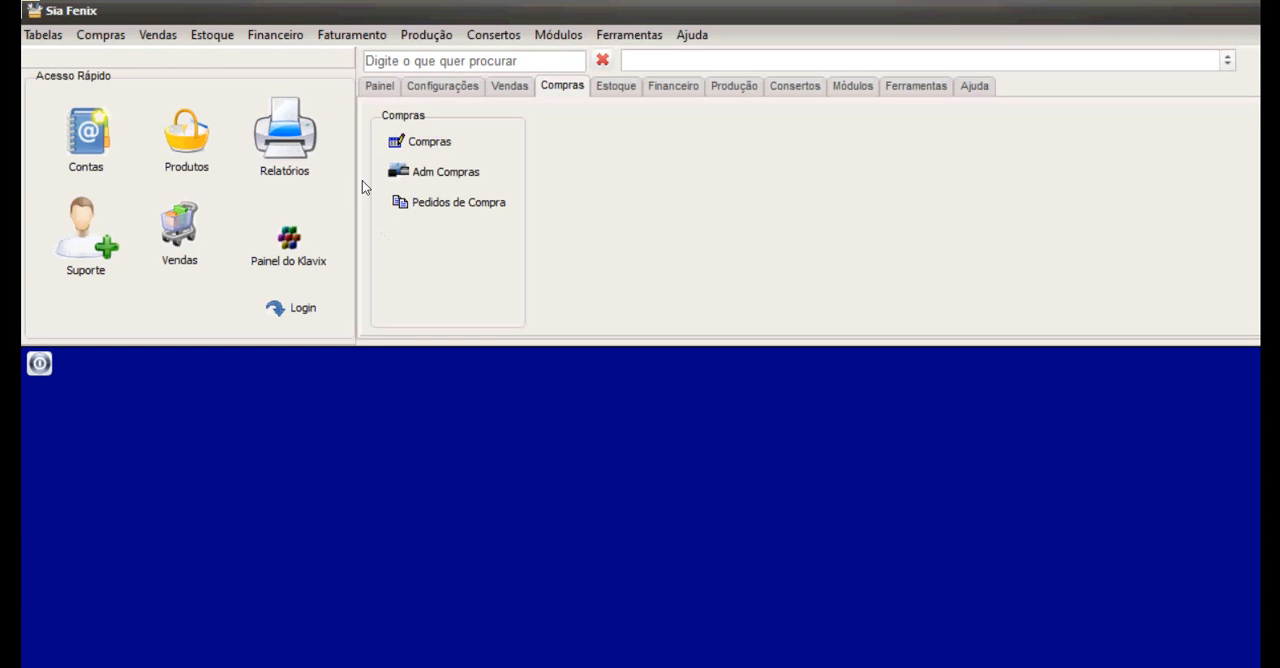
click(450, 202)
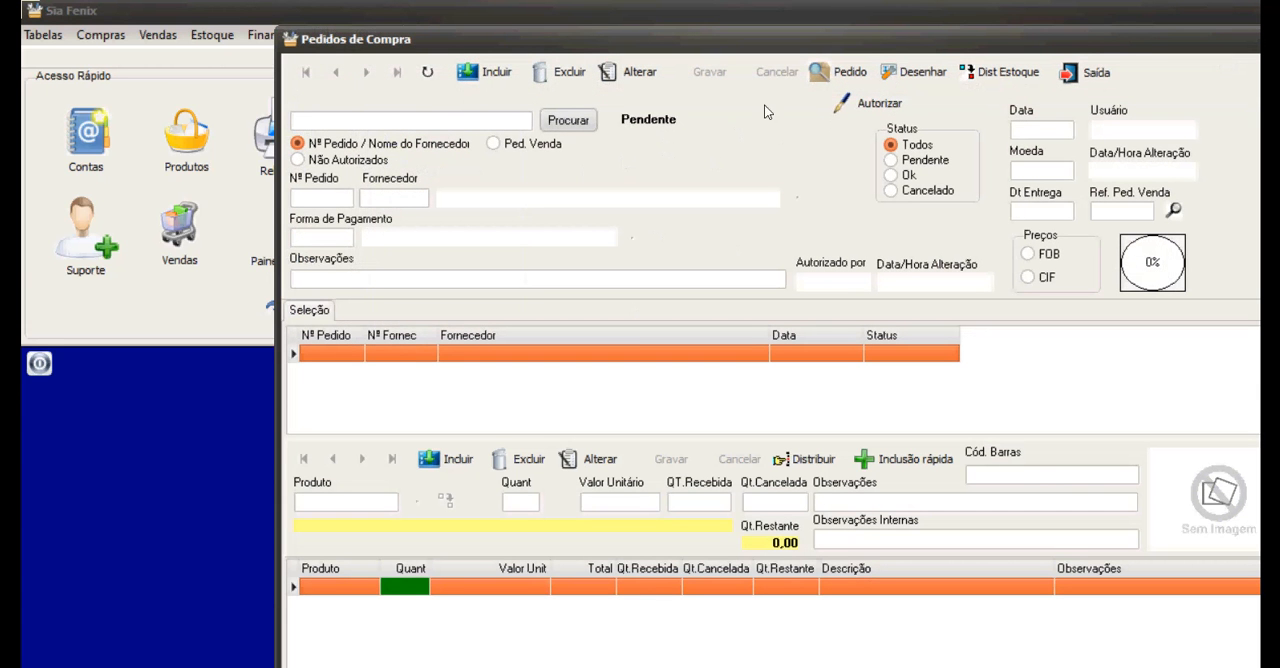
click(1090, 72)
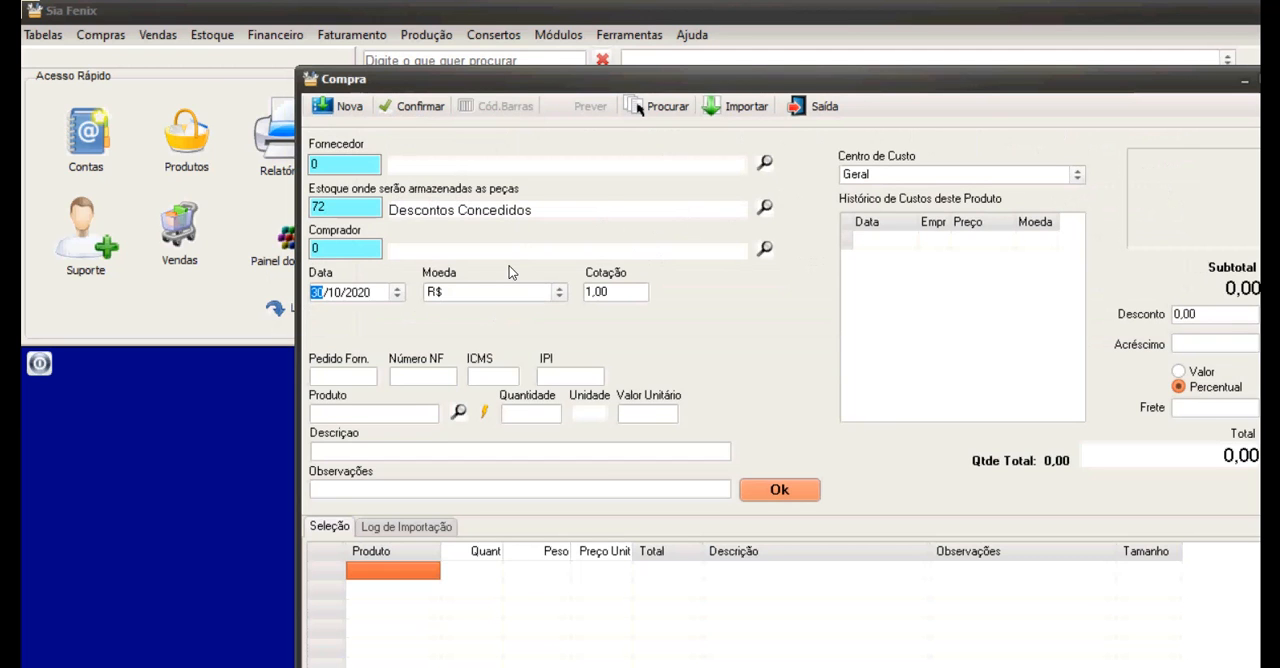
Look over the import options of the Compra screen for orders and XML files, and leave the open purchase without saving it.
click(740, 106)
key(Down)
key(Down)
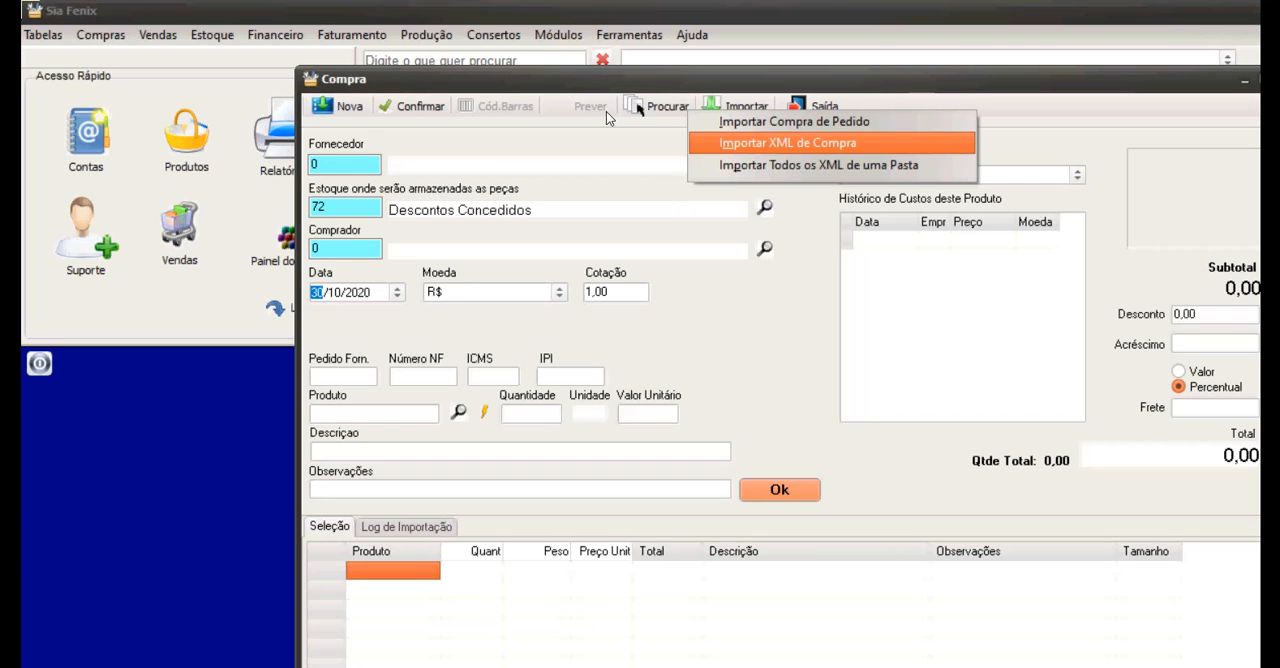
key(Down)
key(Up)
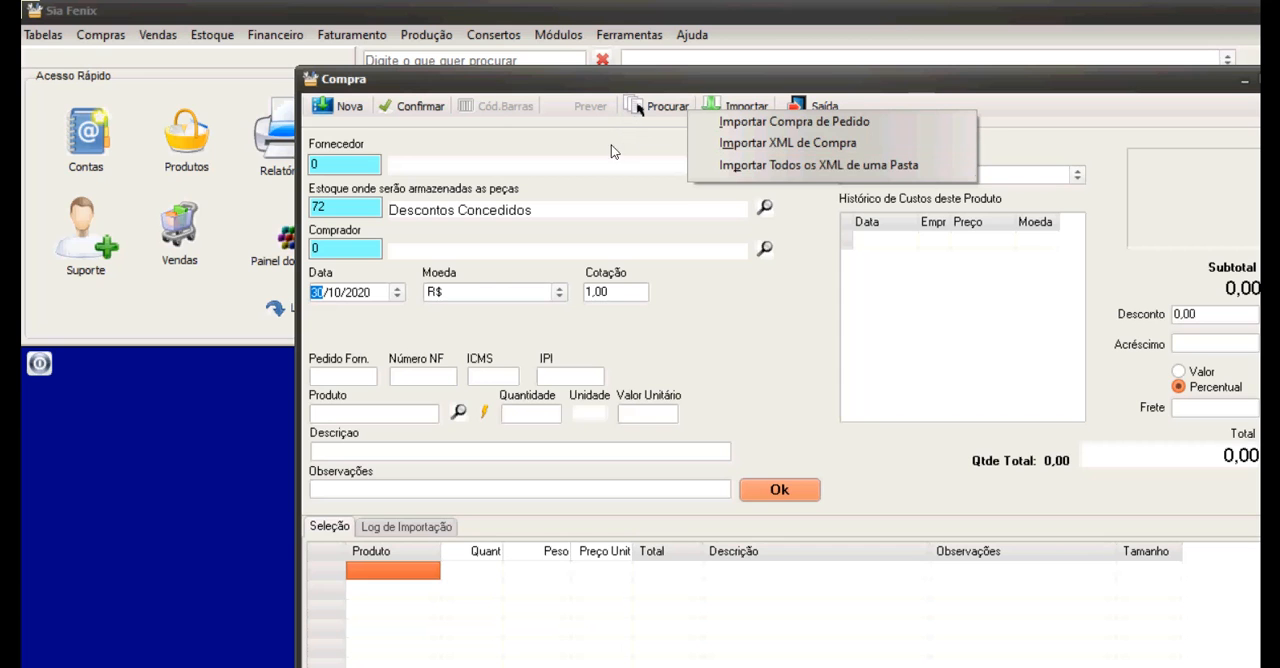
click(467, 116)
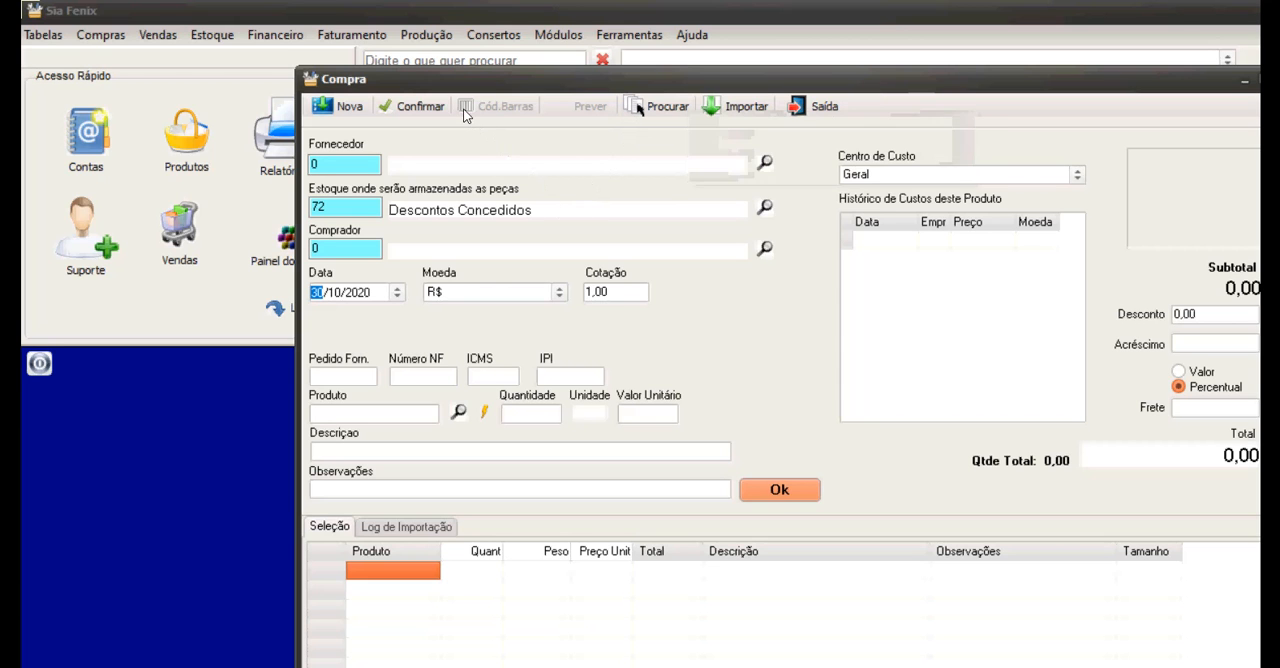
click(808, 107)
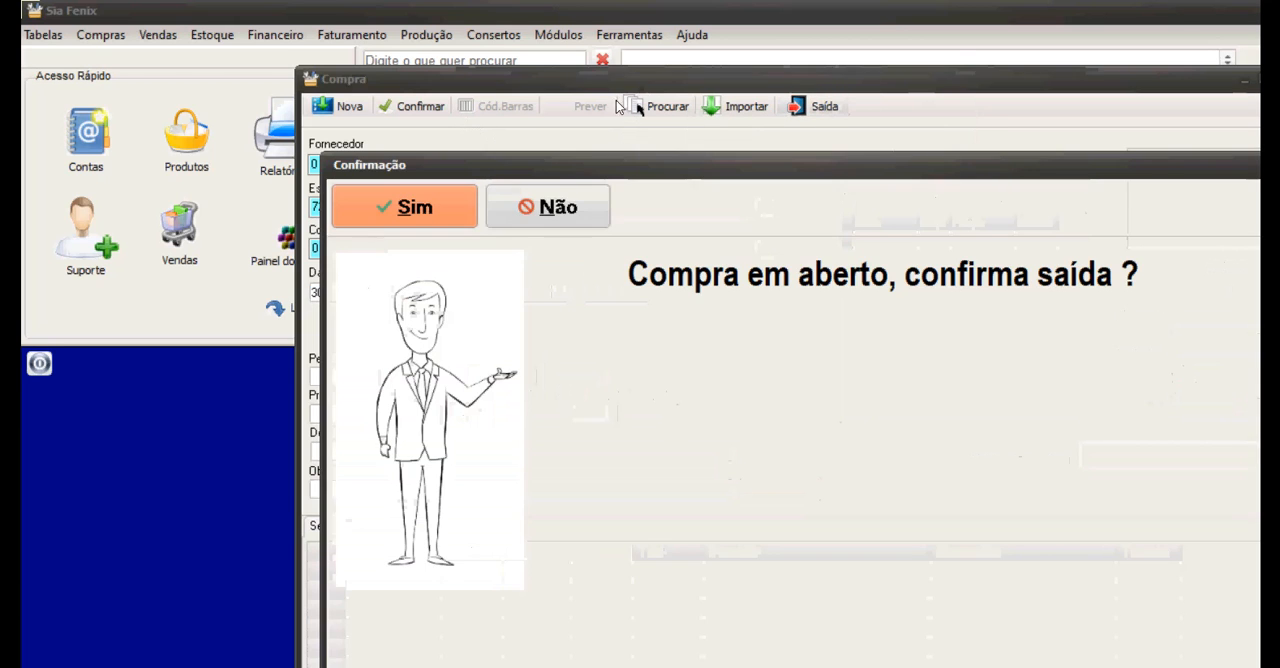
click(438, 206)
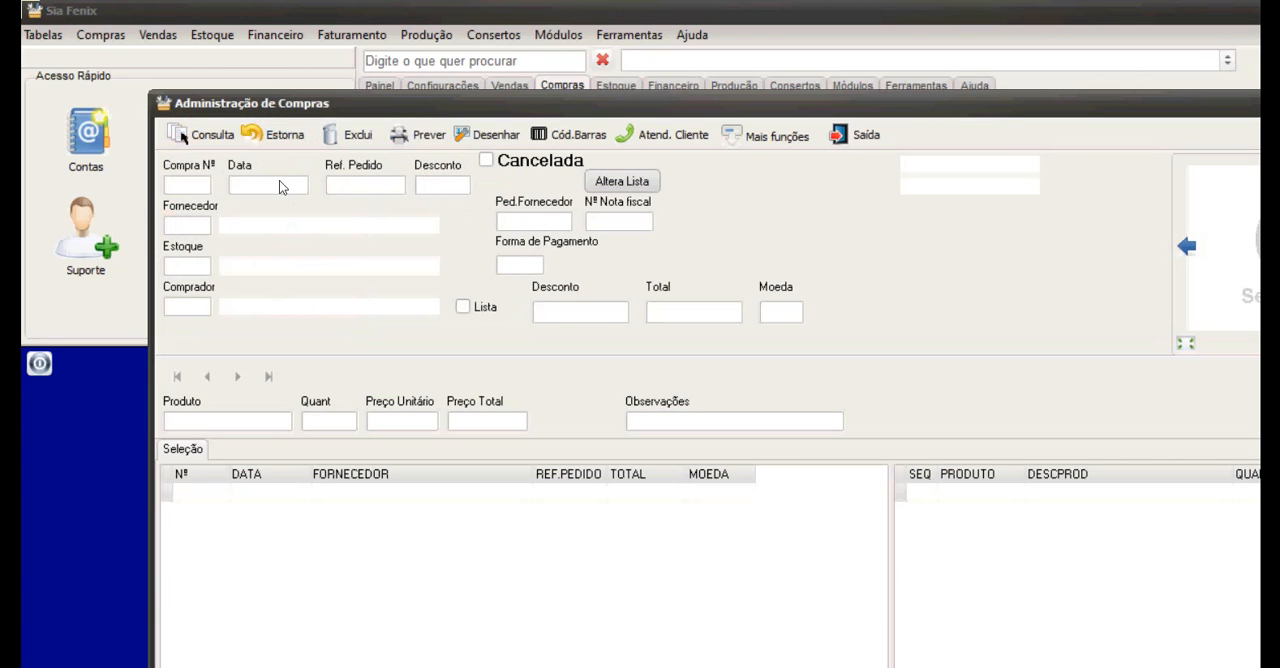
Query the purchases in Administração de Compras, browse the most recent ones in the list and close the module.
click(200, 134)
click(196, 157)
scroll(312, 417, down, 7)
scroll(308, 468, up, 3)
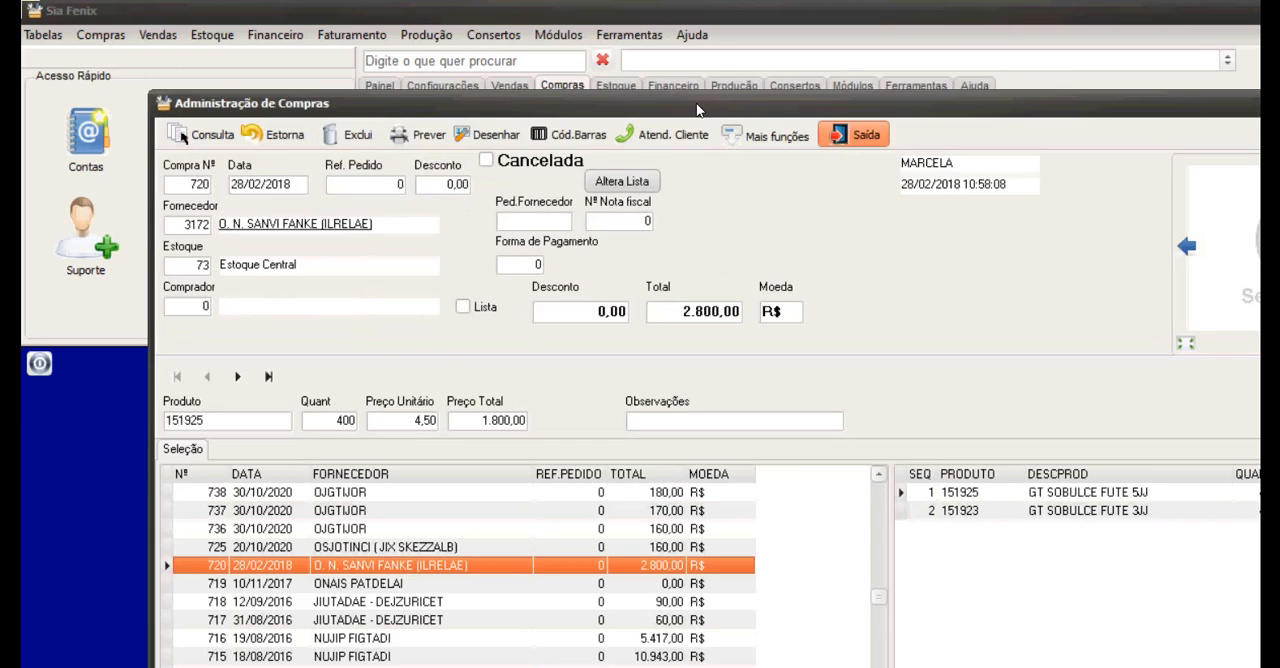
key(Escape)
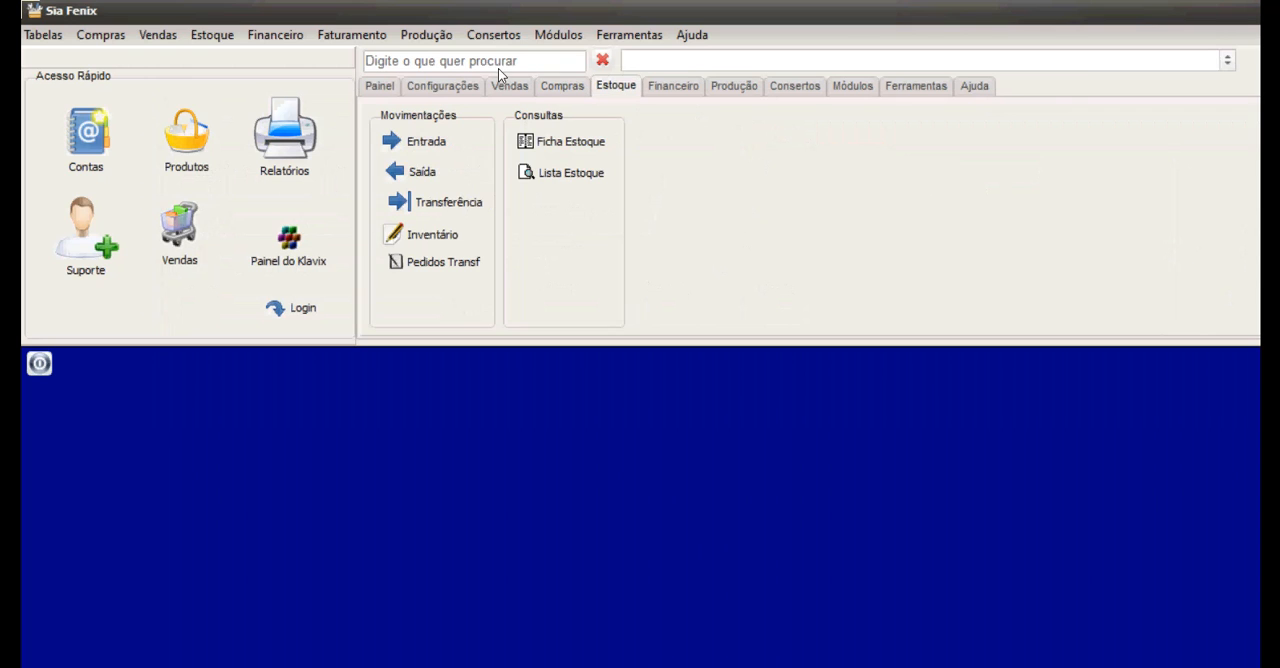
List the LOCAIS DE ESTOQUE accounts in Cadastro de Contas, browse the stock locations and close the register.
click(78, 98)
click(300, 116)
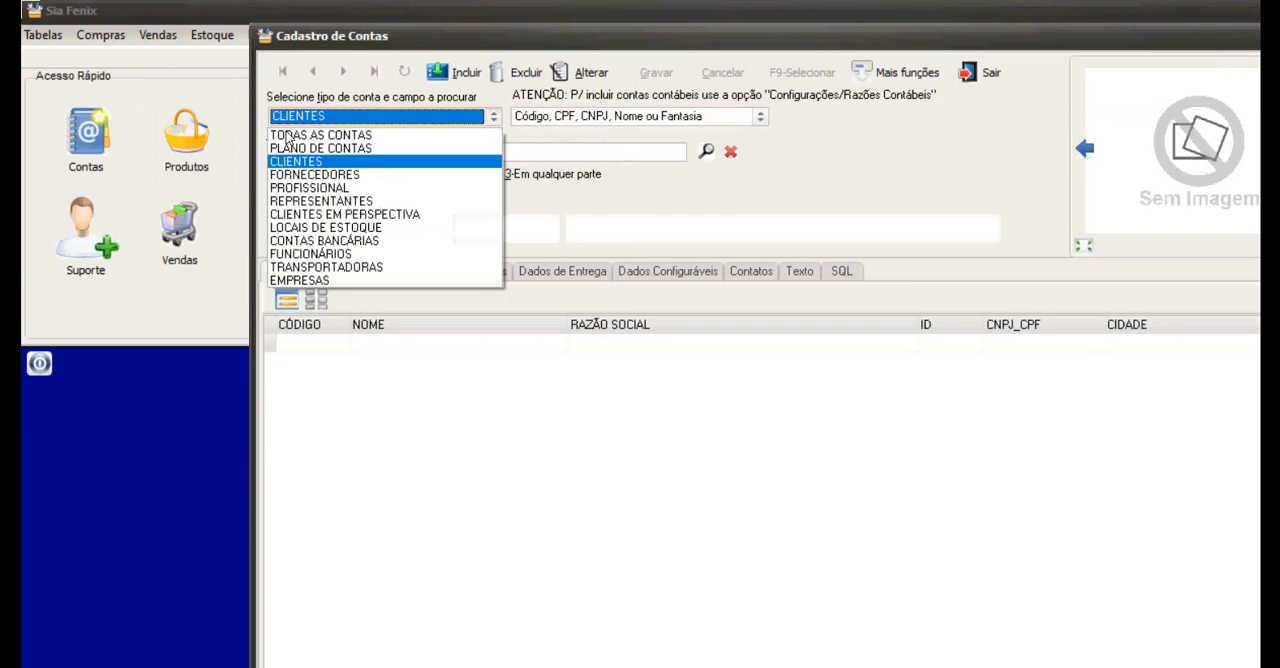
click(300, 227)
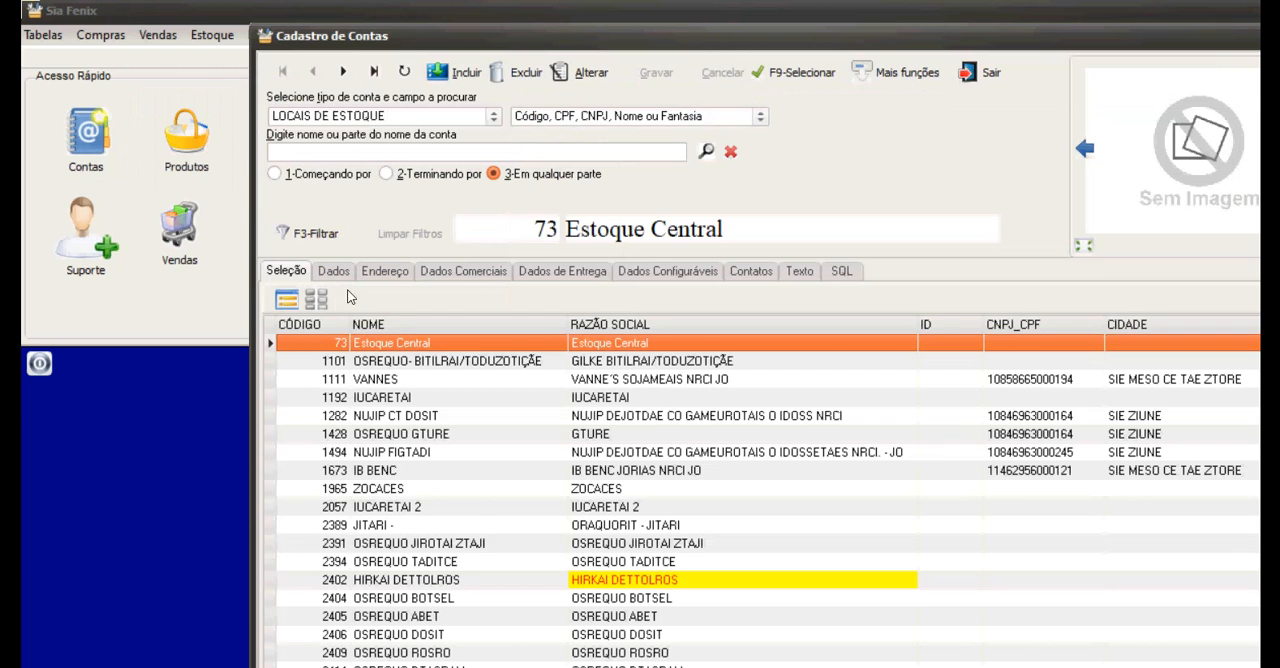
scroll(340, 305, down, 2)
scroll(326, 340, down, 7)
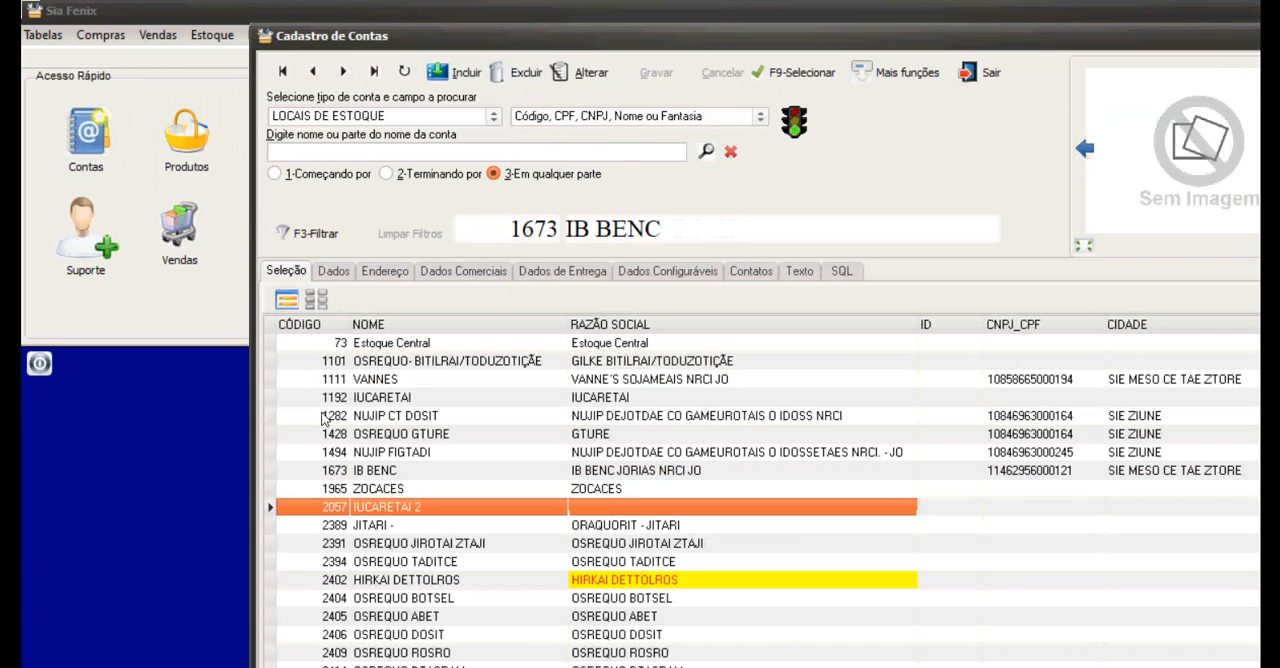
scroll(320, 520, down, 9)
scroll(337, 340, up, 14)
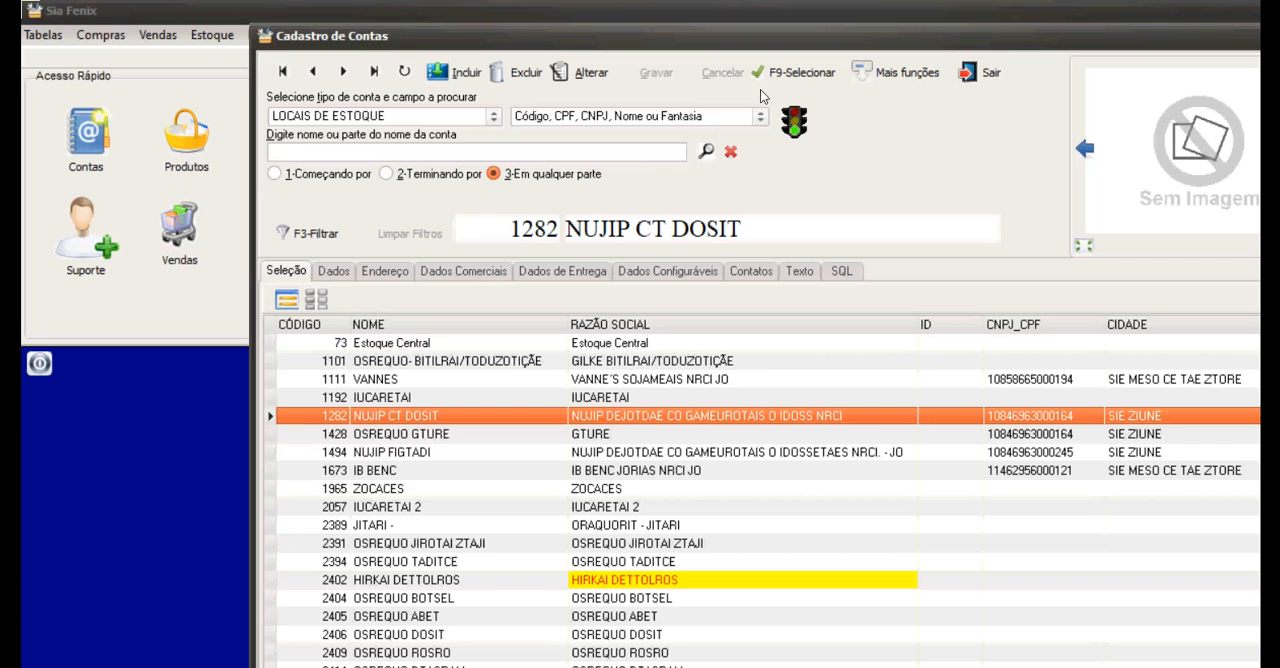
click(980, 72)
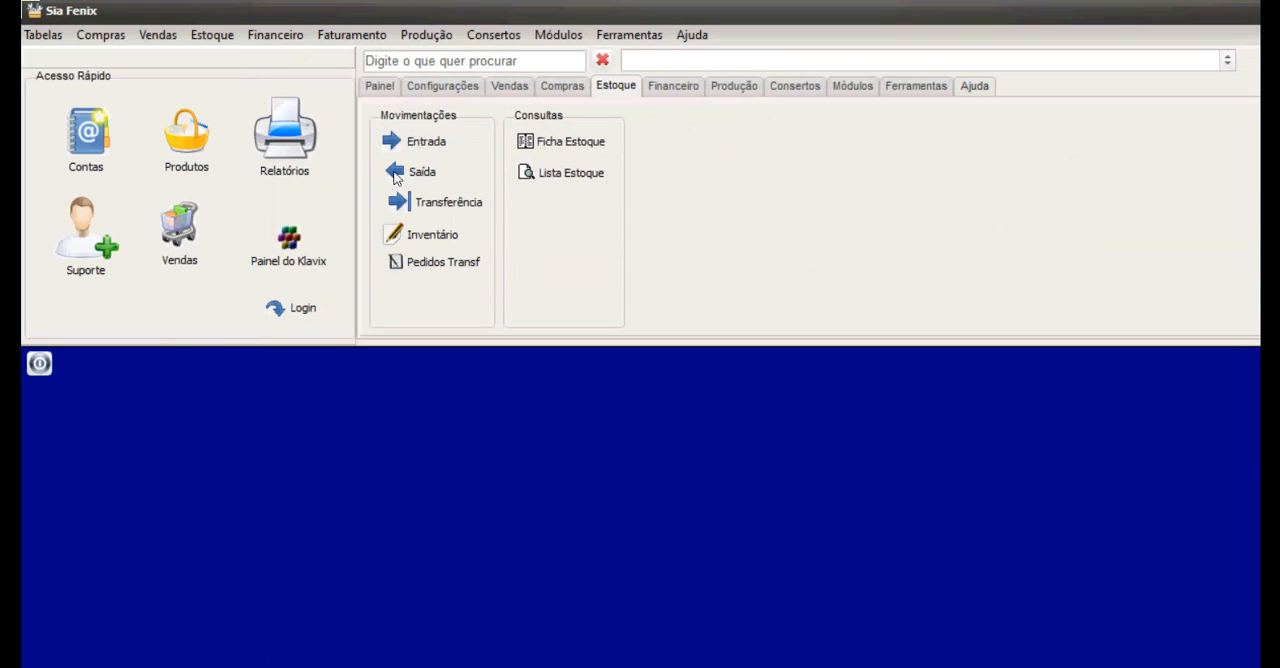
In a new stock transfer, create a LOCAIS DE ESTOQUE account with the representative's name plus "REPRESENTANTE - ESTOQUE" and select it as the destination.
click(436, 202)
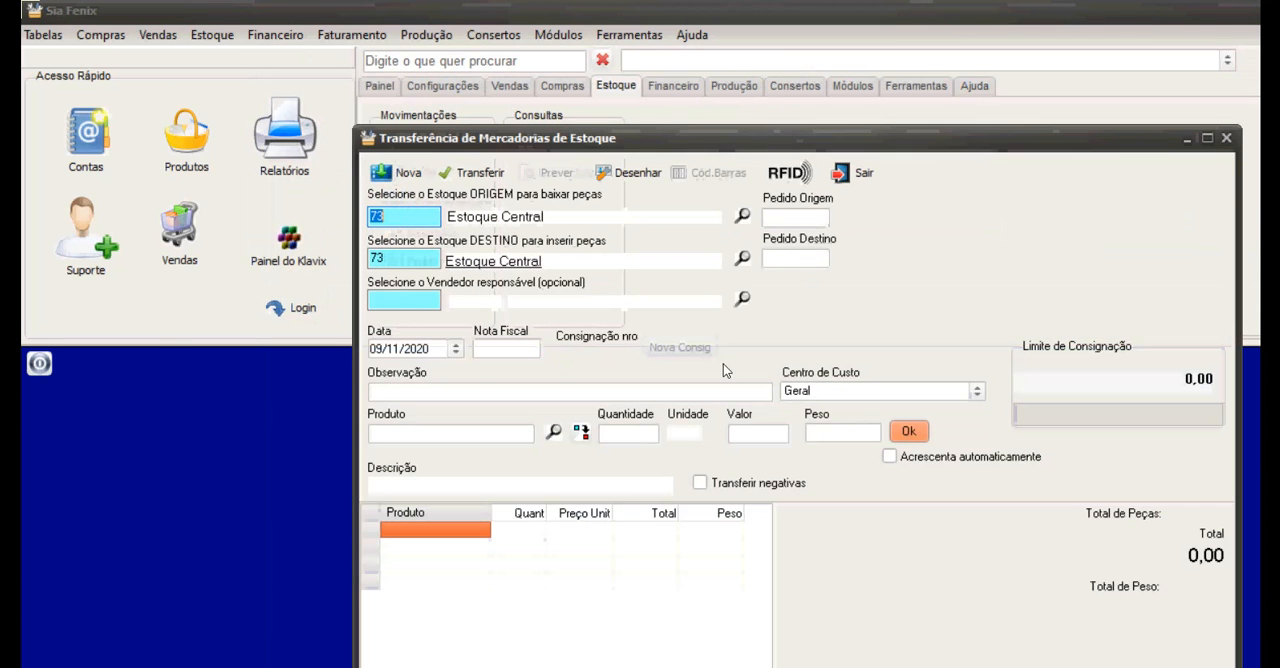
click(742, 258)
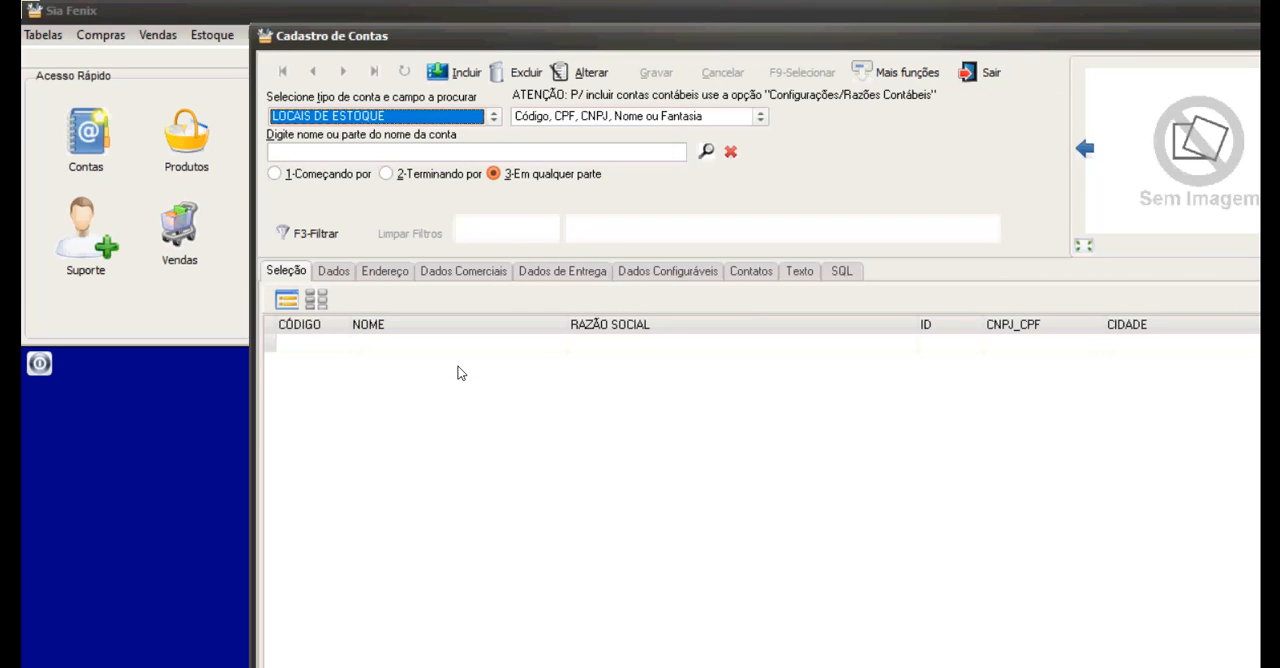
key(alt+i)
text(cla)
key(BackSpace)
key(BackSpace)
key(BackSpace)
text(CLAUDIO REPRESENTANTE)
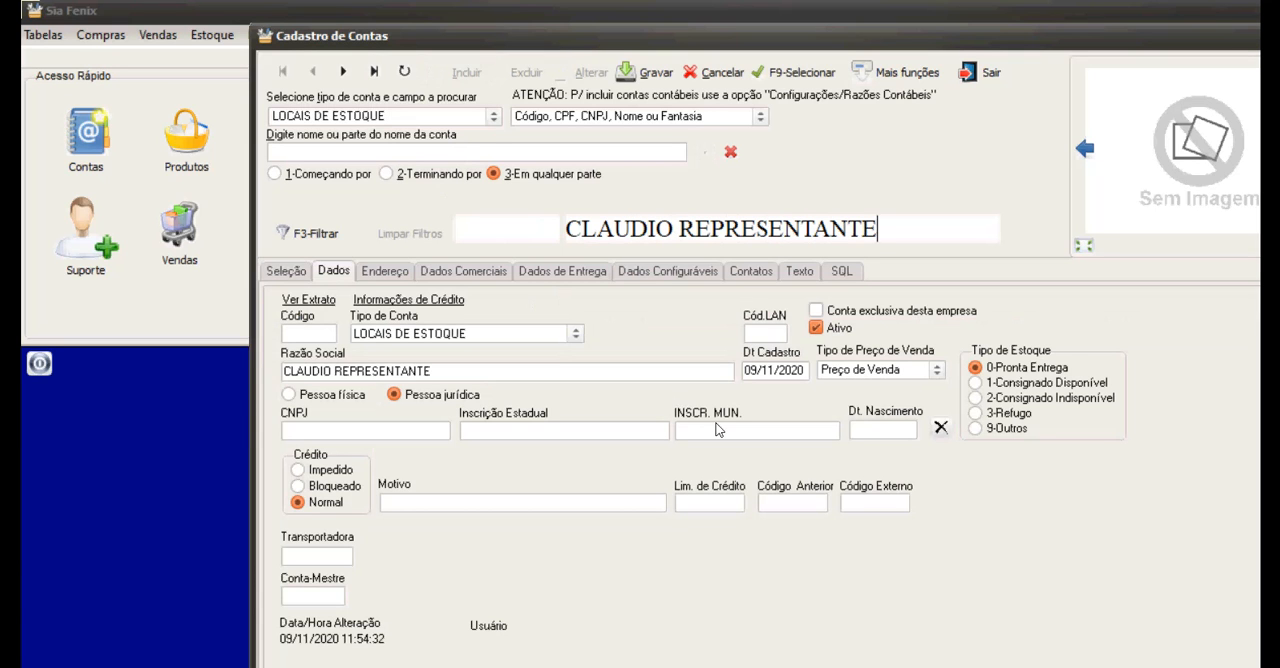
text( - ESTOQUE)
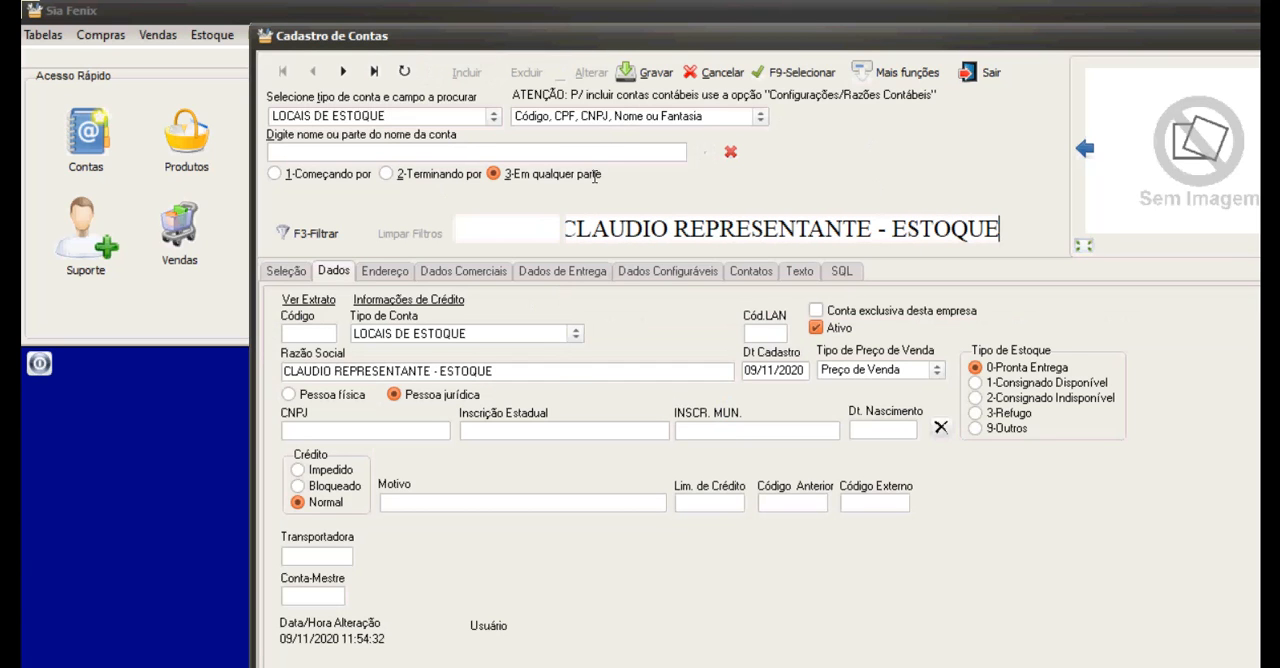
click(645, 72)
key(F9)
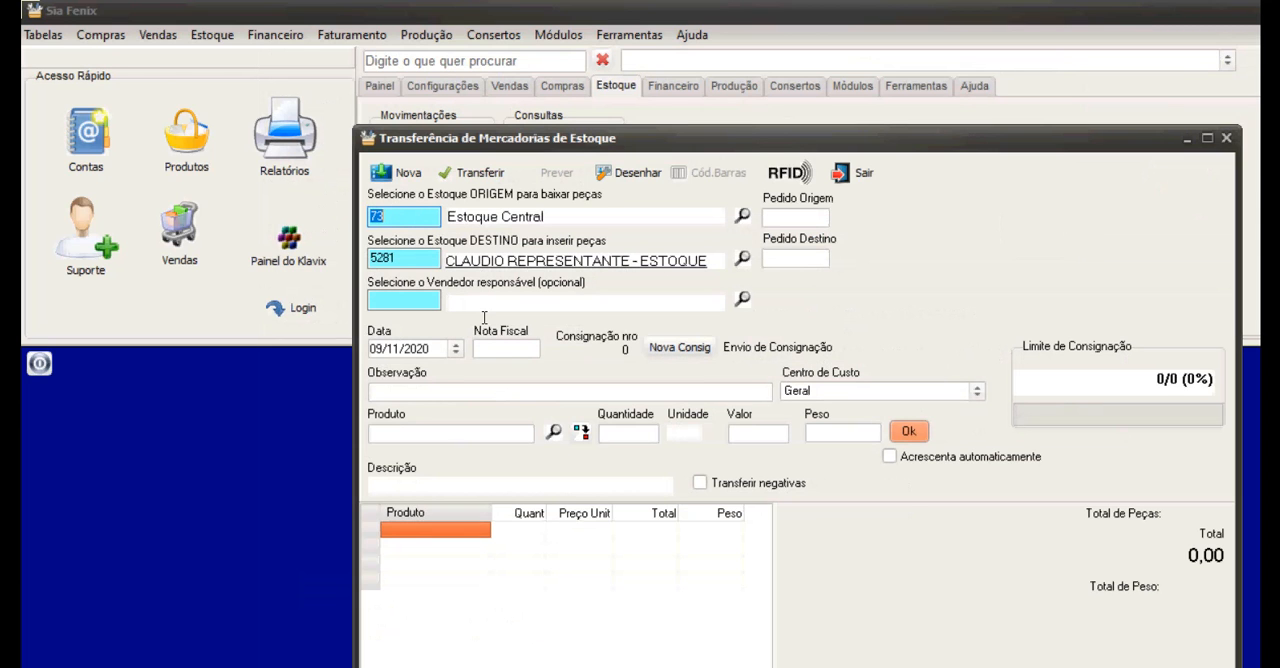
Add one unit of product 10001A to the transfer, accepting the quantity beyond the stock limit.
click(554, 431)
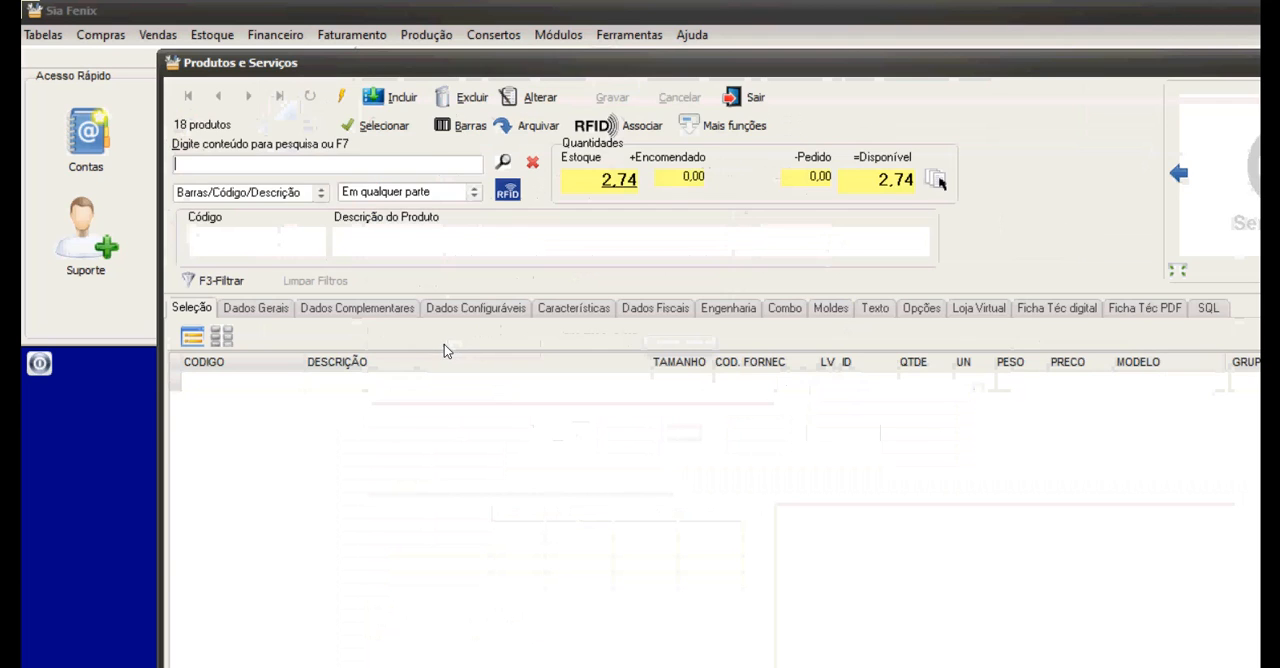
double_click(320, 437)
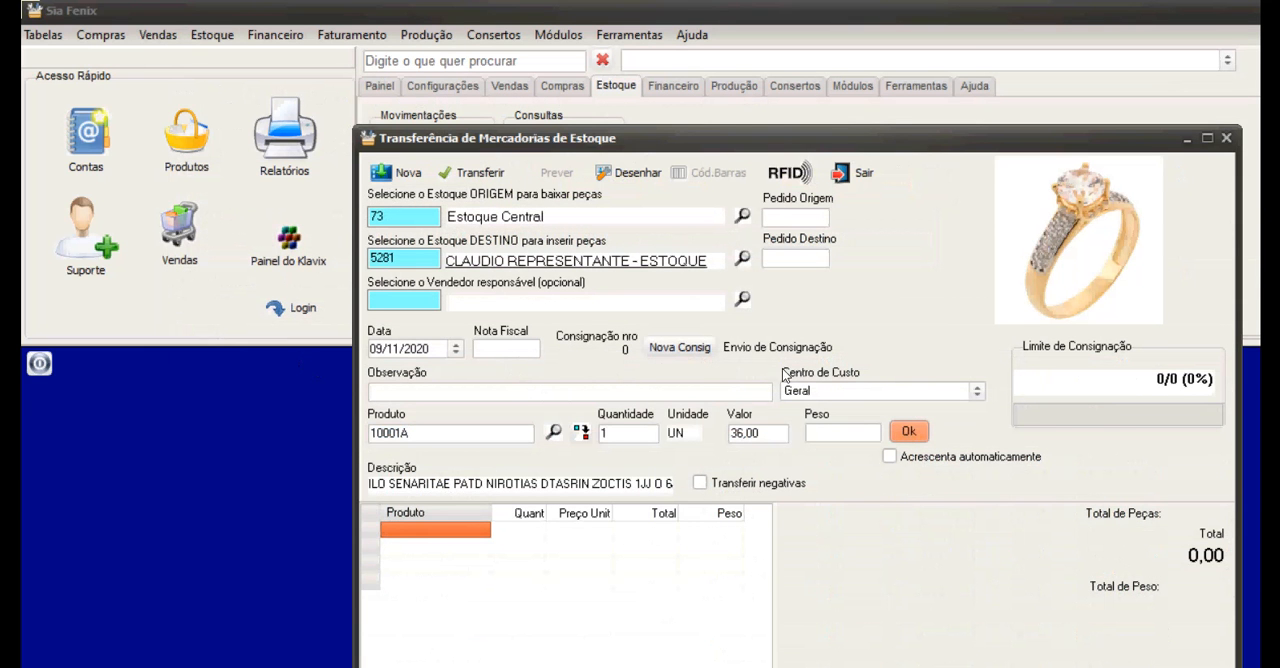
key(Return)
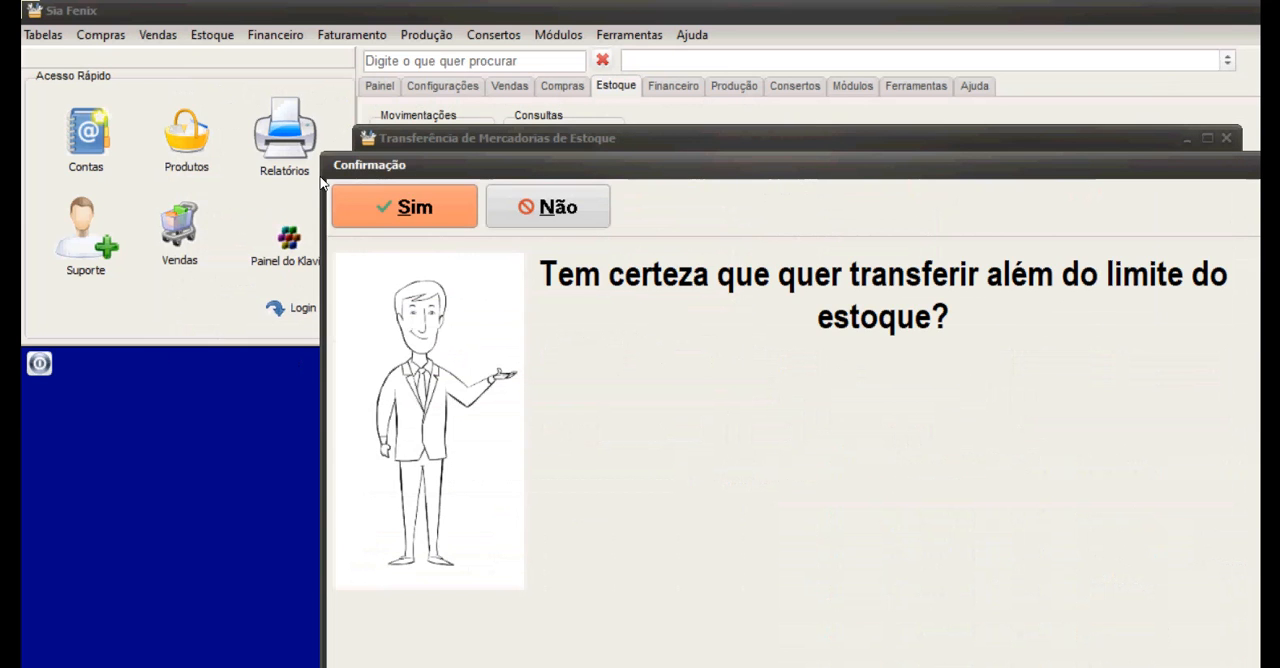
key(Return)
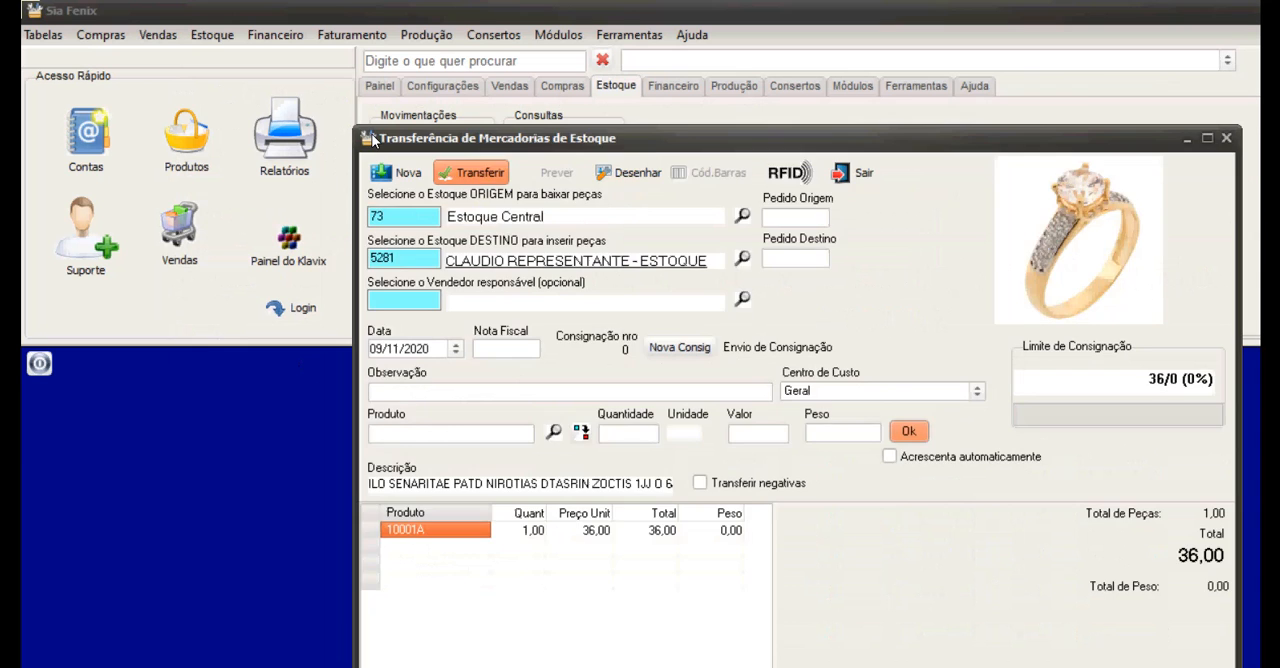
Carry out the stock transfer with the virtual store's stock update and close Transferência de Mercadorias de Estoque.
click(350, 200)
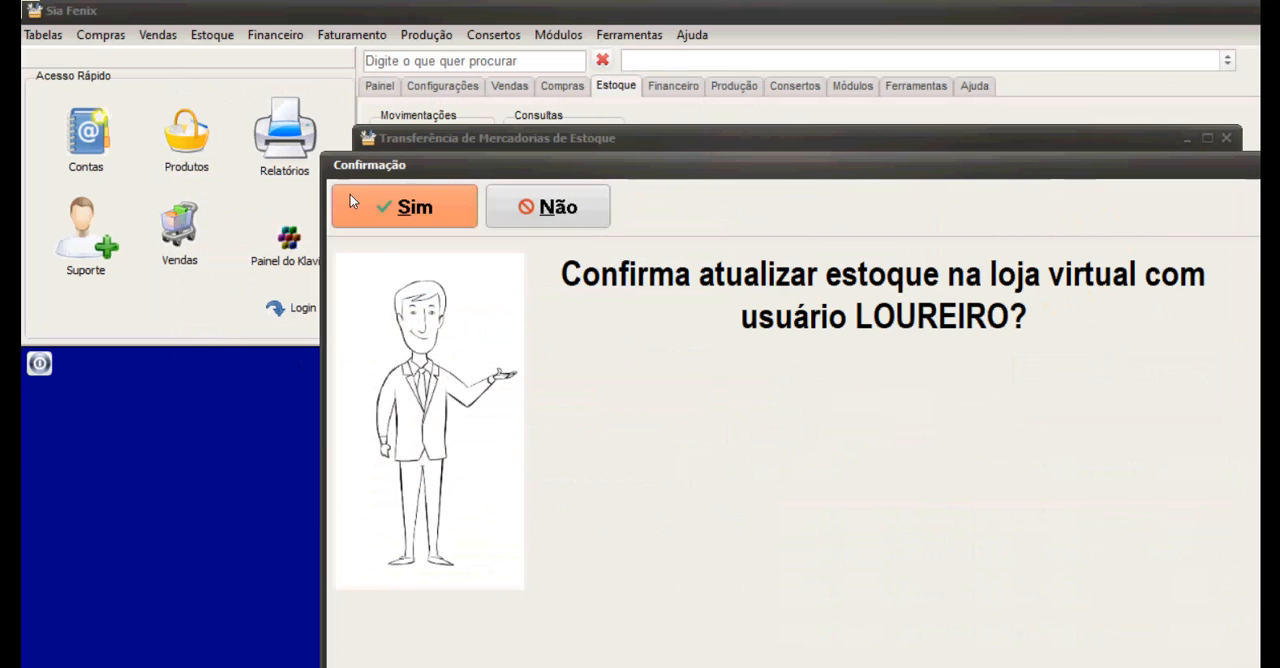
click(410, 184)
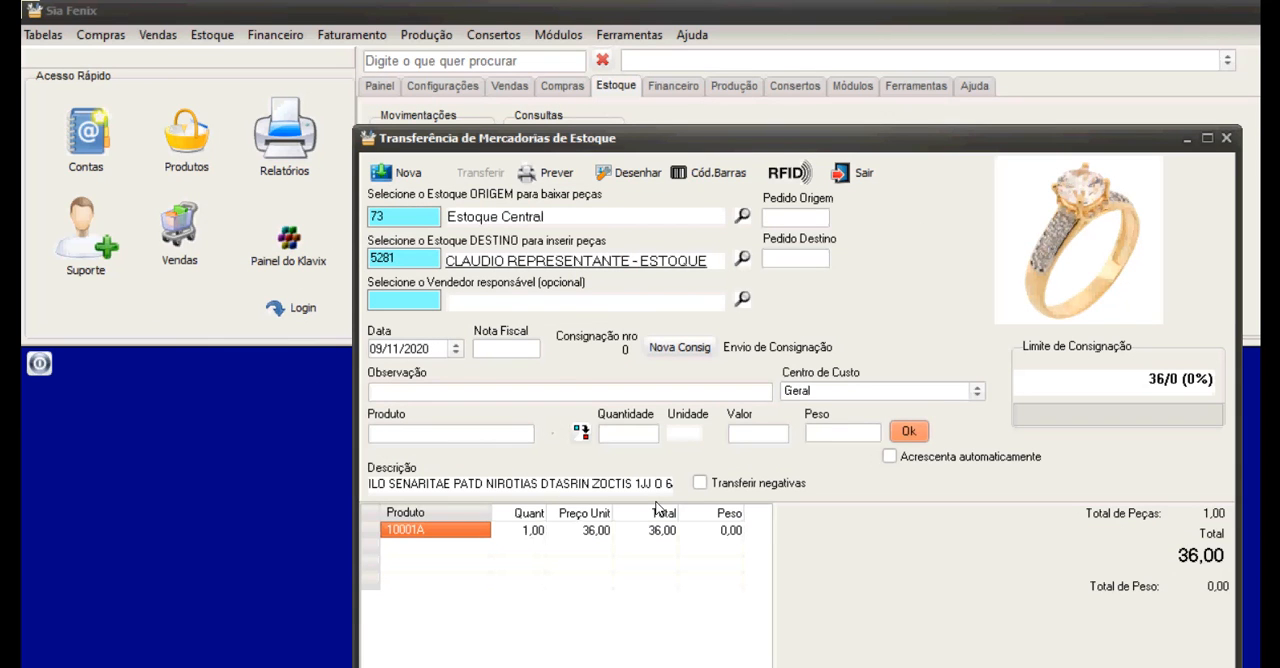
click(483, 428)
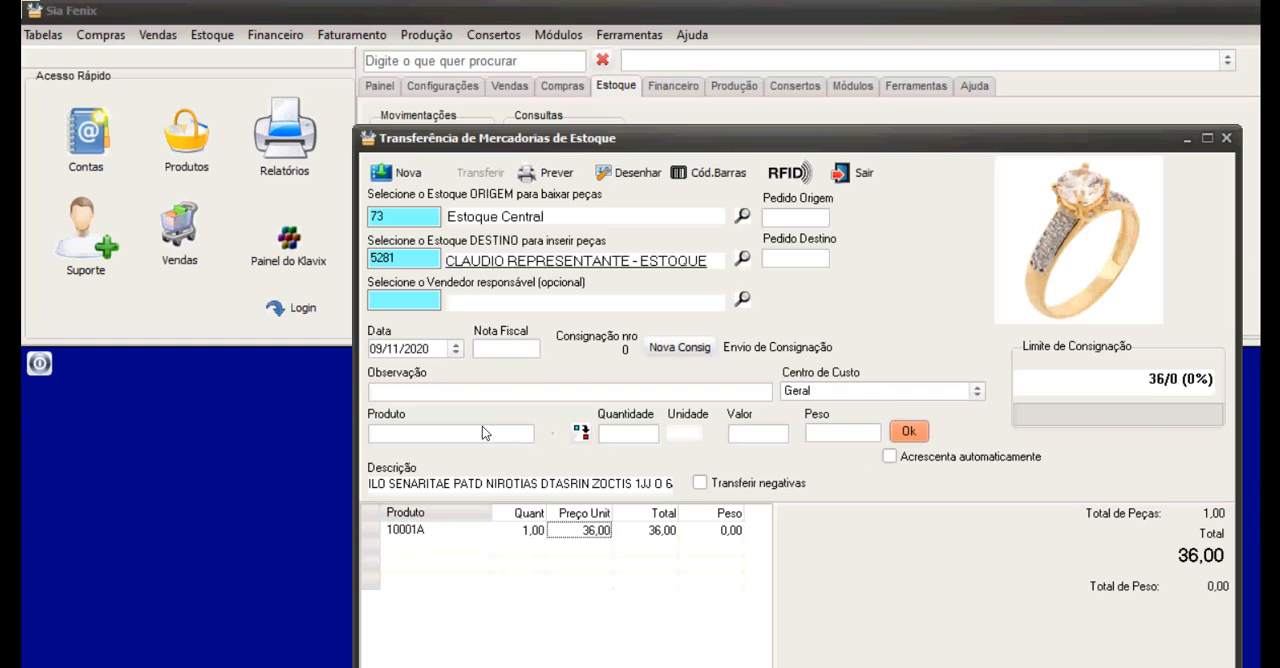
key(Right)
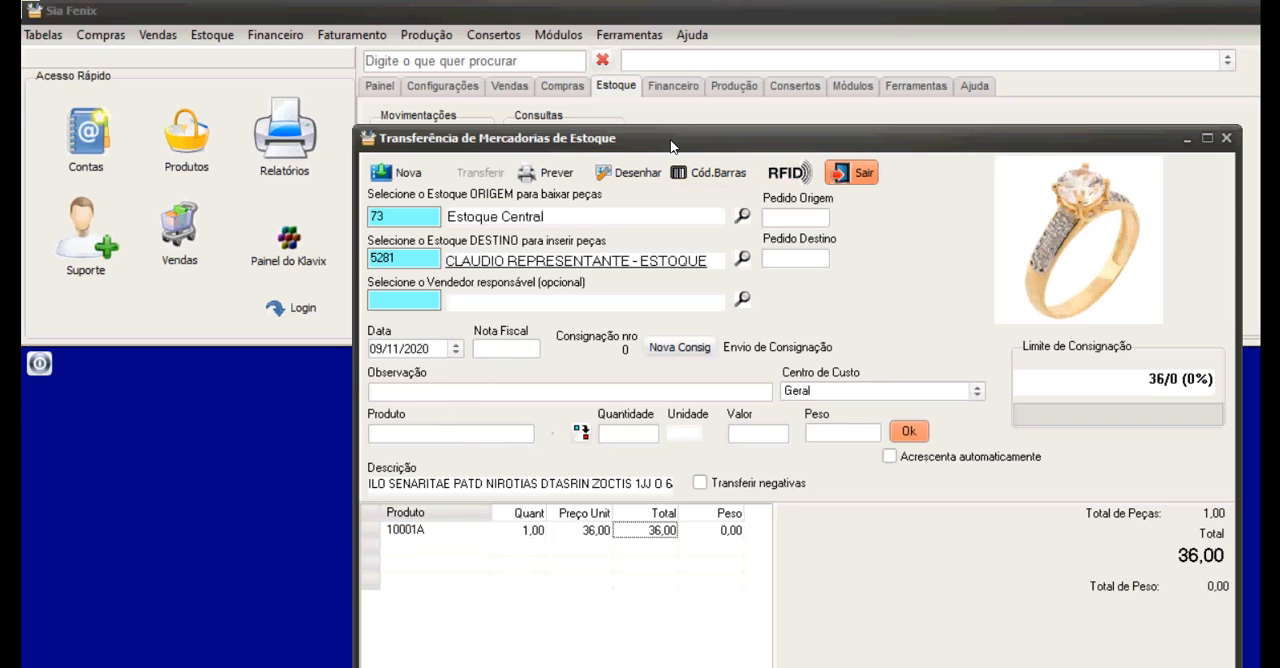
click(843, 173)
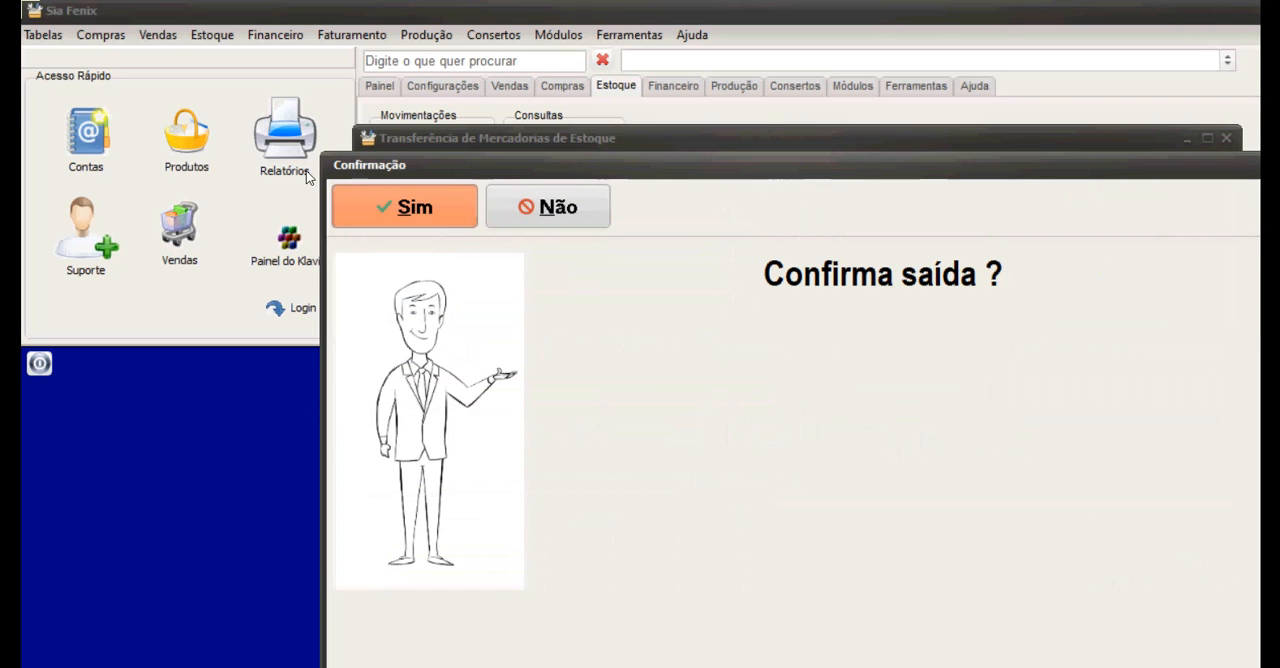
click(404, 206)
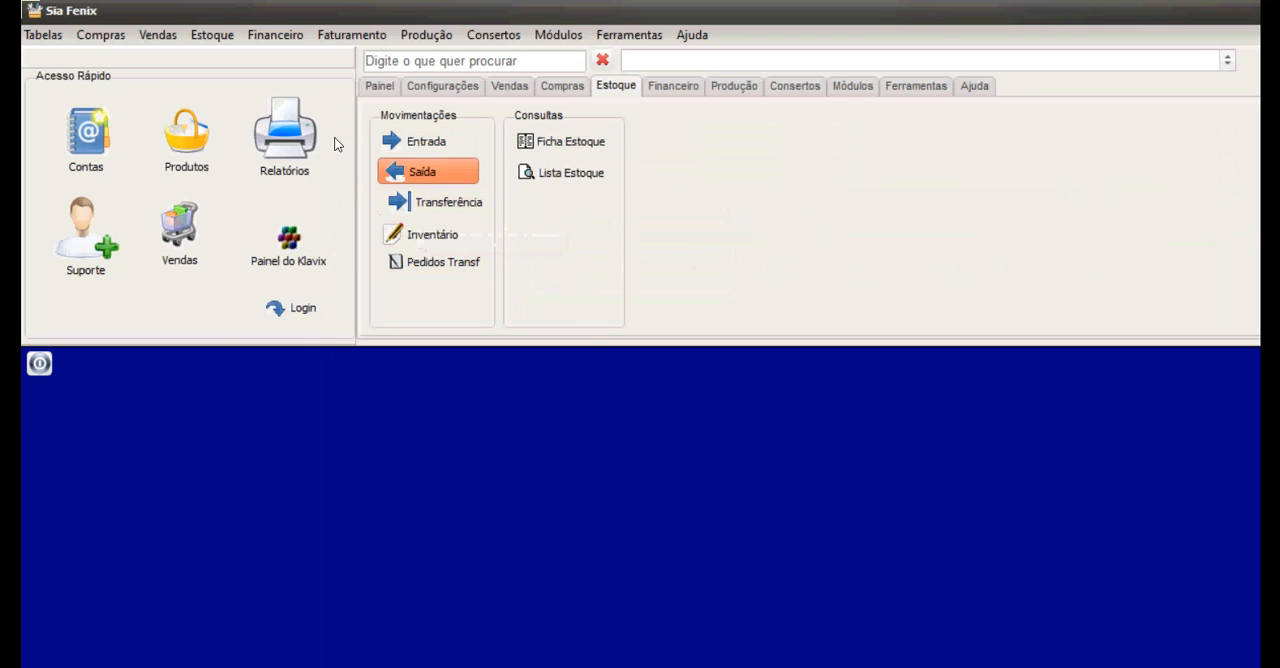
Open the transfer between stores from the stock functions, check the Transferir para companies and close it without transferring.
click(186, 33)
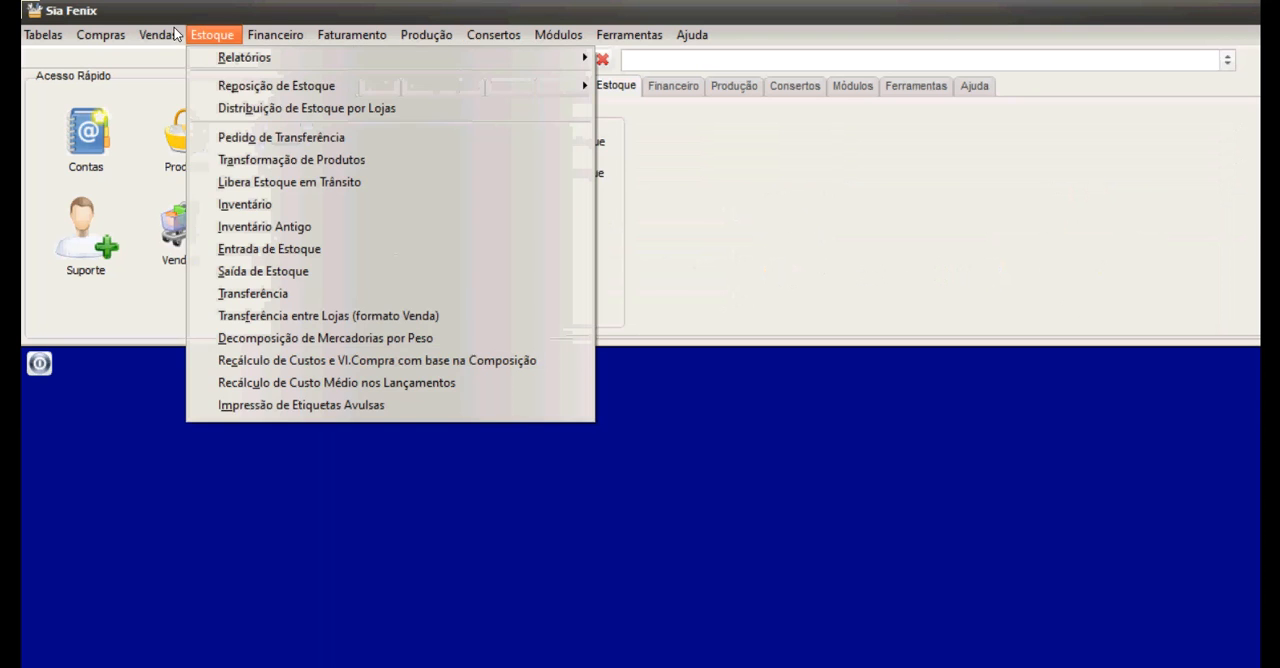
click(242, 258)
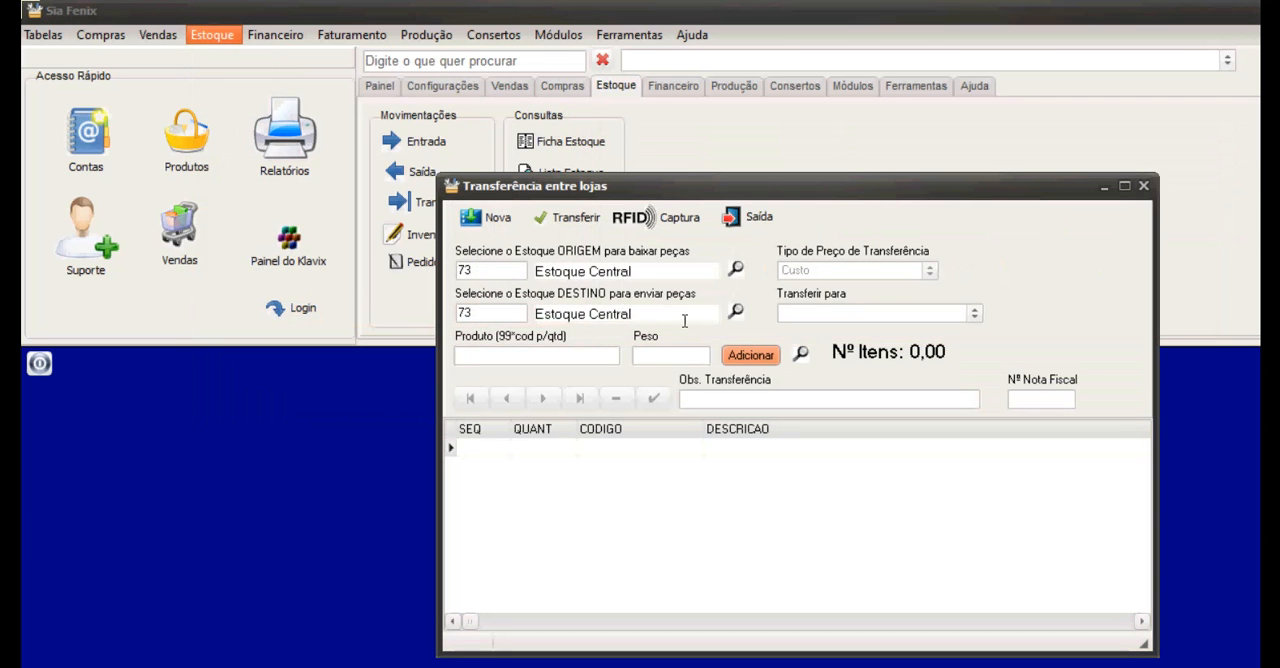
click(646, 251)
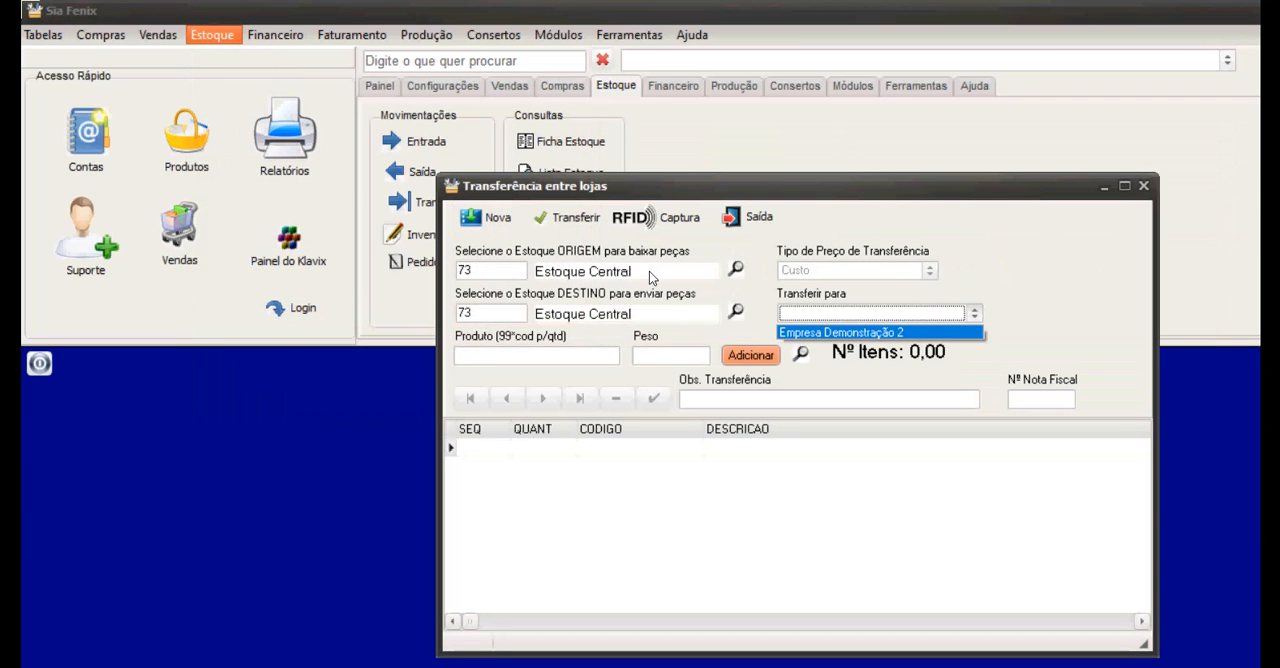
click(638, 257)
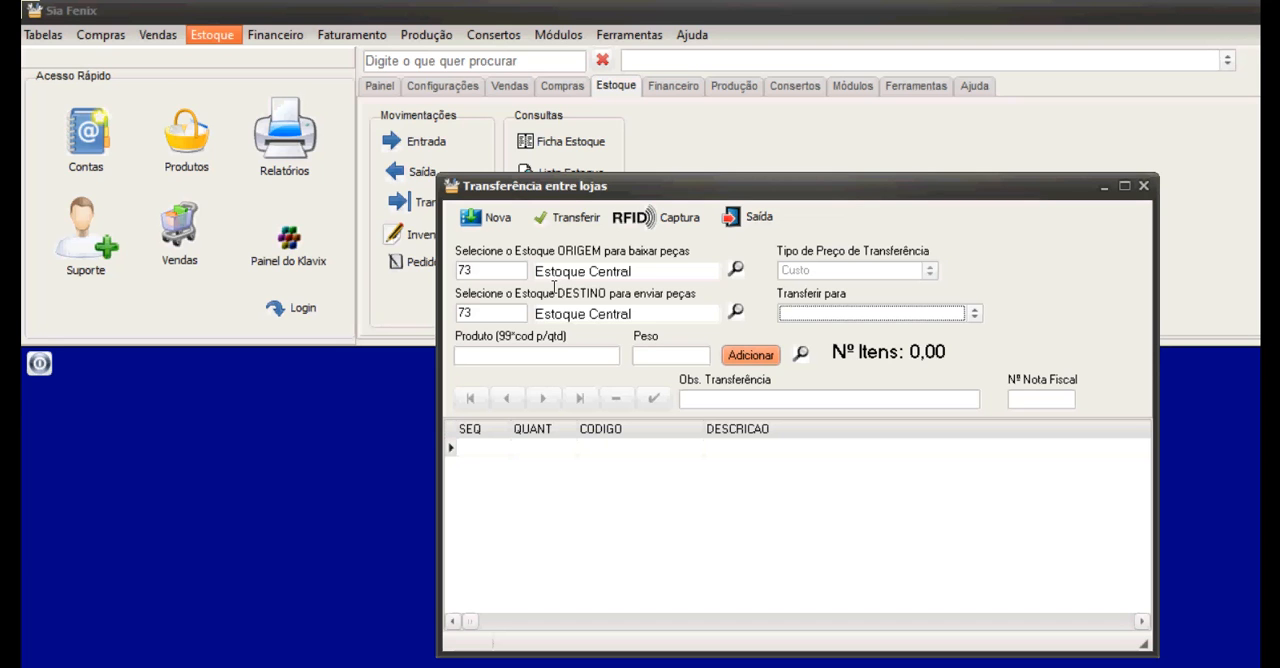
click(752, 216)
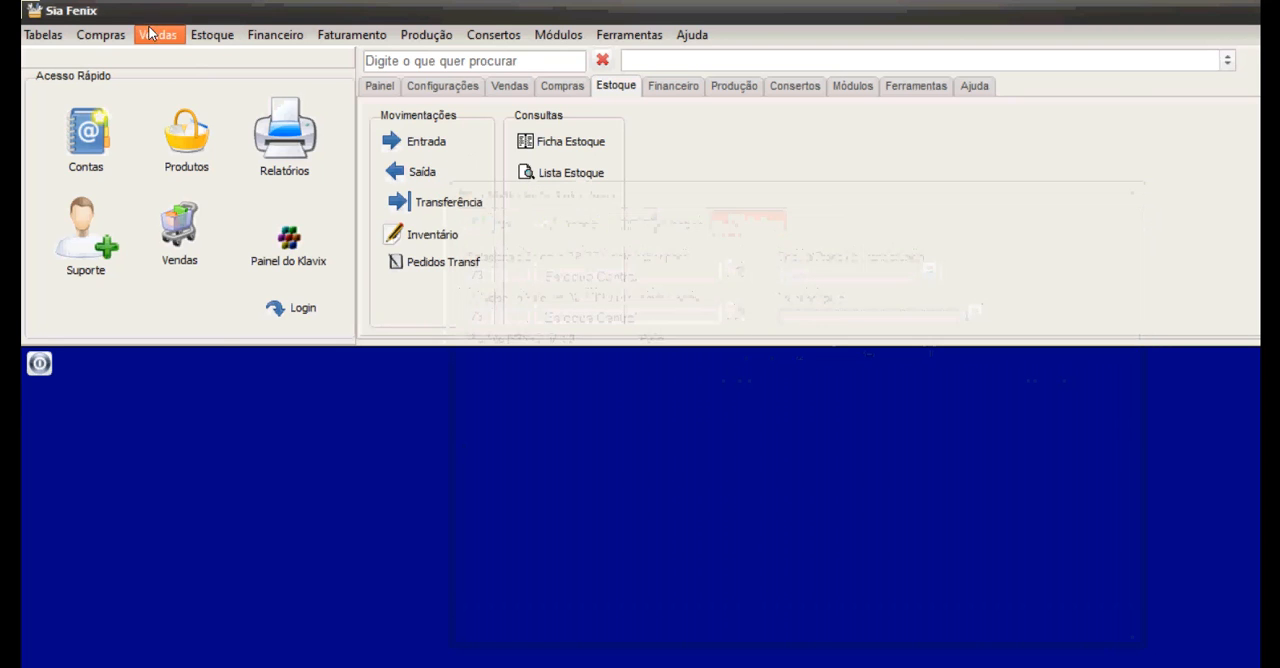
Open Libera Estoque em Trânsito, check the pending goods transfer and its parts in transit, and close it.
click(194, 36)
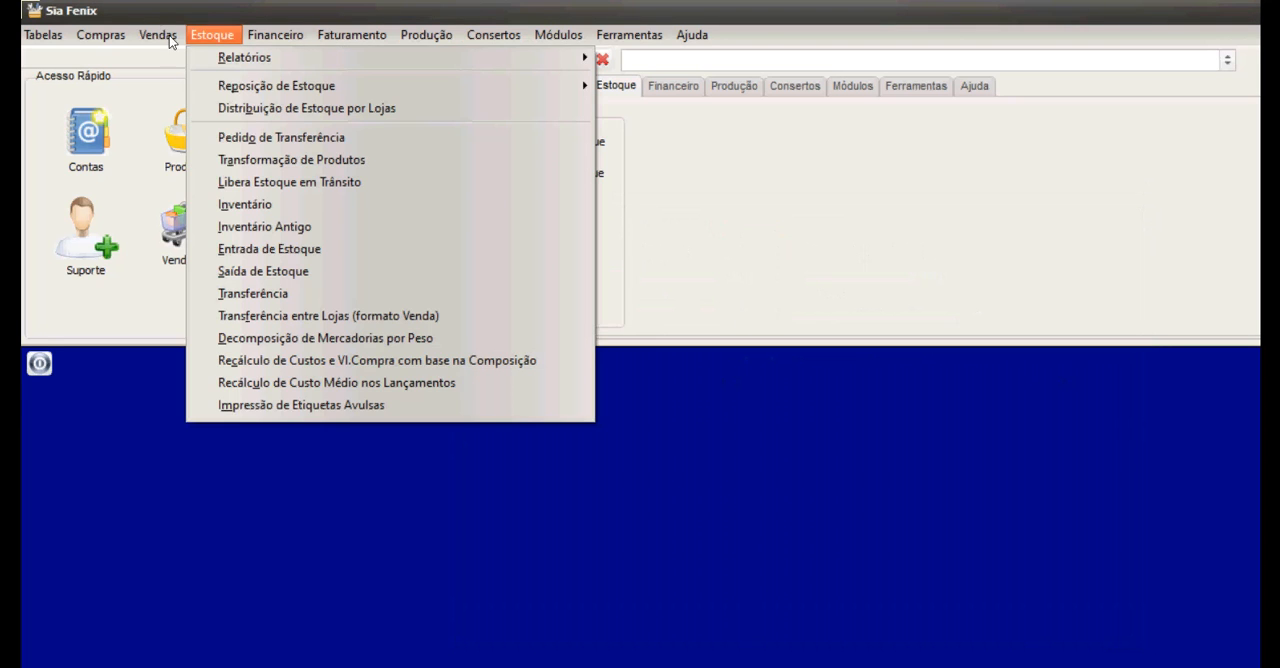
click(237, 181)
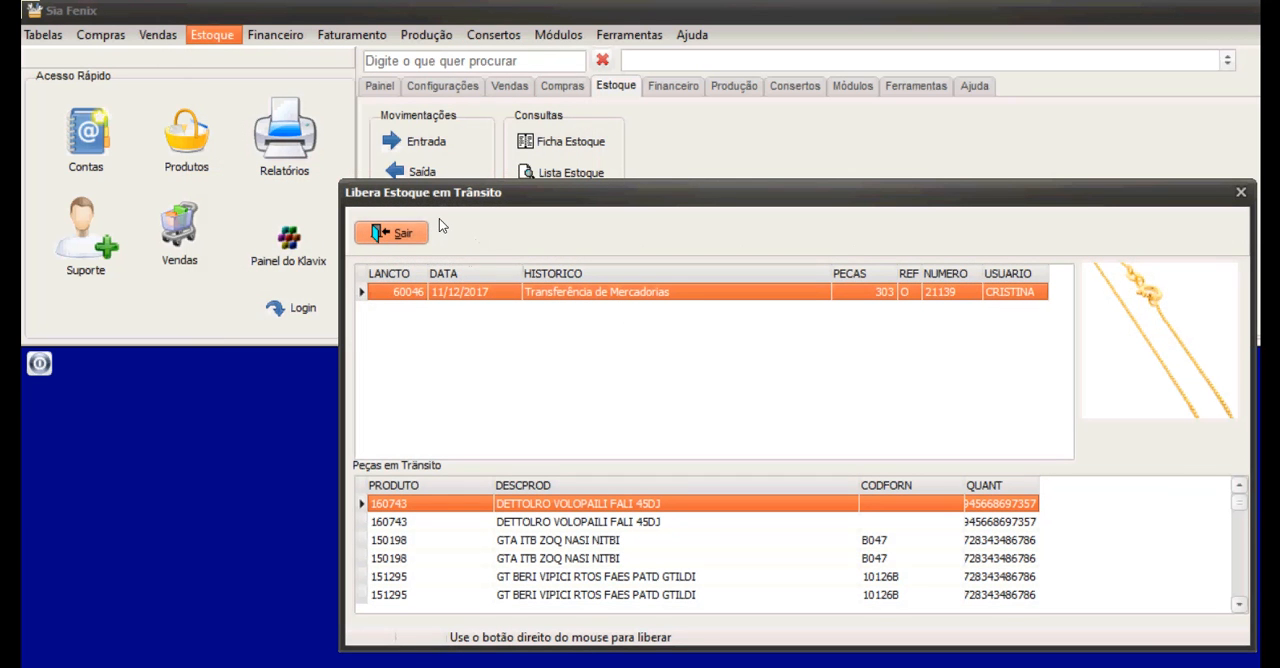
click(402, 233)
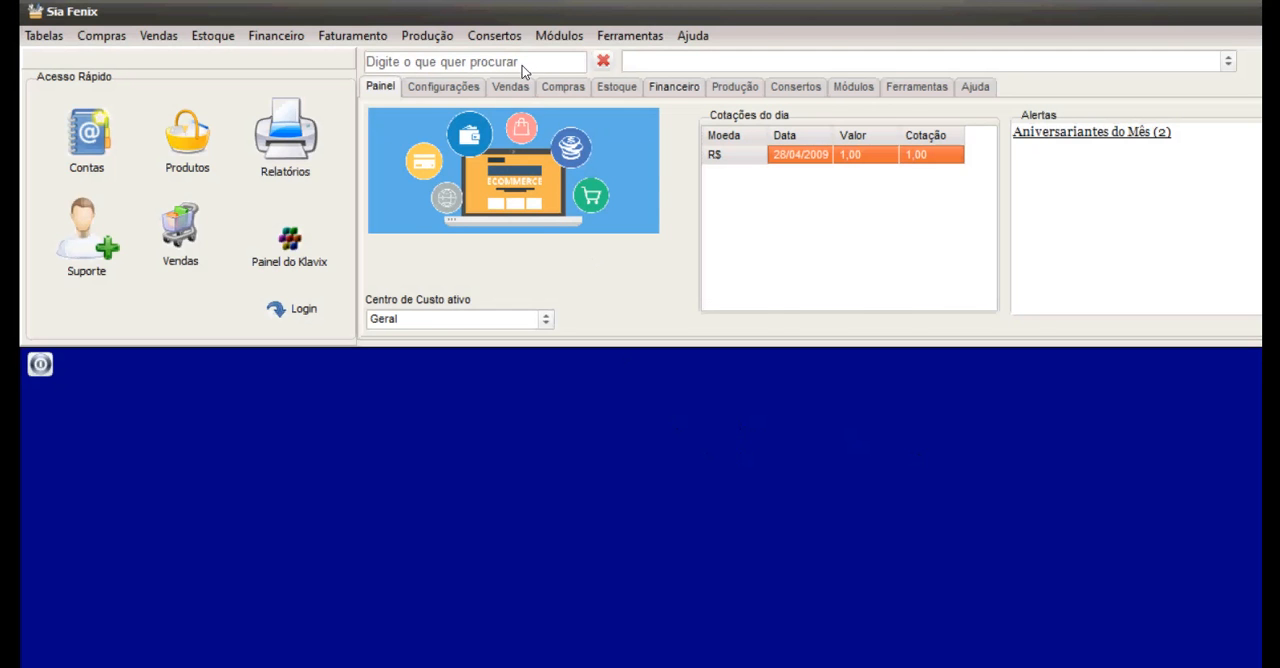
Open the Plano de Contas from the financial functions, examine the administrative expense accounts and close it.
click(674, 87)
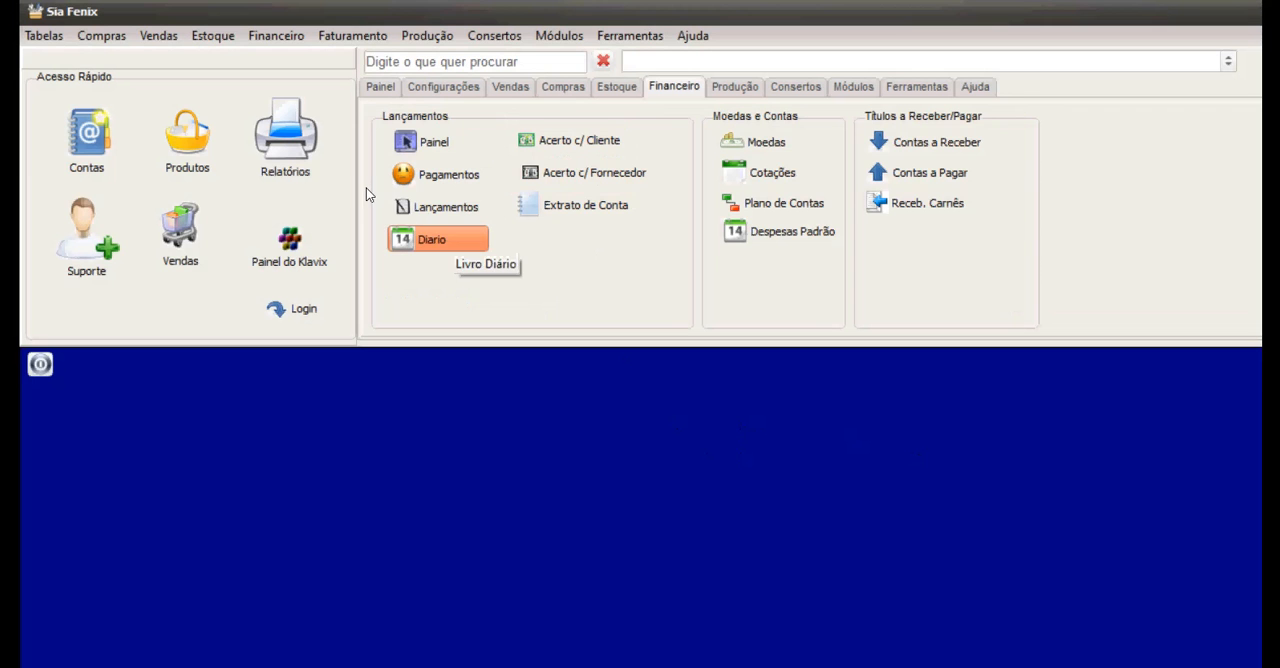
click(783, 203)
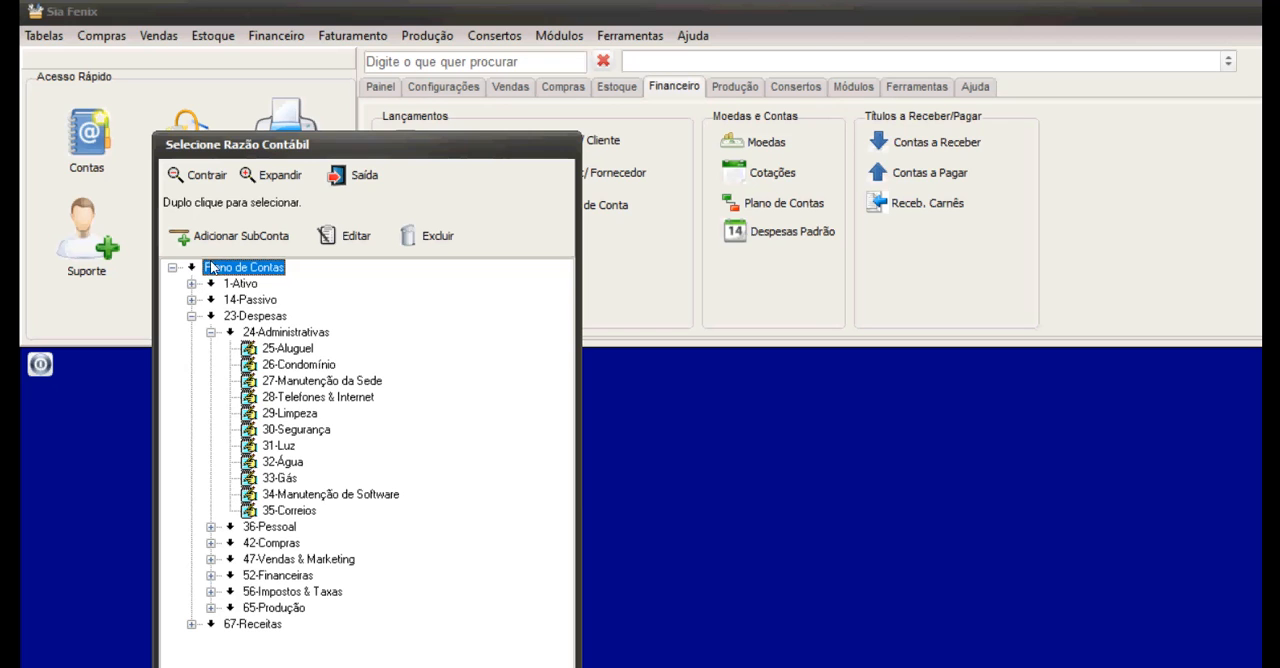
click(350, 176)
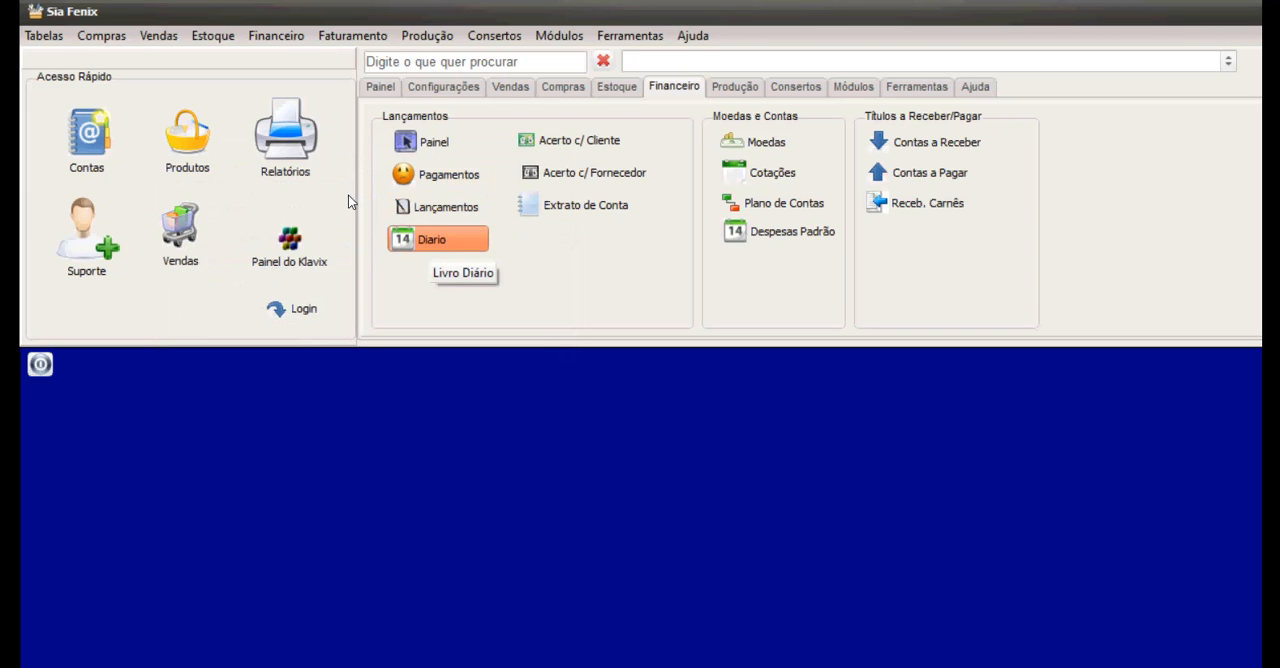
Consult the Livro Diário for 09/11/2020, check the debit and credit lines of the goods transfer, and leave the journal.
click(416, 238)
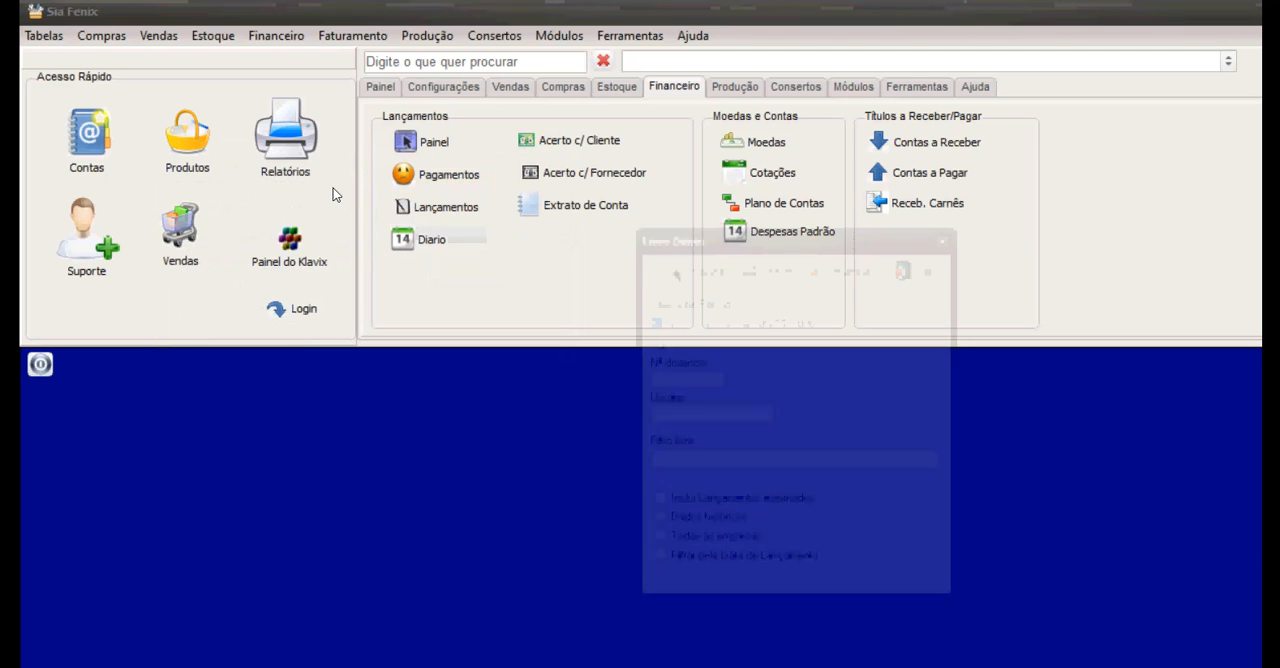
click(688, 267)
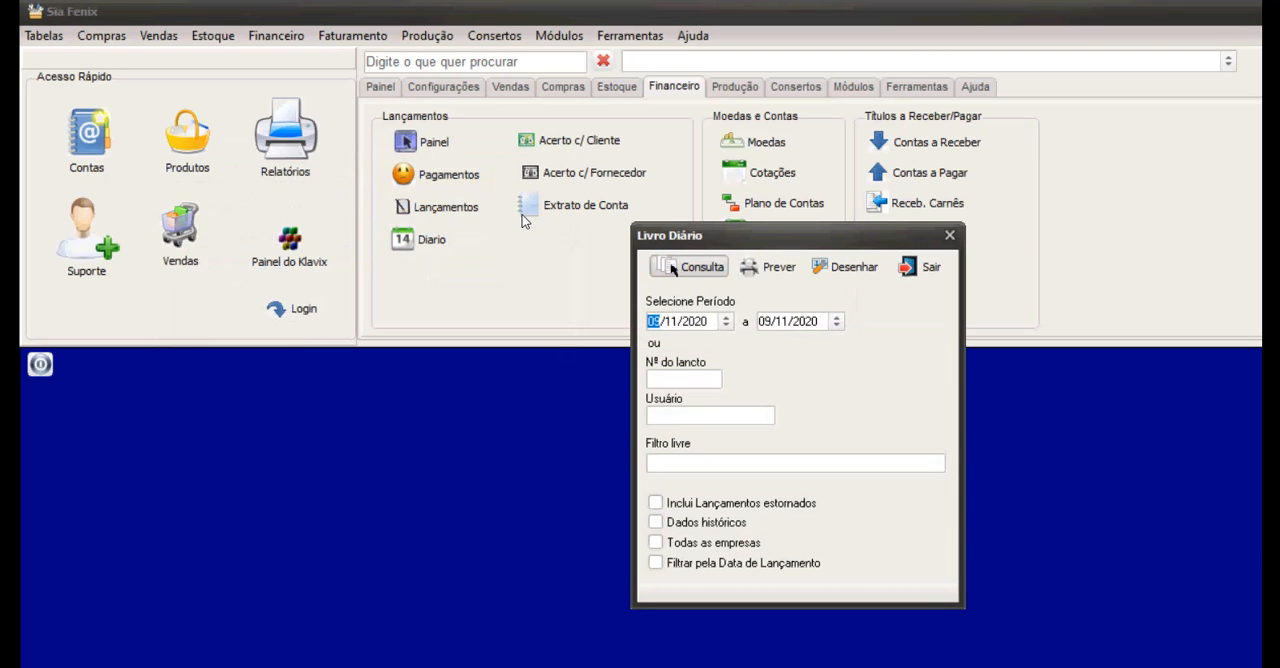
key(Down)
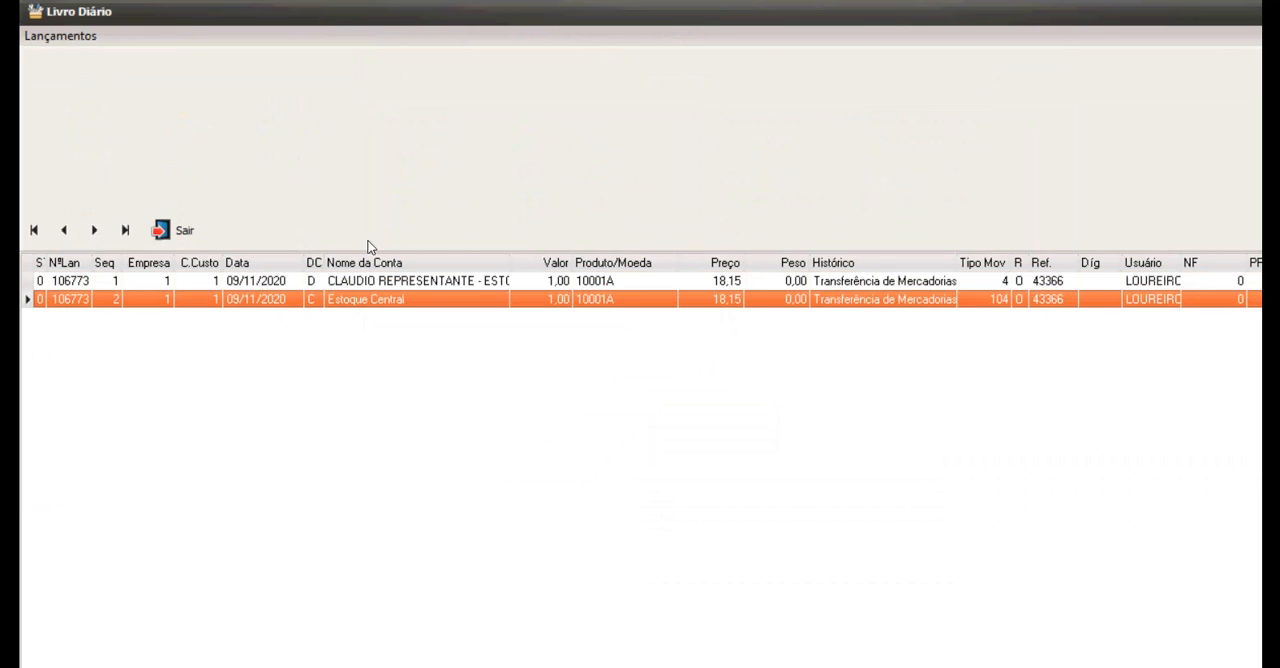
key(Up)
key(Down)
key(Up)
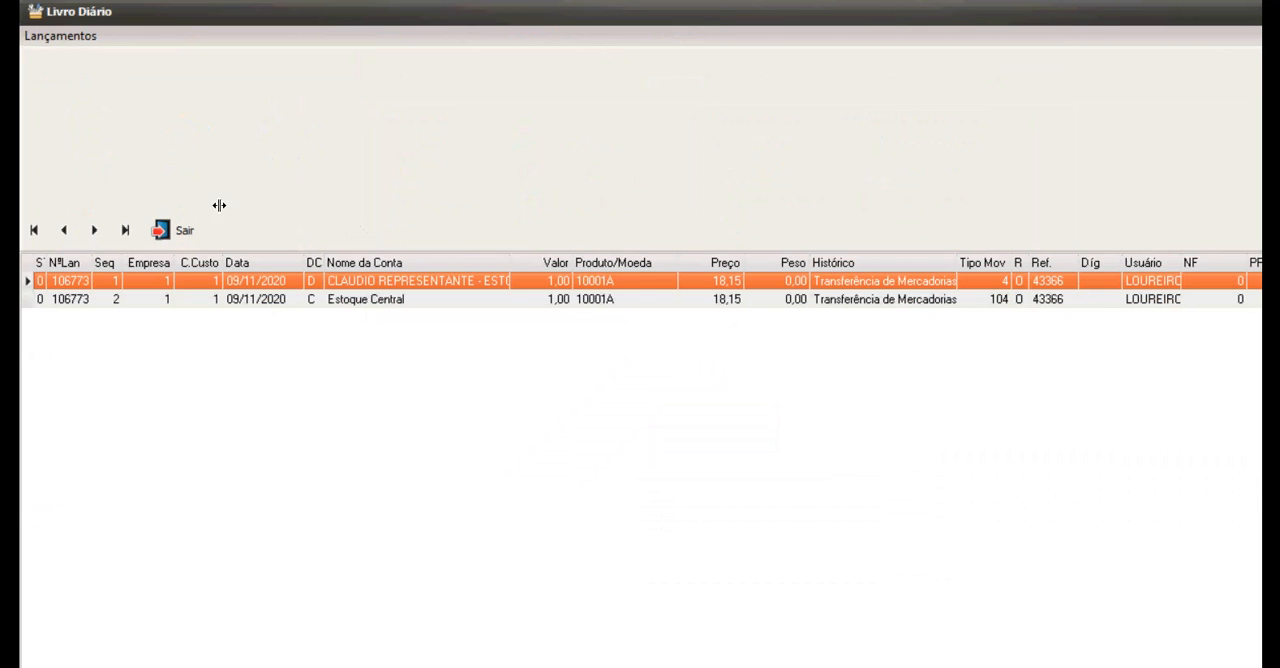
click(168, 230)
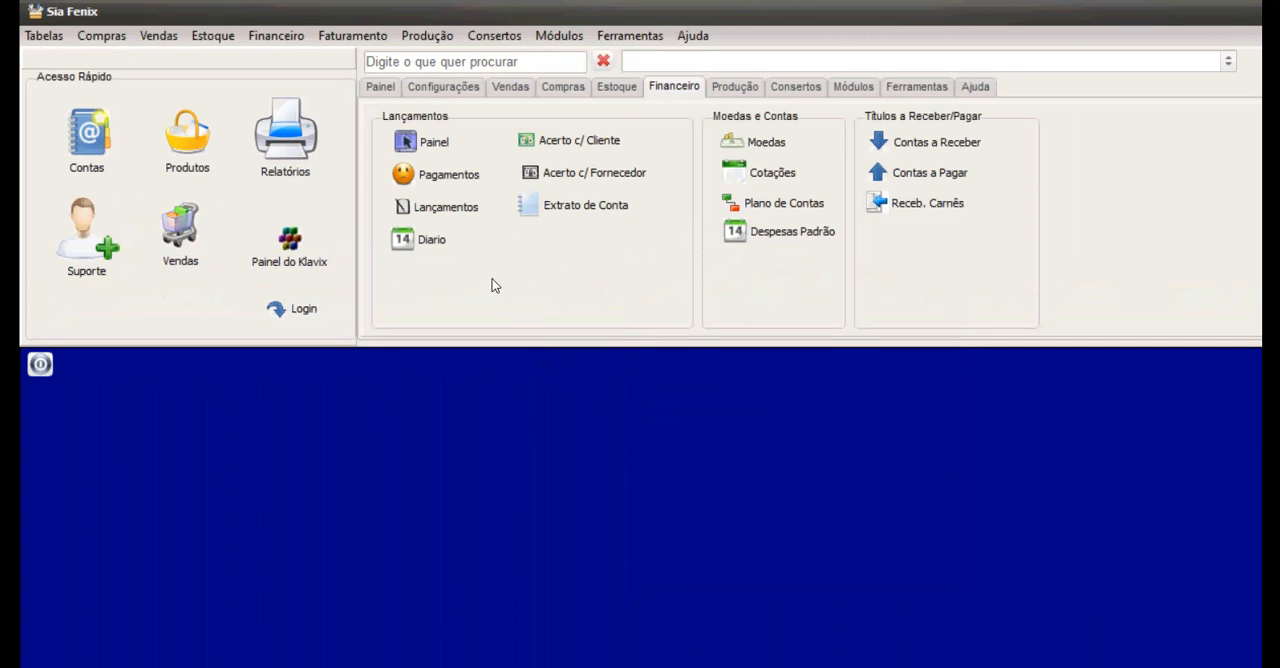
Try to alter the R$ currency in the Moedas register and close the register.
click(766, 142)
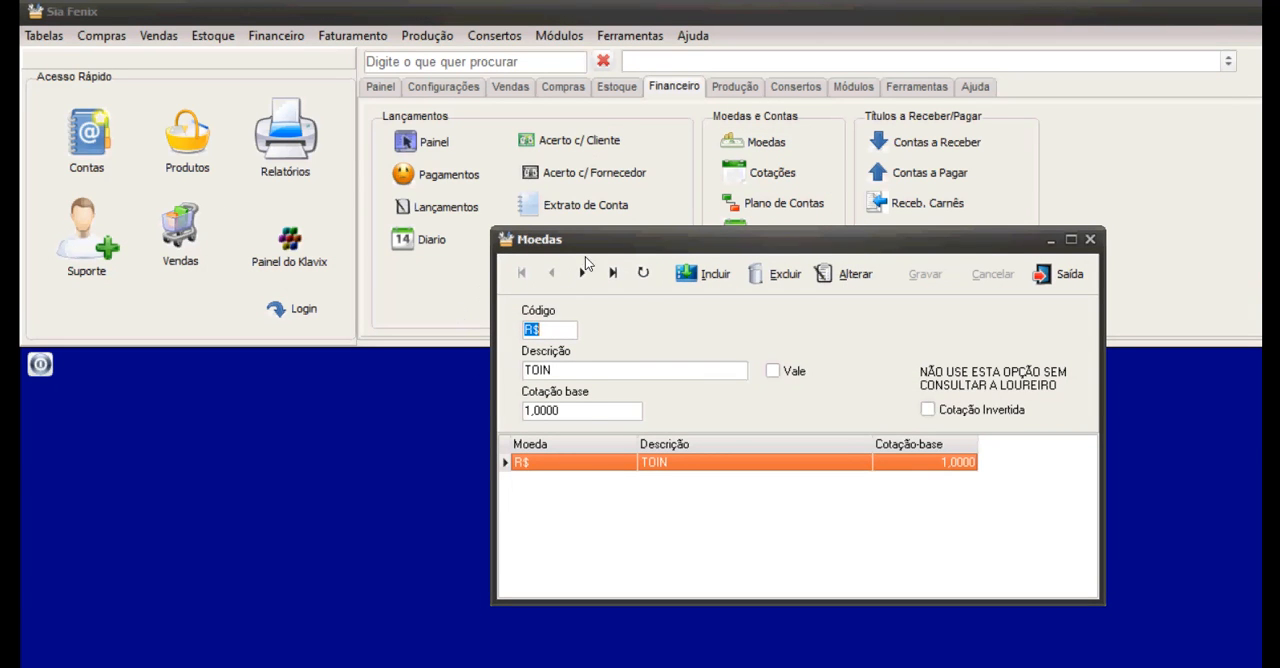
click(843, 273)
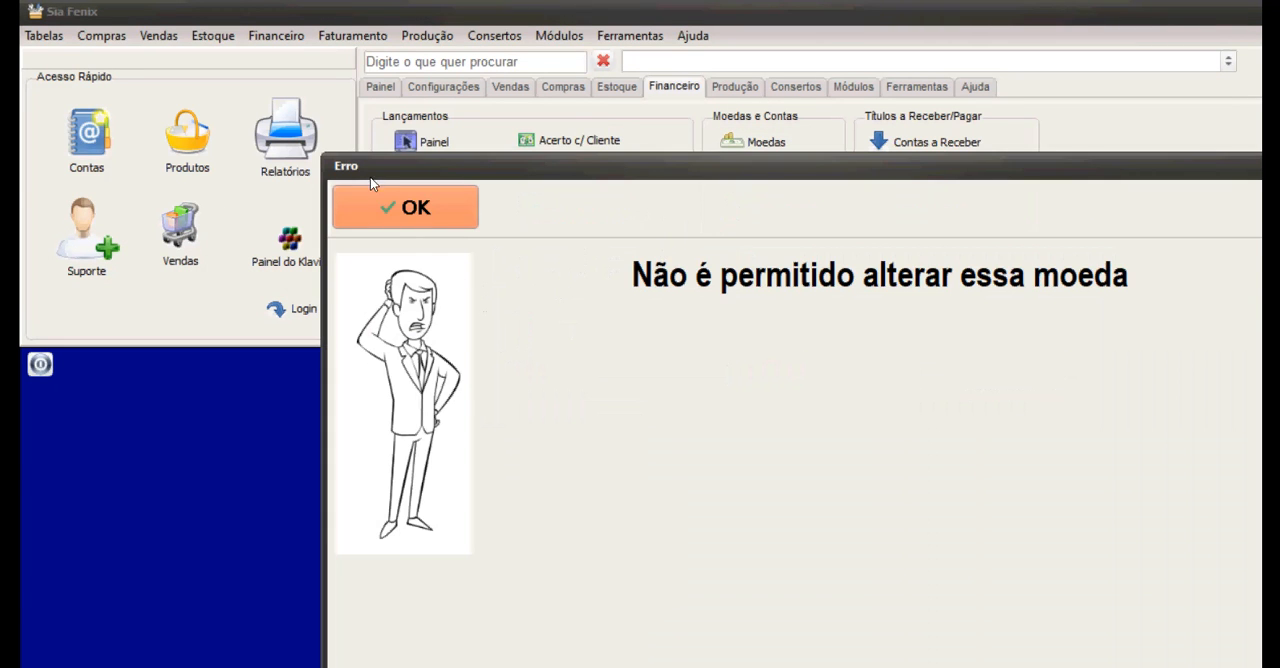
click(410, 208)
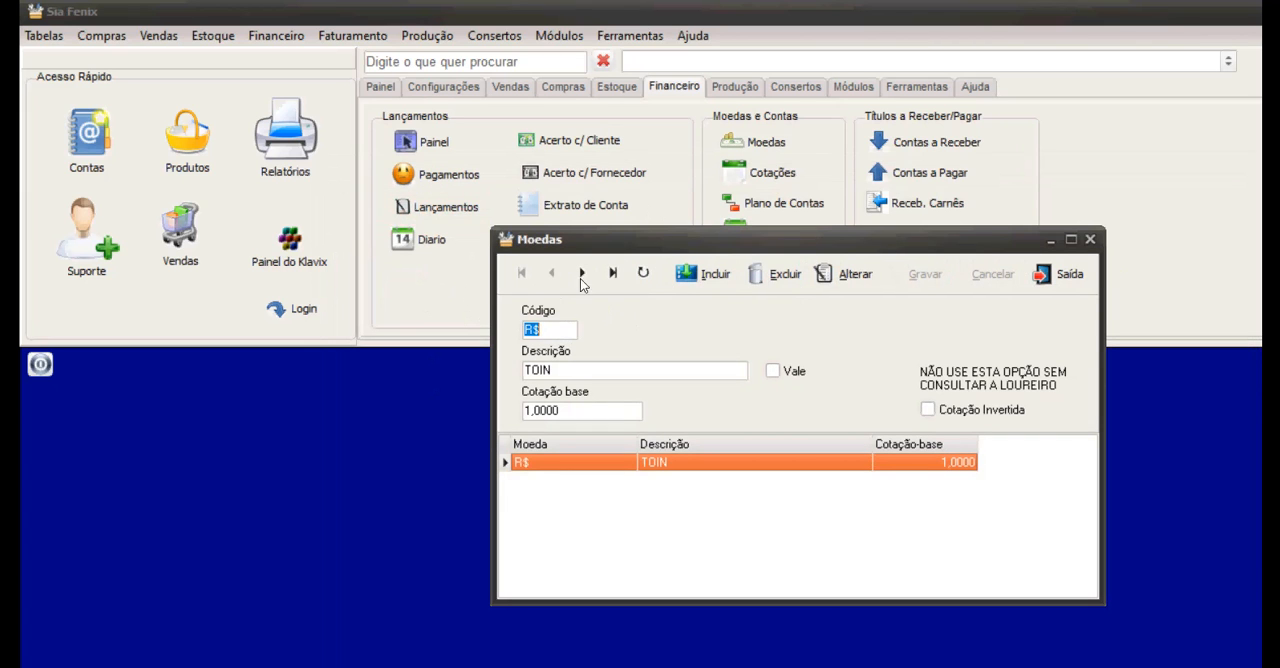
click(1062, 274)
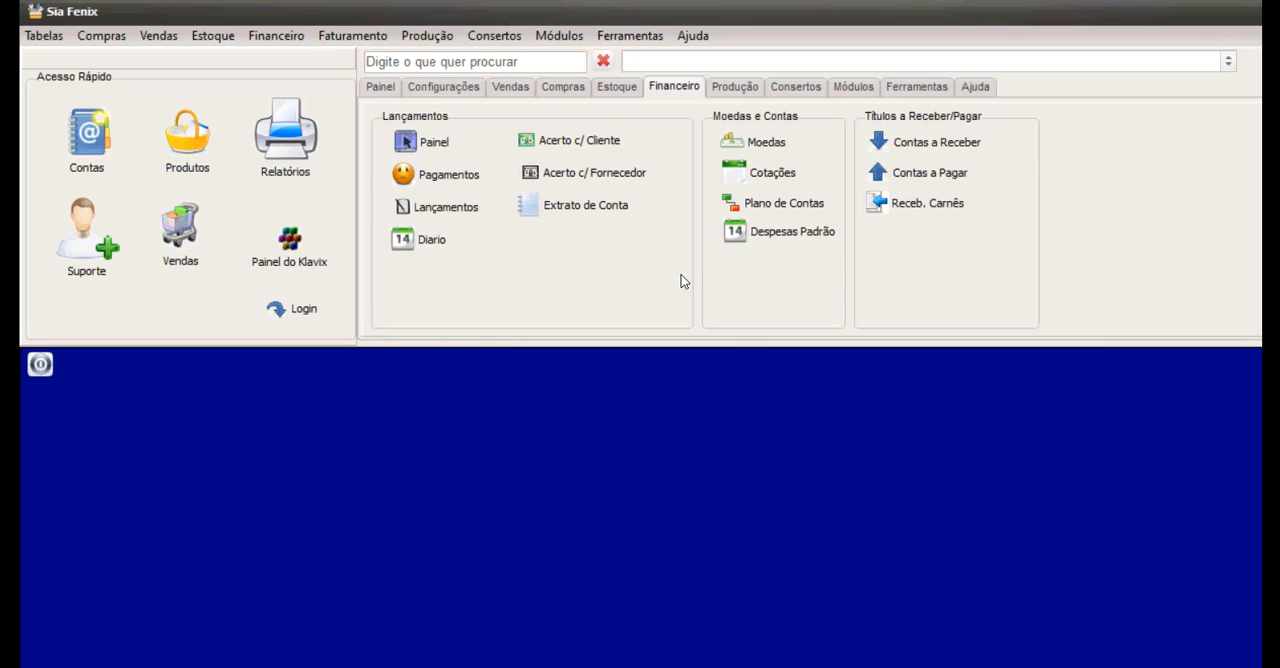
Start a frequent expense titled Aluguel for day 25, with 25 Aluguel as Caixa ou Banco Pagador and 3 Caixa as Conta débito.
click(779, 231)
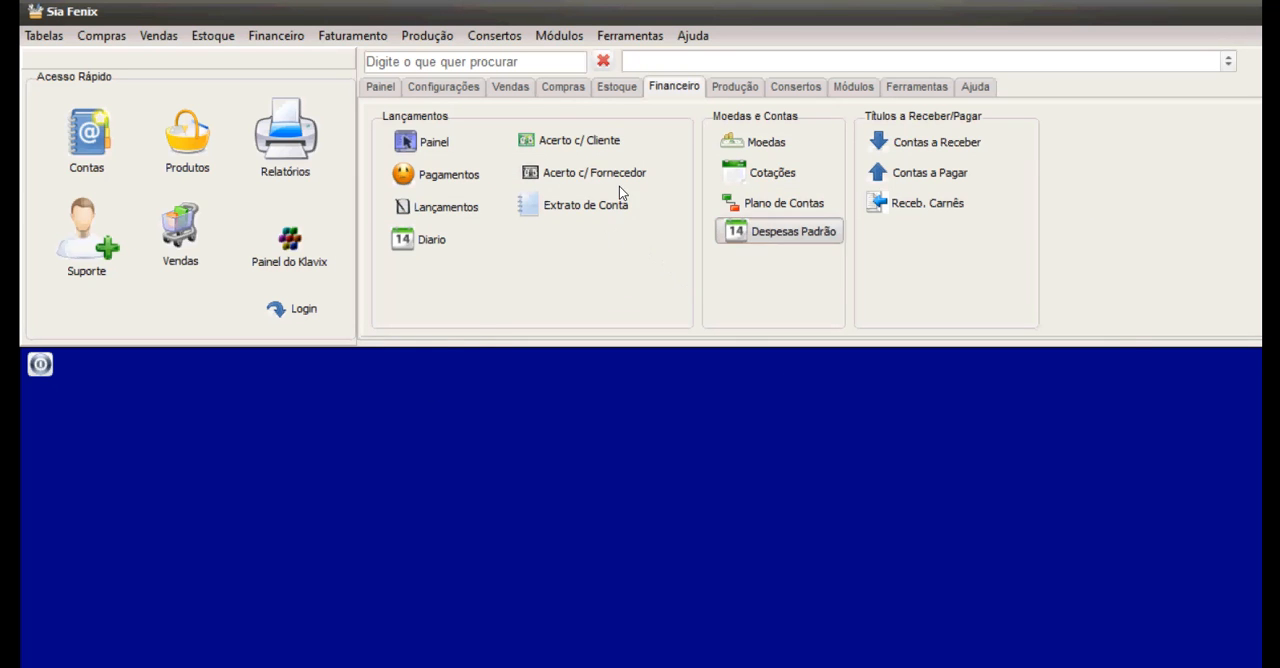
click(675, 224)
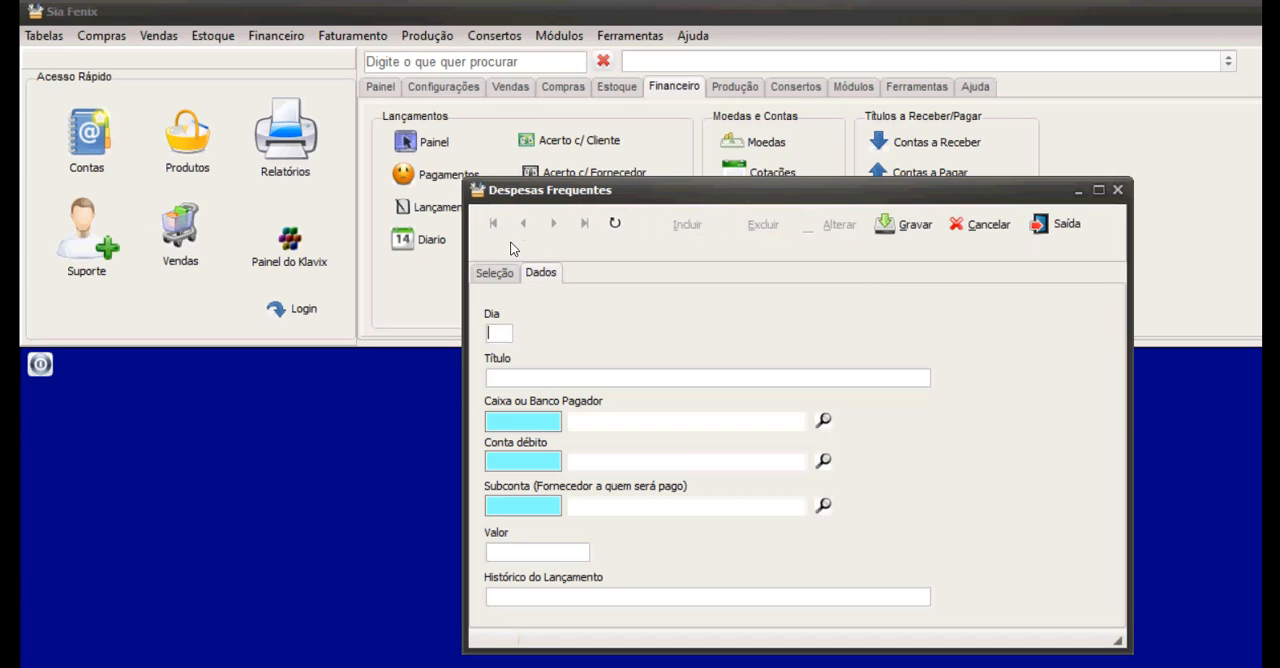
text(25)
key(Tab)
text(Aluguel)
key(Tab)
text(Aluguel)
key(Tab)
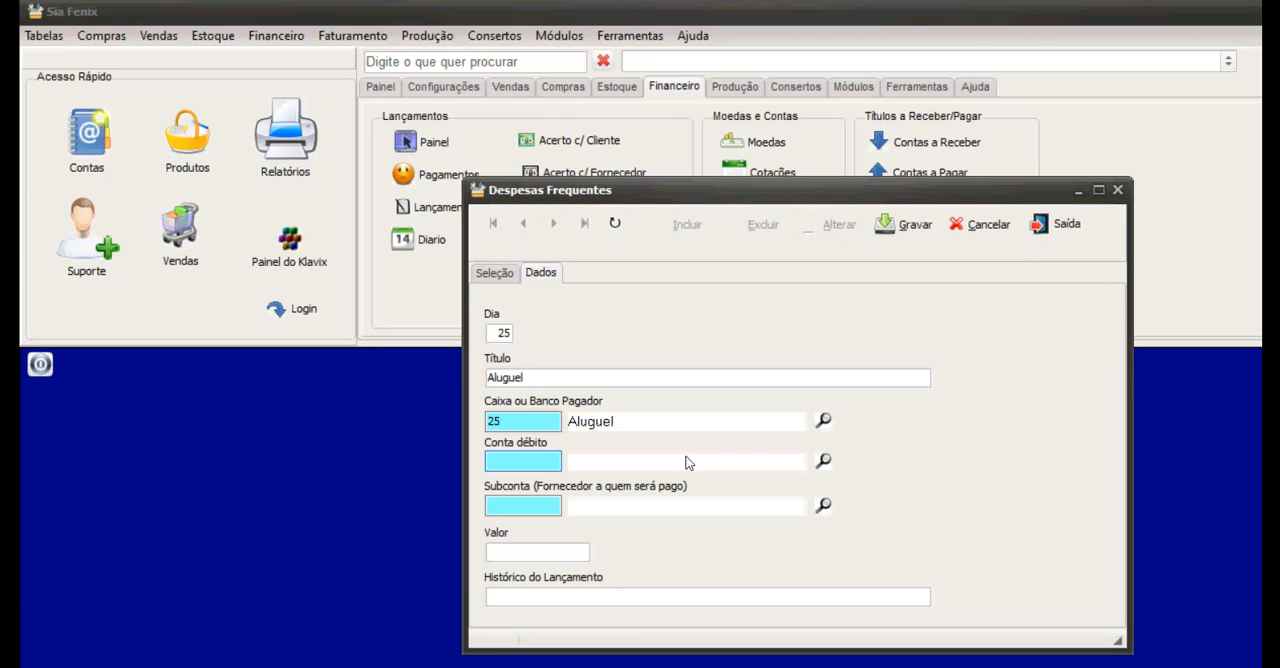
text(3)
key(Tab)
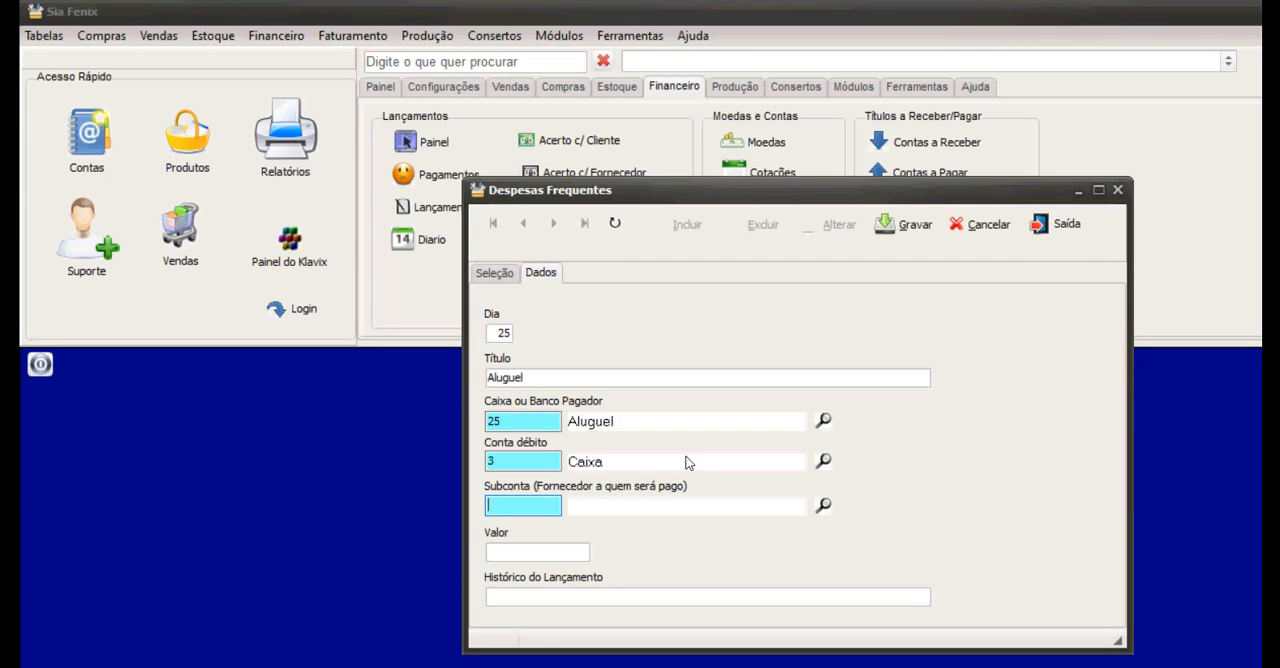
Register the supplier Imobiliária São Joaquim and select it as the expense's Subconta.
key(Tab)
key(Return)
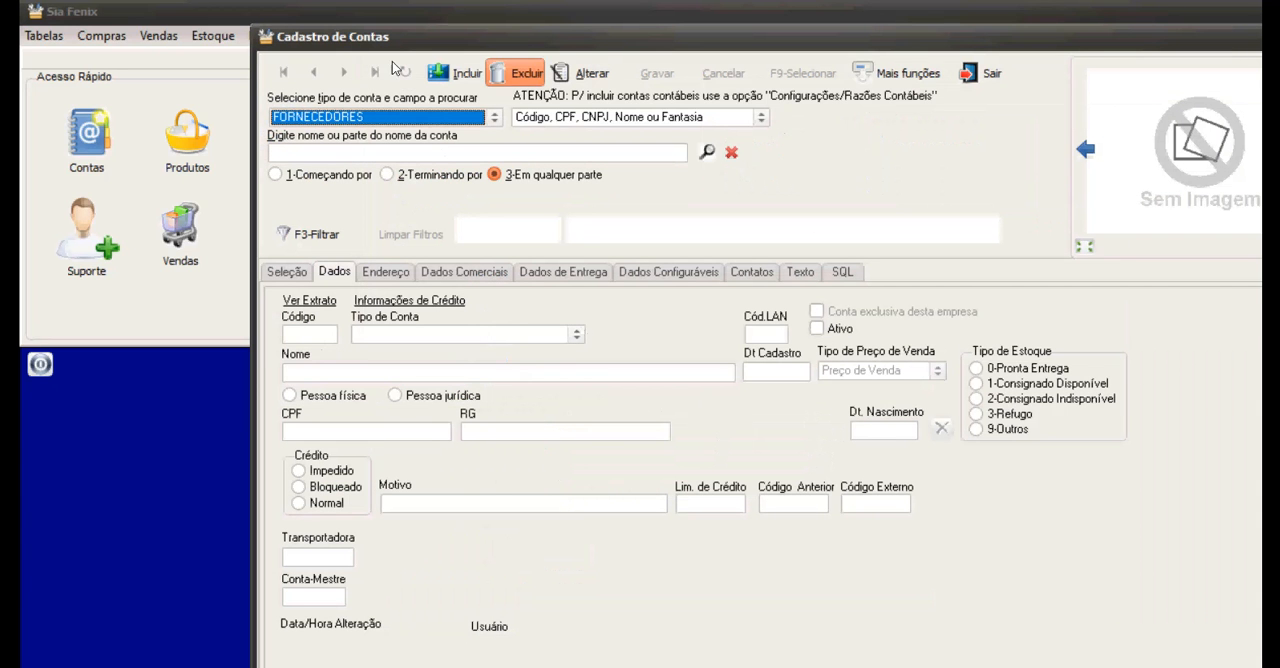
click(460, 73)
text(Imobiliária São Joaquim)
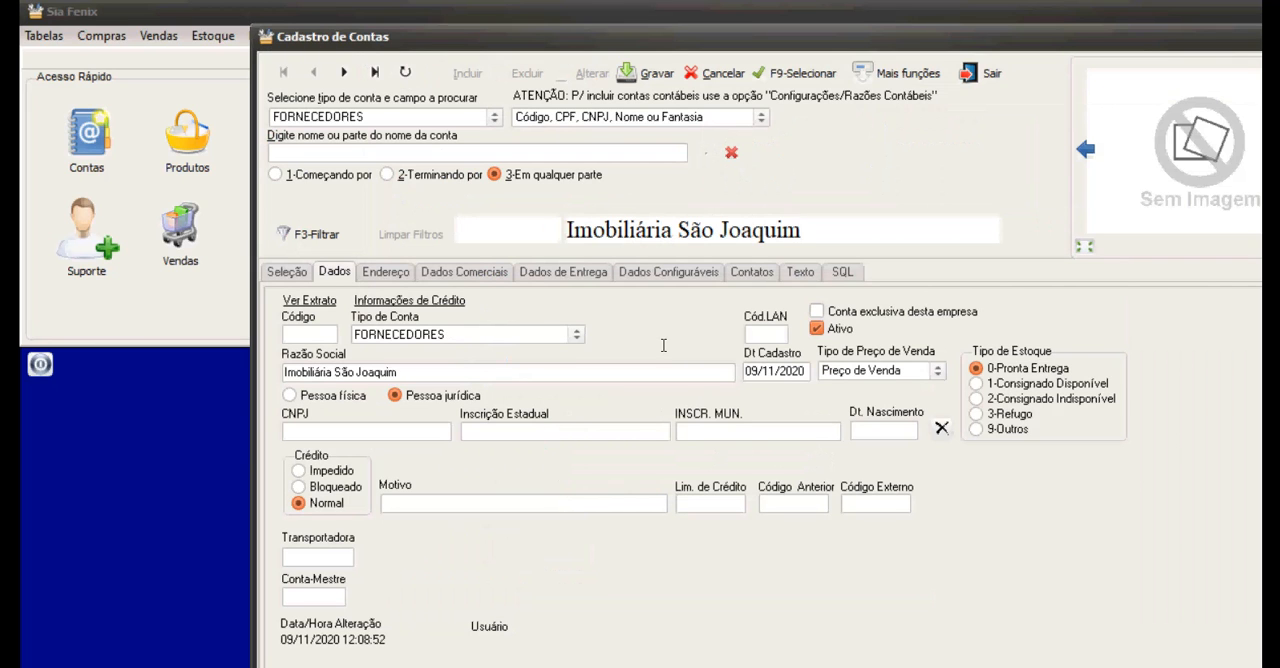
click(645, 73)
key(F9)
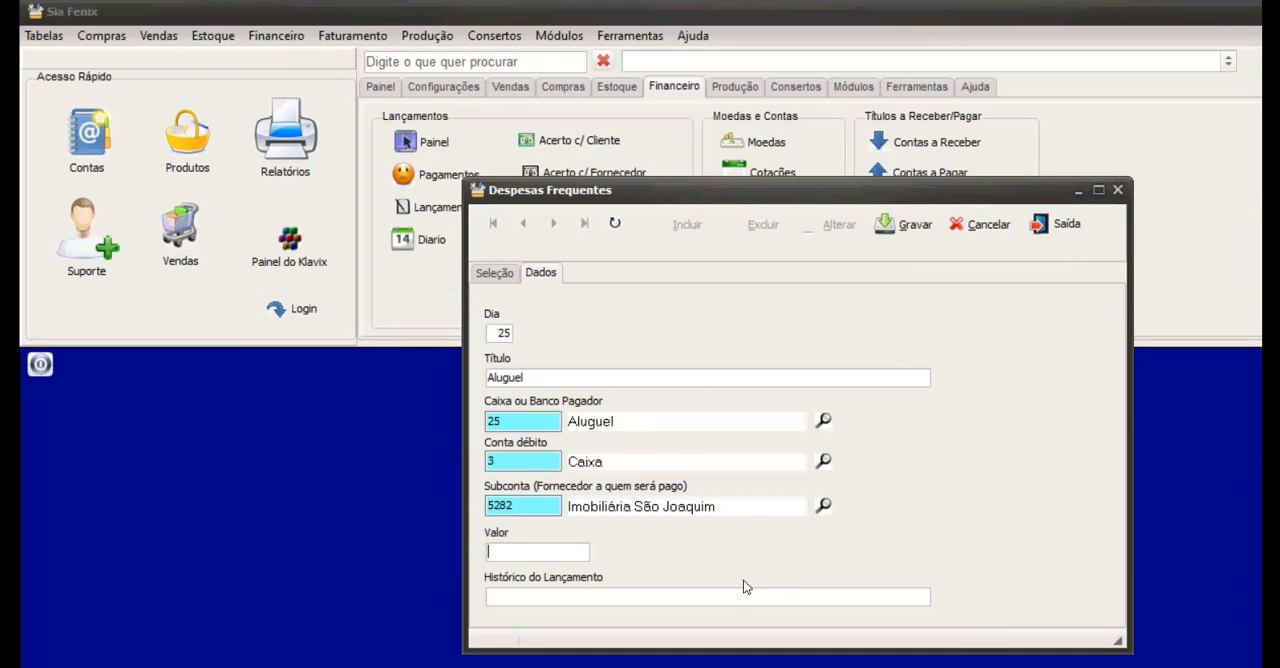
Set the expense's value to 1.350,00 and its Histórico to "aluguel", save it and close Despesas Frequentes.
text(1350)
key(Tab)
text(la)
text(uguel)
key(alt+g)
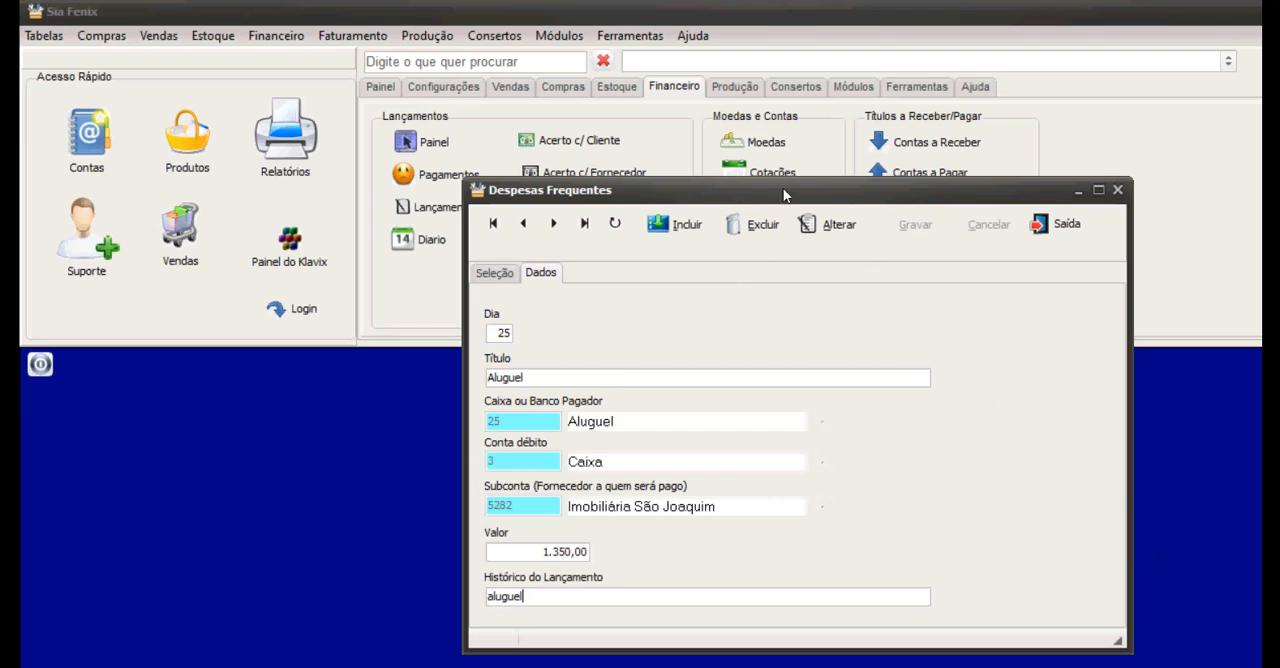
click(1055, 224)
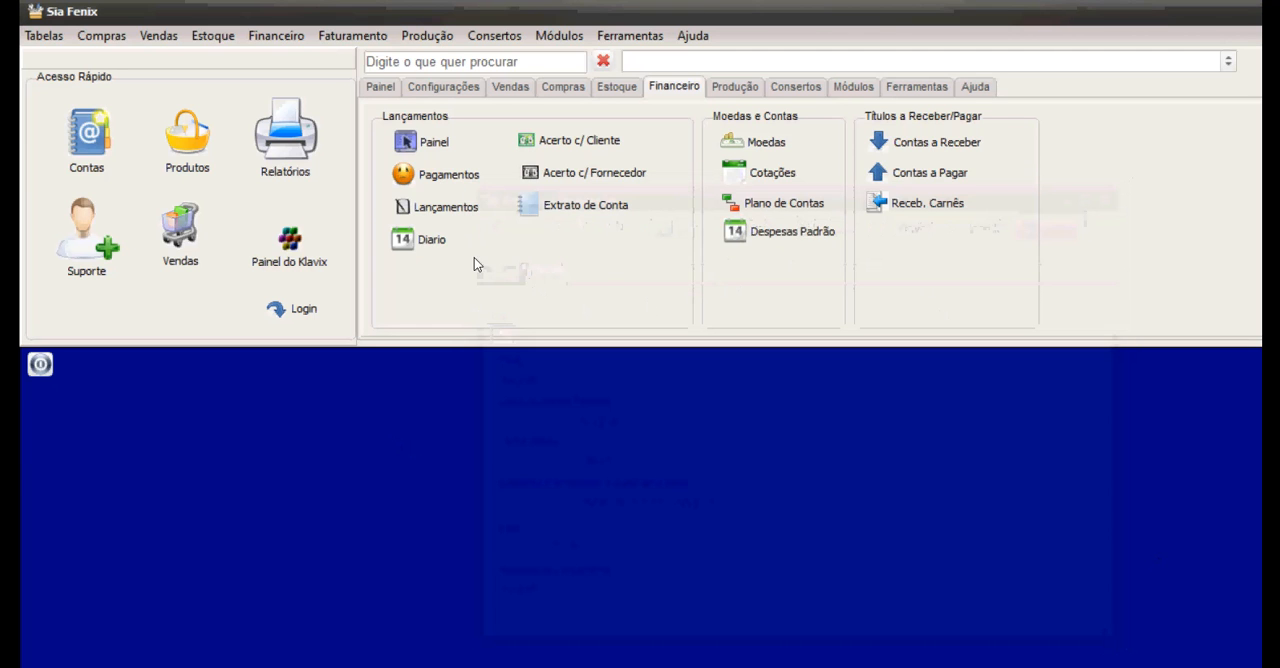
Record and confirm an expense payment from the standard transaction Aluguel, and close Pagamentos de Despesas.
click(439, 174)
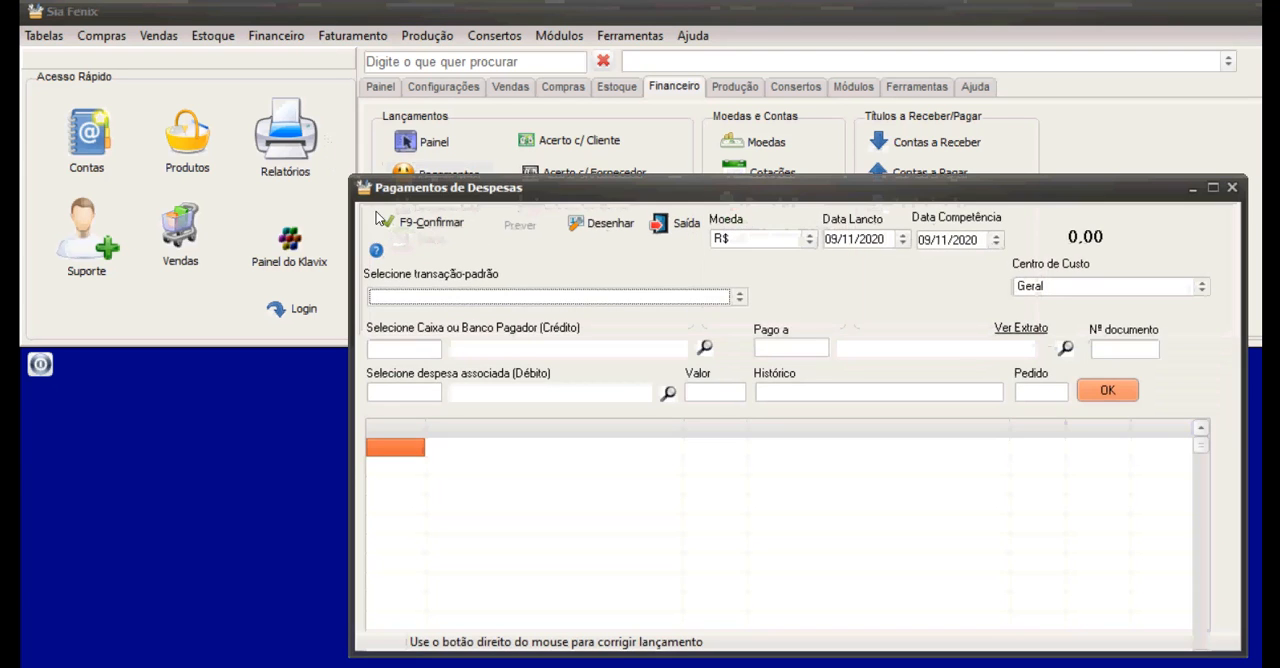
click(740, 297)
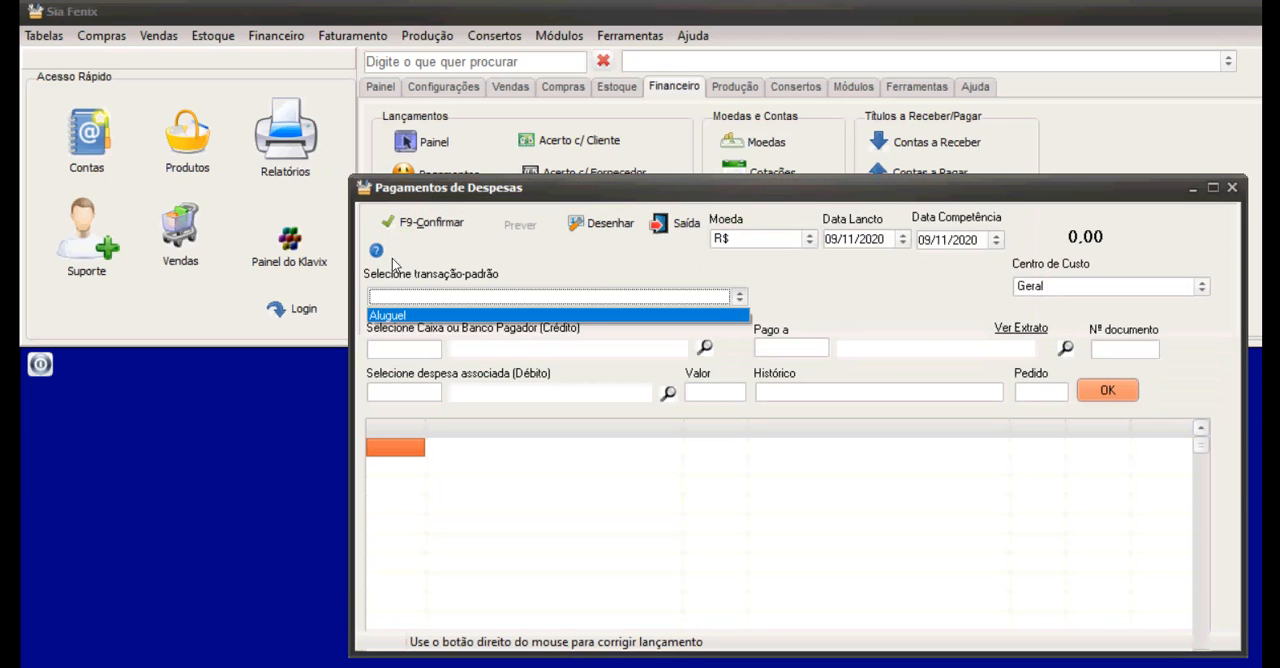
click(431, 312)
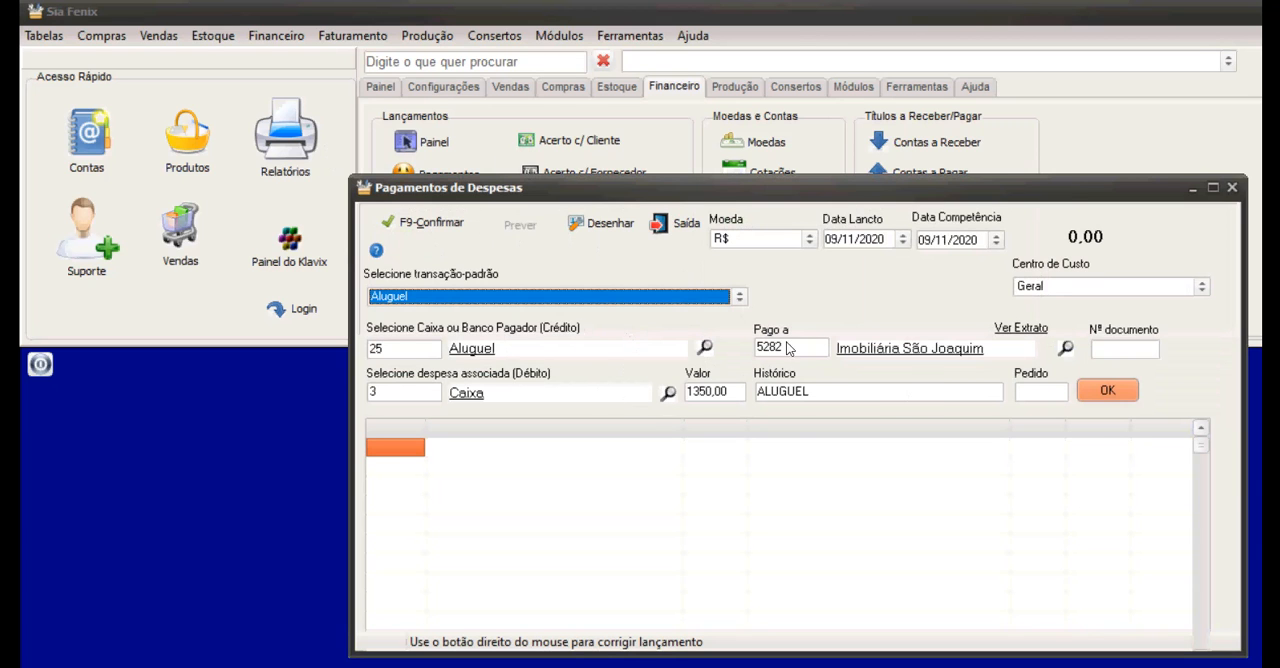
key(Return)
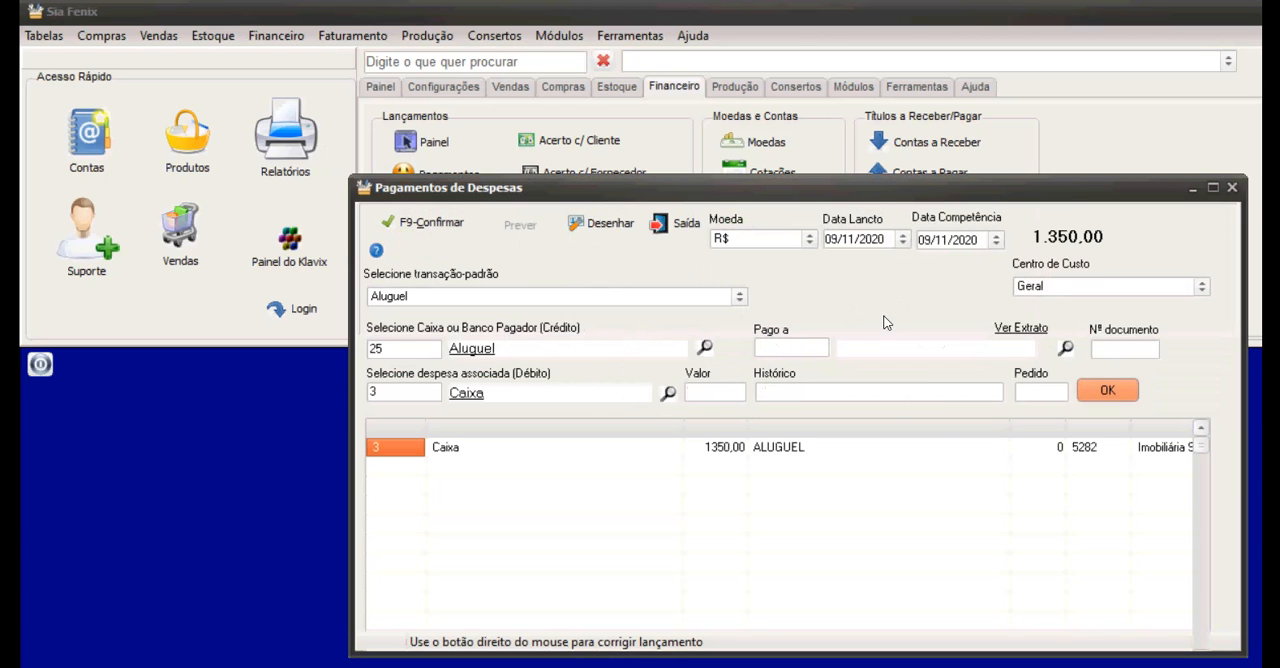
click(400, 221)
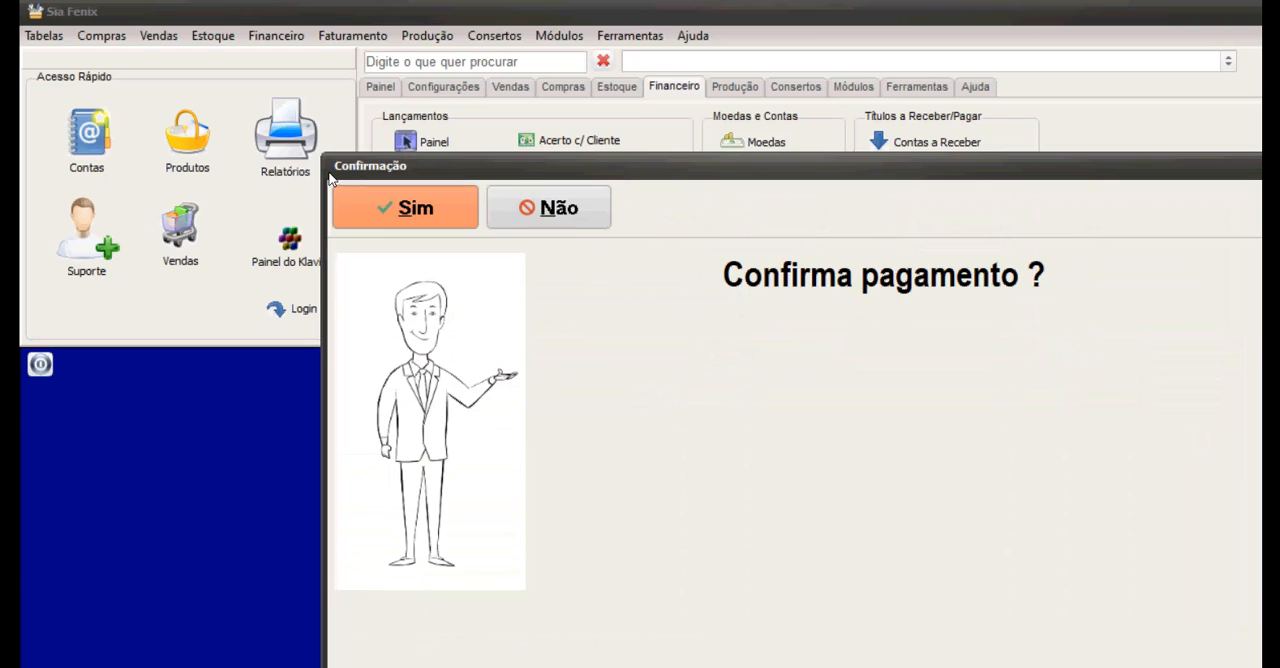
click(372, 196)
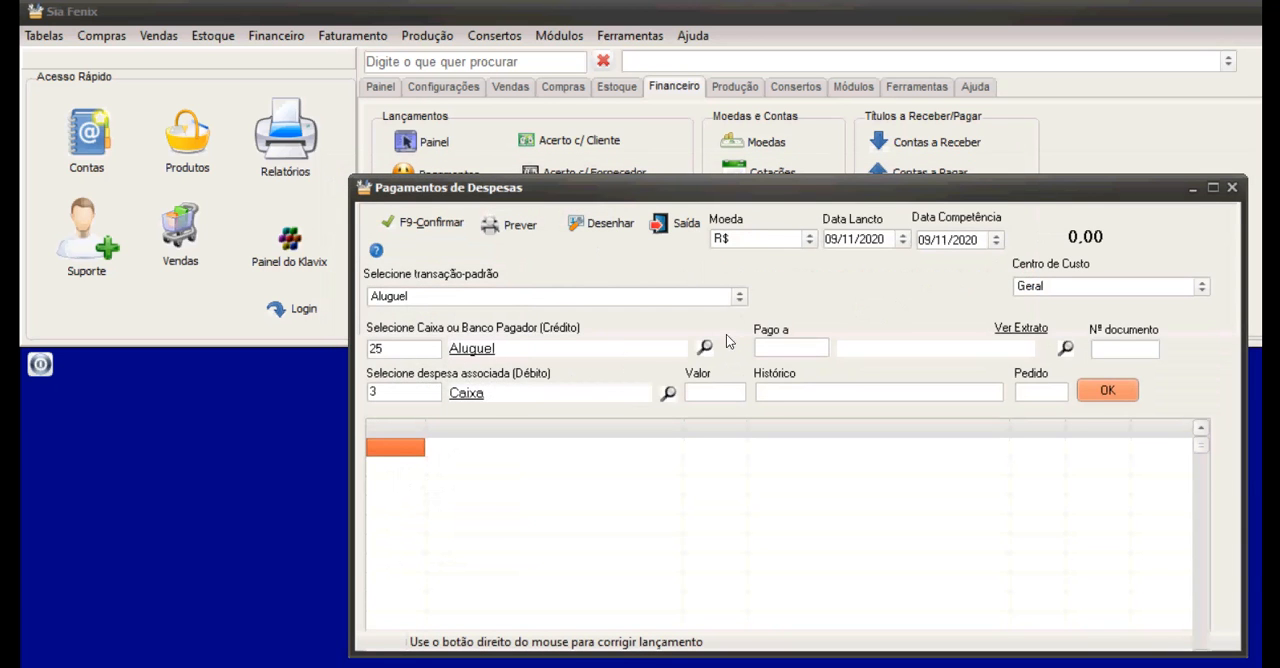
click(682, 223)
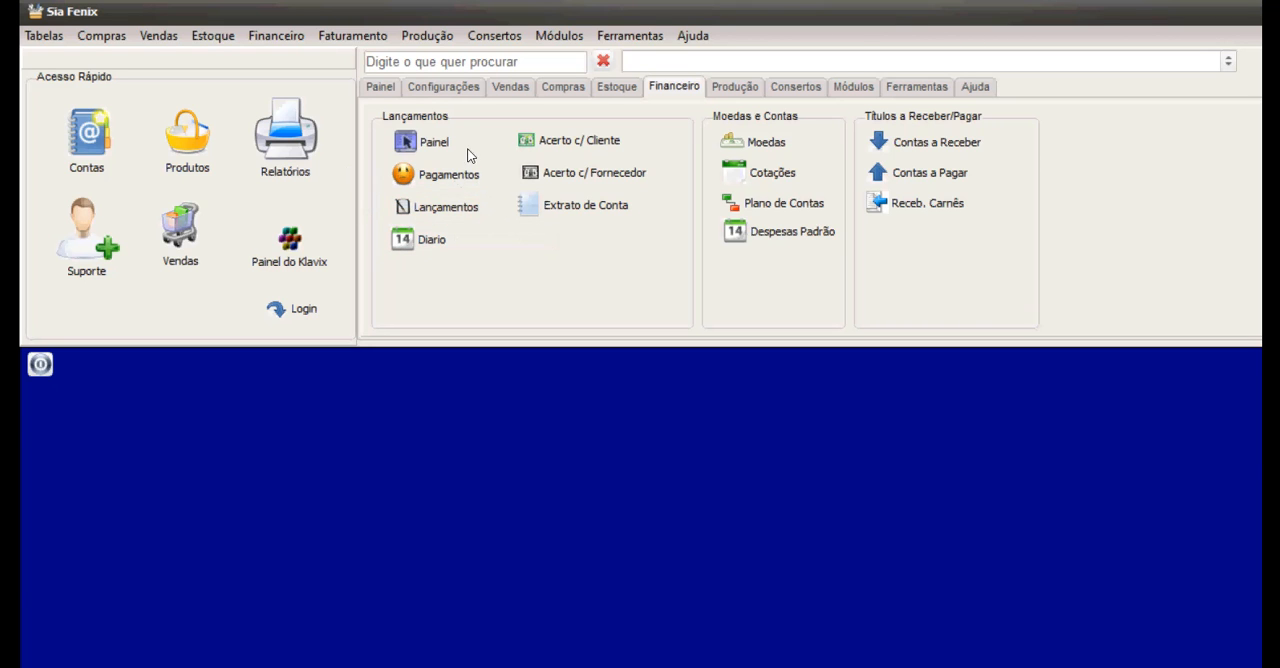
Open the customer receipts settlement and select VASERADI from the customer accounts.
click(578, 140)
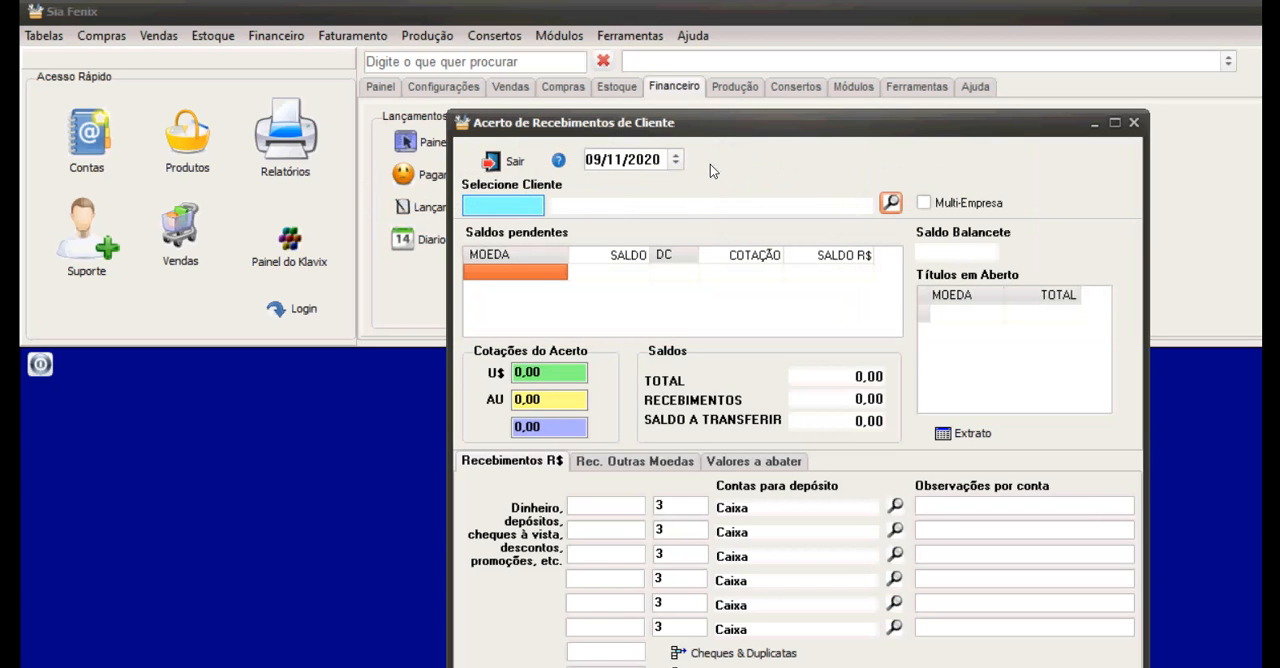
click(891, 203)
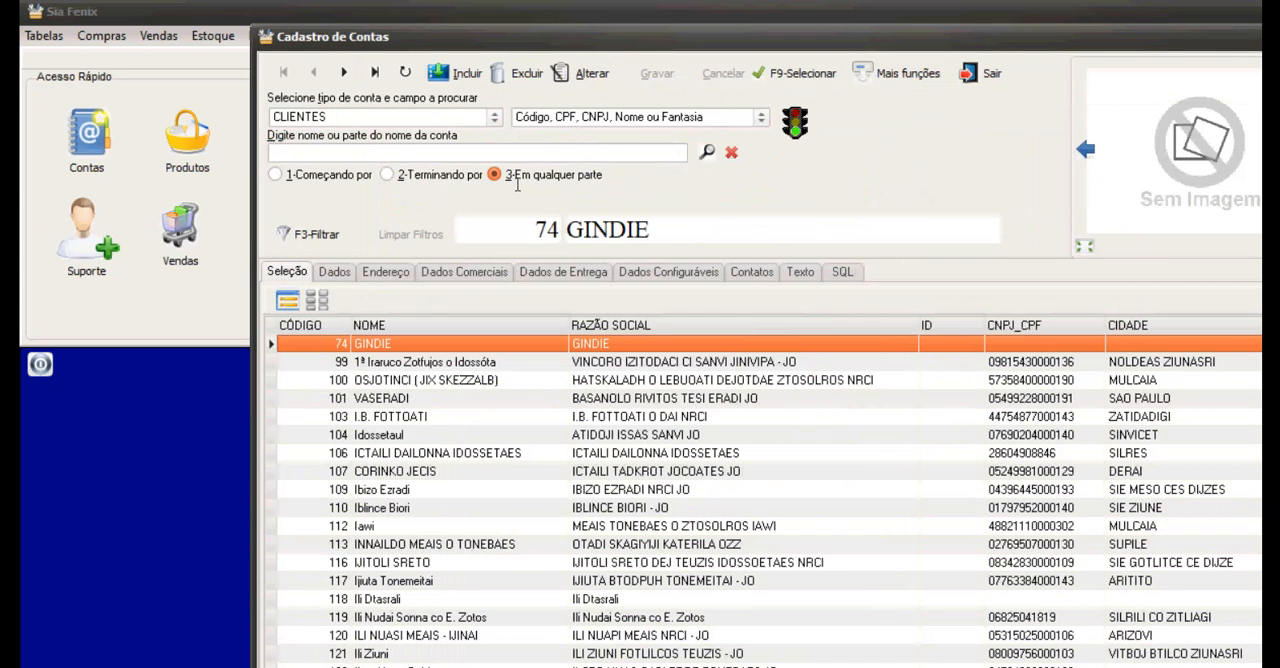
double_click(393, 398)
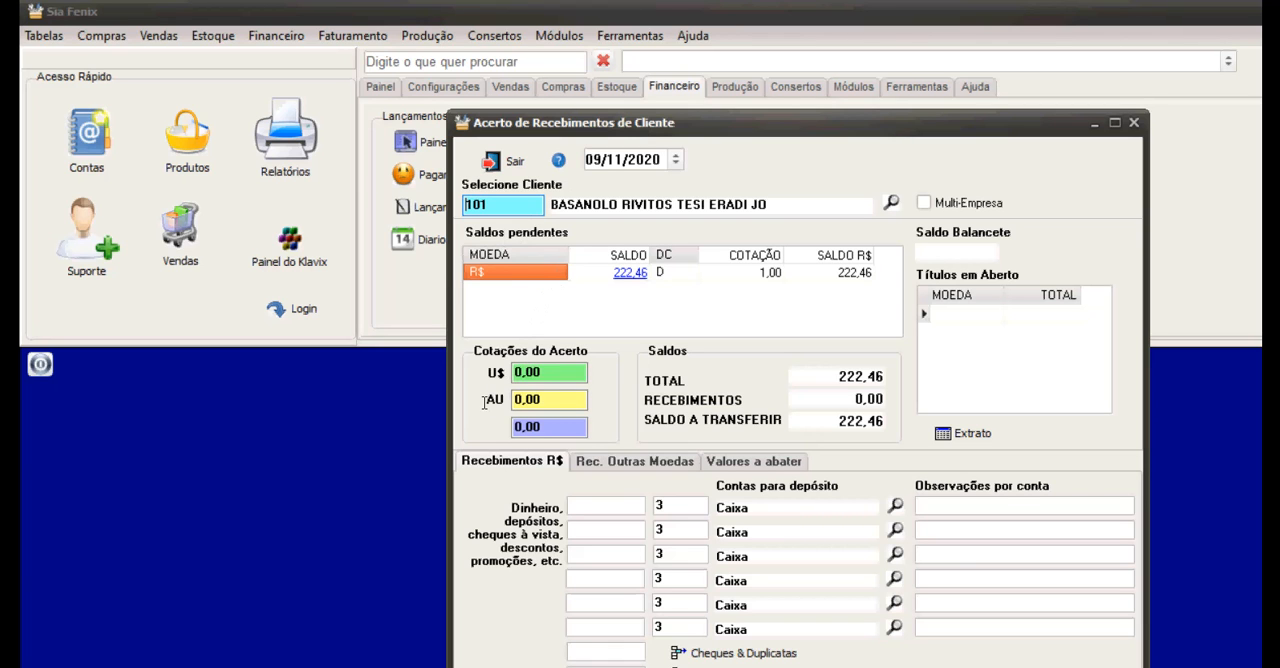
Enter a receipt of 22,46 in R$ deposited to Caixa, with "$" as the account observation.
key(Return)
text(22,46)
key(Return)
key(Return)
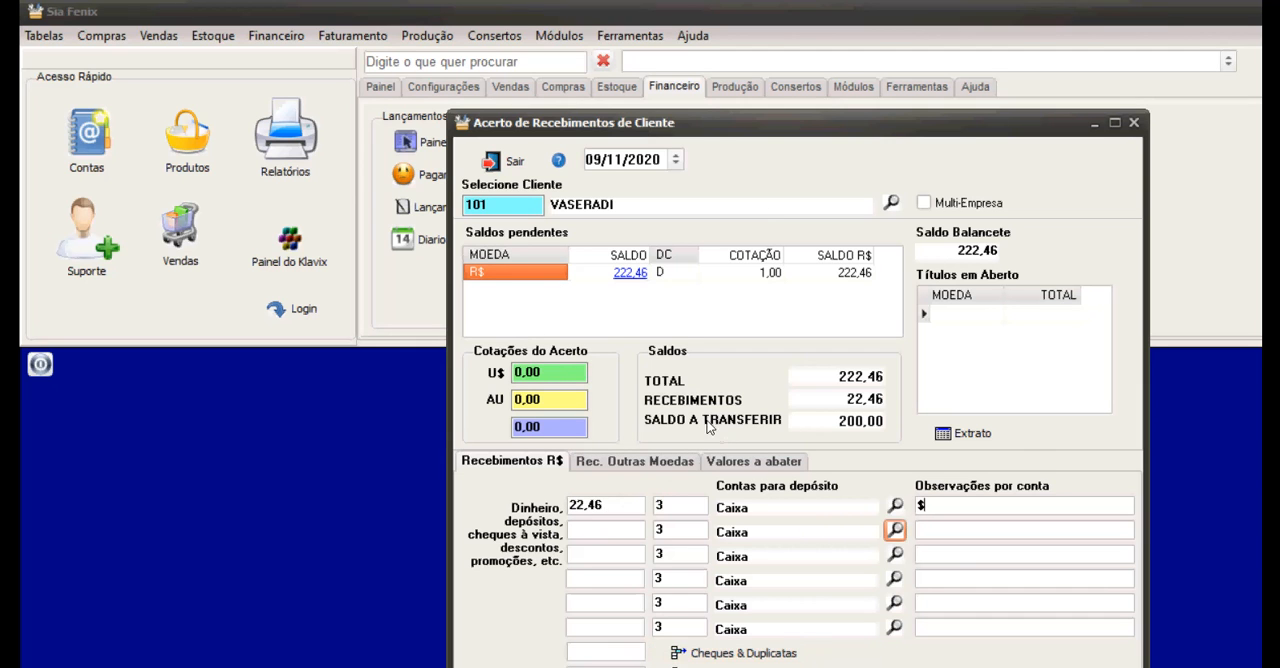
Fill in the settlement's sale reference number, confirm it as a partial payment and decline printing.
click(742, 462)
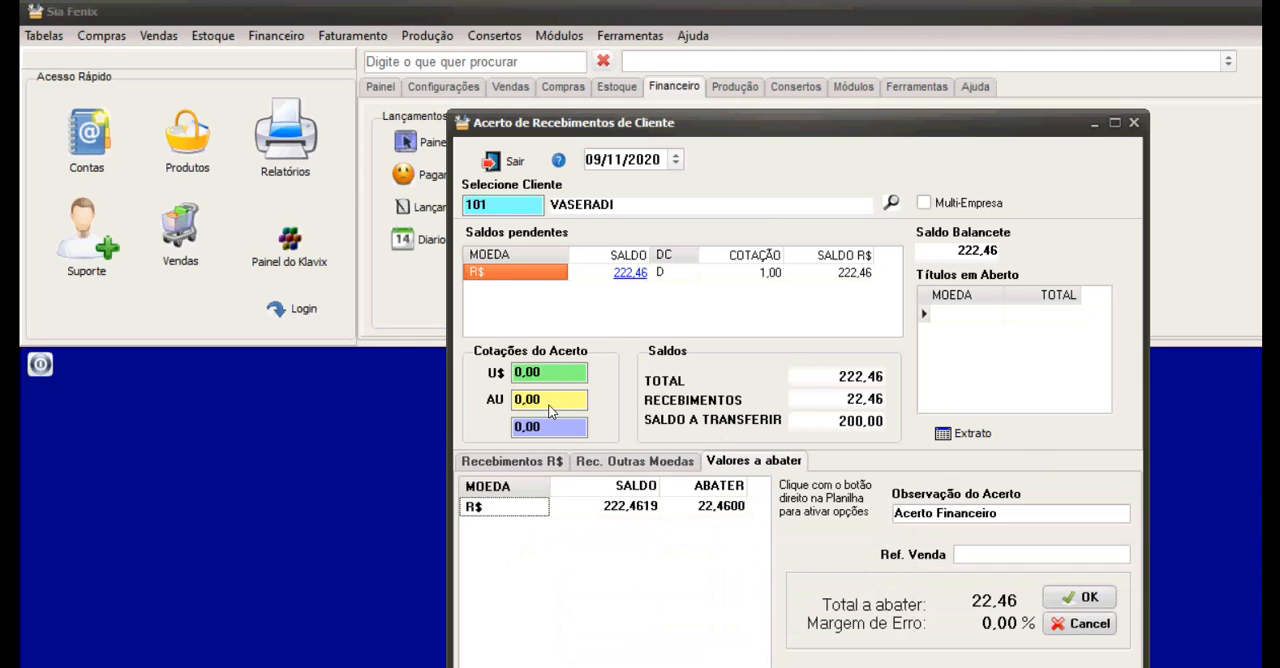
click(1078, 597)
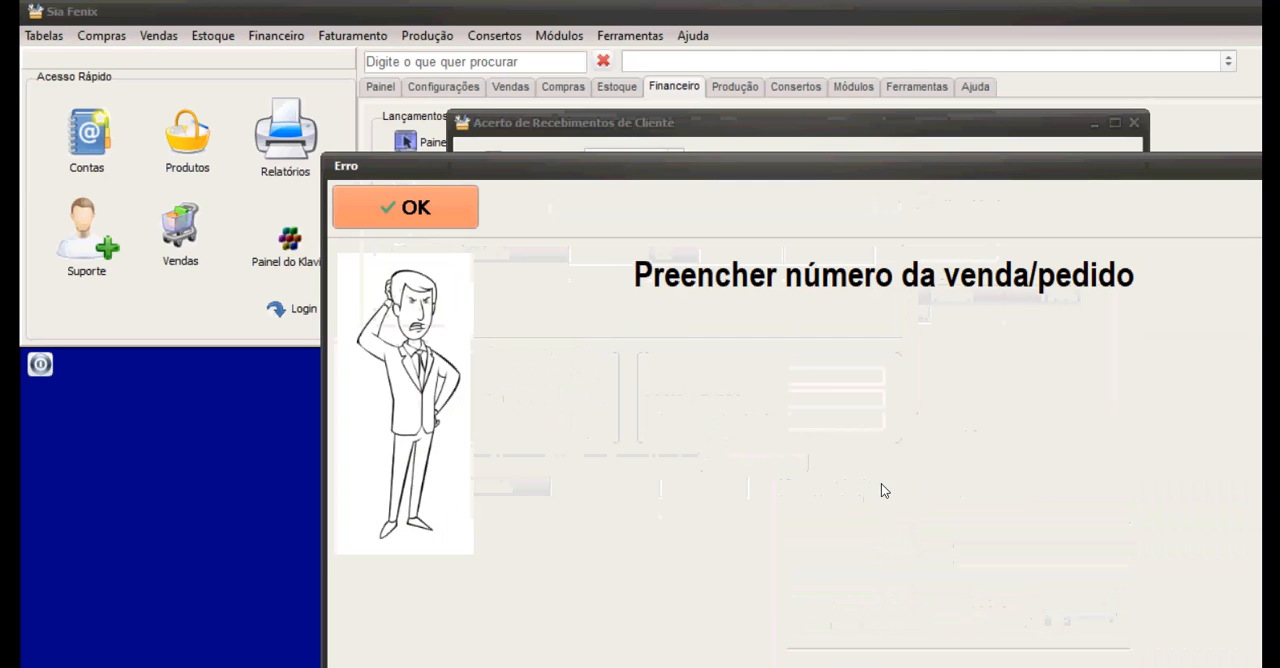
click(400, 205)
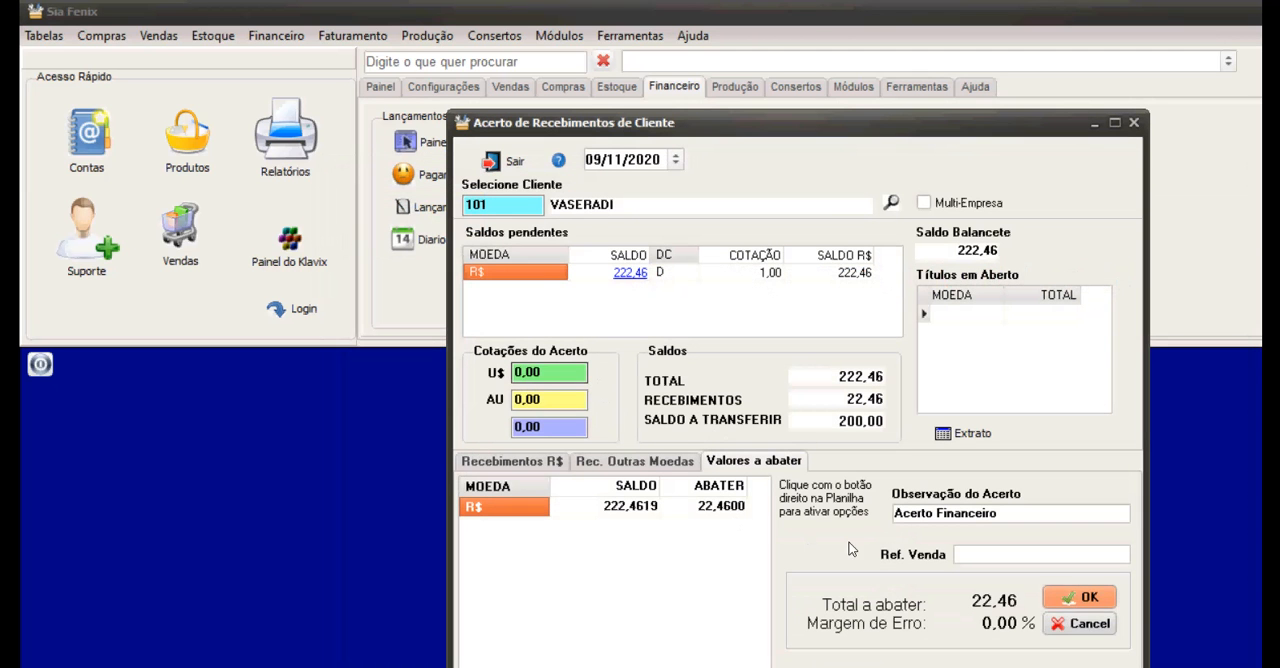
text(145)
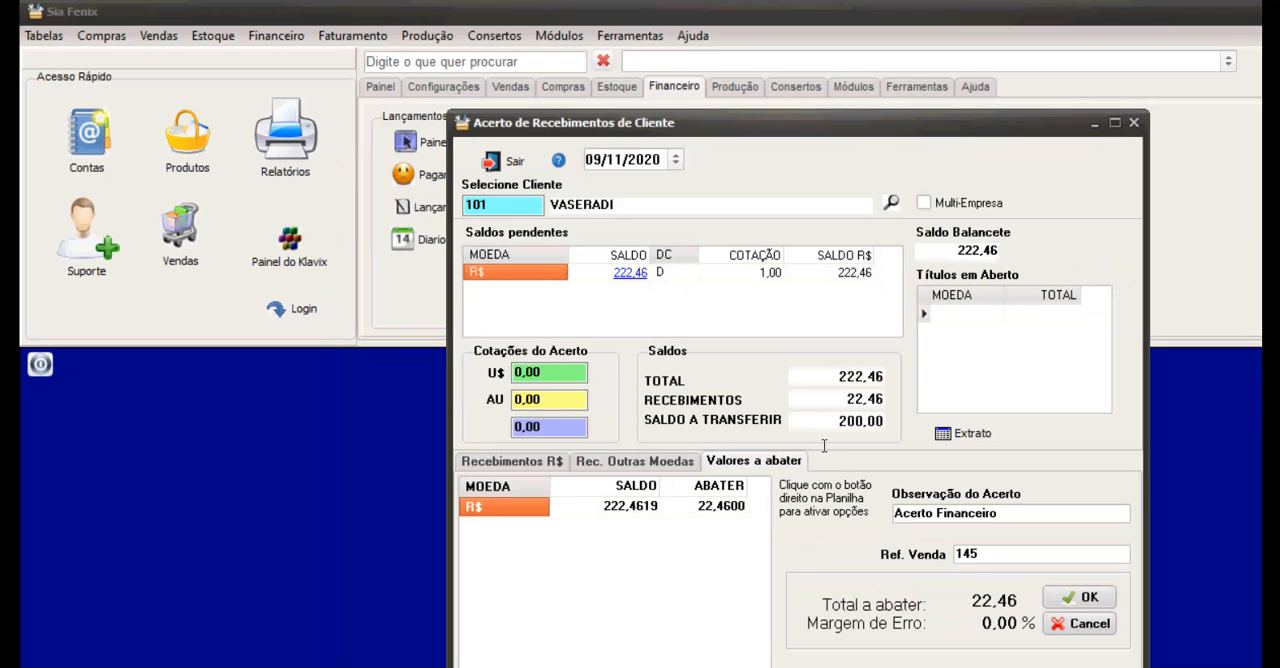
key(Tab)
key(Return)
key(Return)
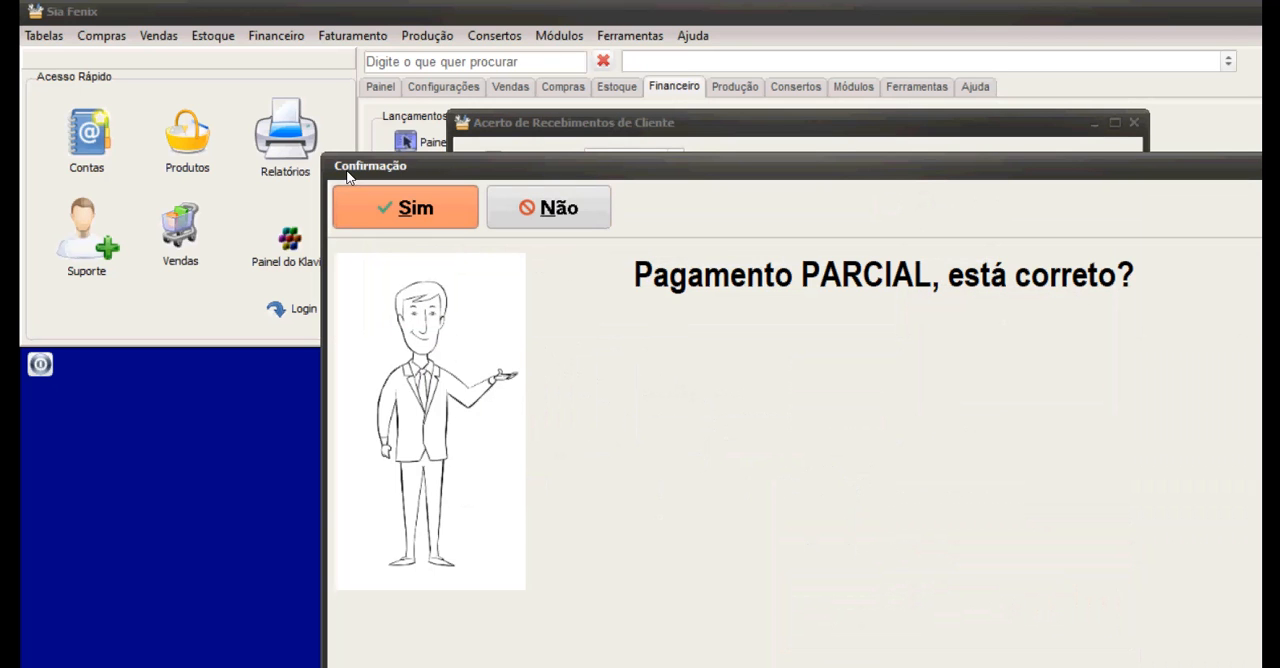
key(Return)
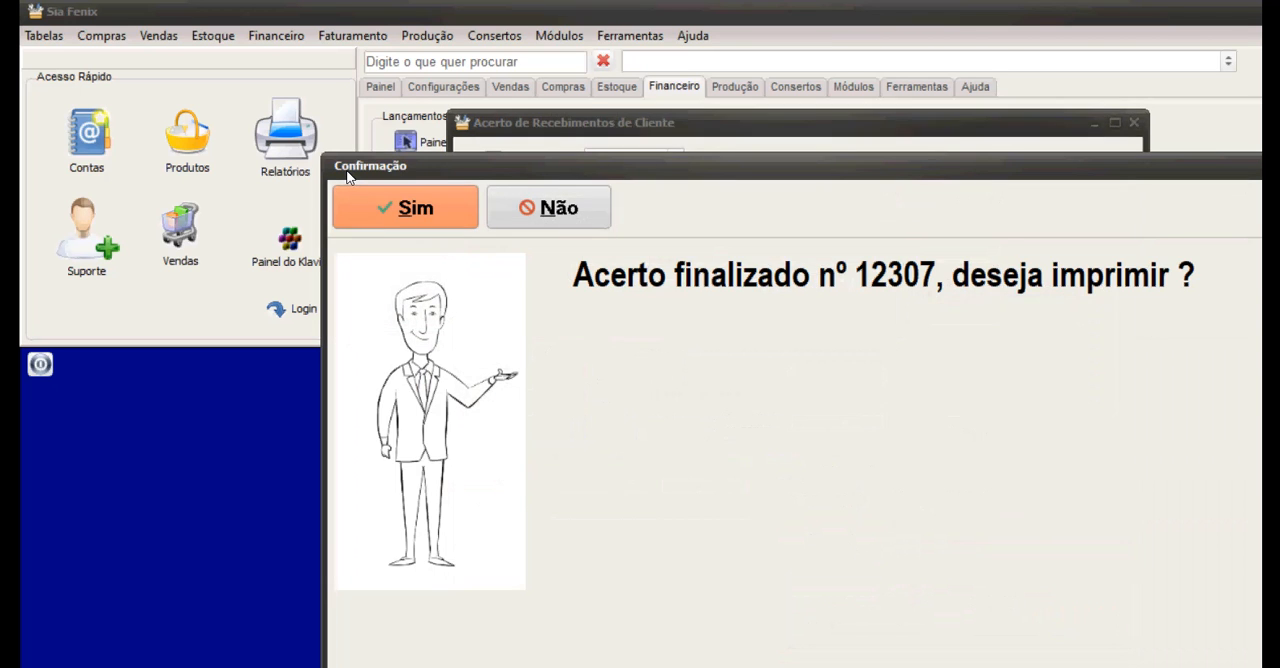
key(Tab)
key(Return)
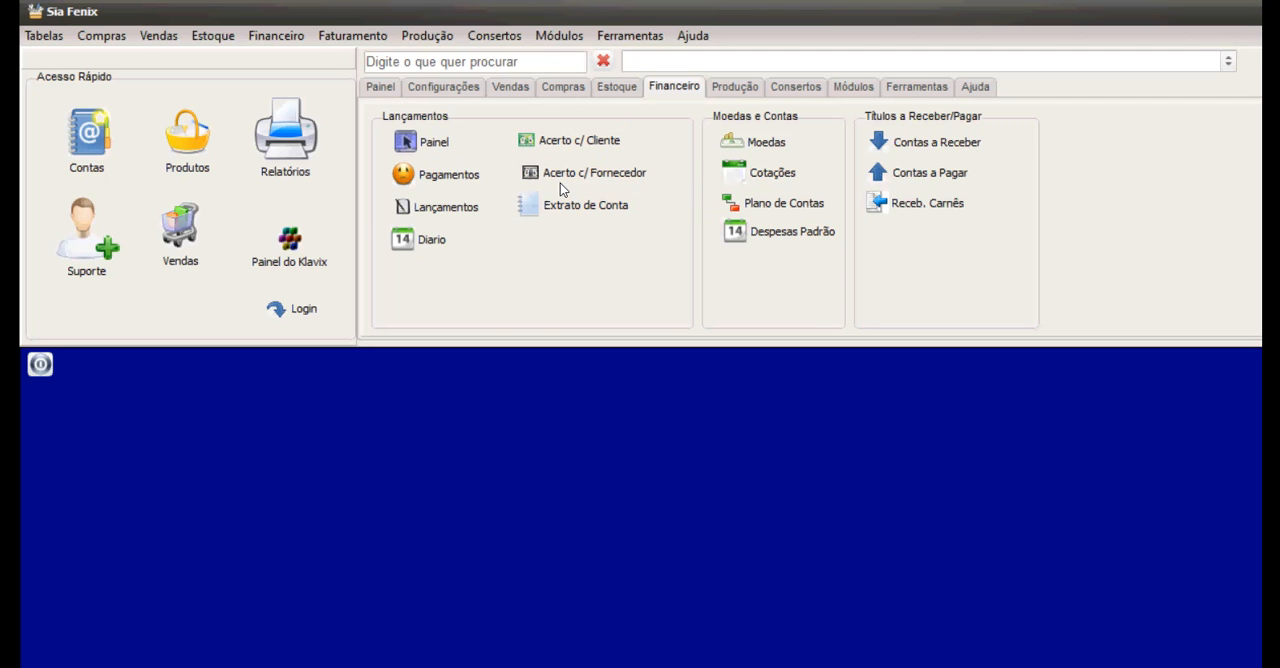
Open Gestão de Contas a Receber, list all open titles and accept calculating their totals.
click(905, 142)
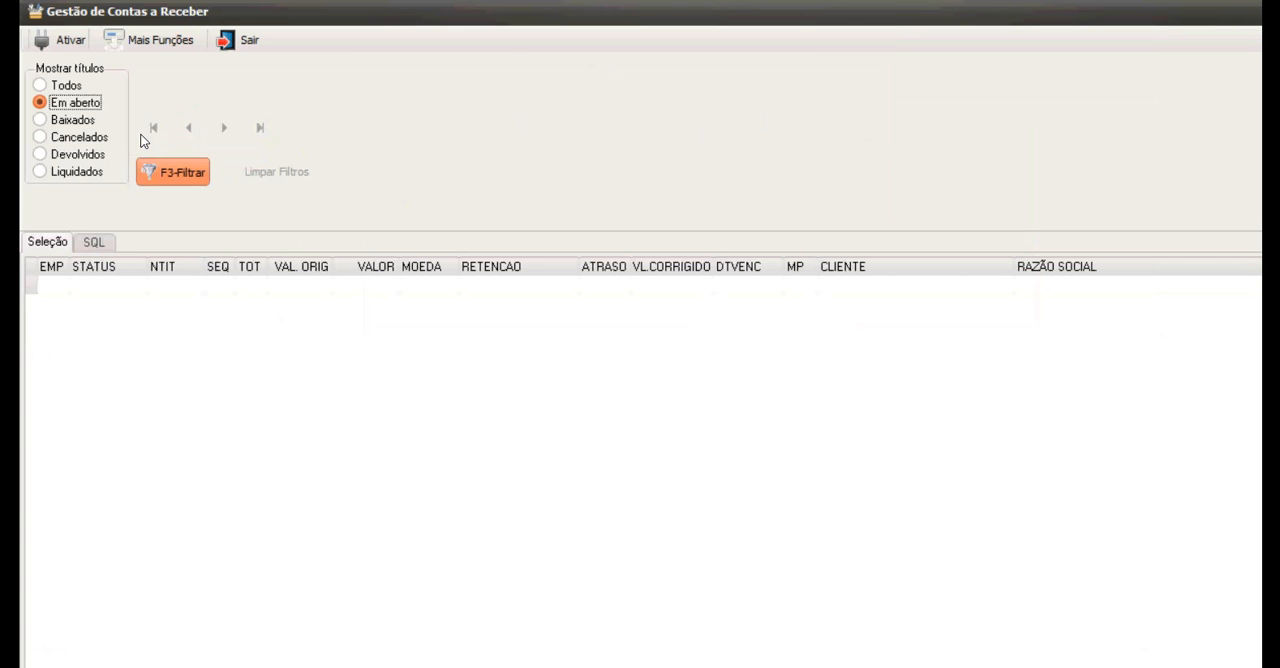
key(F3)
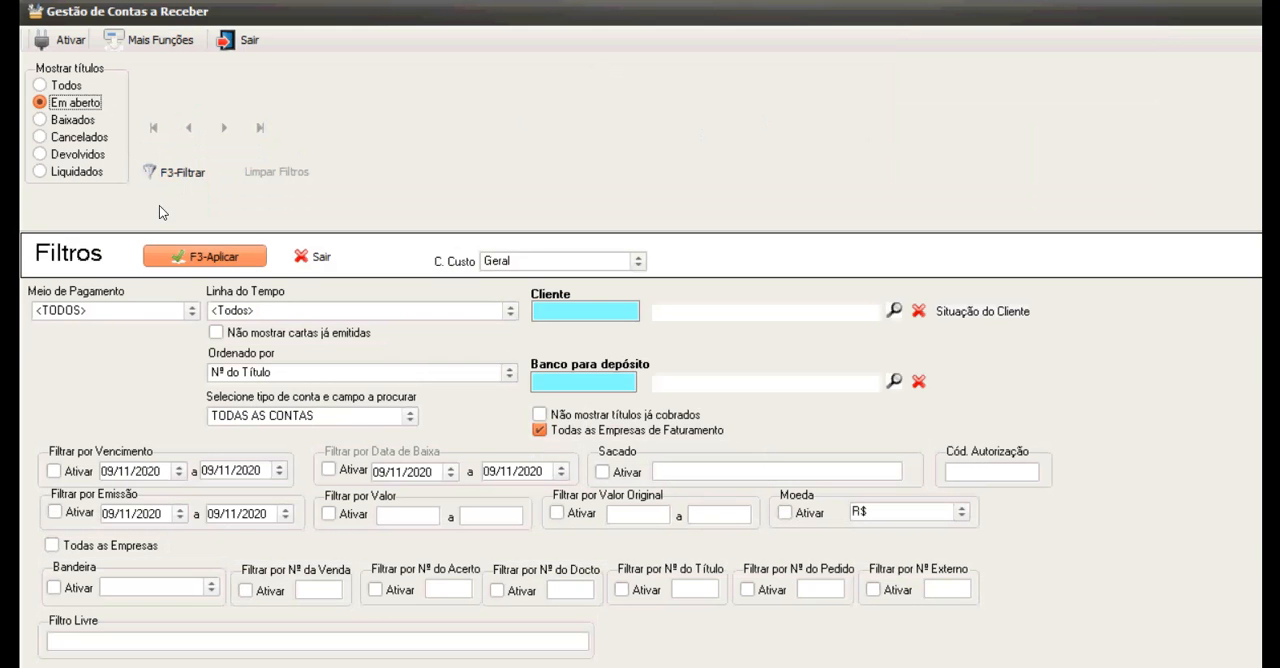
key(F3)
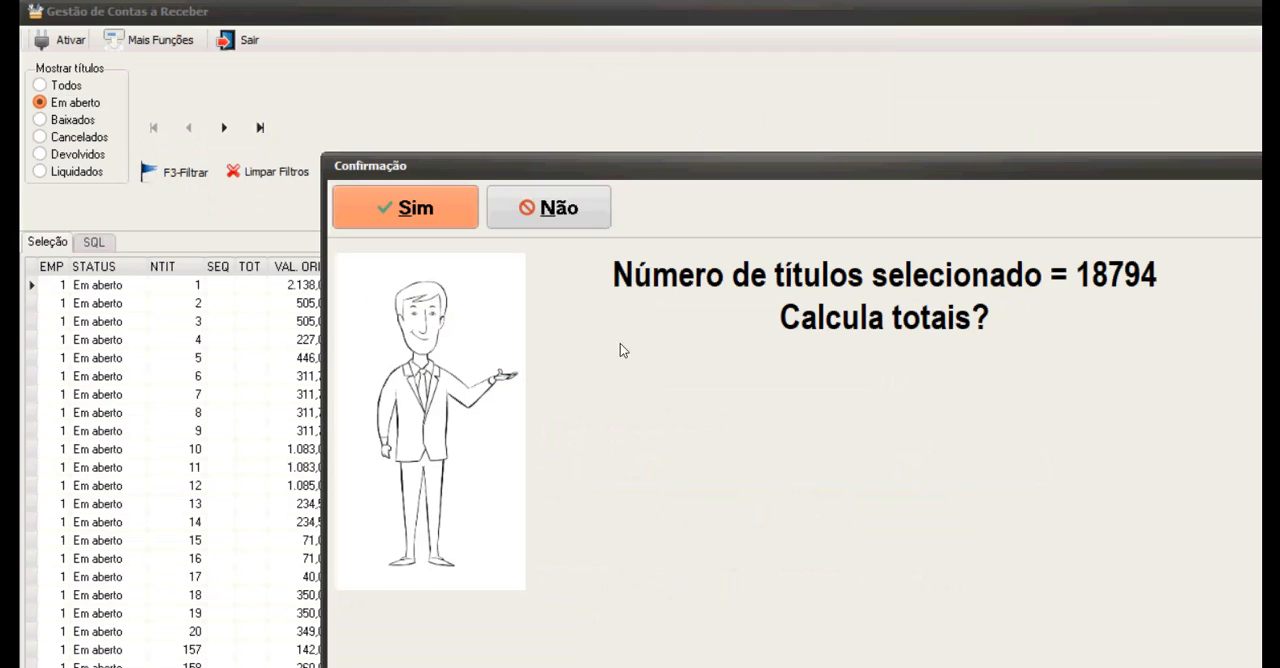
click(432, 190)
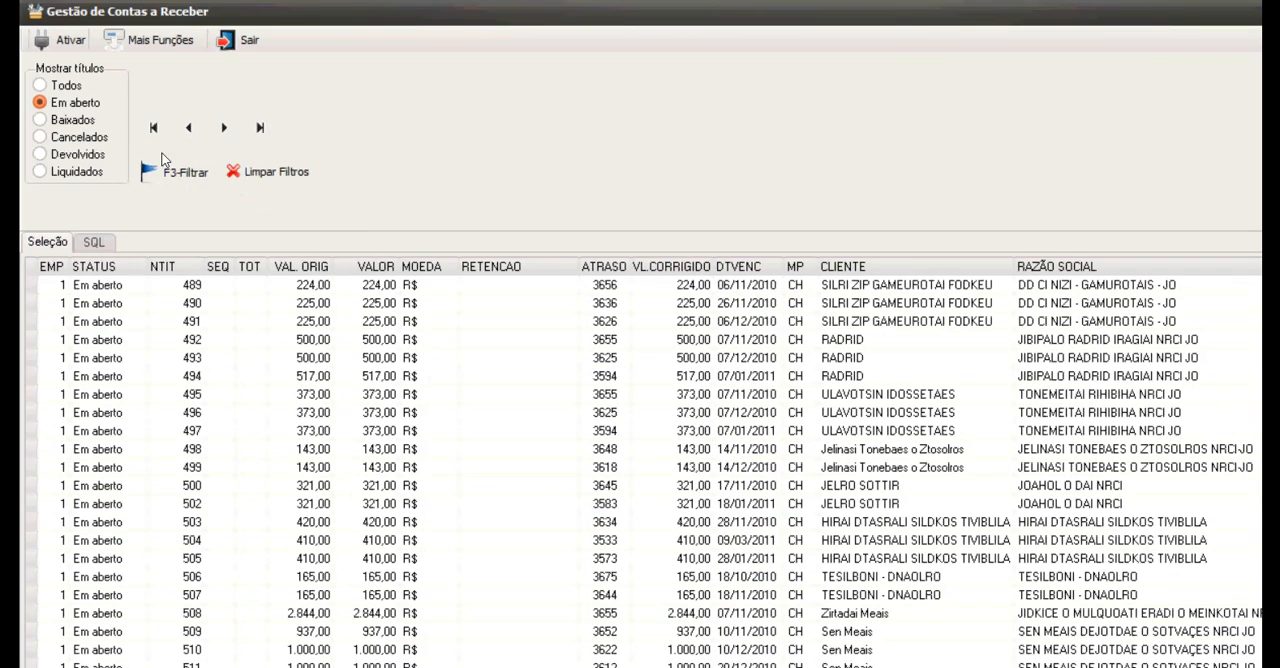
Open the collection timeline configuration, add an active stage LEMBRETE for days 1 to 20, and save it.
click(150, 40)
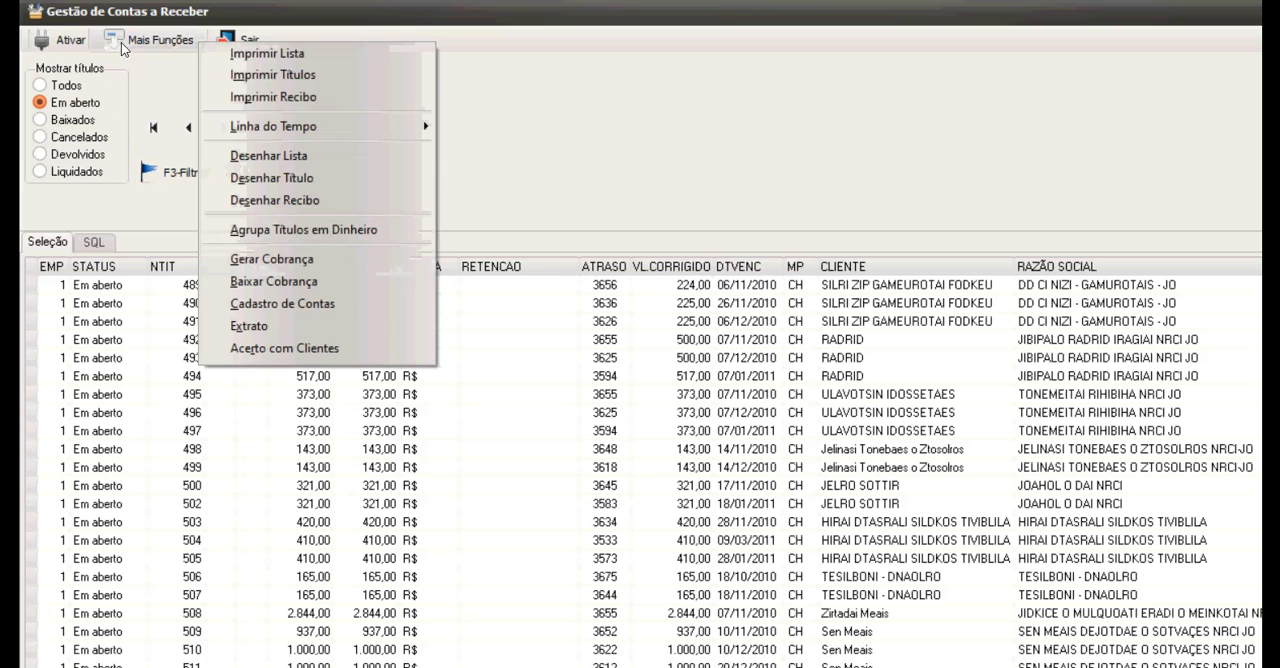
mouse_move(205, 122)
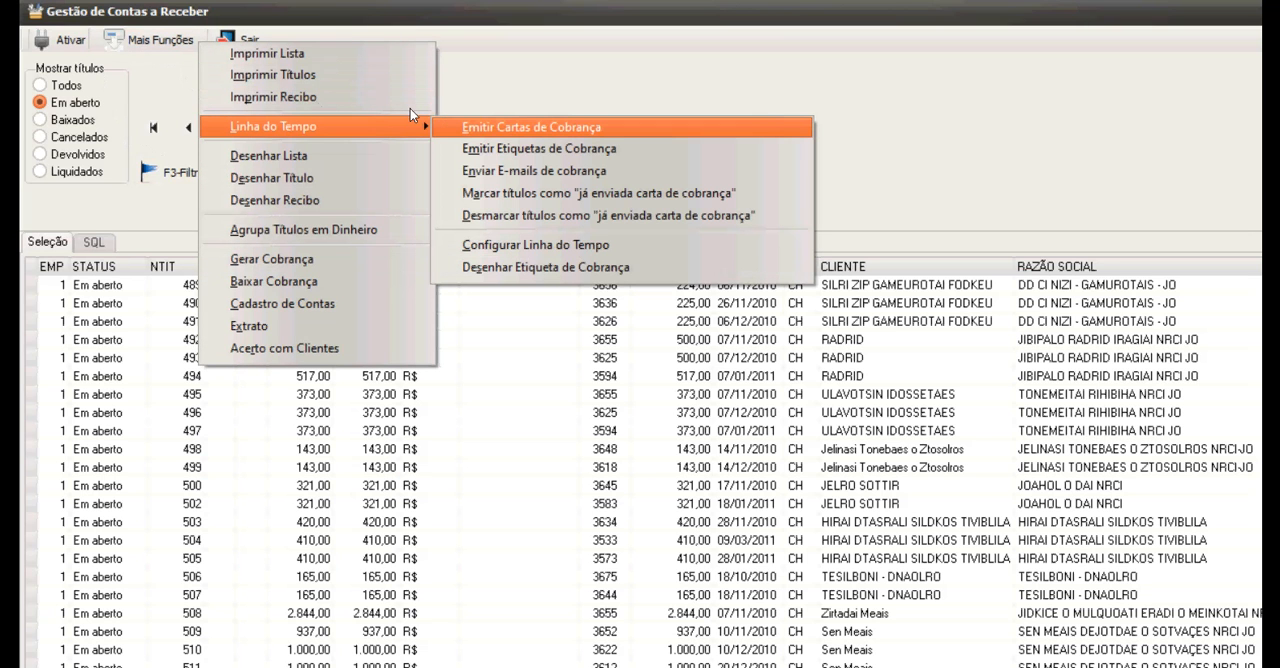
click(470, 244)
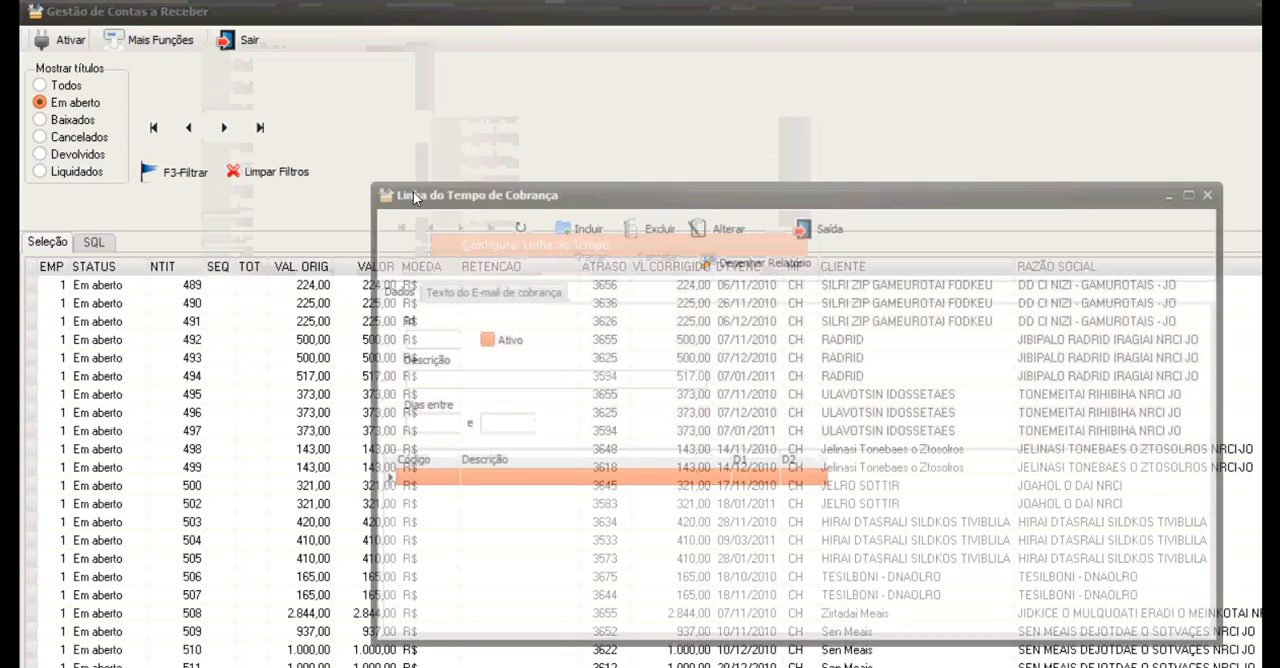
click(578, 226)
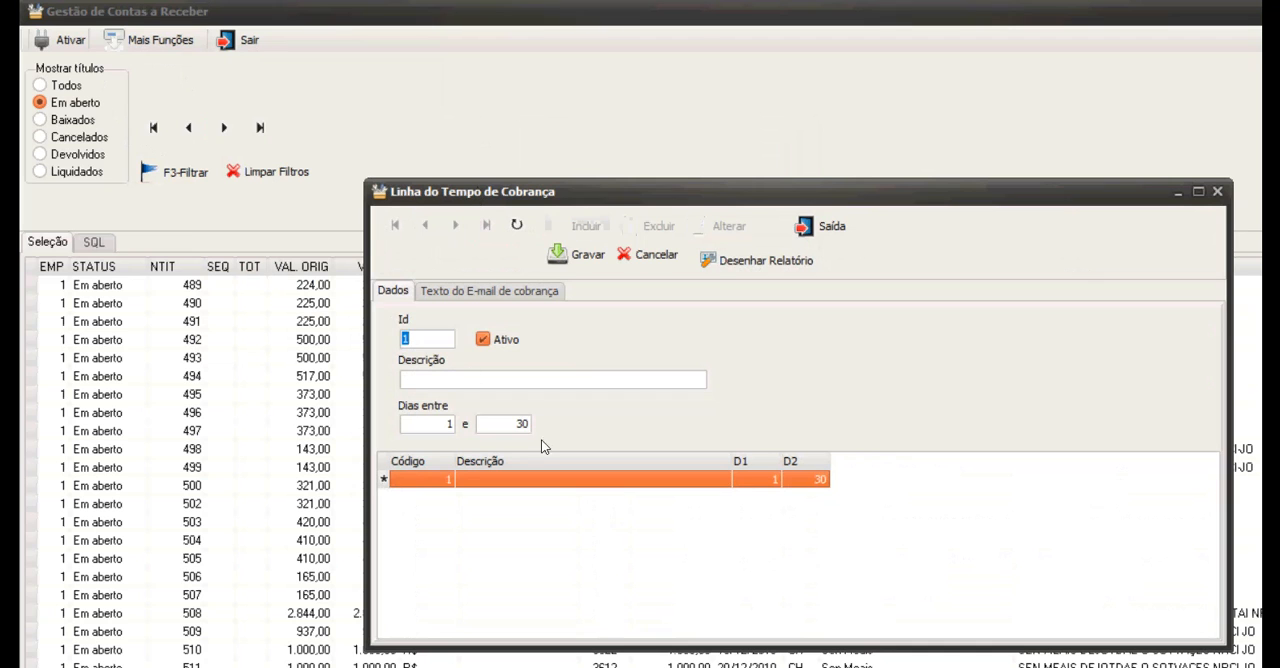
key(Tab)
text(LEMBRETE)
key(Tab)
key(Tab)
text(20)
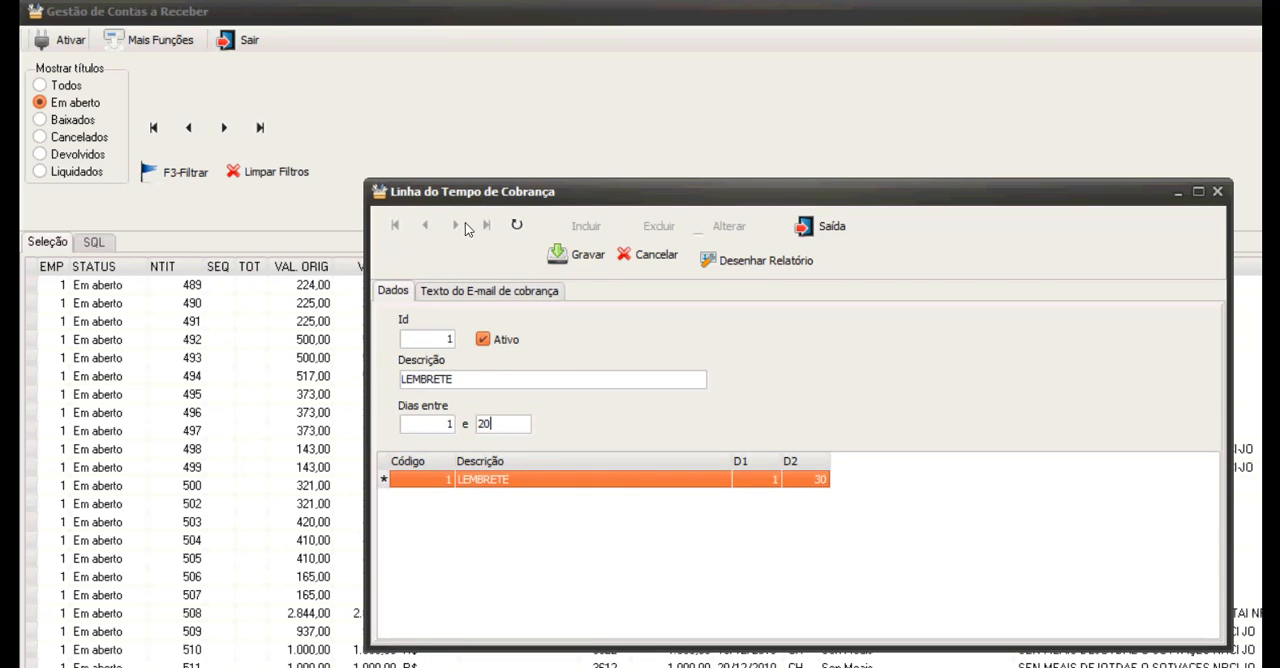
click(575, 254)
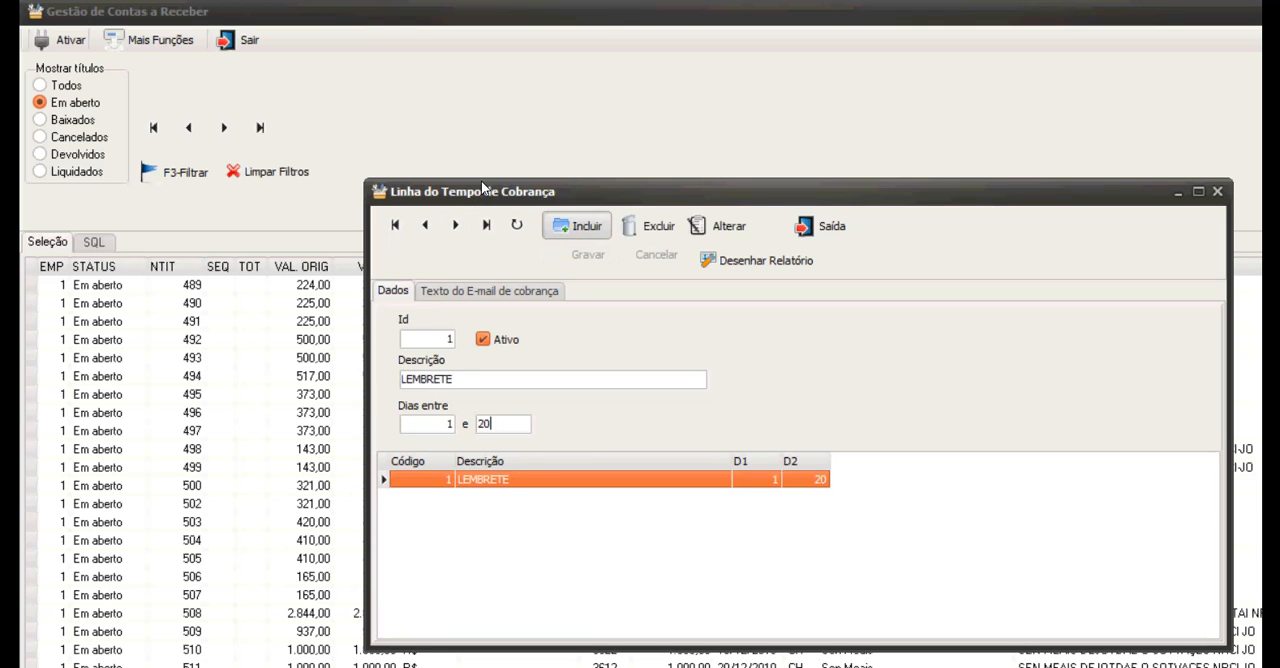
Add a second collection timeline stage, COBRANÇA, for days 21 to 50.
click(580, 226)
key(Tab)
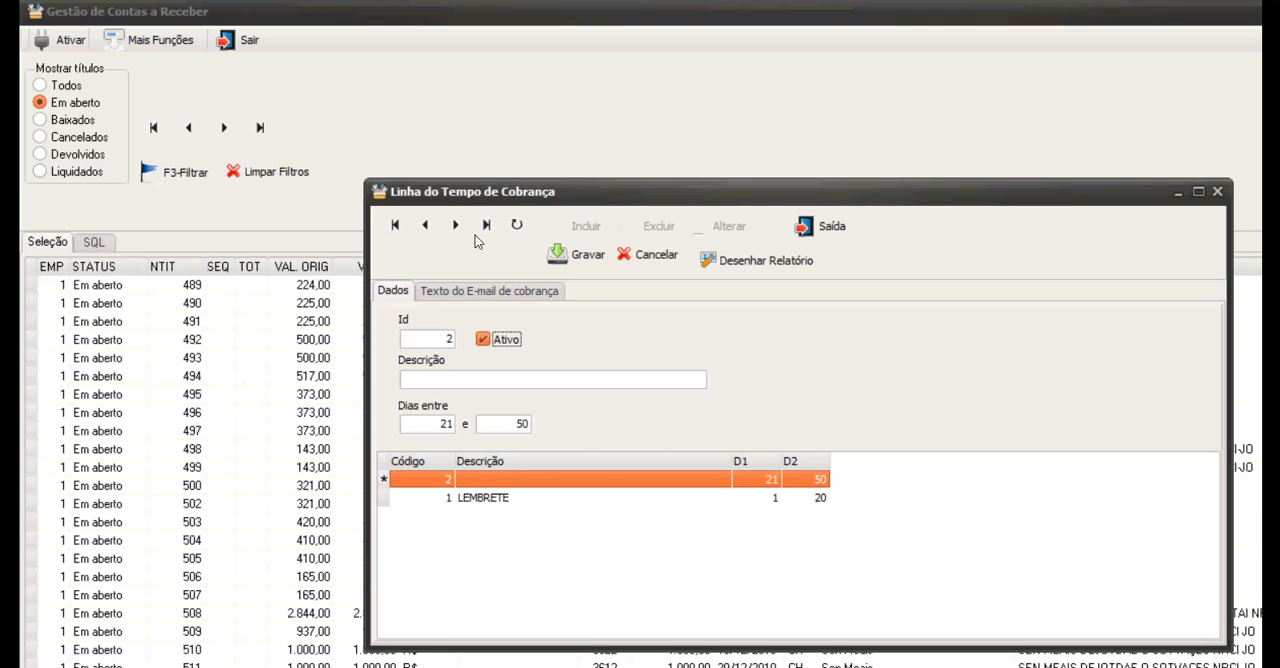
key(Tab)
text(COBRANÇA)
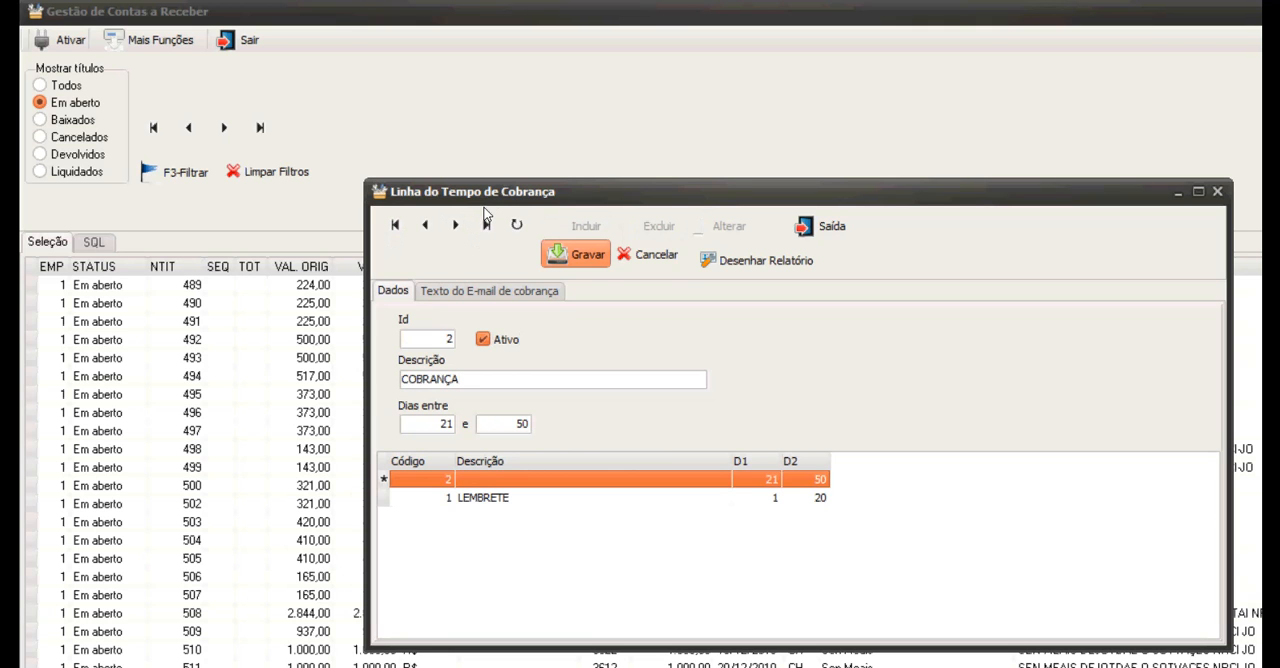
Add a third collection timeline stage, PROTESTO, for days 51 to 32000, save it and close the timeline configuration.
click(586, 225)
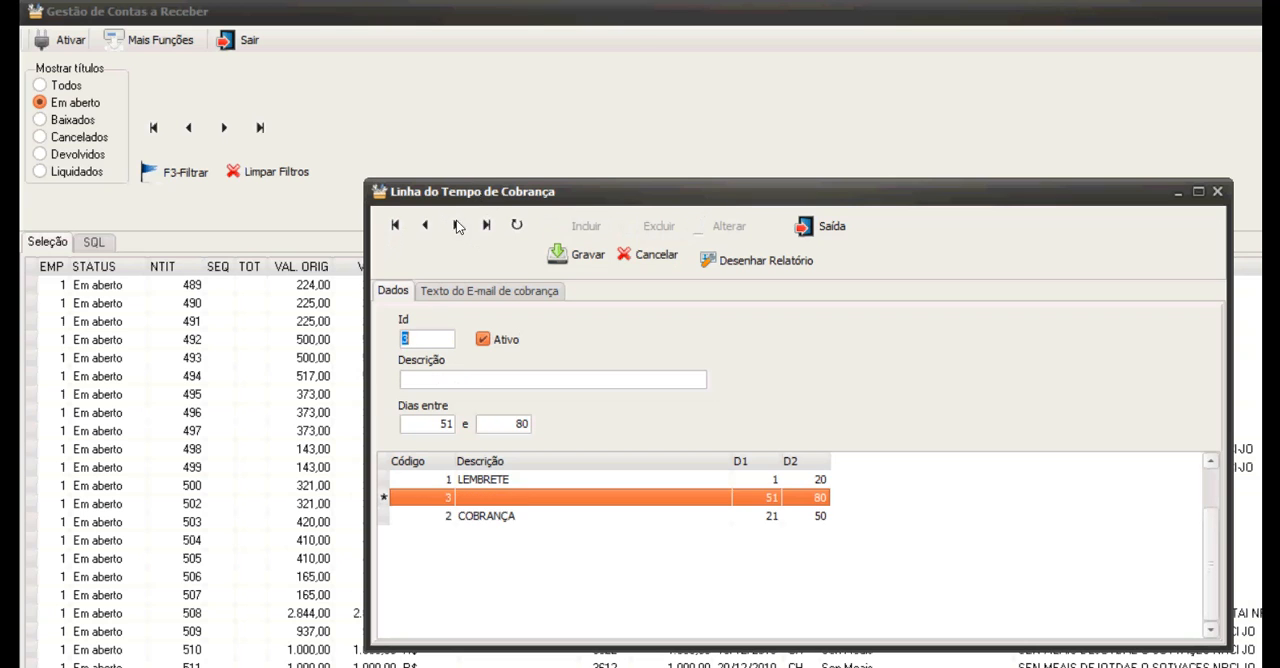
key(Tab)
key(Tab)
text(PROTESTO)
key(Tab)
key(Tab)
text(1)
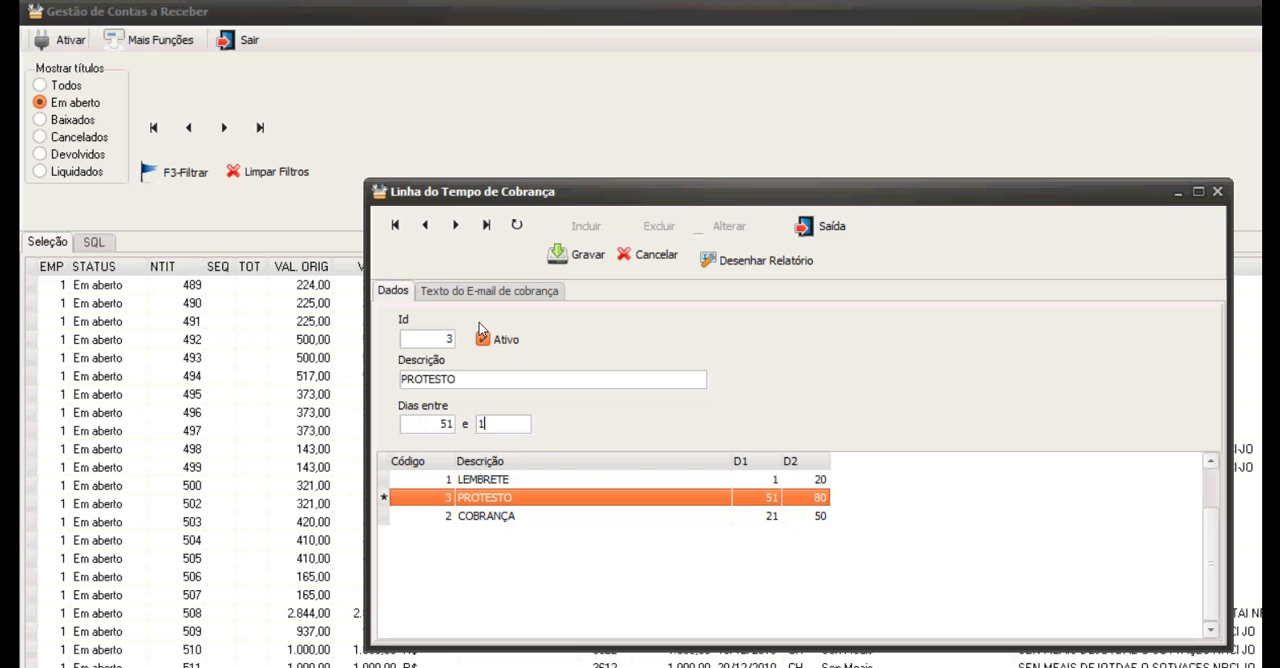
text(00000)
click(580, 255)
key(Return)
text(32000)
click(580, 255)
key(Escape)
Reopen Gestão de Contas a Receber to reload its filters and filter the open titles by the LEMBRETE timeline stage.
click(176, 172)
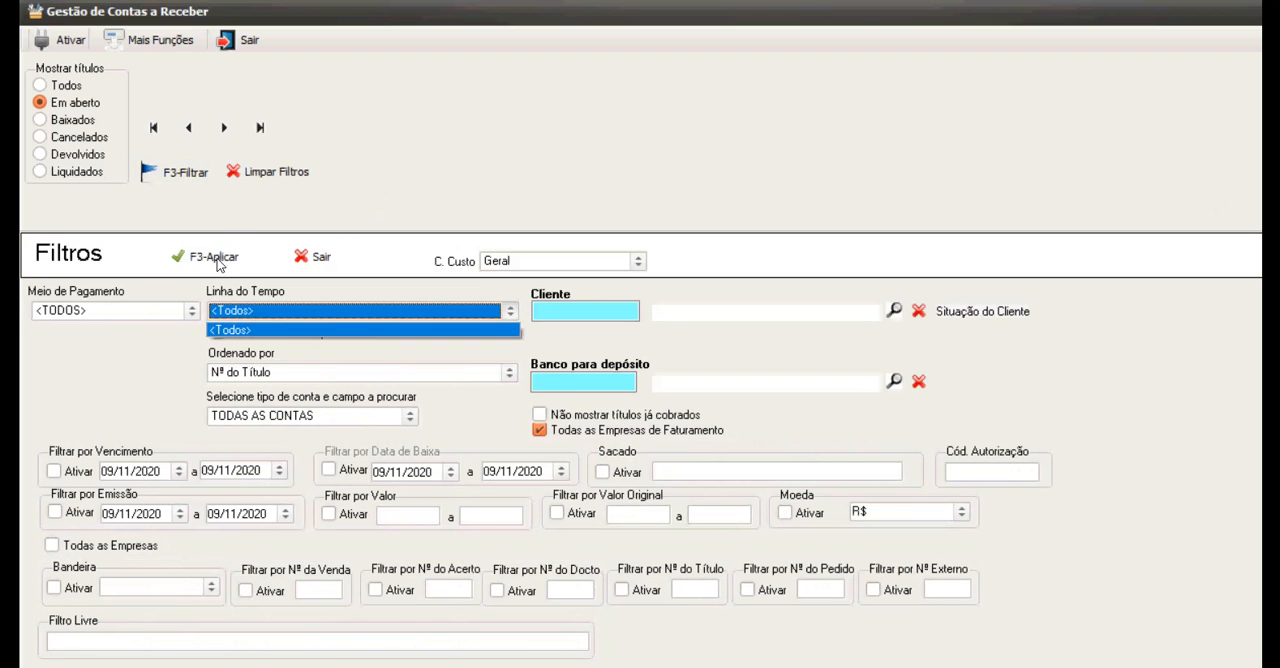
click(313, 257)
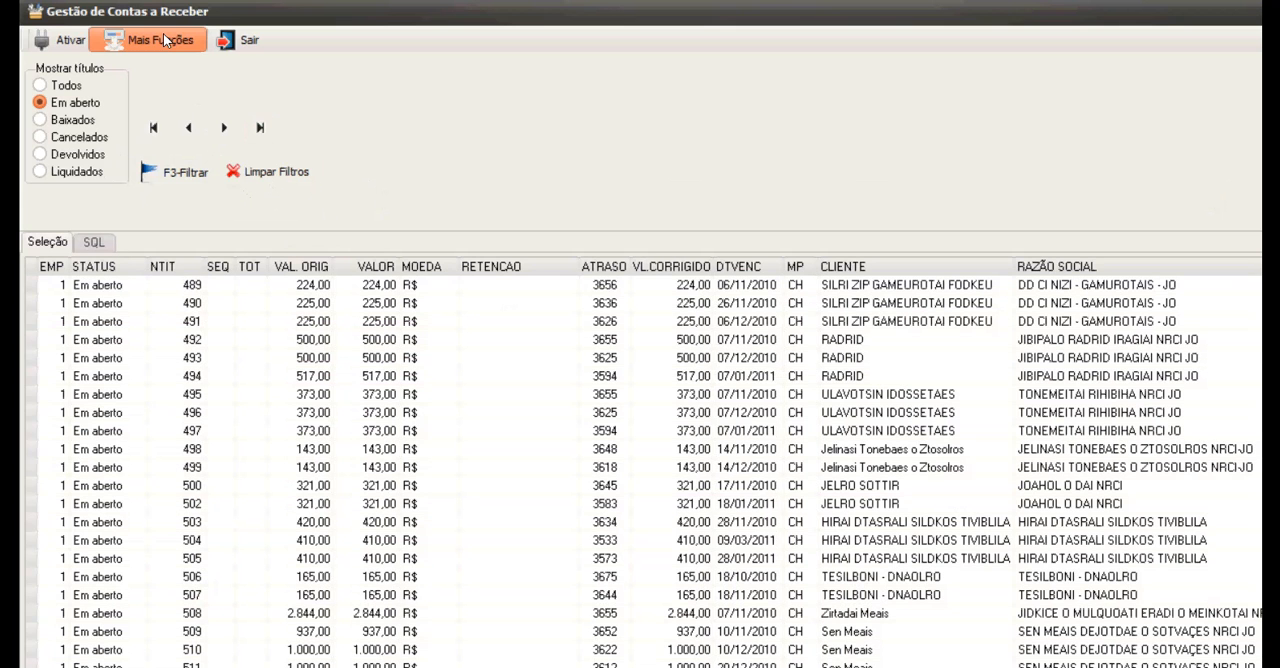
click(243, 40)
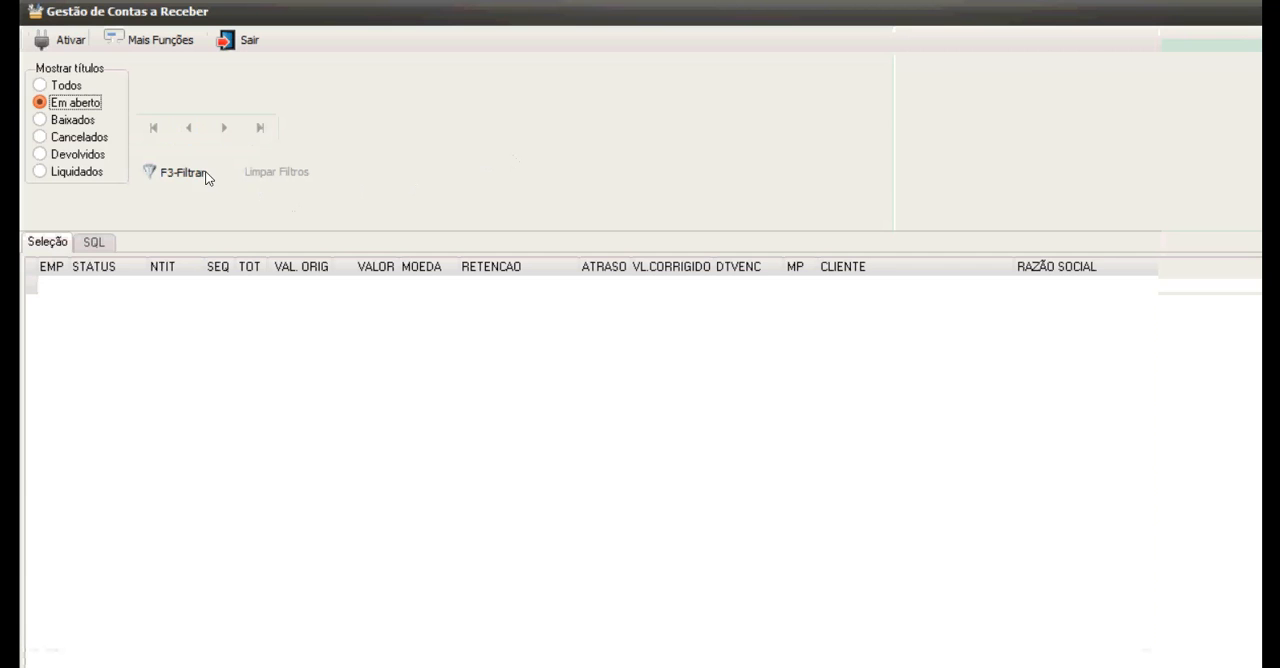
click(198, 171)
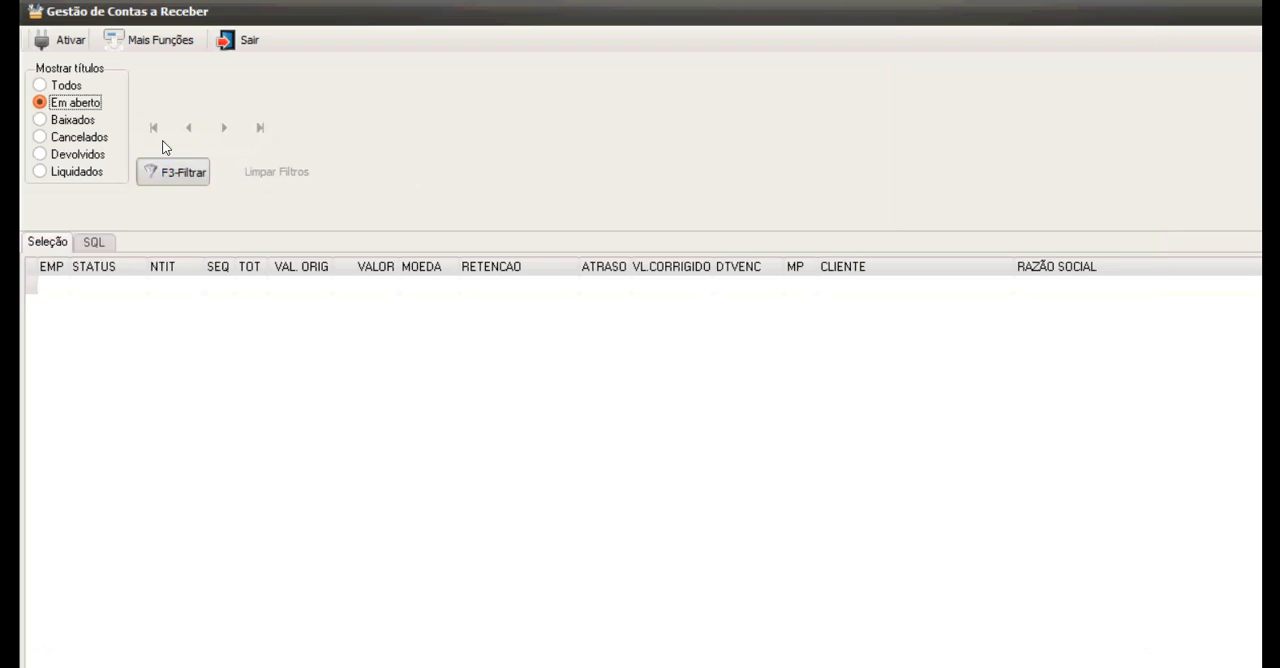
click(288, 310)
key(Return)
key(F3)
Browse the delays and due dates of the filtered open titles, and close Gestão de Contas a Receber.
click(275, 317)
scroll(324, 328, down, 9)
scroll(260, 330, up, 6)
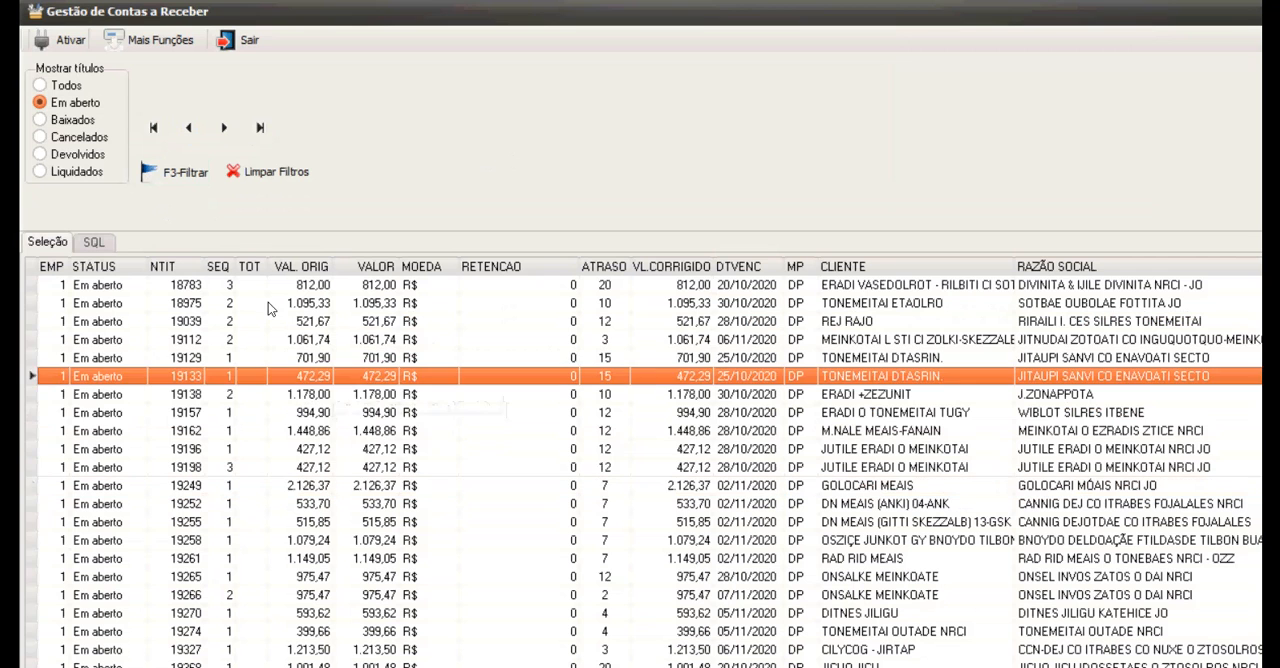
scroll(250, 342, down, 4)
scroll(242, 294, up, 5)
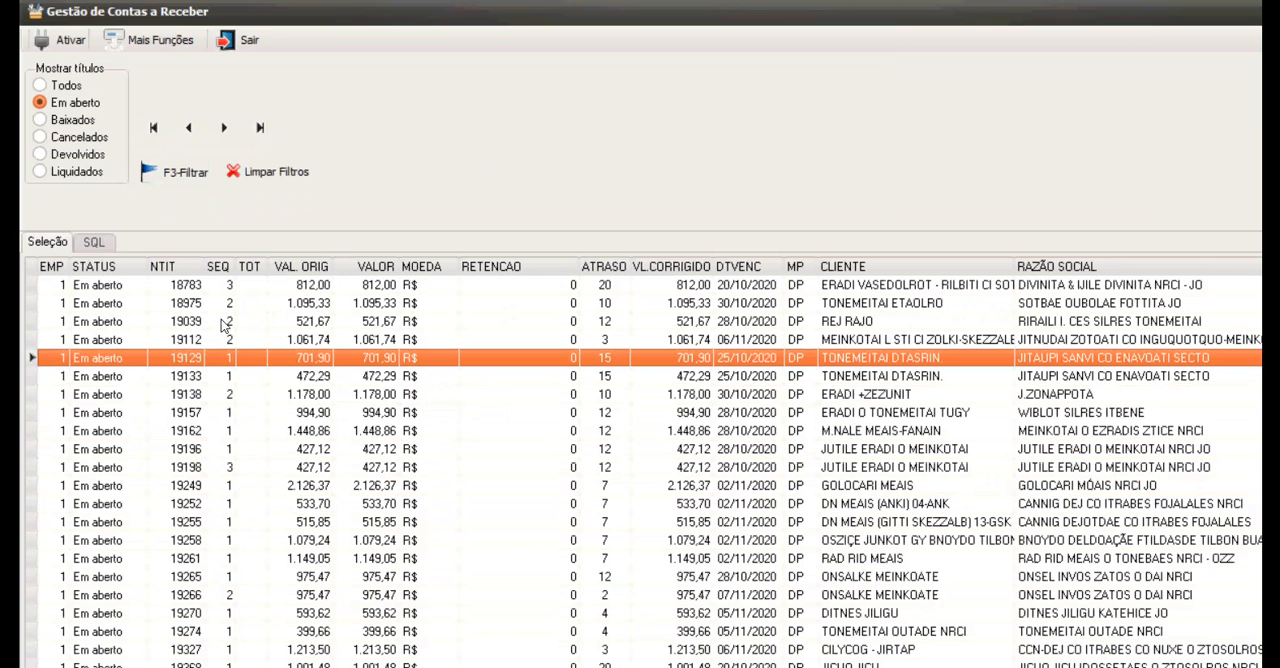
key(Down)
key(Down)
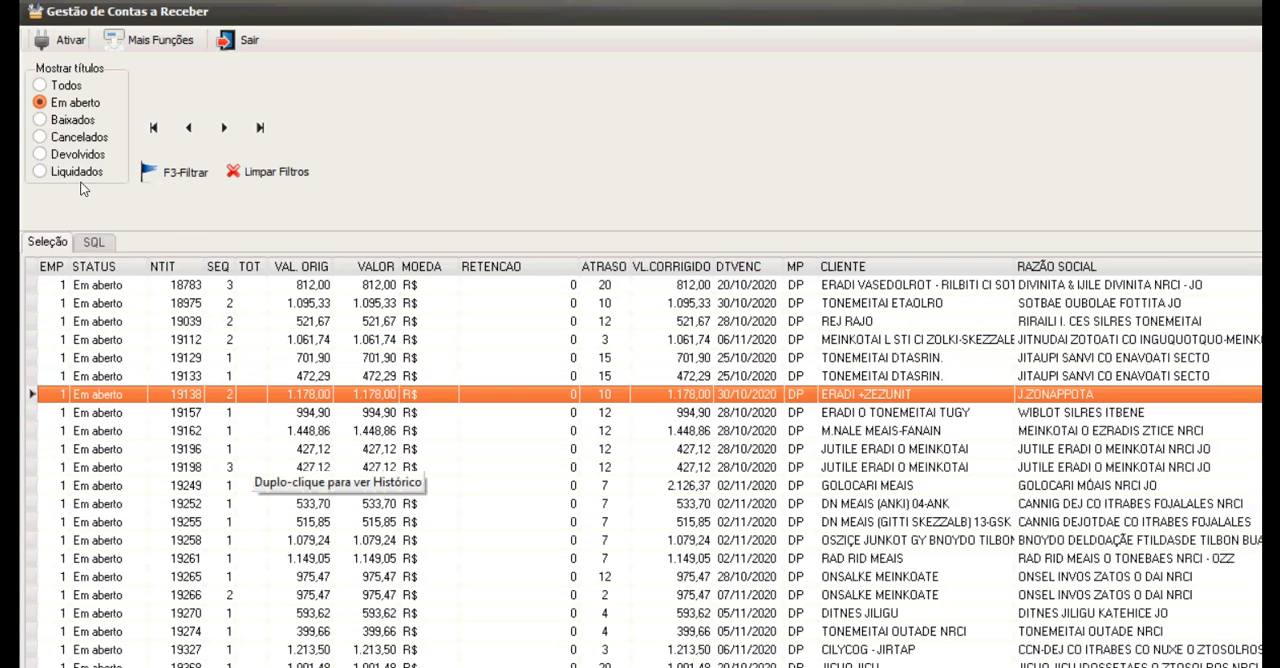
click(232, 40)
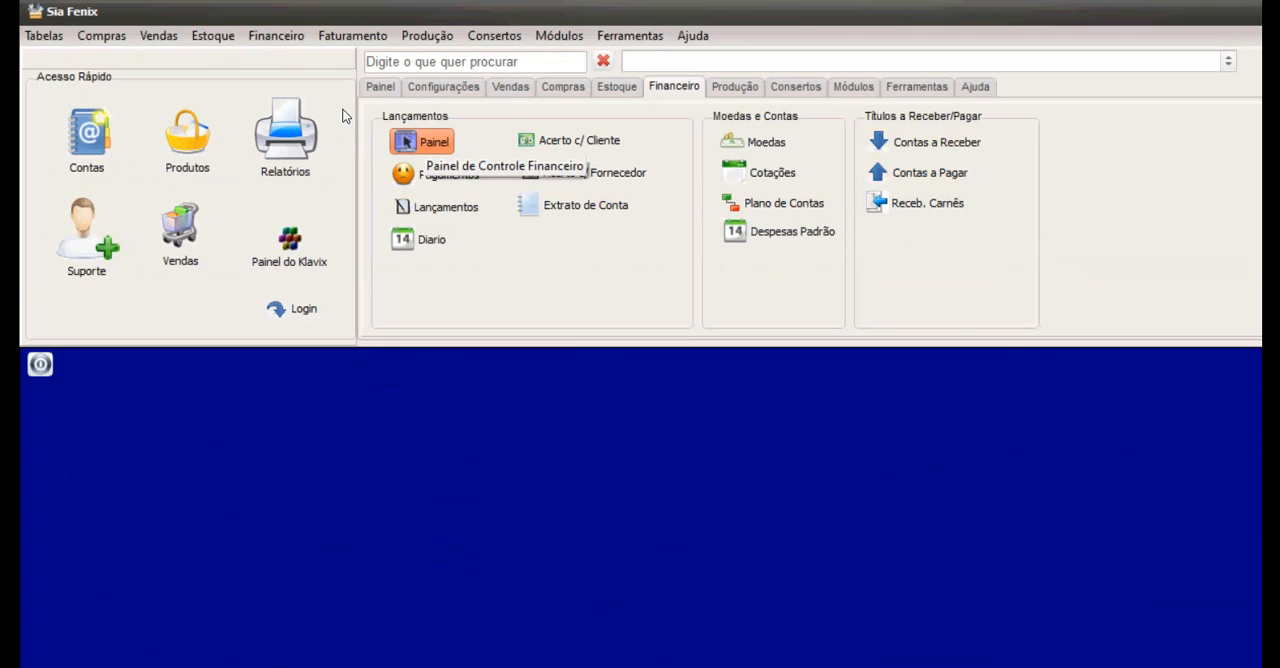
Open Painel Financeiro and examine the account balances and the daily entries around 23 and 11 November 2020.
click(420, 142)
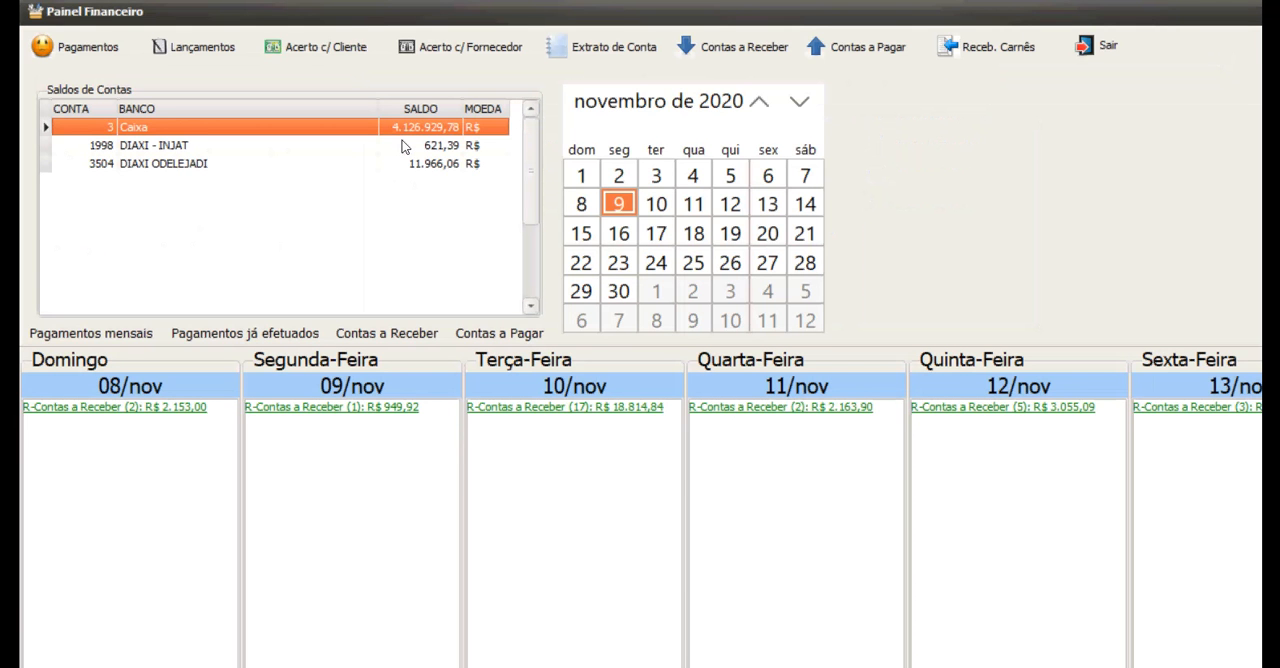
key(Down)
key(Down)
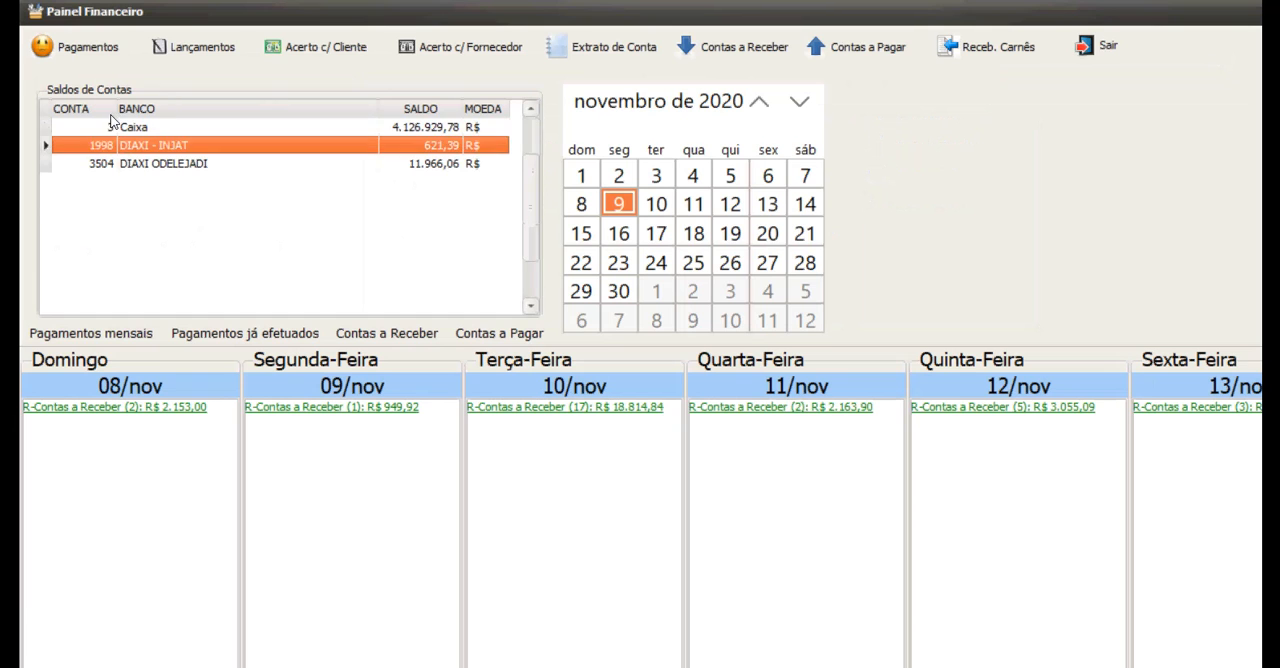
key(Up)
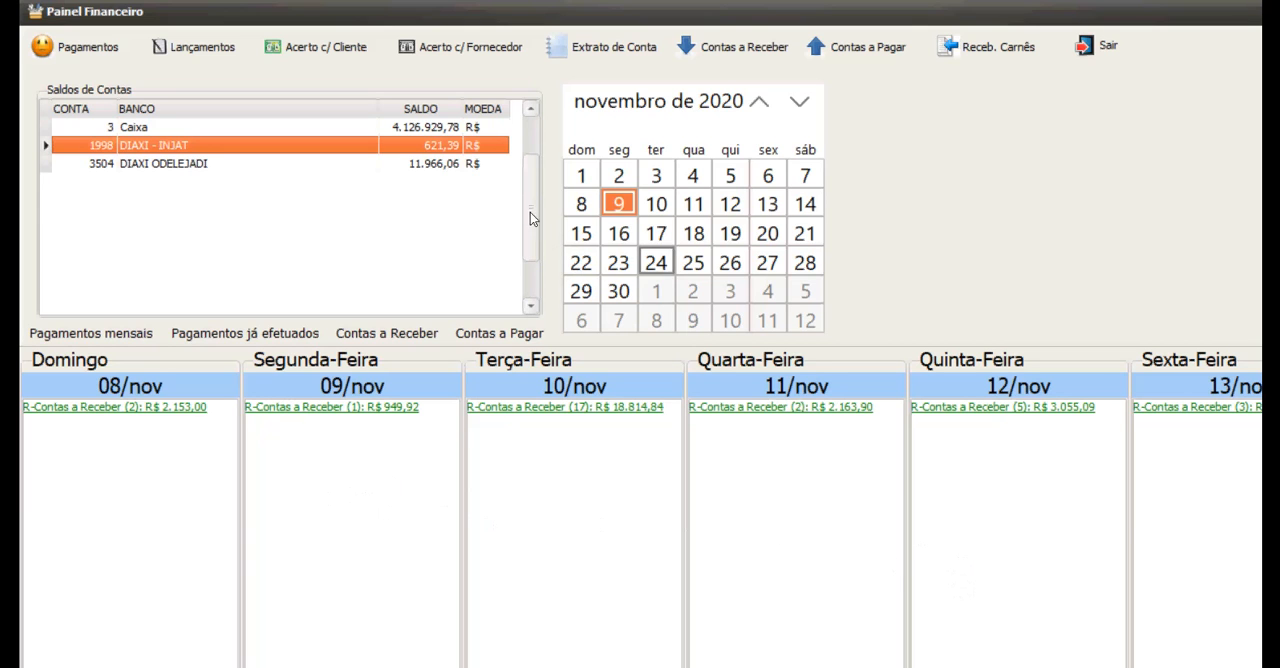
click(618, 262)
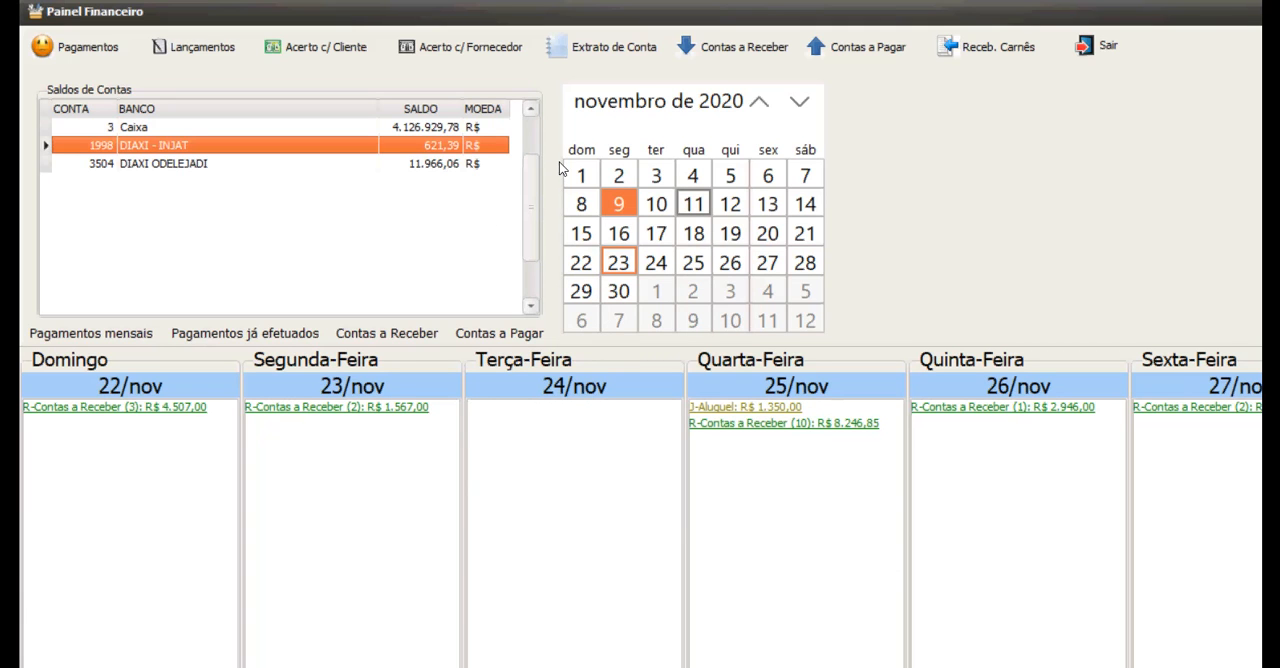
click(694, 203)
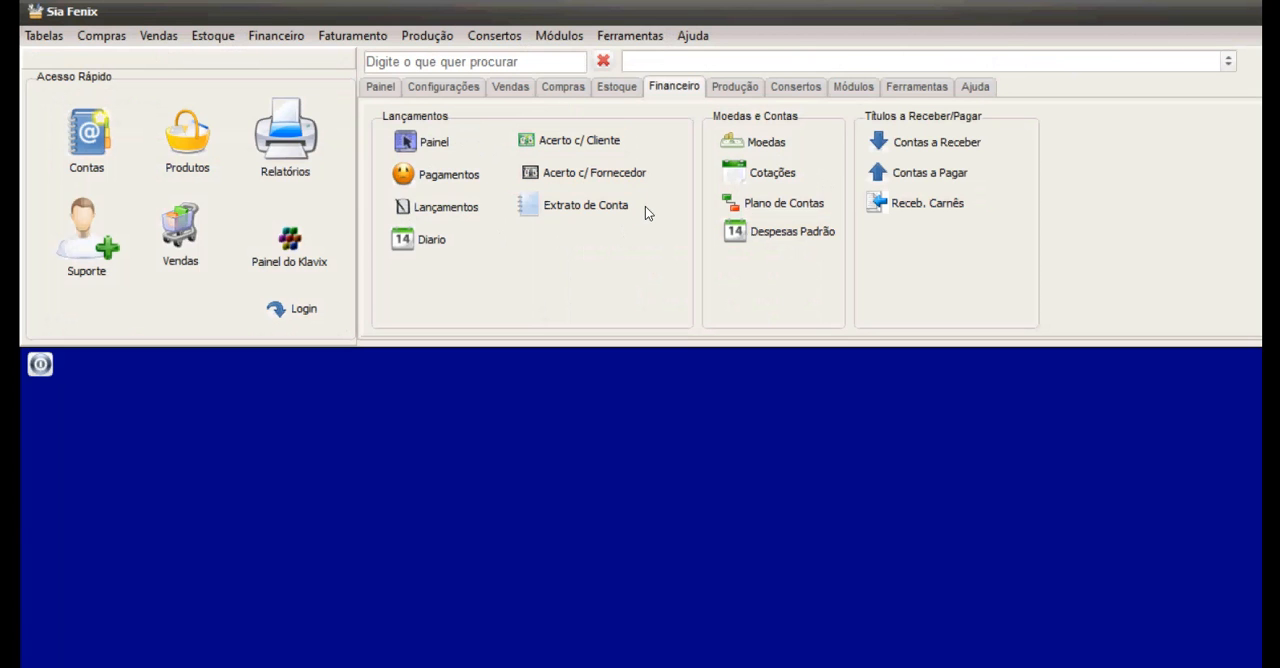
Open Extrato de Conta and query the statement of the Luz account.
click(556, 201)
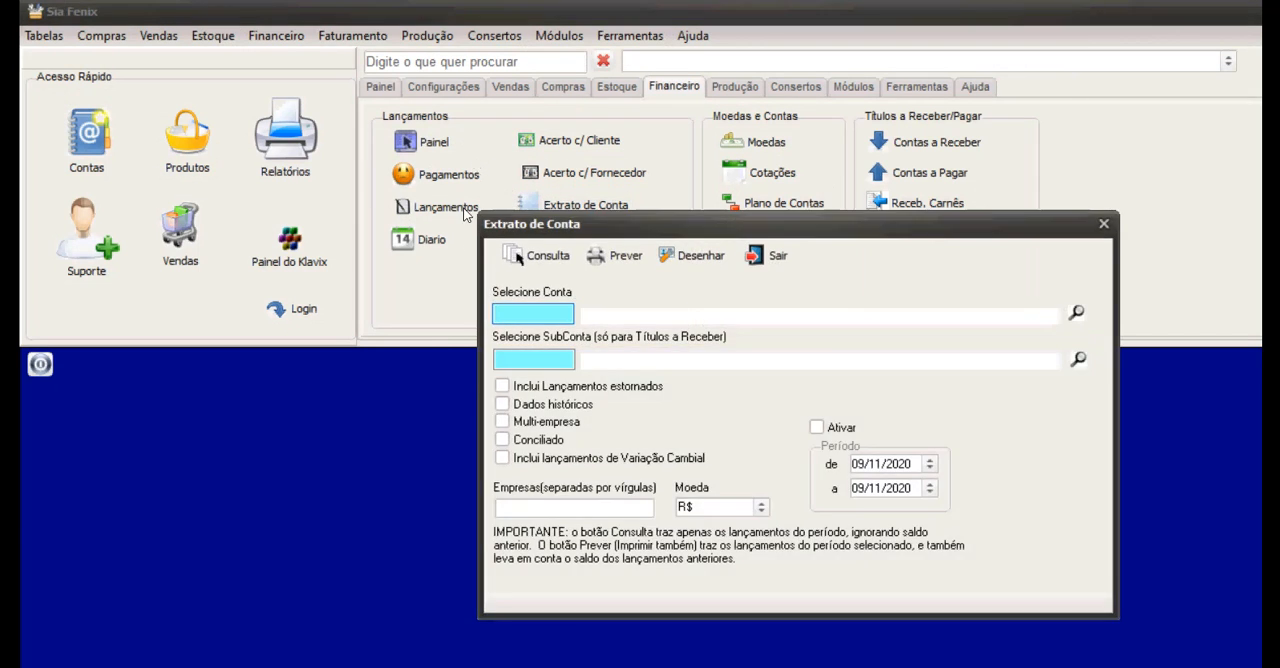
text(31)
key(Tab)
click(513, 254)
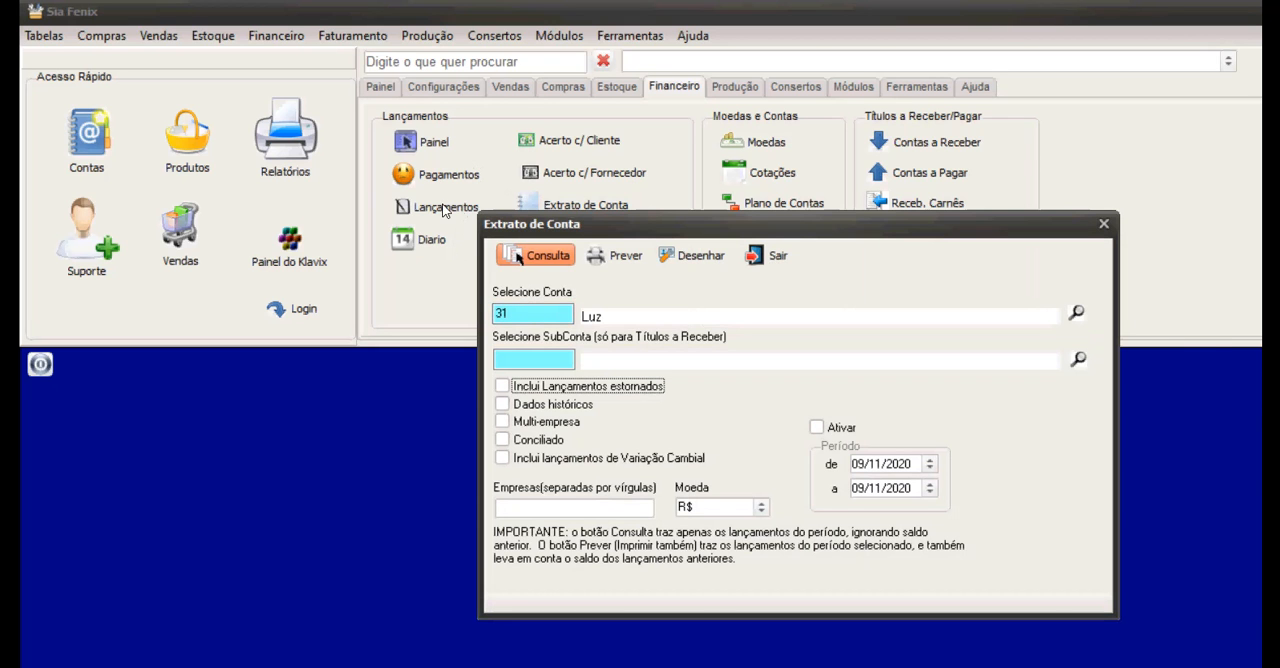
click(866, 184)
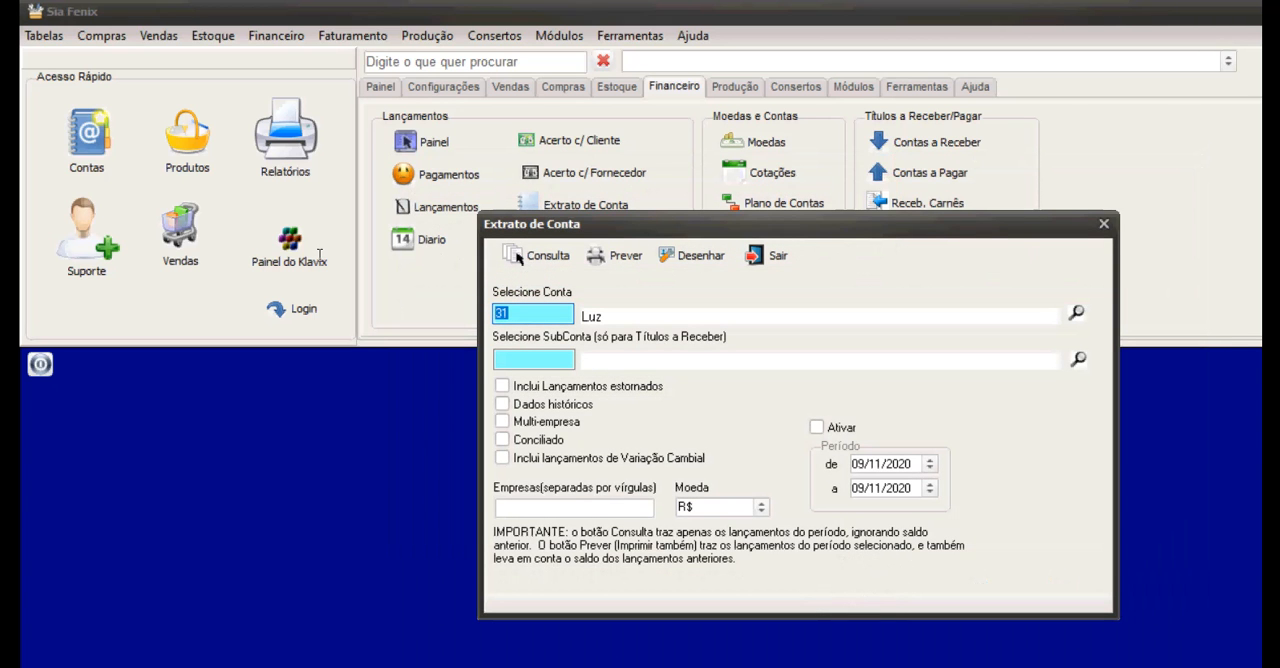
Query the statement of the Aluguel account, review its entries, and close Extrato de Conta.
text(ALUGUEL)
key(Tab)
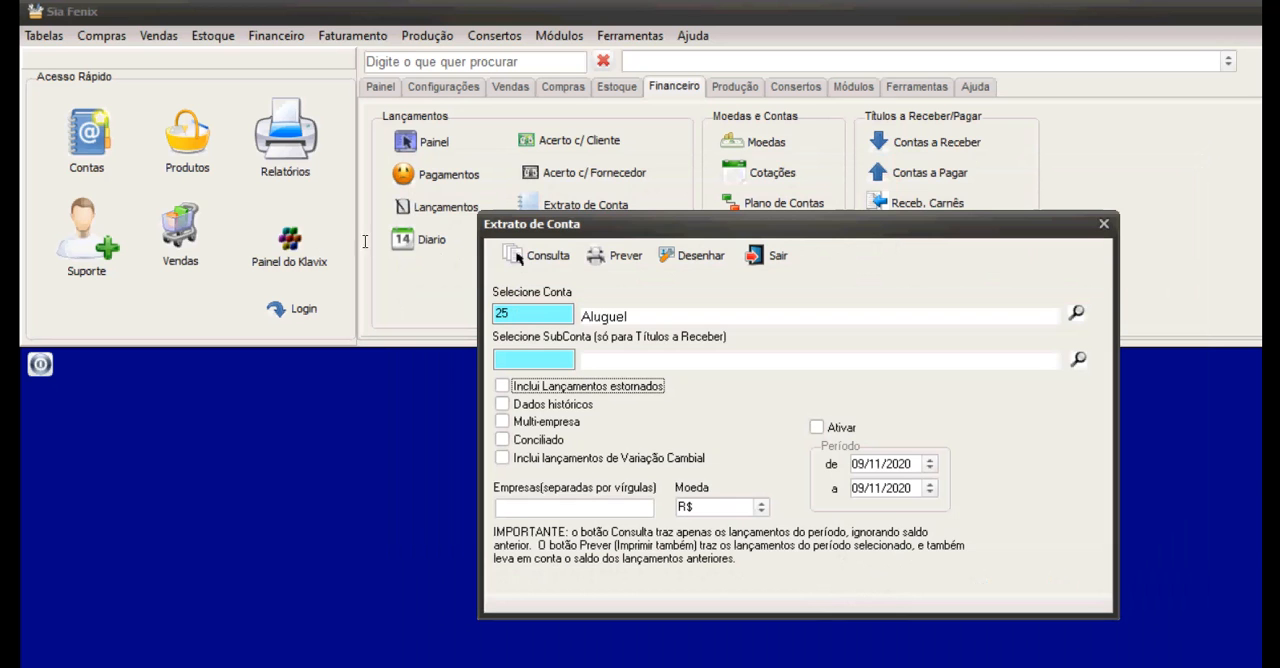
click(526, 256)
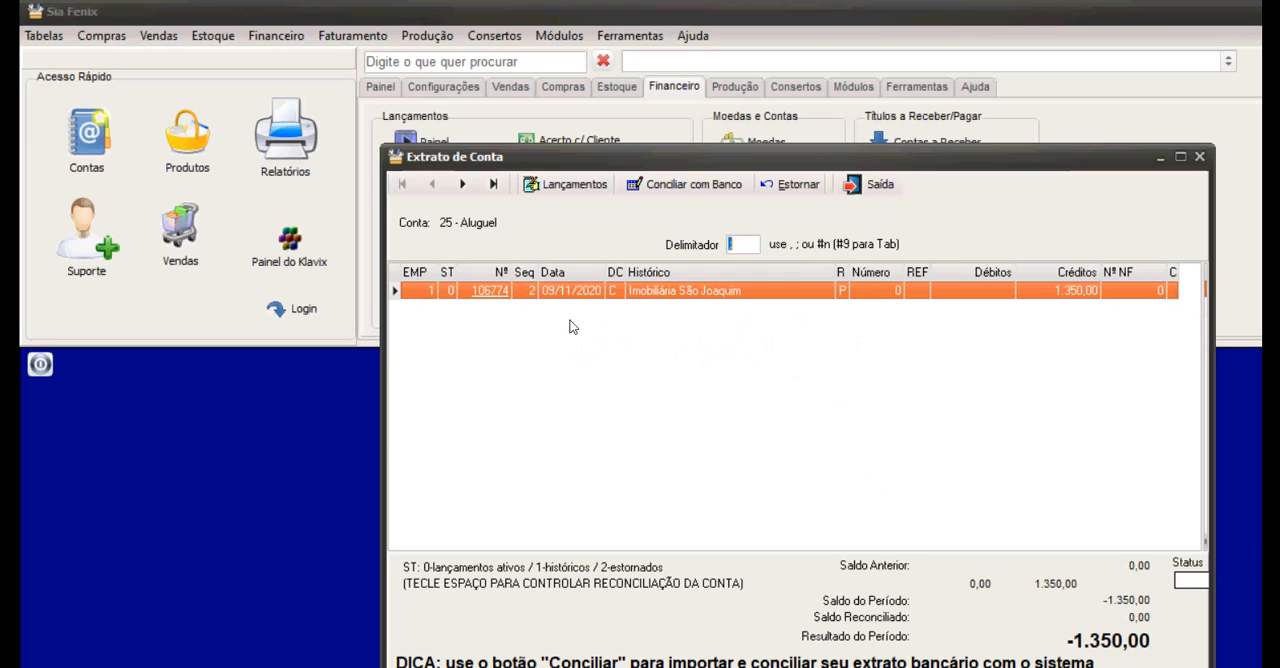
key(Escape)
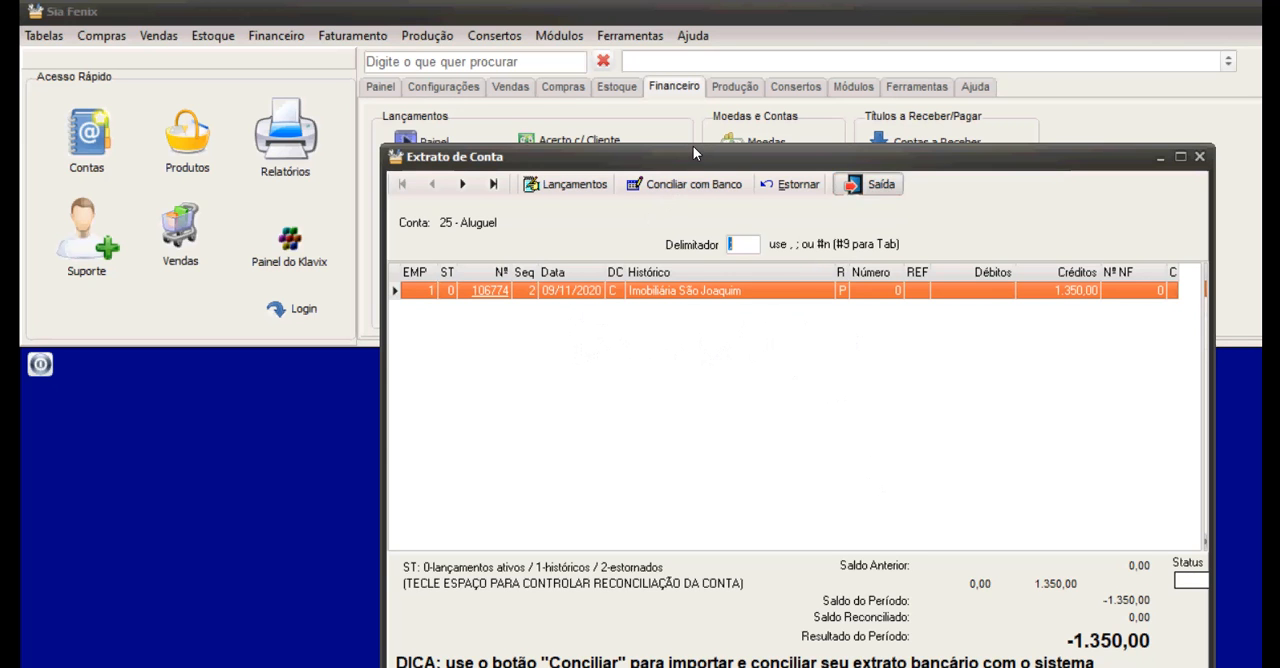
key(Escape)
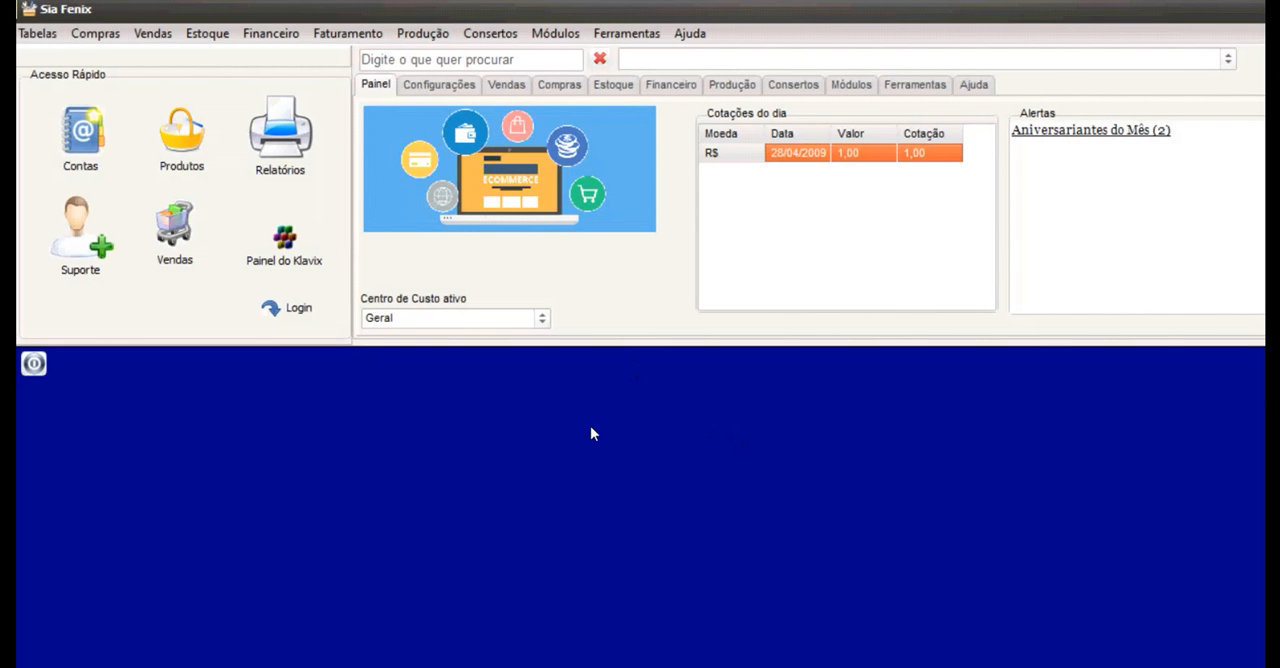
Open Controle da Produção and examine the additional functions offered for the PRATA service order in progress.
click(732, 85)
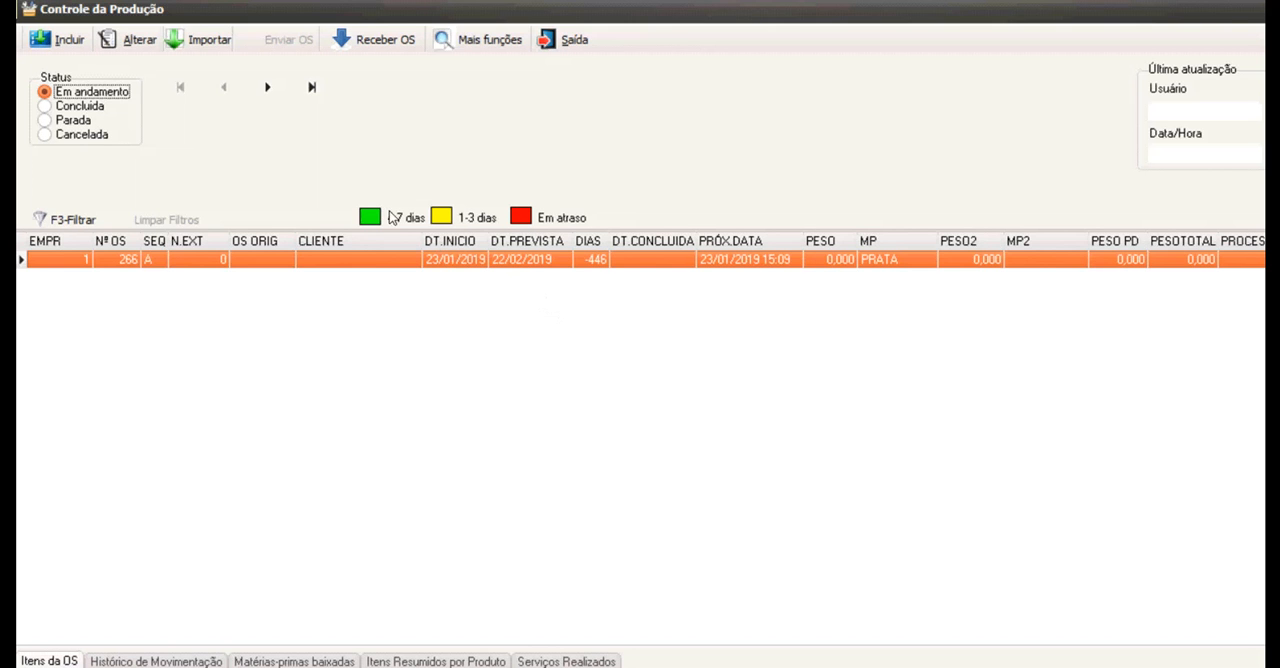
click(478, 39)
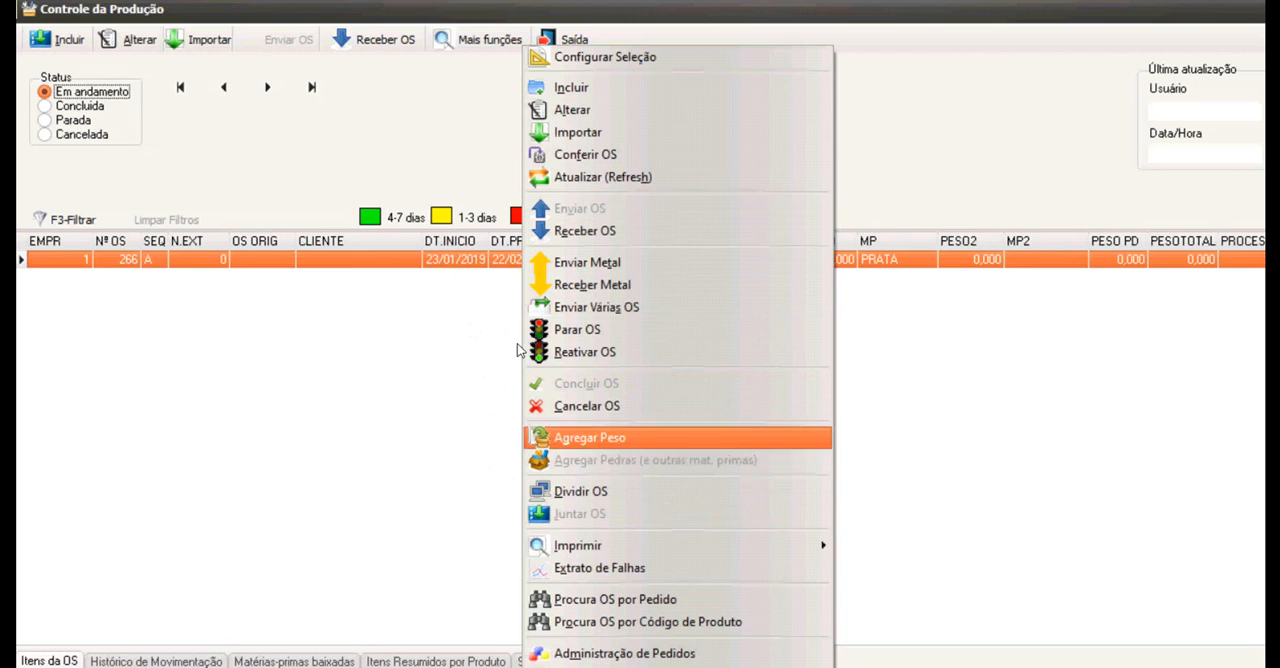
key(Up)
key(Up)
key(Up)
key(Up)
key(Up)
key(Up)
key(Up)
key(Up)
key(Up)
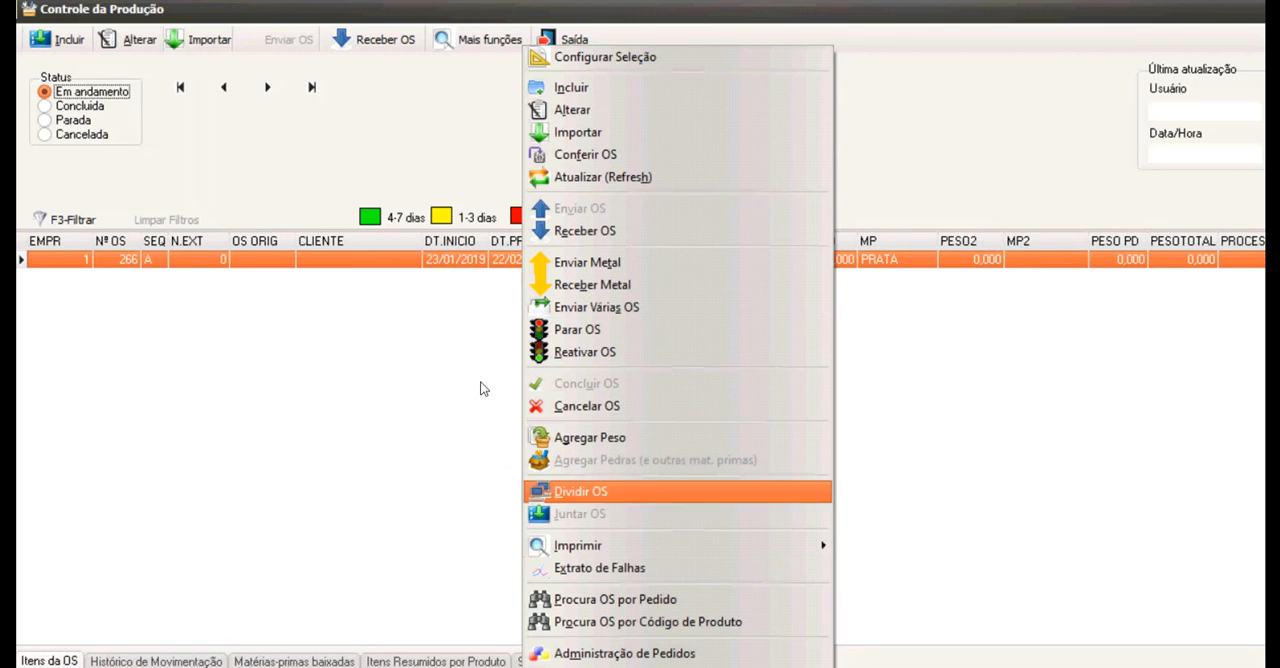
key(Up)
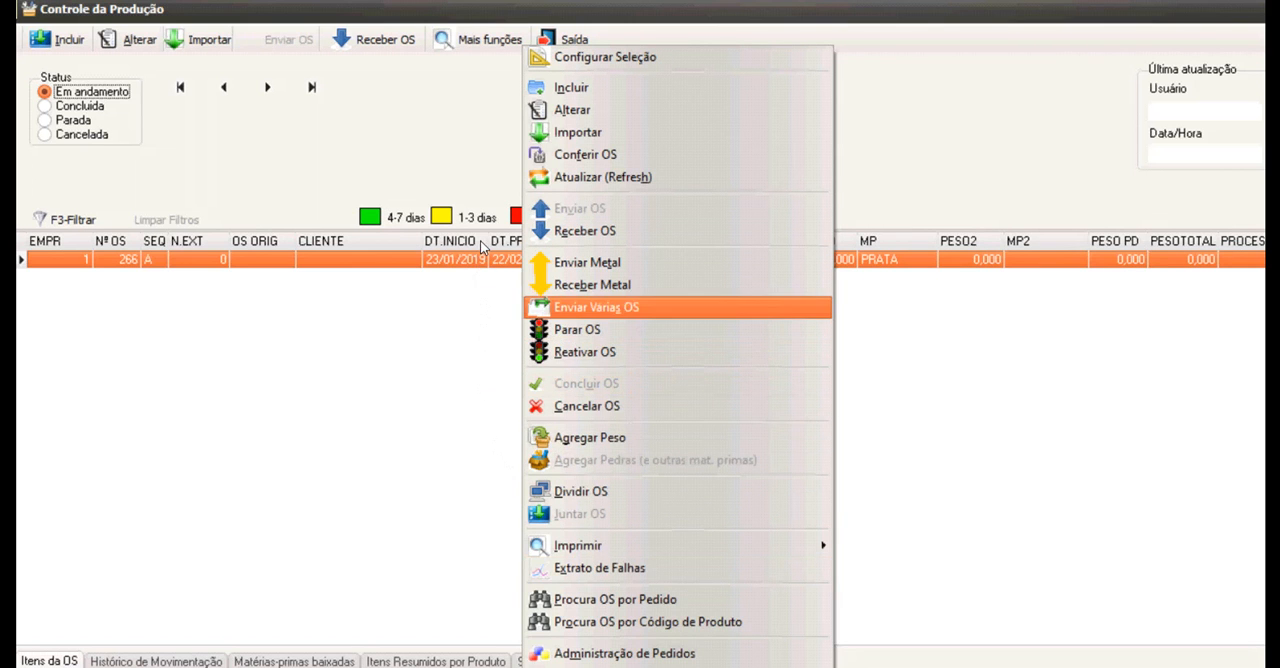
click(361, 303)
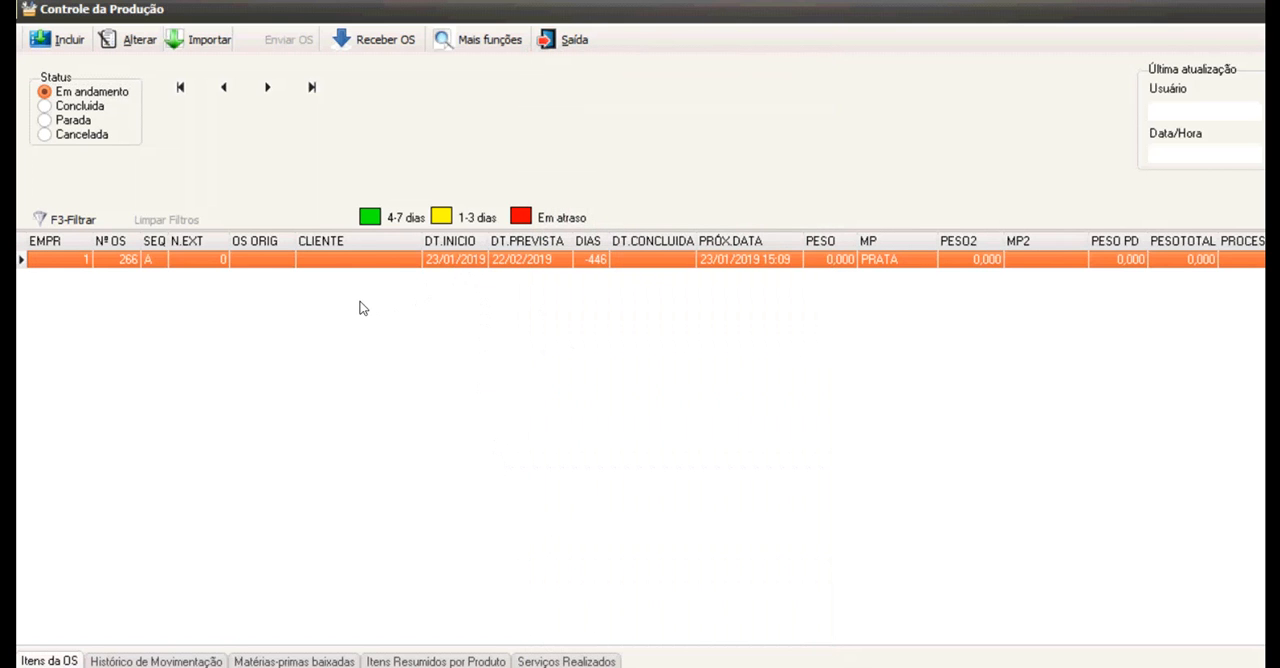
click(478, 39)
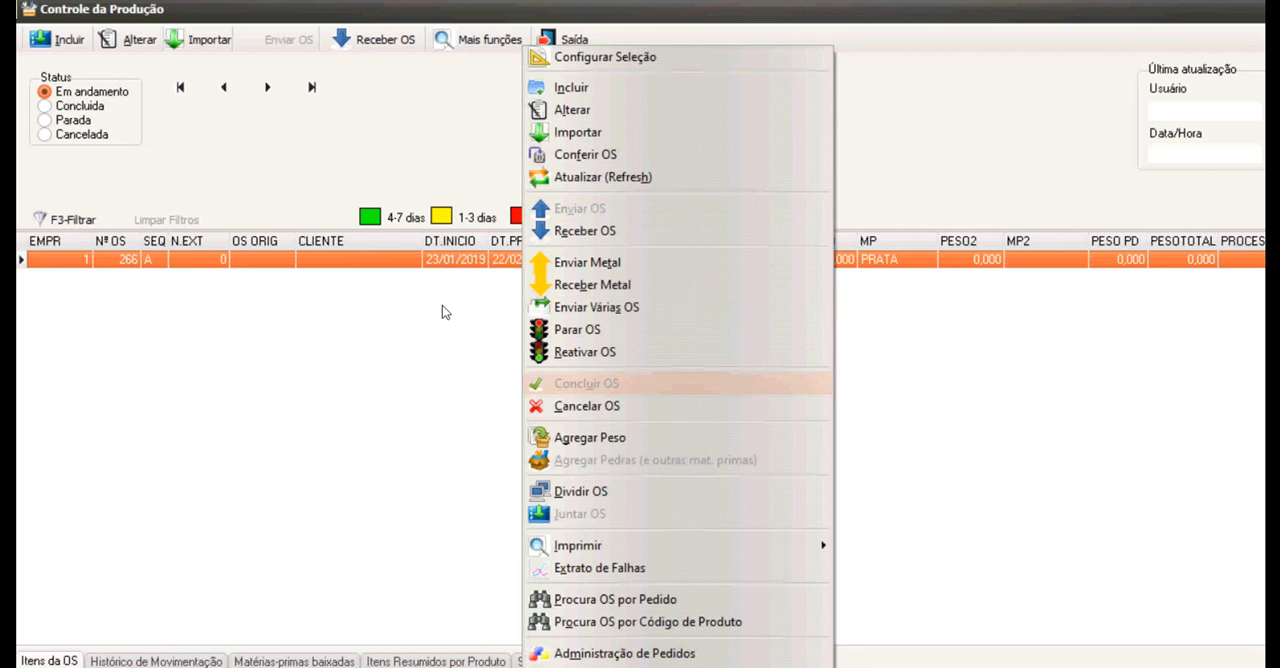
click(713, 330)
Receive the PRATA service order from production with a weight of 15, accepting the greater weight and the professional's remuneration.
click(352, 38)
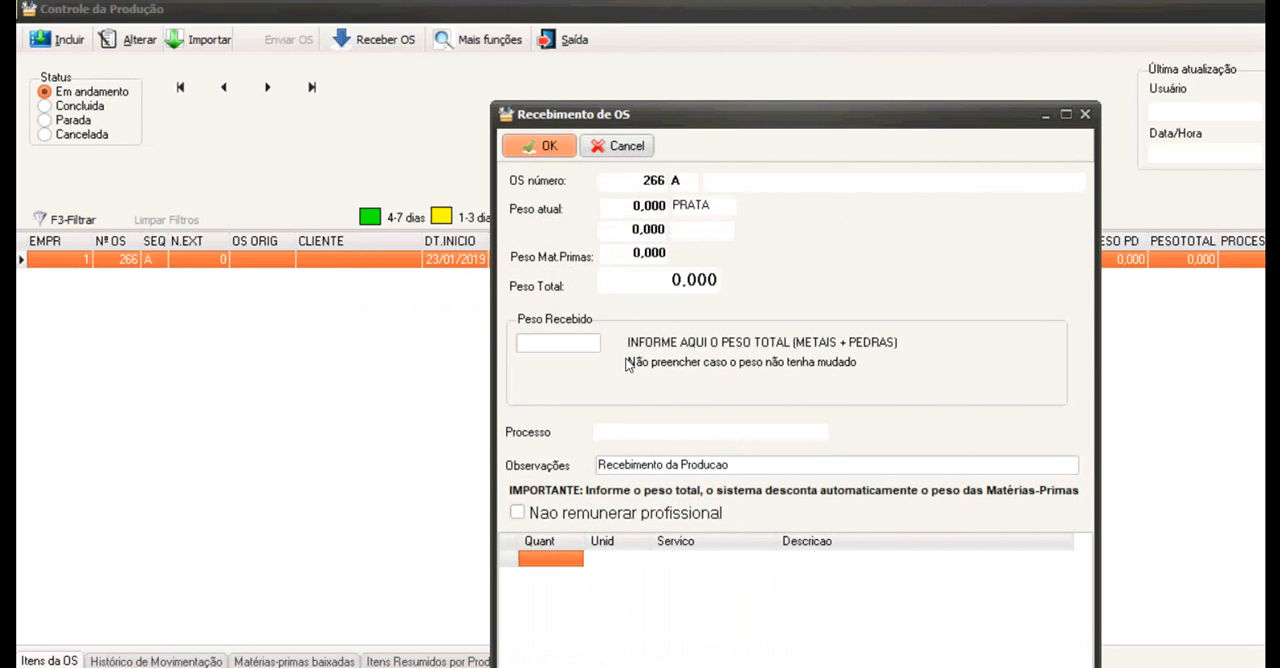
text(15)
key(Return)
click(378, 192)
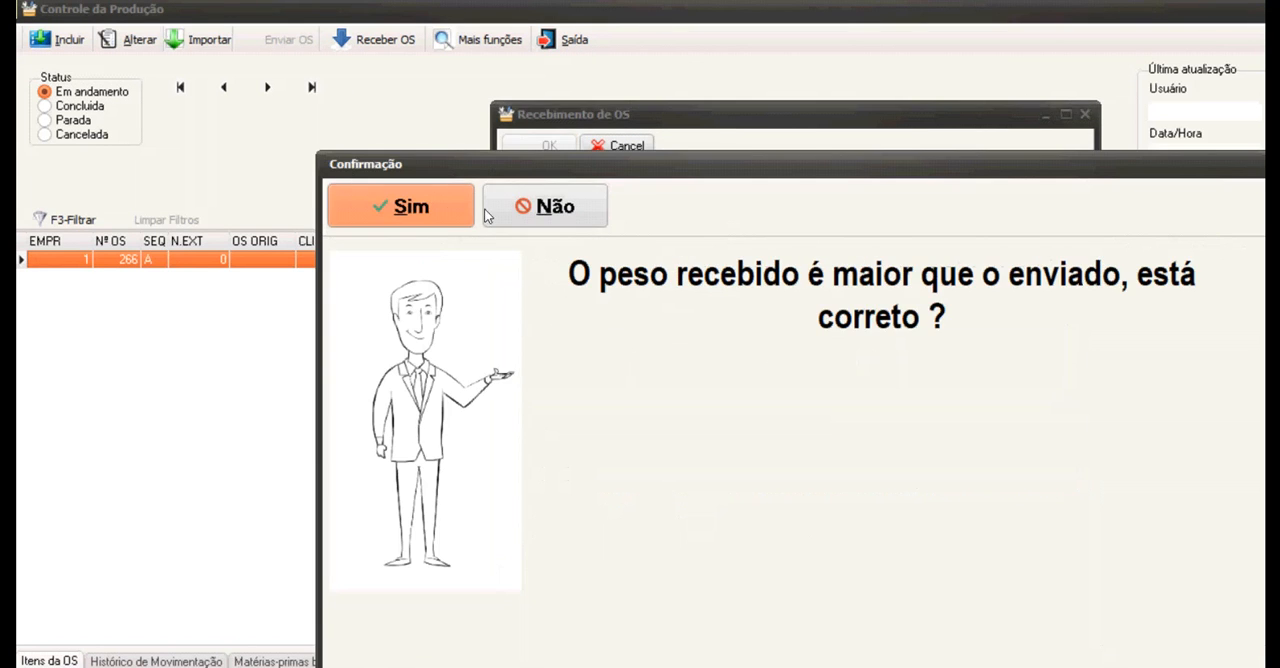
key(Return)
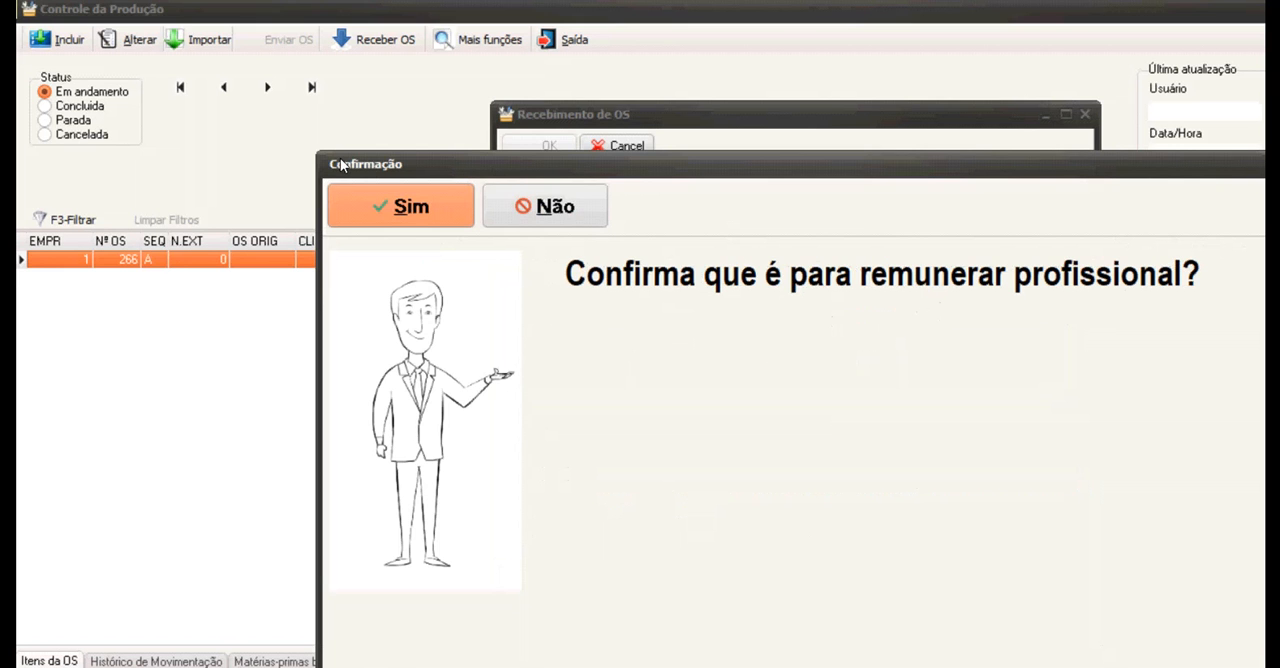
key(Return)
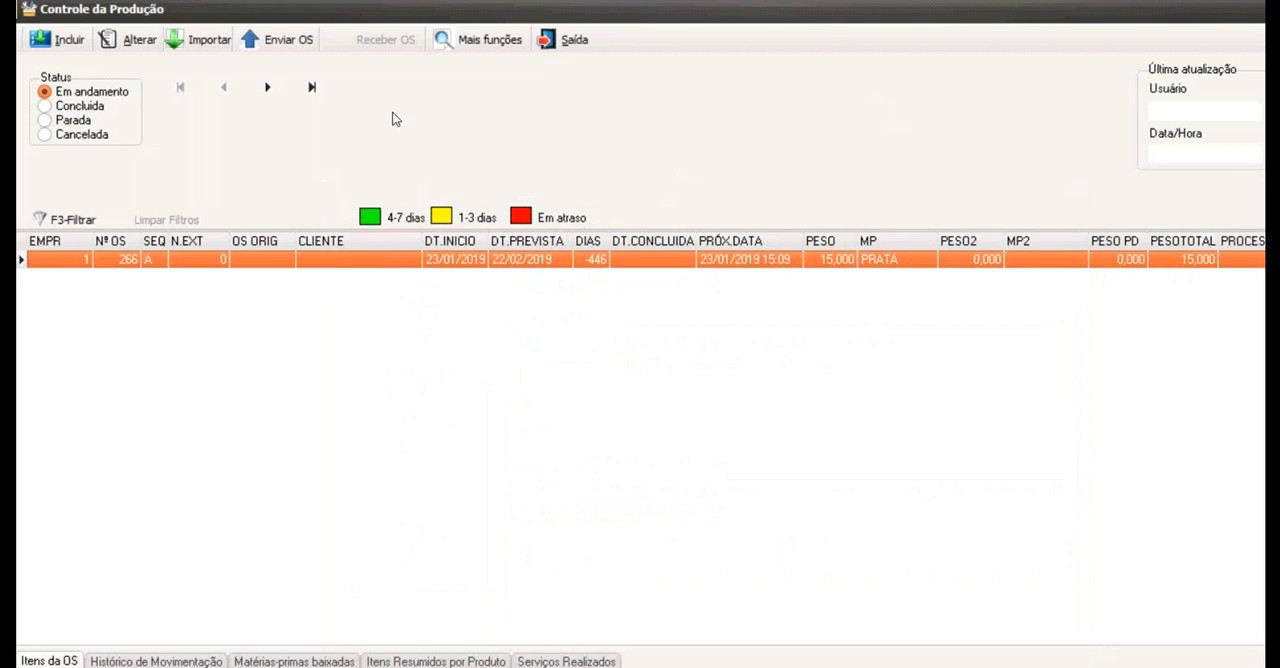
Open the Concluir OS form for the received service order, review its destination and items, and cancel it.
click(478, 40)
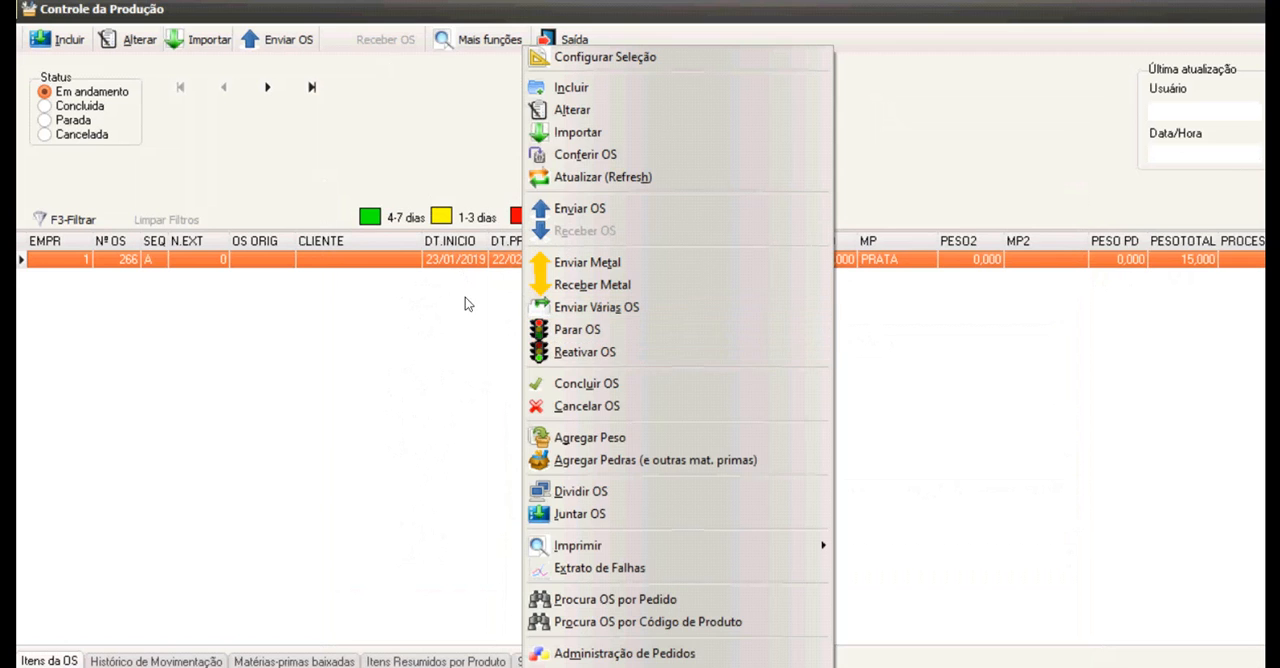
click(586, 383)
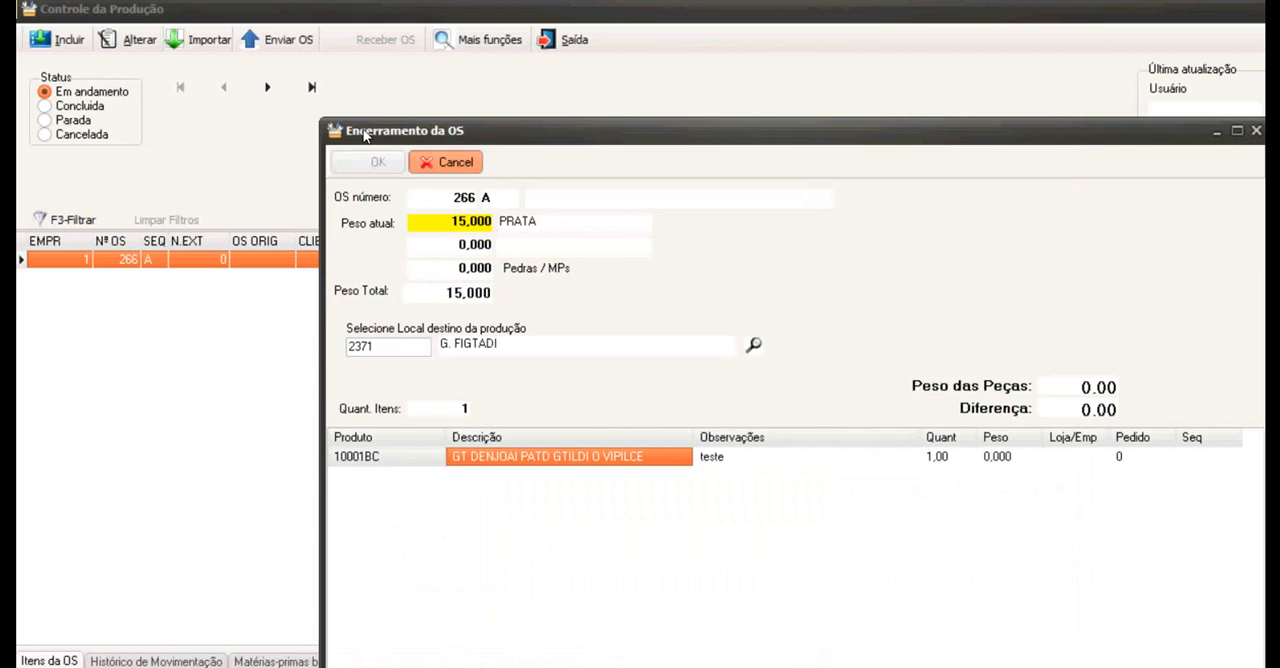
click(446, 162)
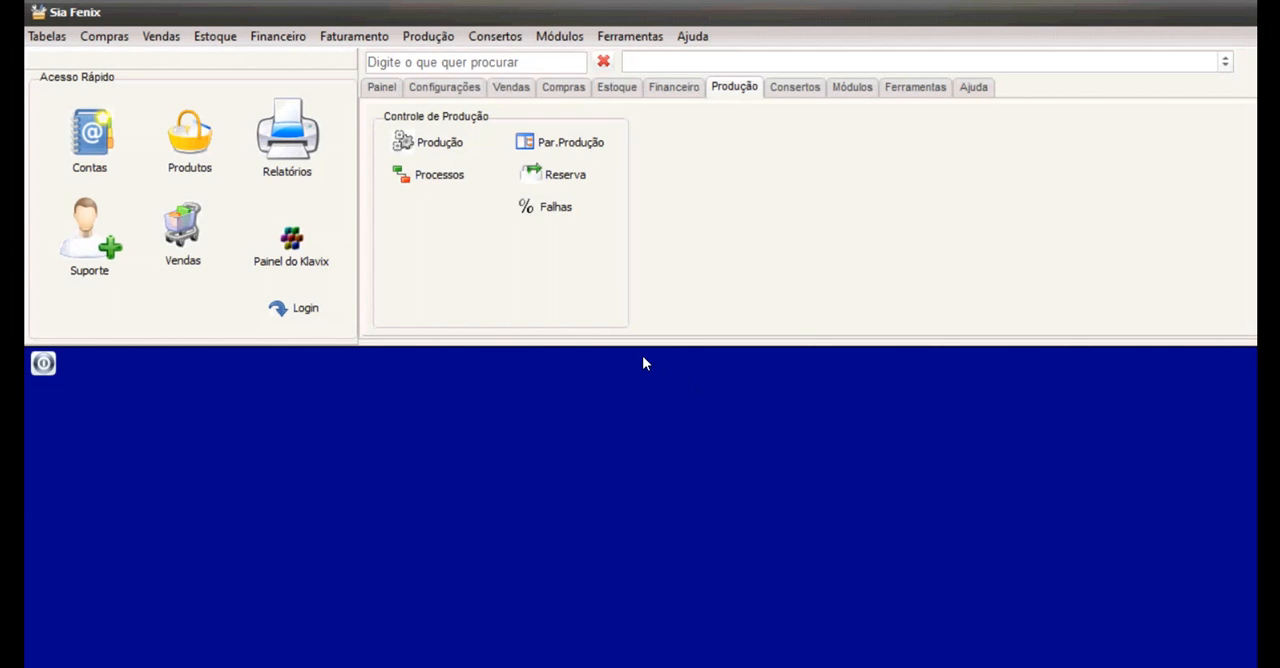
Open Consertos and browse the pending repairs with their product photos, services and totals.
click(793, 88)
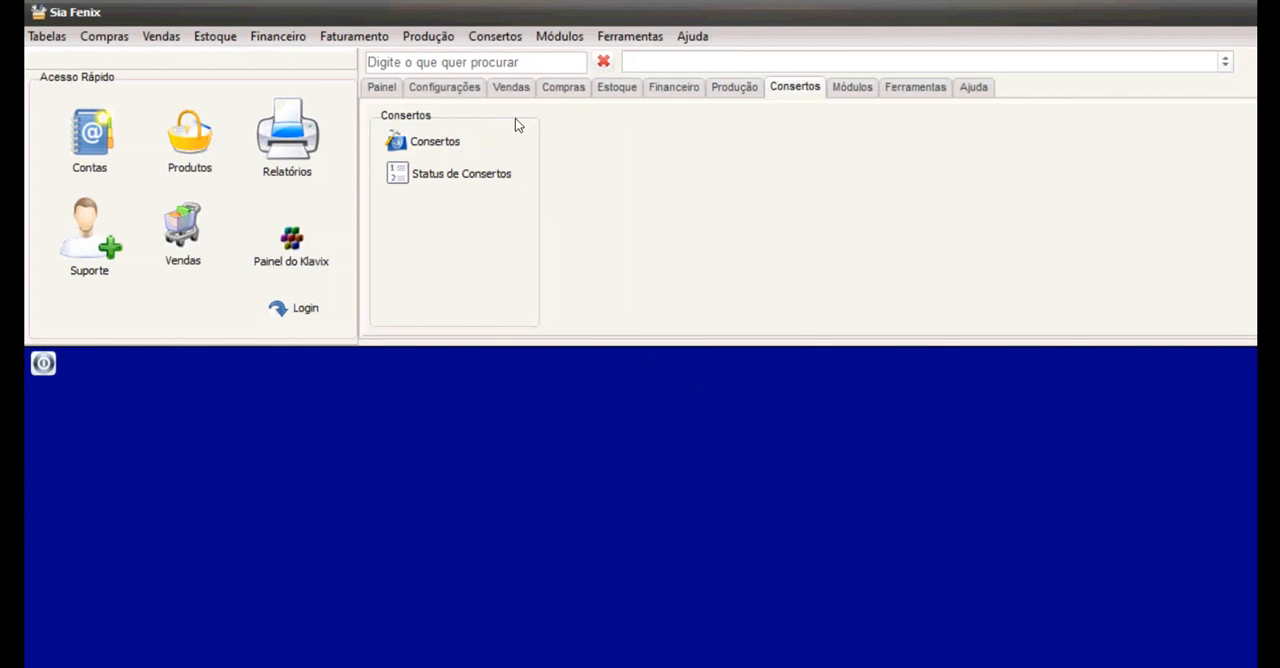
click(421, 141)
click(512, 328)
click(518, 364)
click(520, 382)
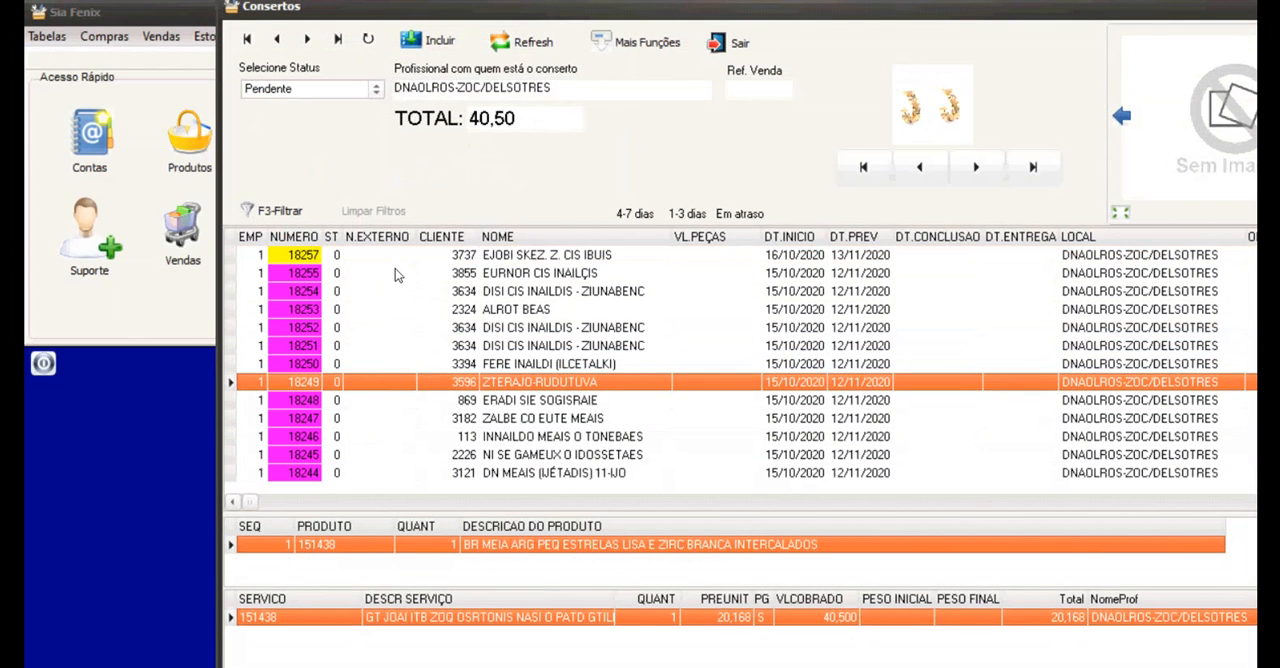
click(512, 328)
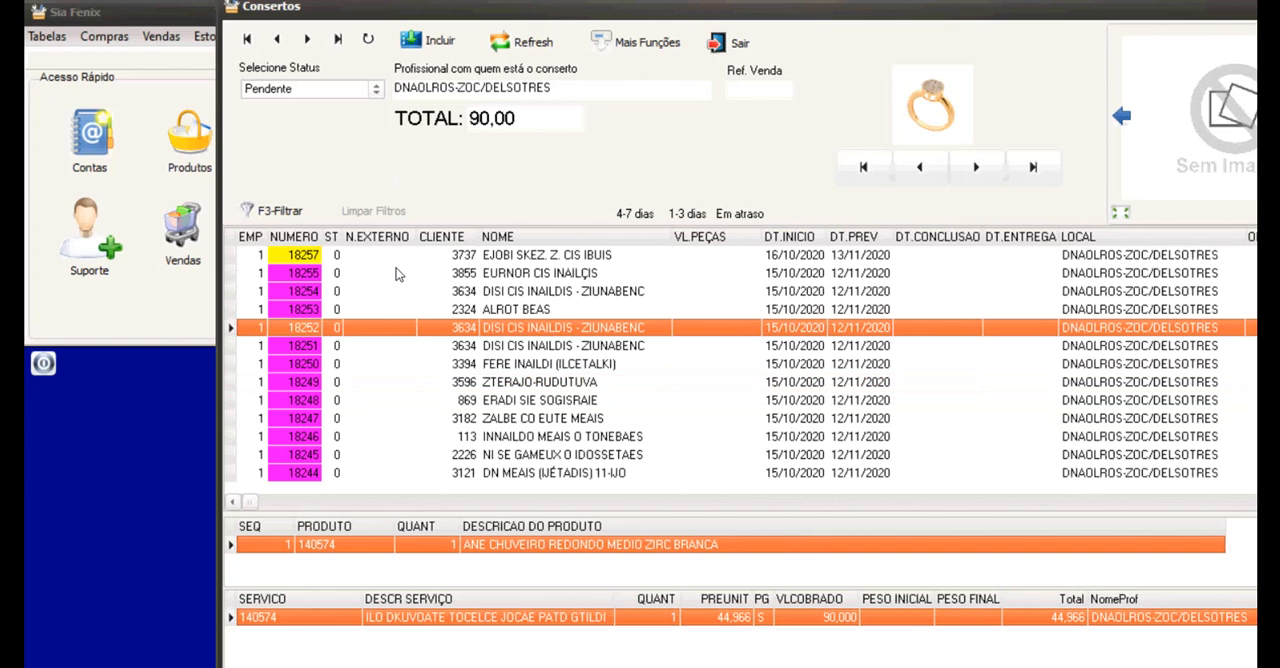
key(Up)
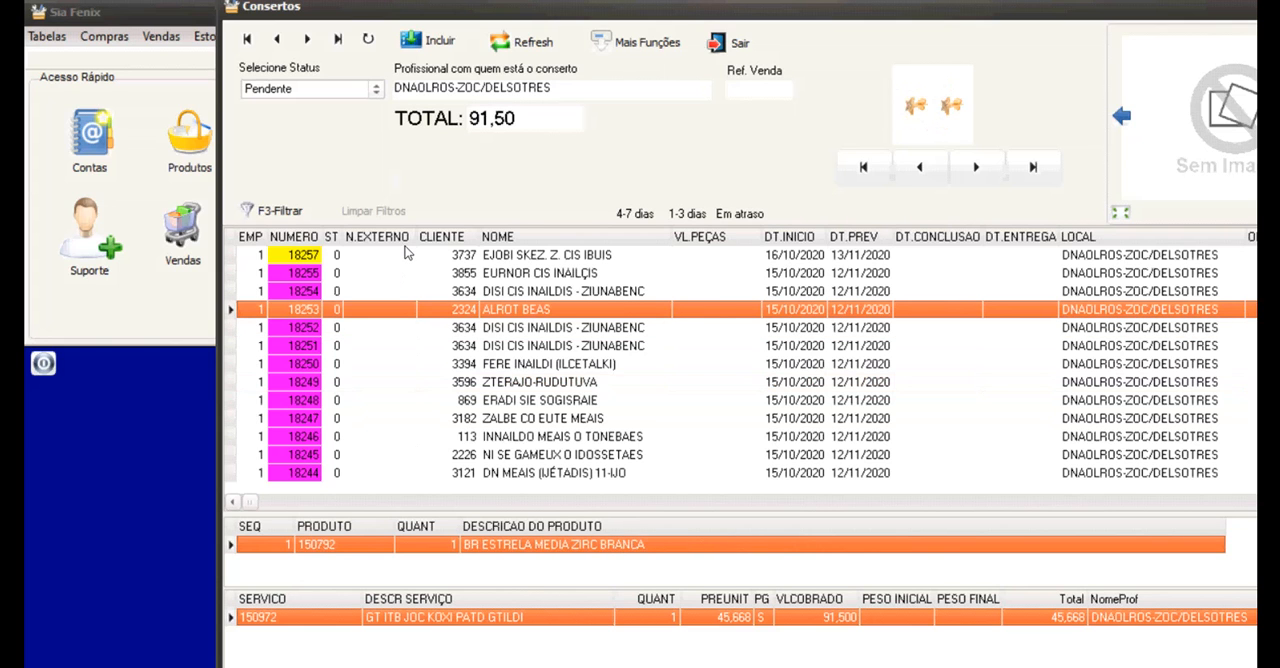
Open the repair of product 150792 for consultation, examine its items and services, and close it.
right_click(501, 309)
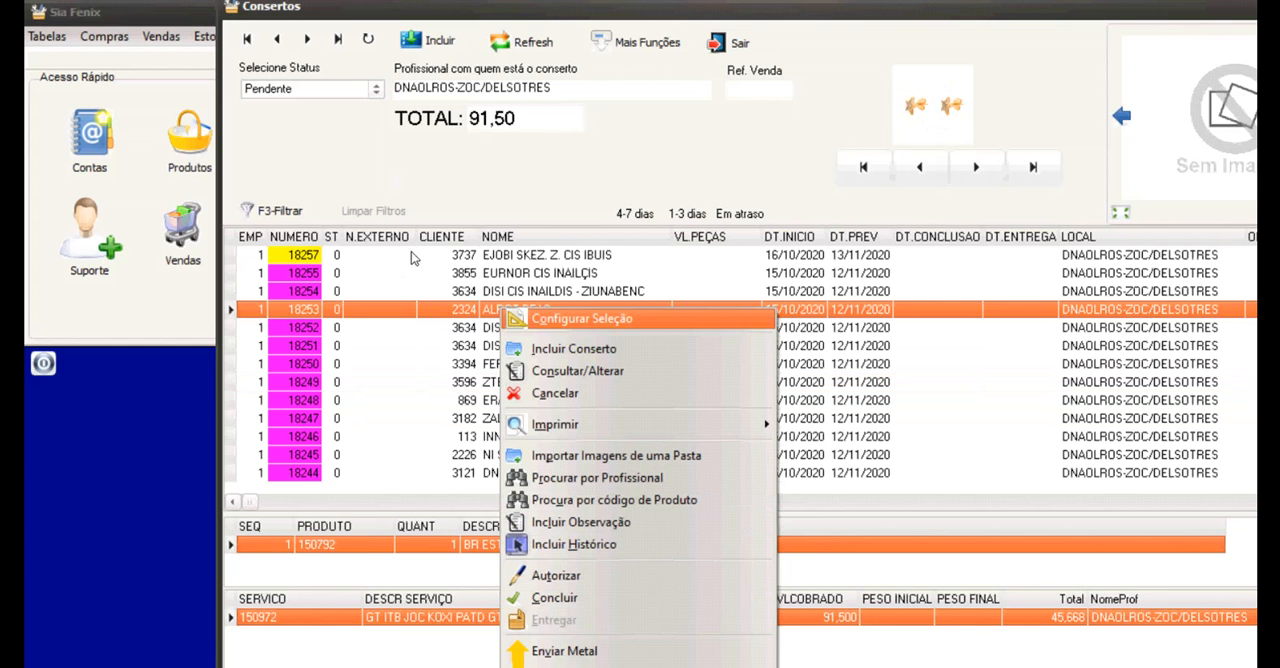
click(545, 370)
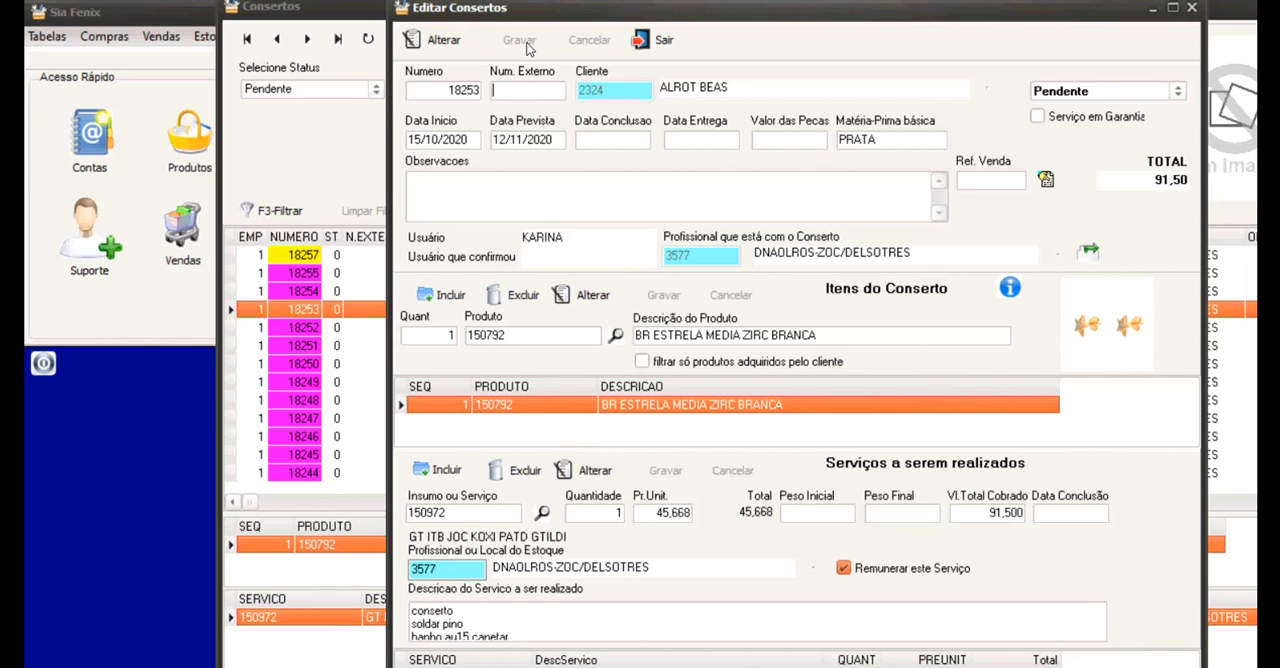
click(655, 40)
Browse the pending repairs from product 150792 to 151438, and return to the one for product 140574.
key(Down)
key(Down)
key(Down)
key(Down)
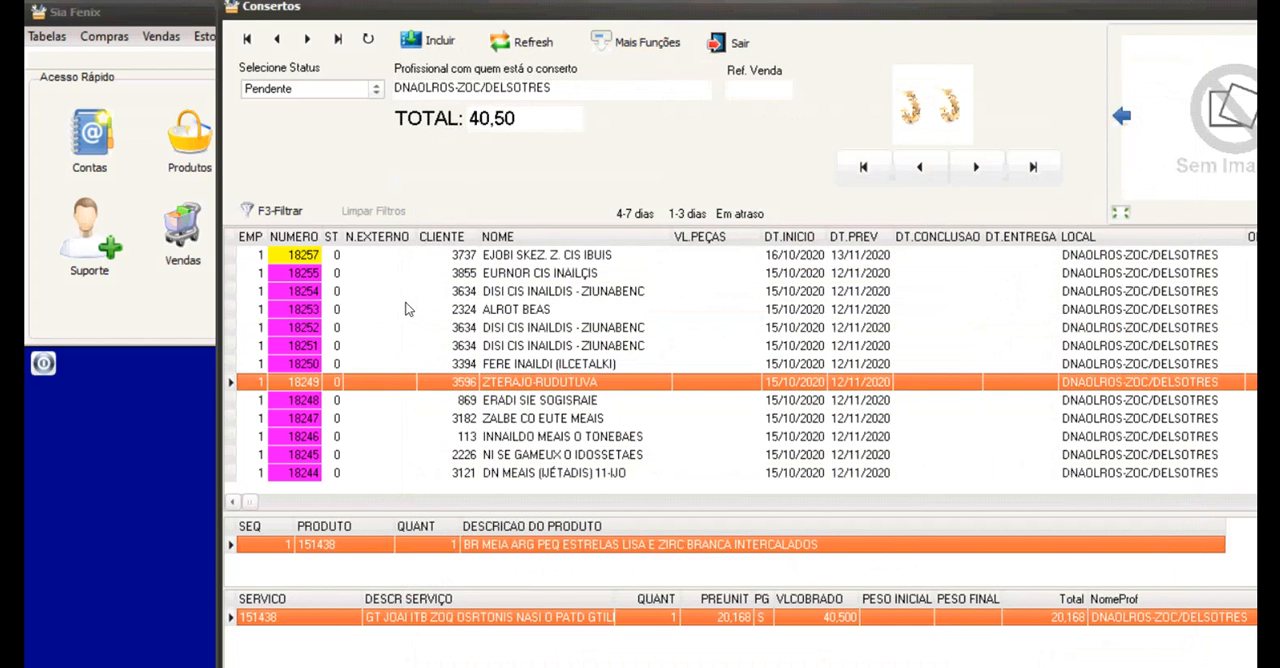
key(Up)
key(Up)
key(Up)
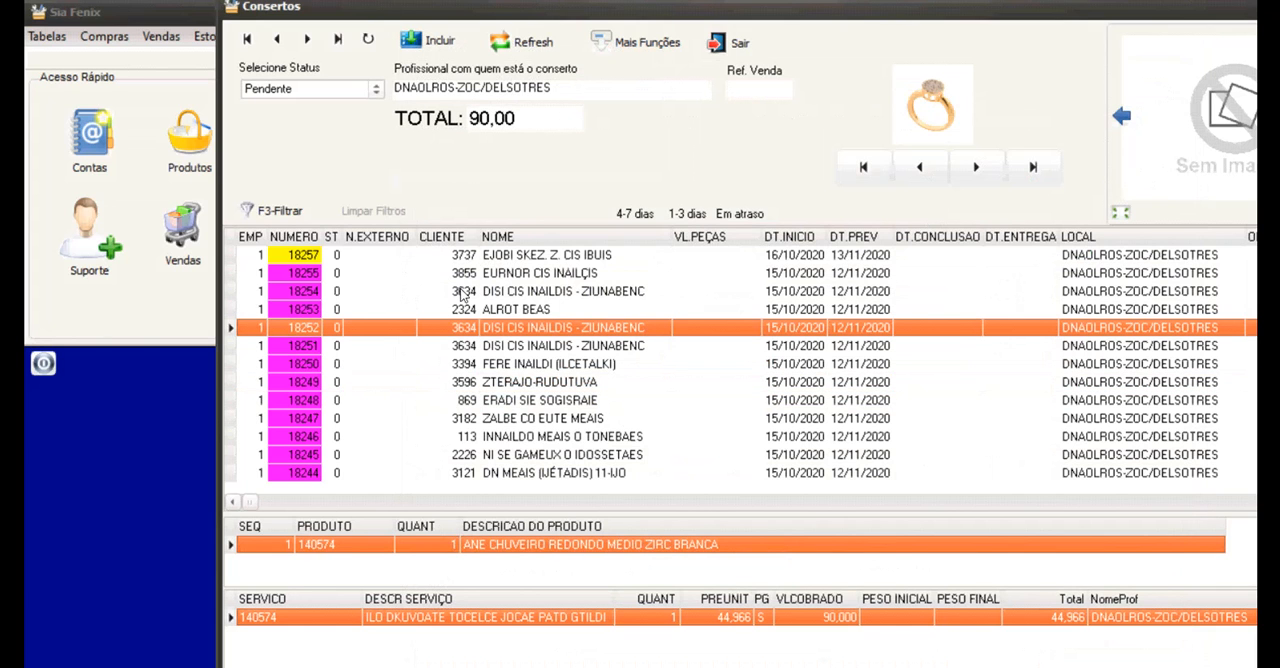
Examine the additional repair functions, including the workshop and customer print options, for product 140574's repair.
click(640, 42)
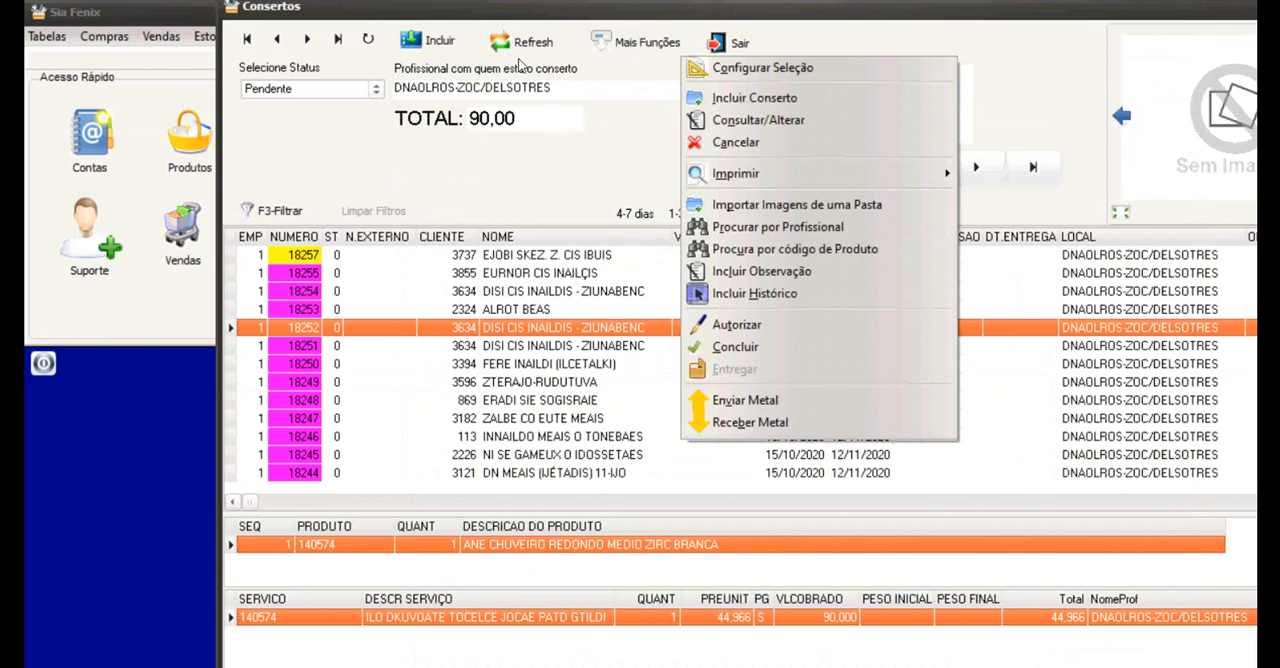
mouse_move(805, 175)
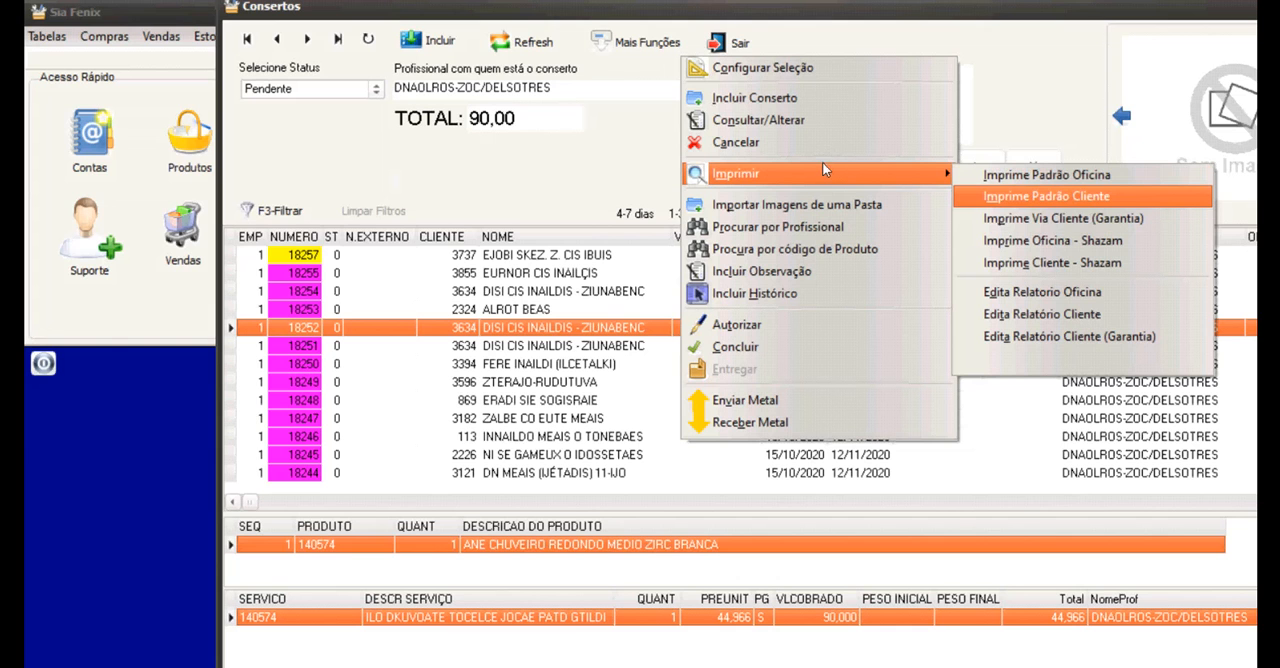
key(Down)
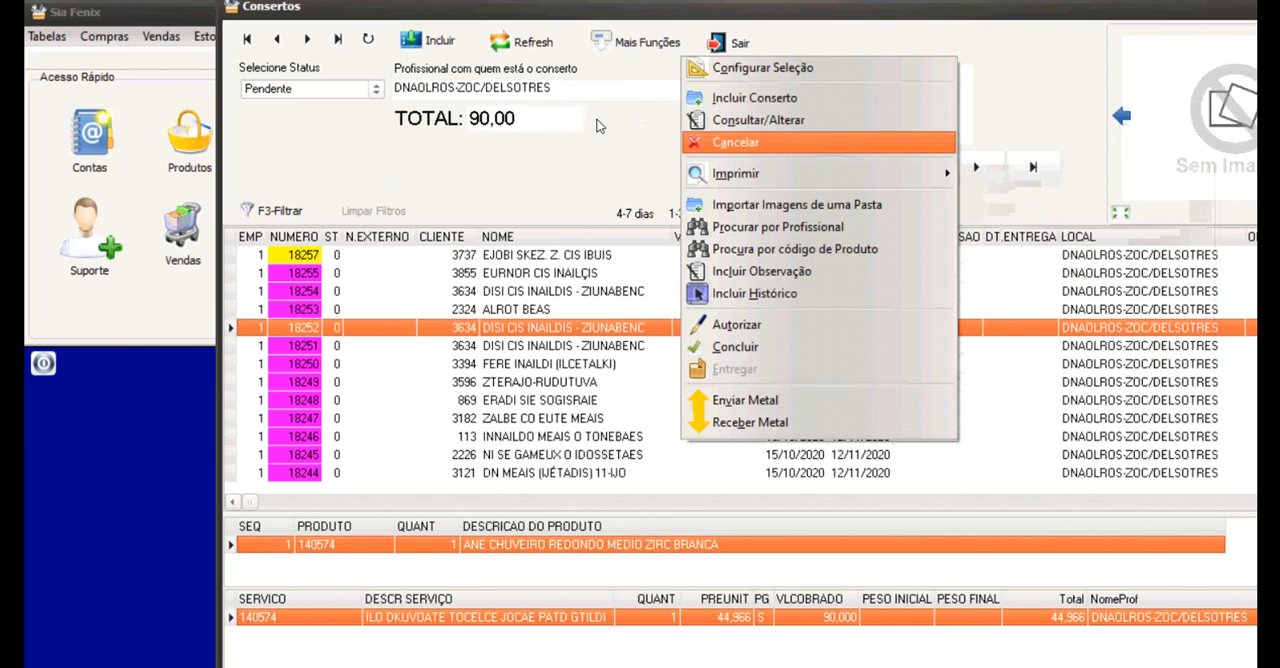
key(Up)
key(Up)
key(Escape)
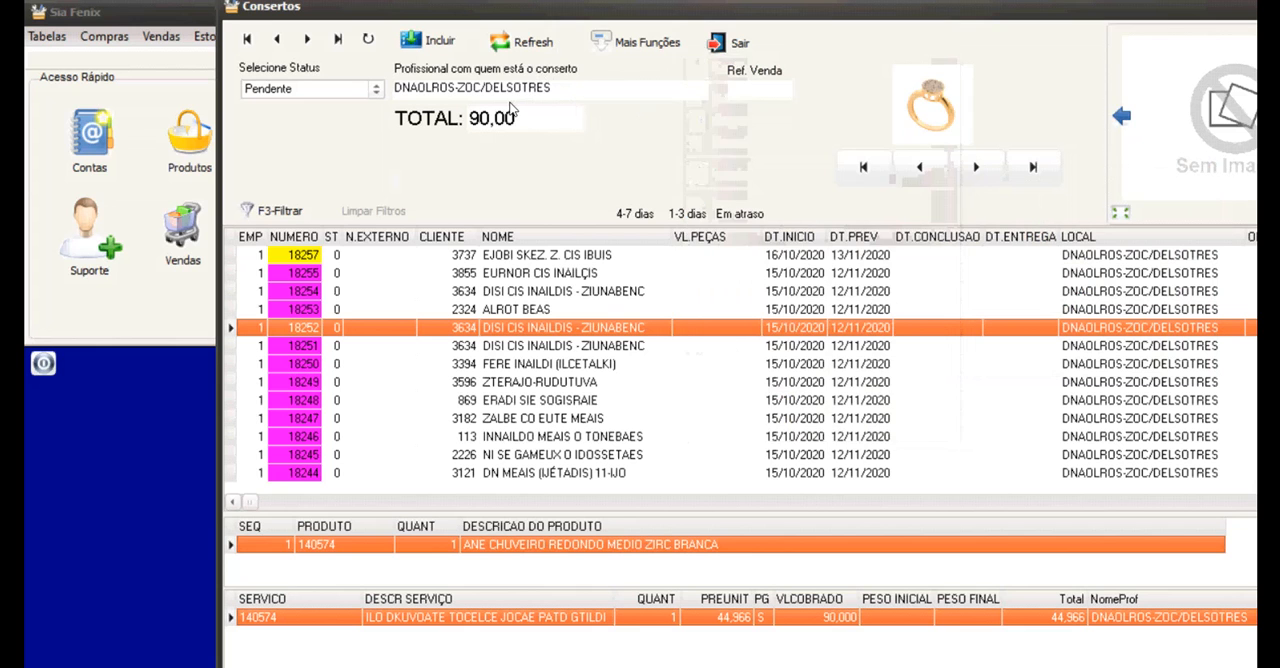
Look through the product photos and totals of the pending repairs for products 161606 and 151438.
click(467, 287)
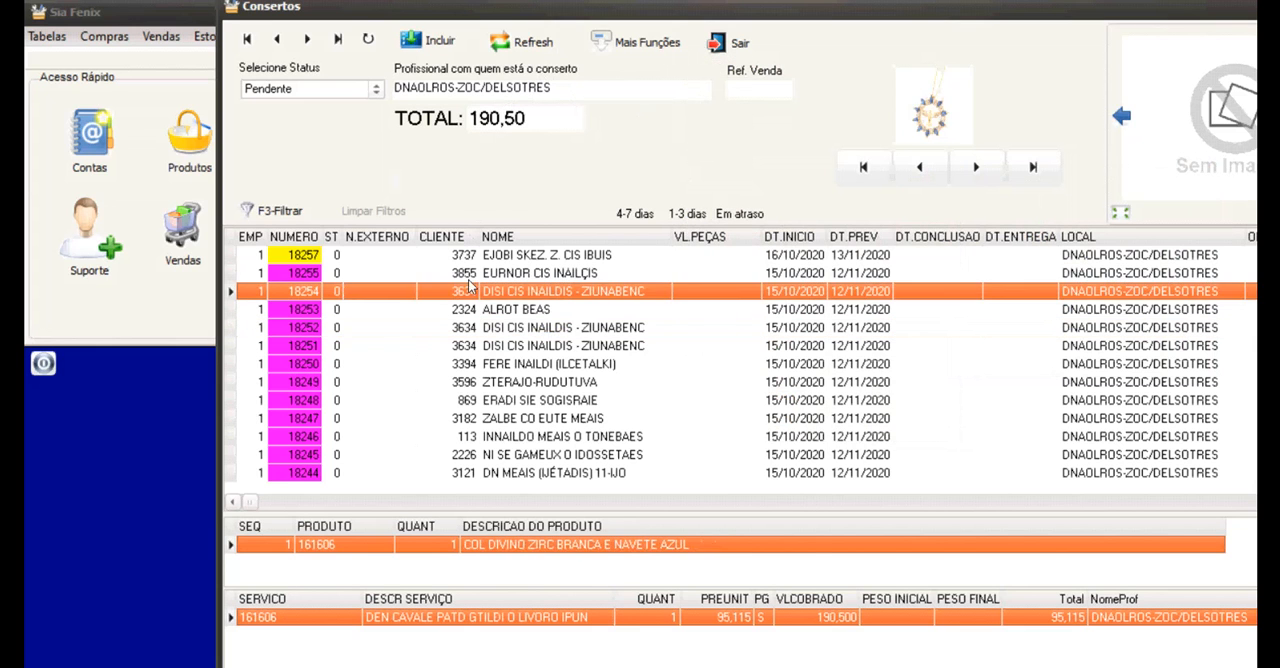
scroll(467, 287, down, 4)
scroll(465, 318, down, 1)
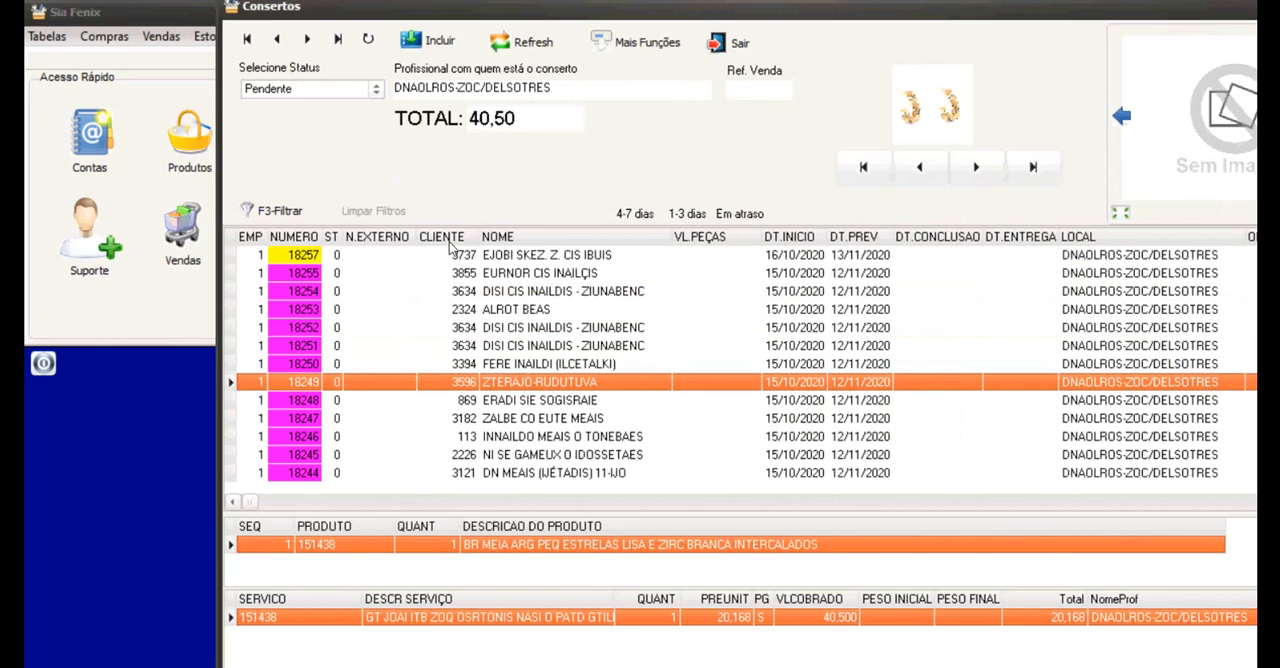
scroll(449, 241, up, 5)
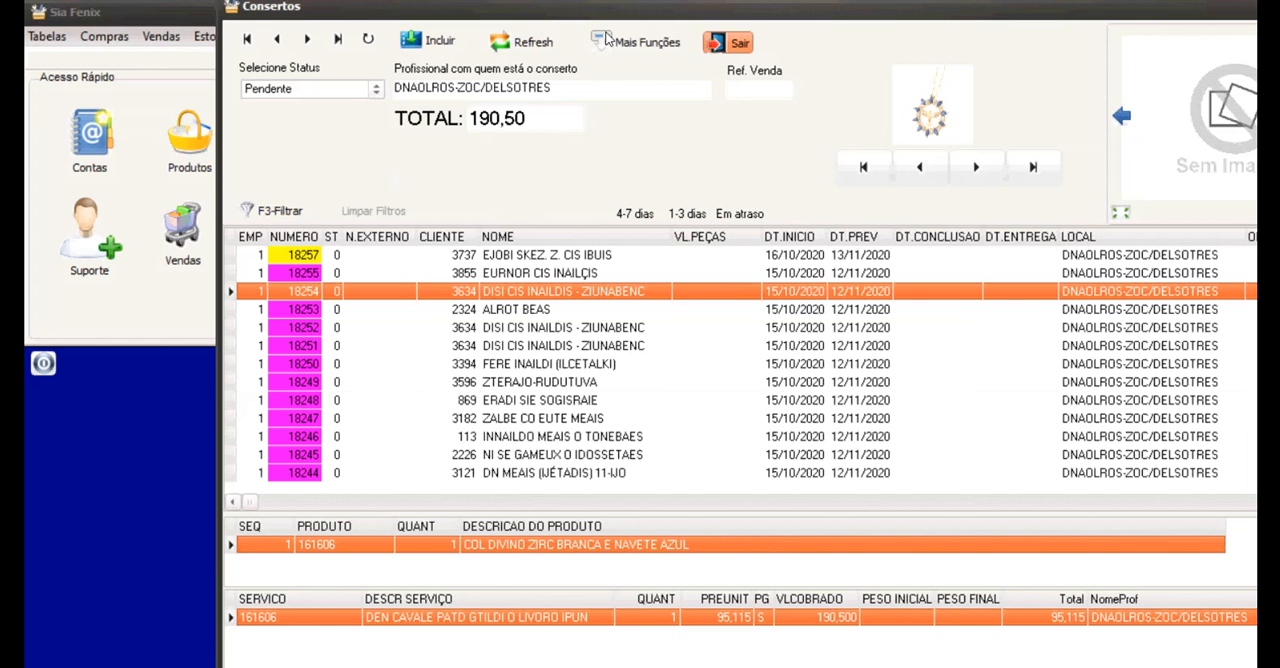
Close the repairs list, and view the RFID label administration and customer service (SAC) modules, closing each.
click(727, 42)
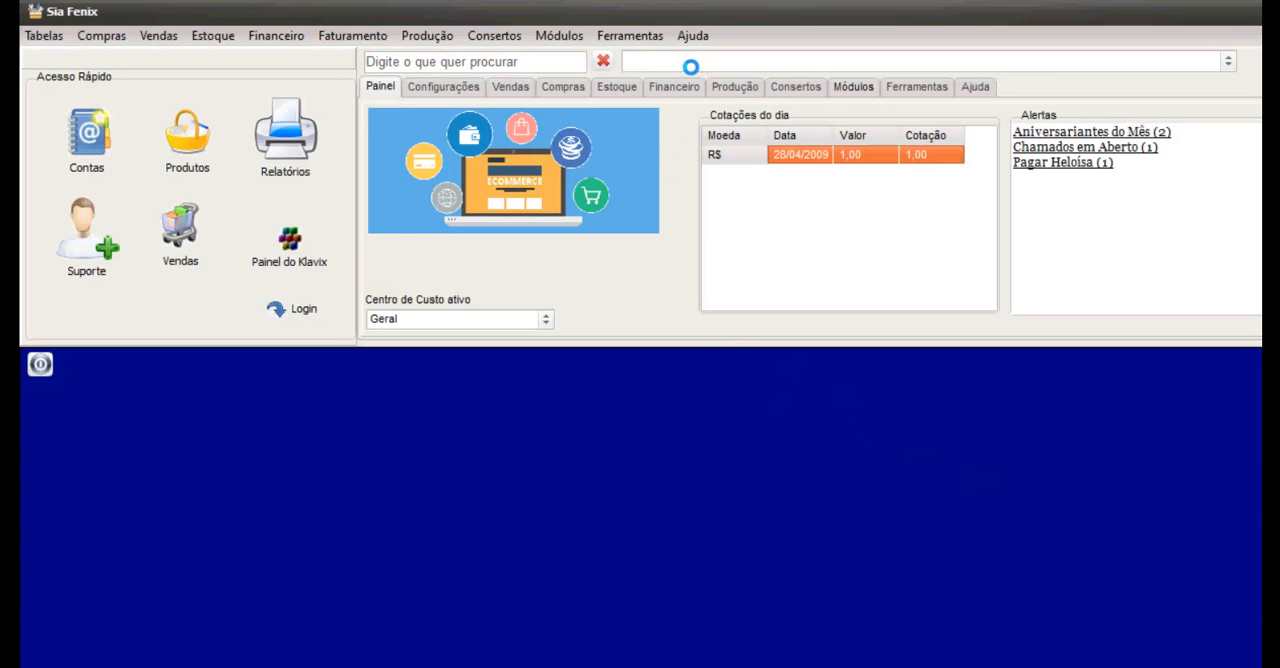
click(853, 87)
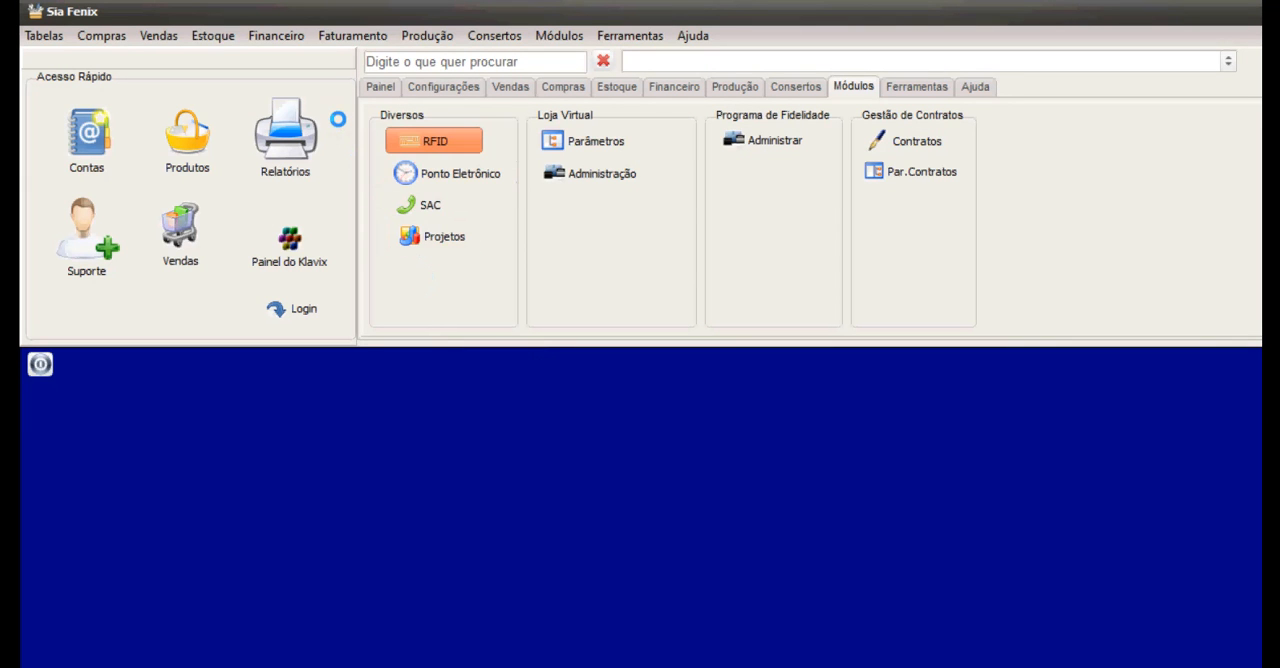
click(434, 141)
click(637, 175)
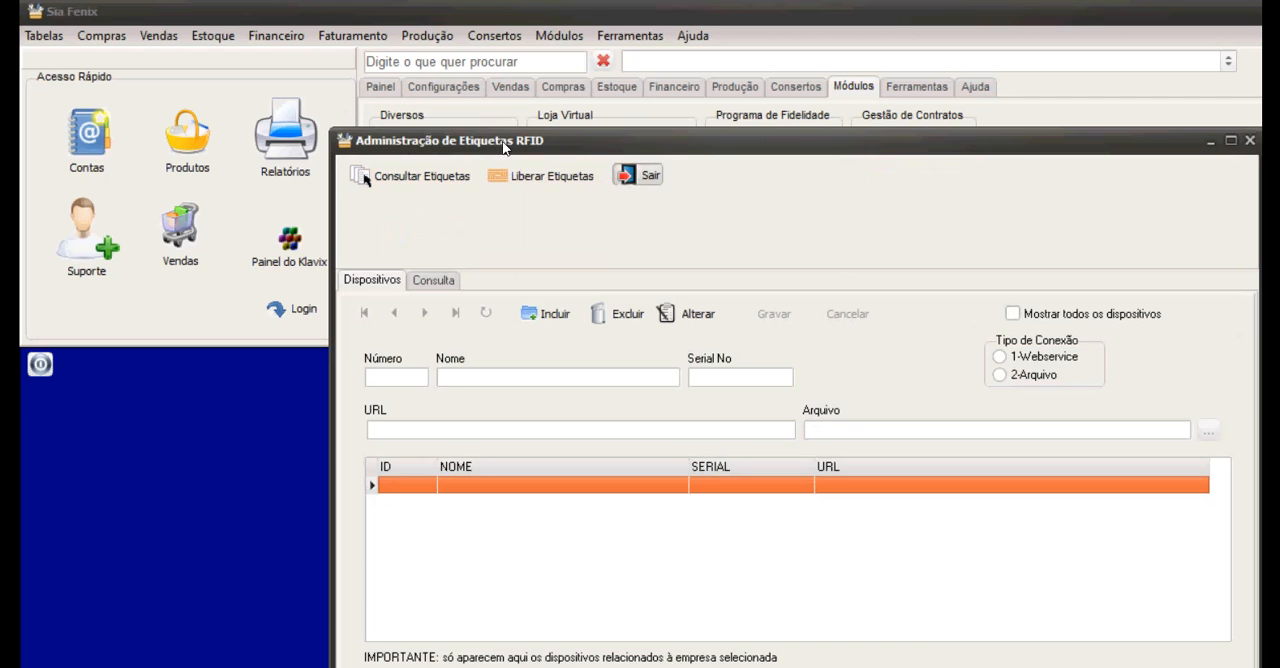
click(446, 173)
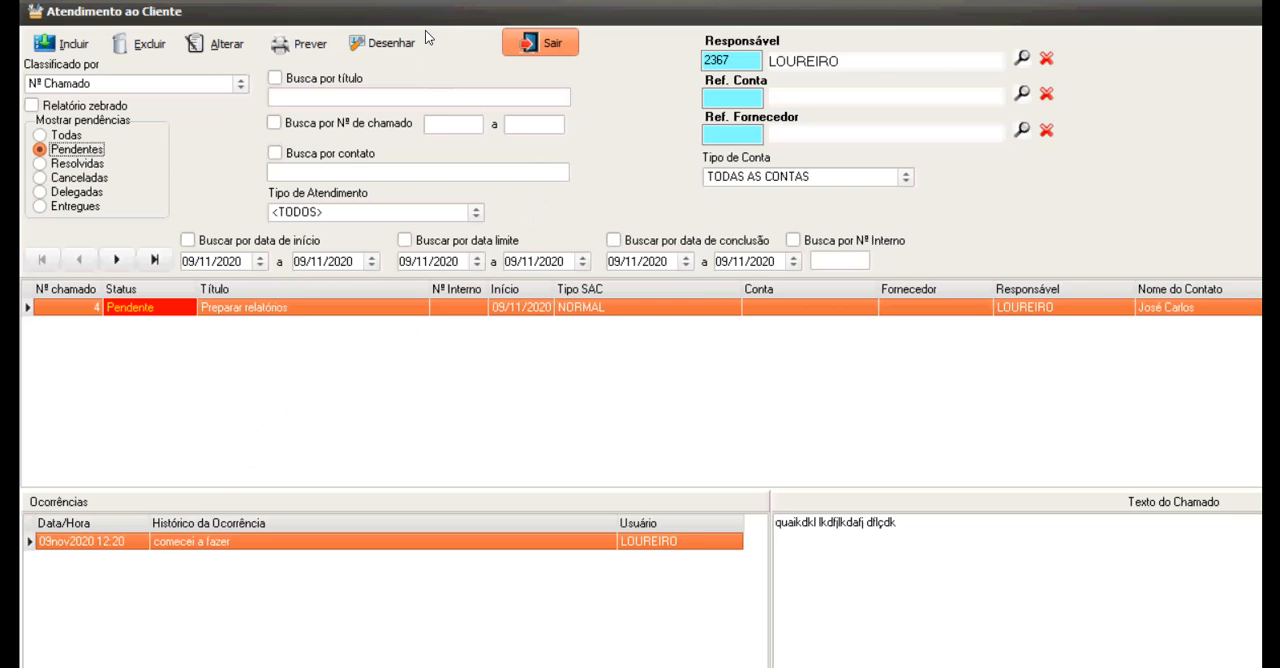
click(518, 42)
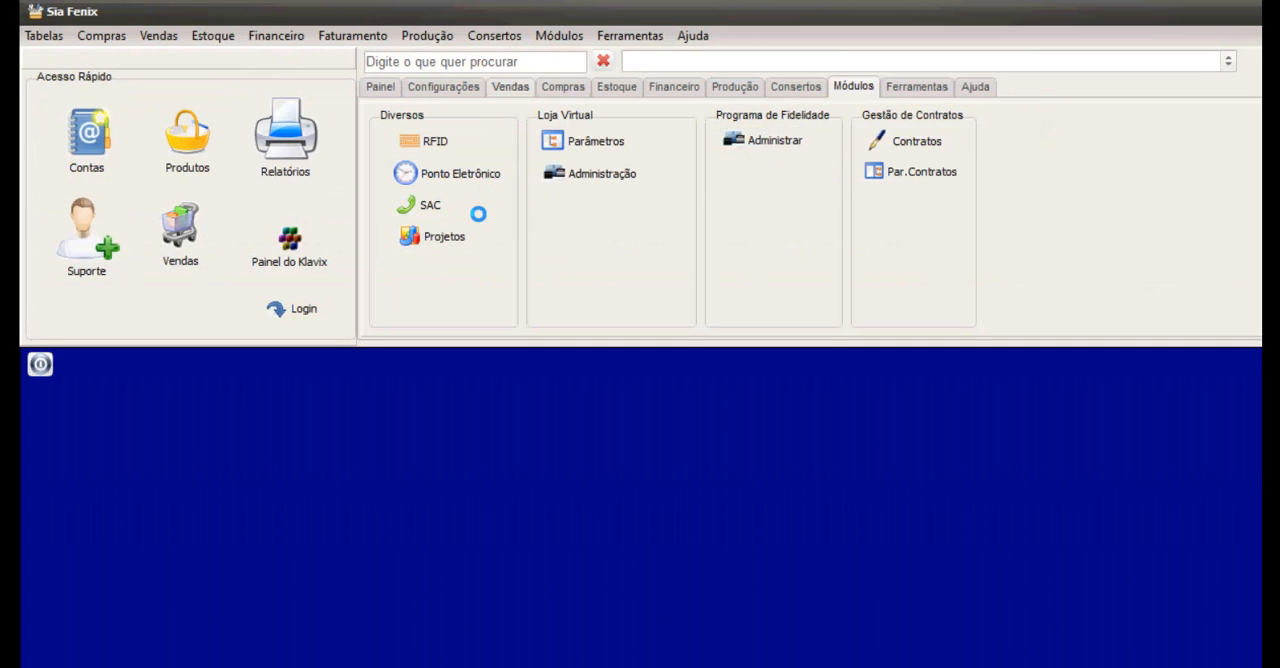
Open the project "Abertura de uma nova loja" and add the card "Alugar o salão" to the Pendentes stage.
click(432, 236)
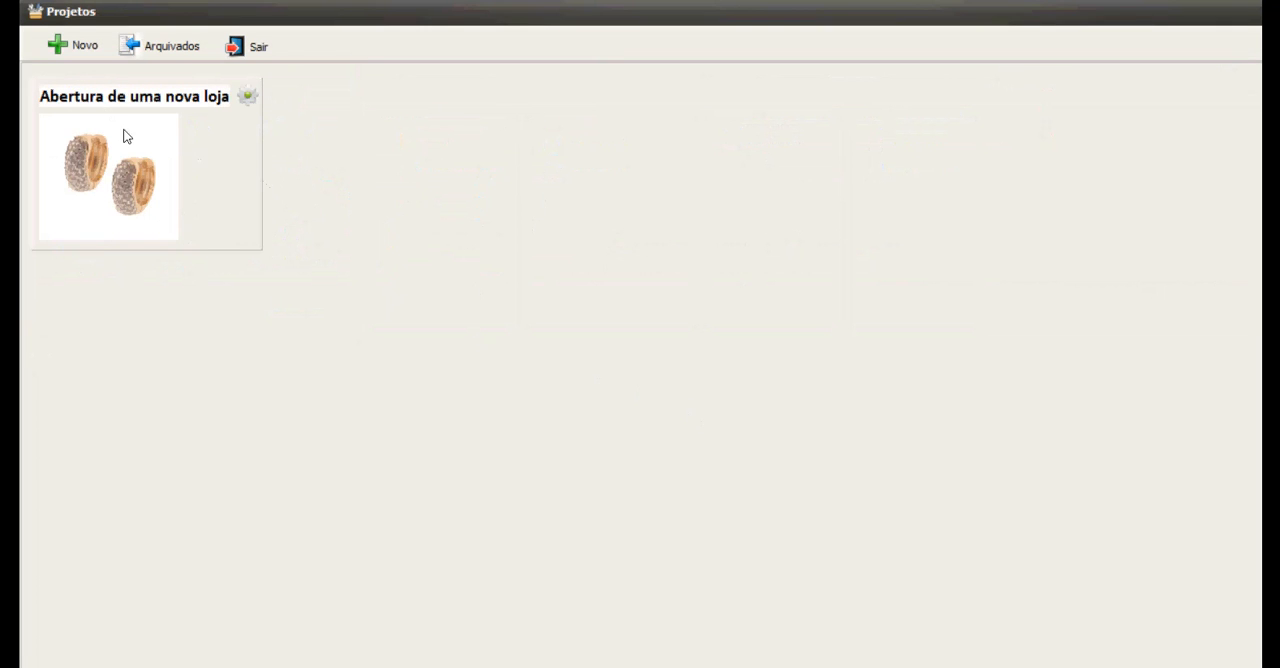
click(96, 104)
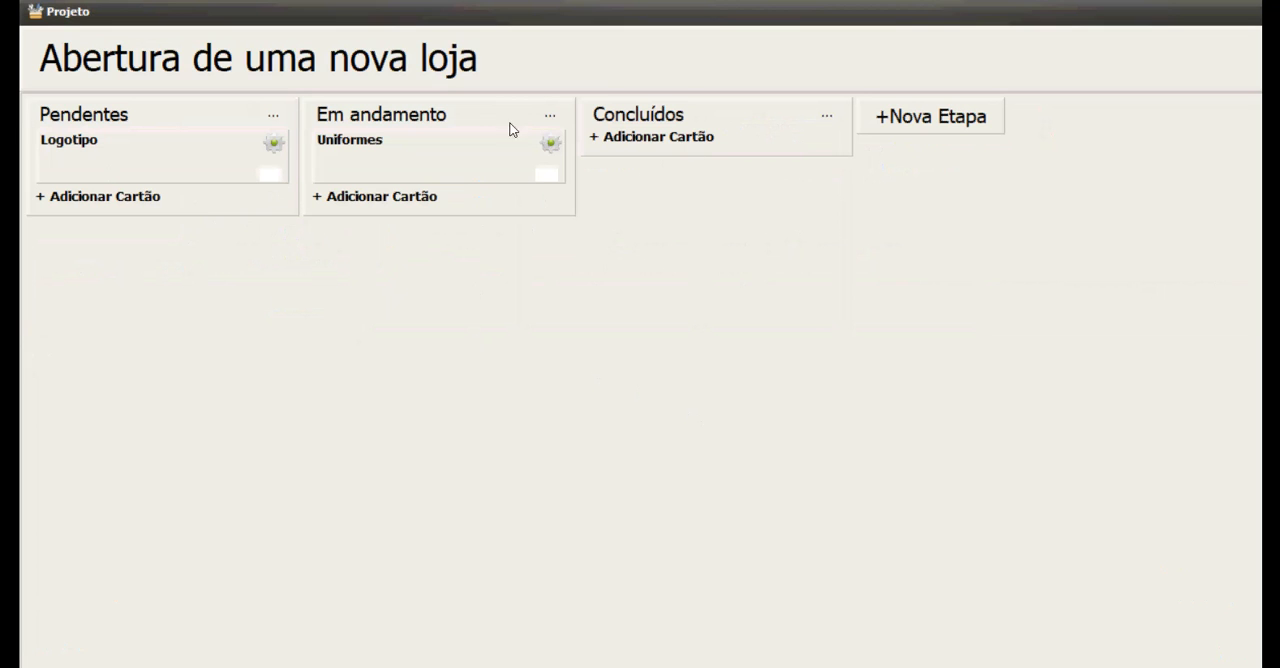
click(91, 158)
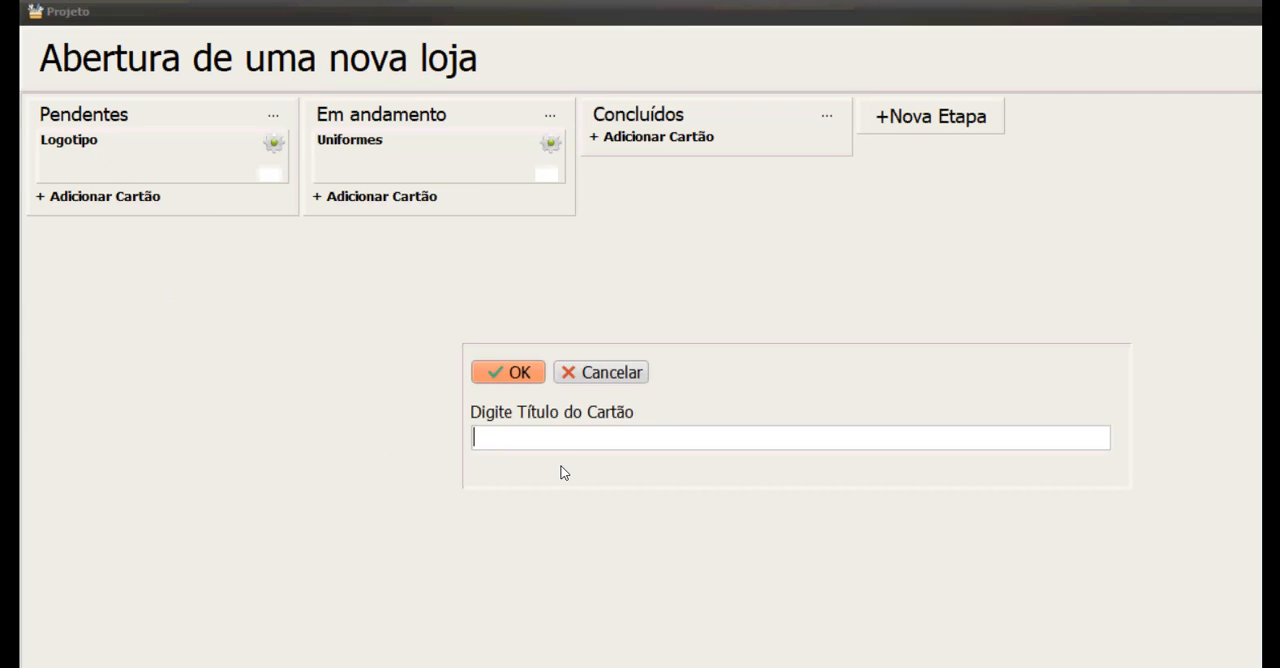
text(Alug)
text(ar o)
key(BackSpace)
text(o salão)
key(Return)
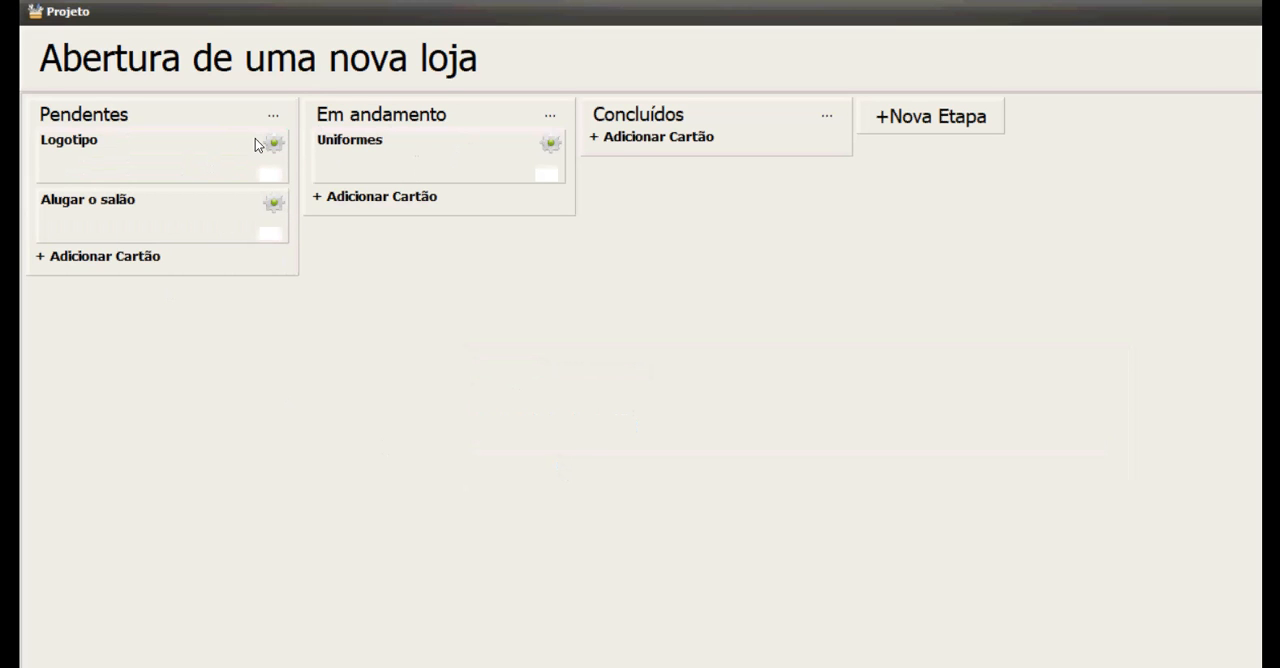
Move the Logotipo card from Pendentes to Em andamento, and close the project and the project list.
drag(99, 128, 399, 159)
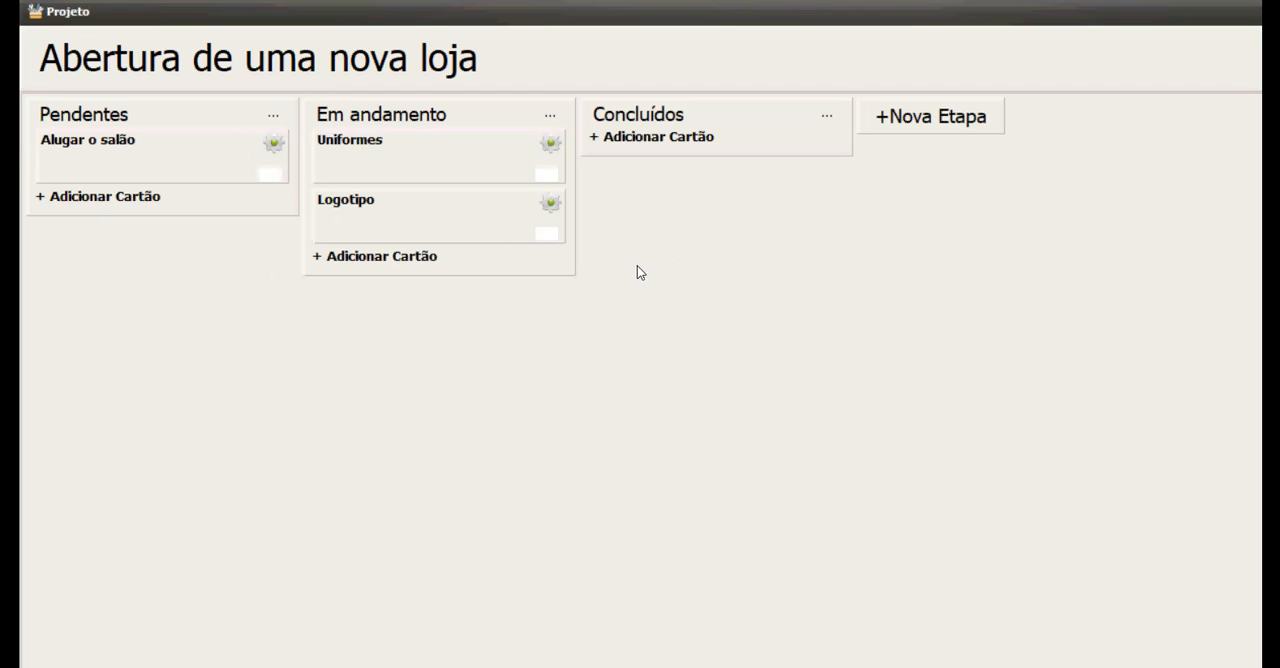
click(1235, 45)
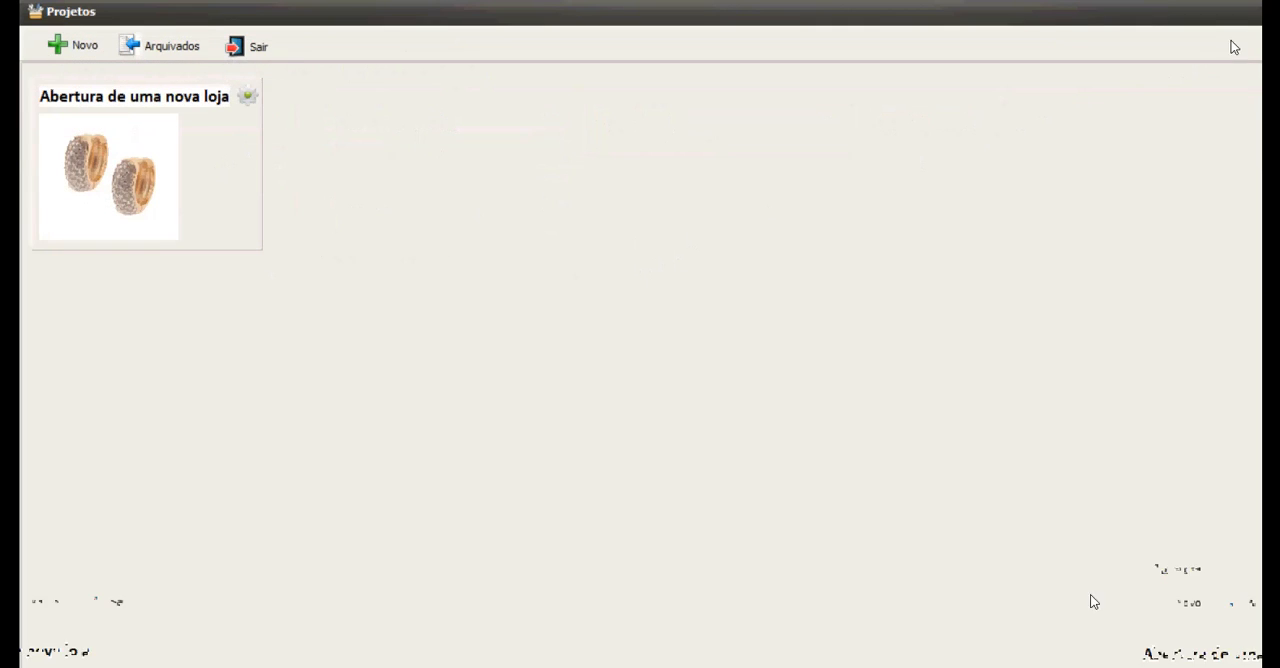
click(212, 40)
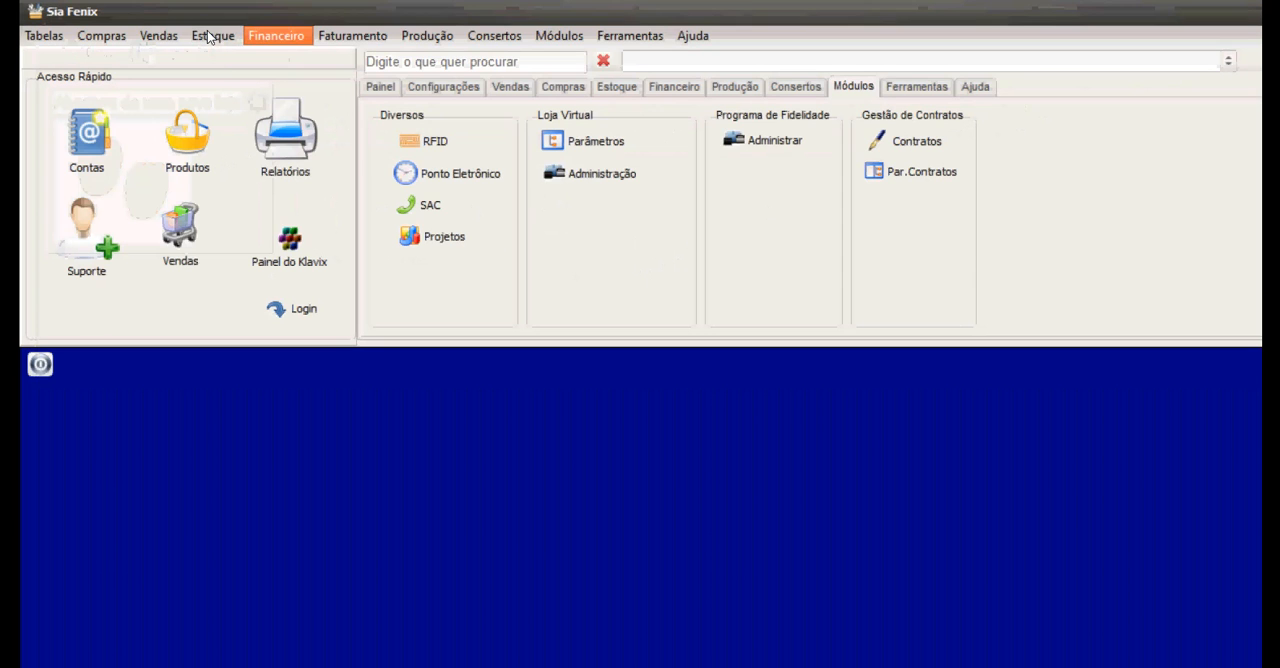
Look through the virtual store parameters, loyalty points statement and monthly payment contracts modules, closing each.
click(590, 141)
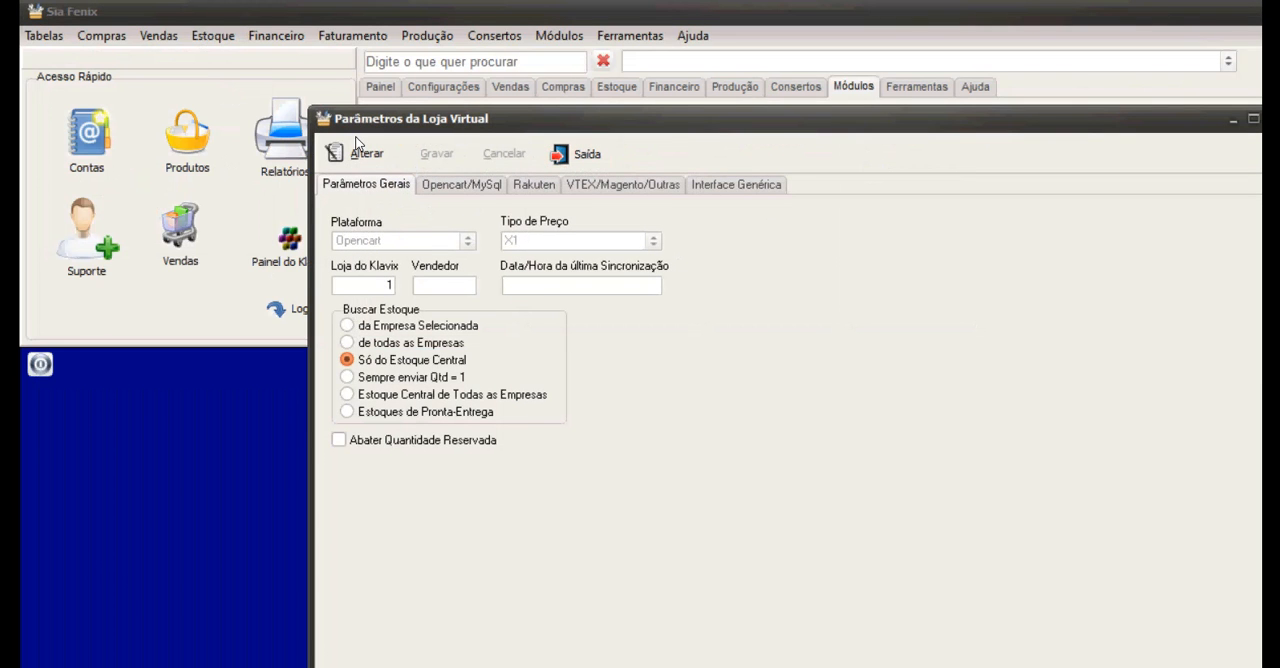
click(461, 185)
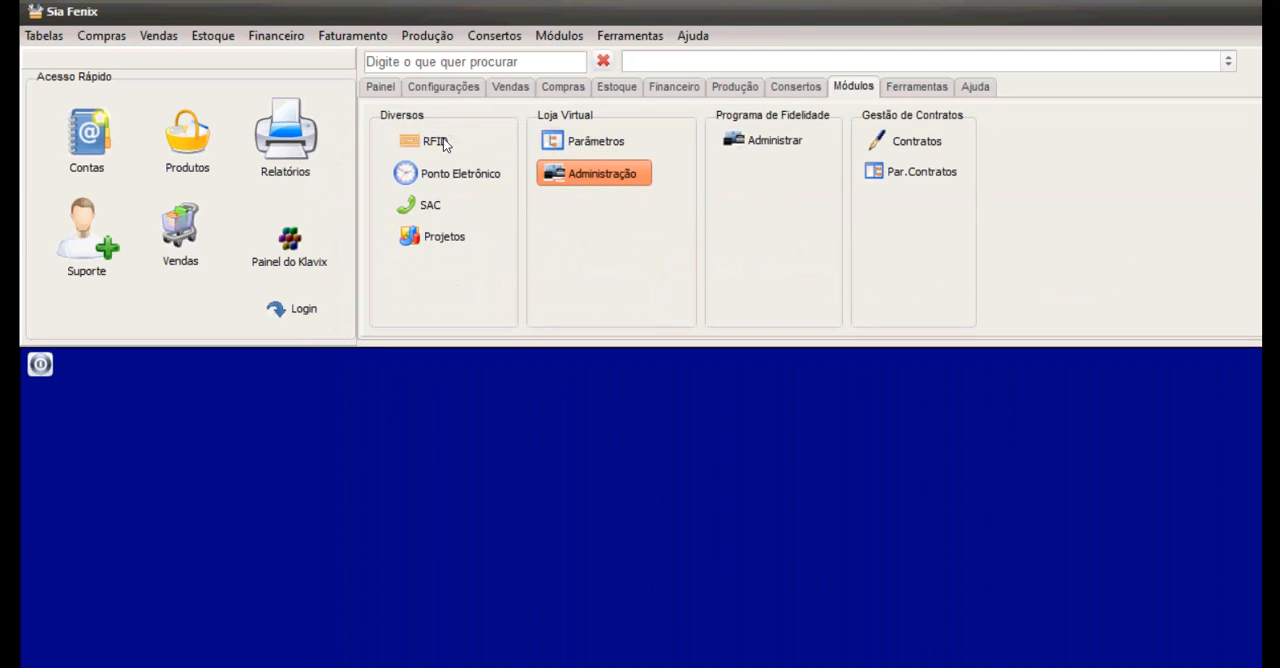
click(766, 140)
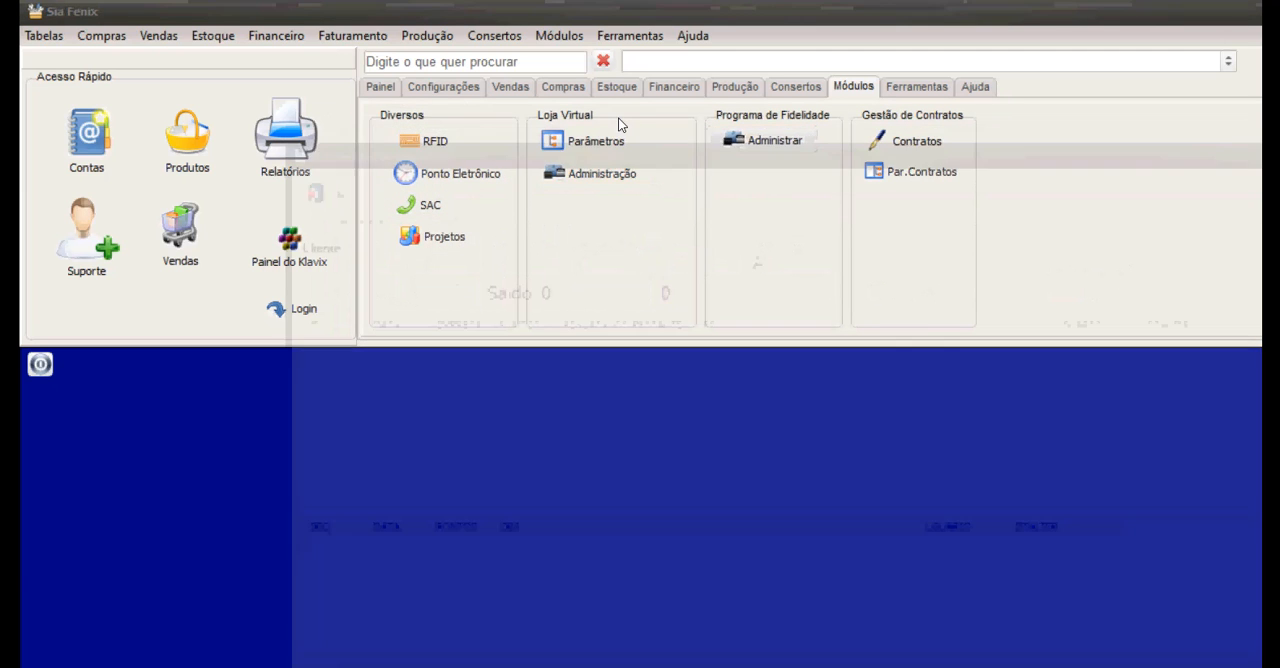
click(352, 188)
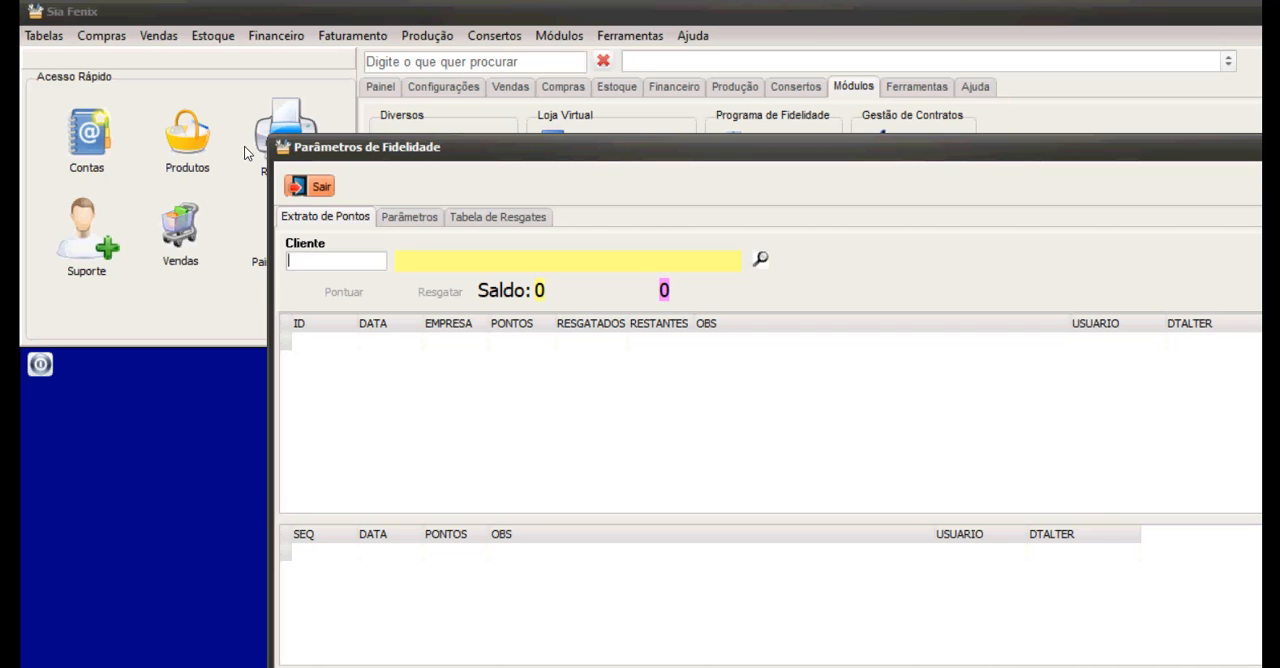
key(Escape)
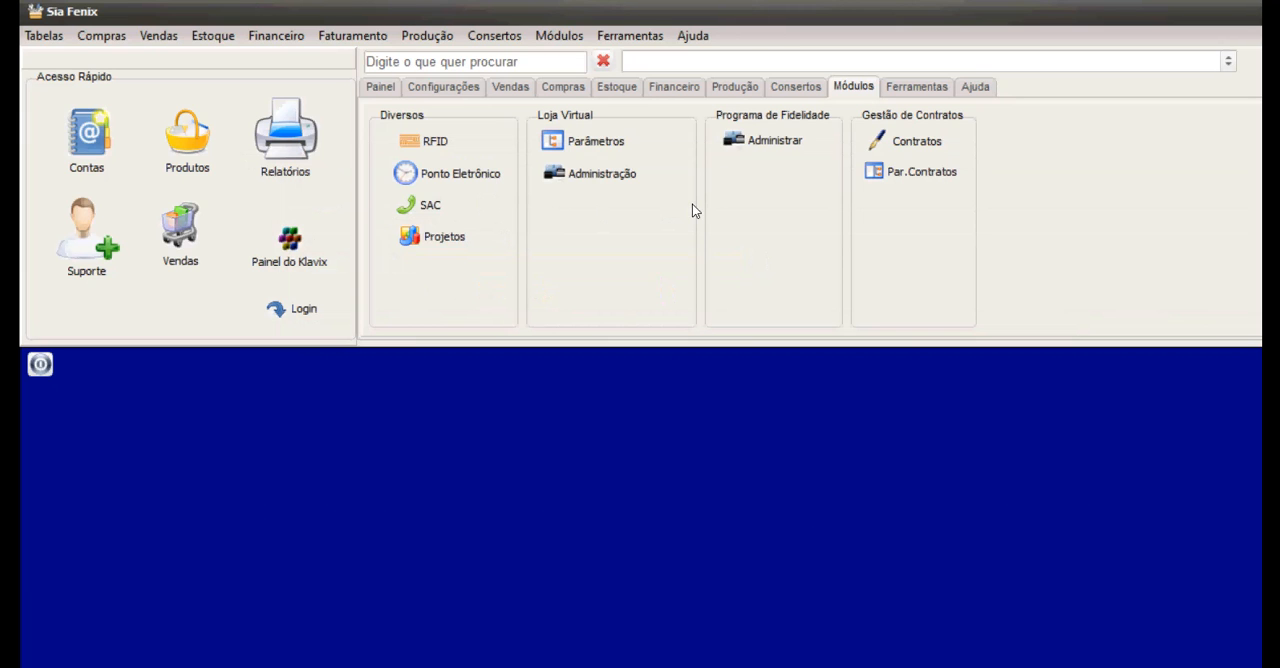
click(912, 141)
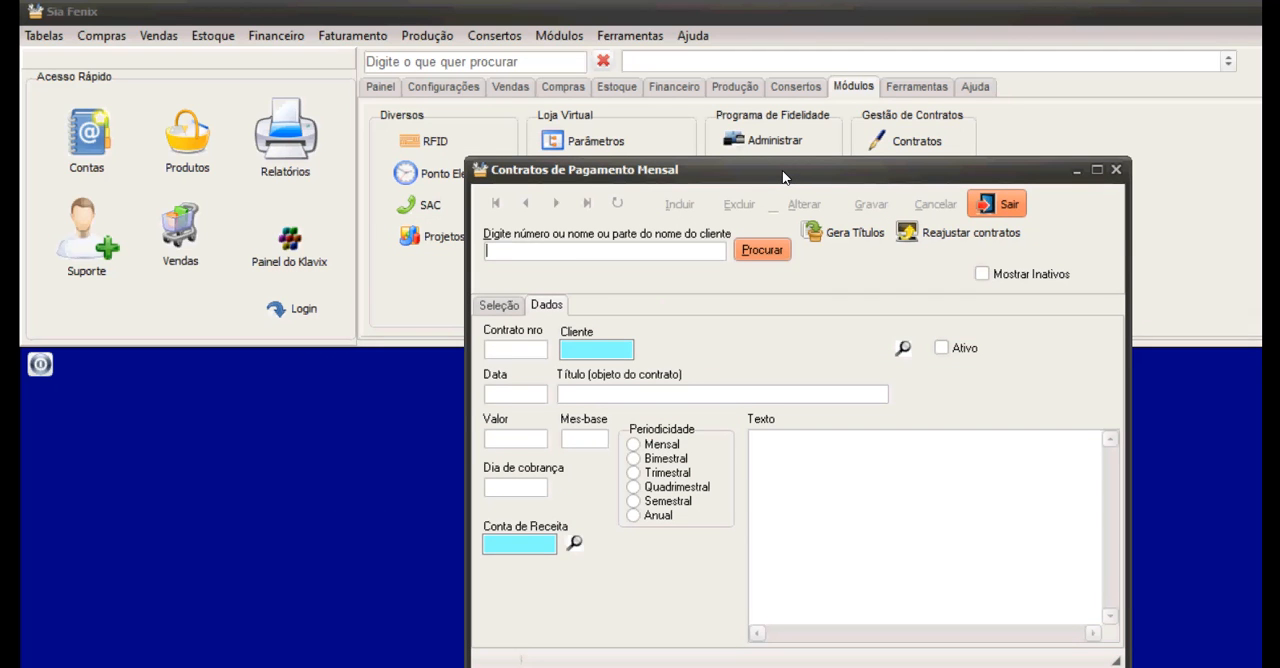
click(1002, 204)
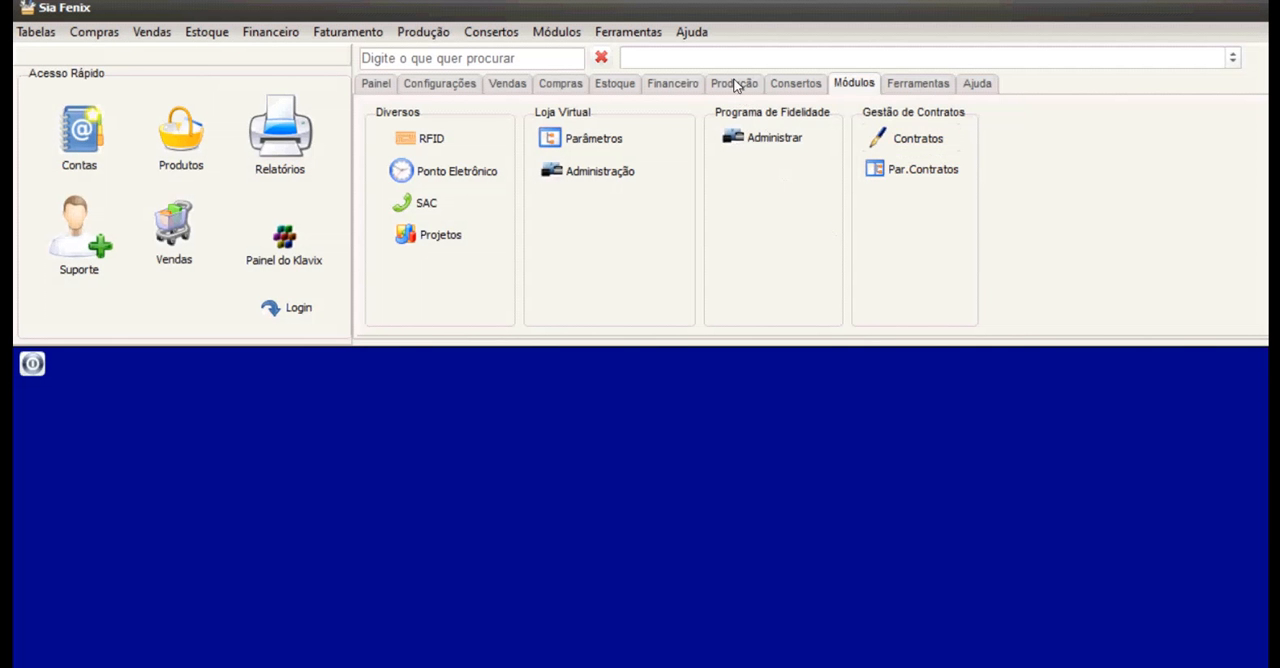
View the database tools for SQL instructions and for making a backup, closing each without running anything.
click(918, 83)
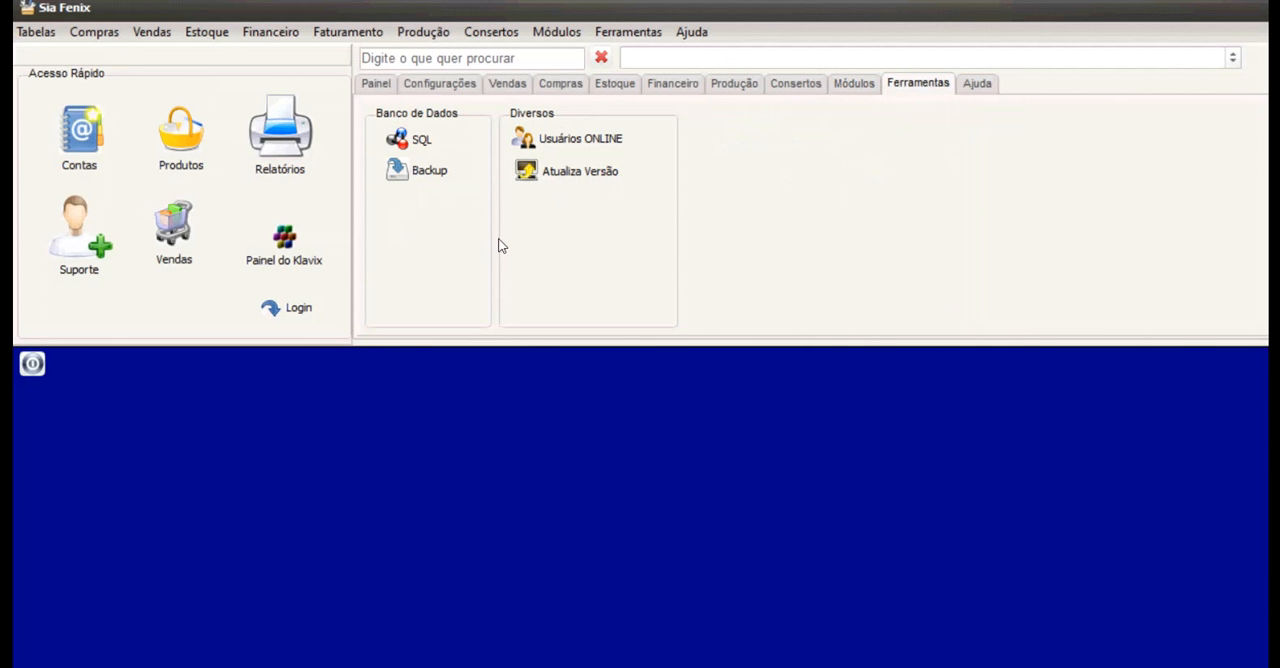
click(410, 139)
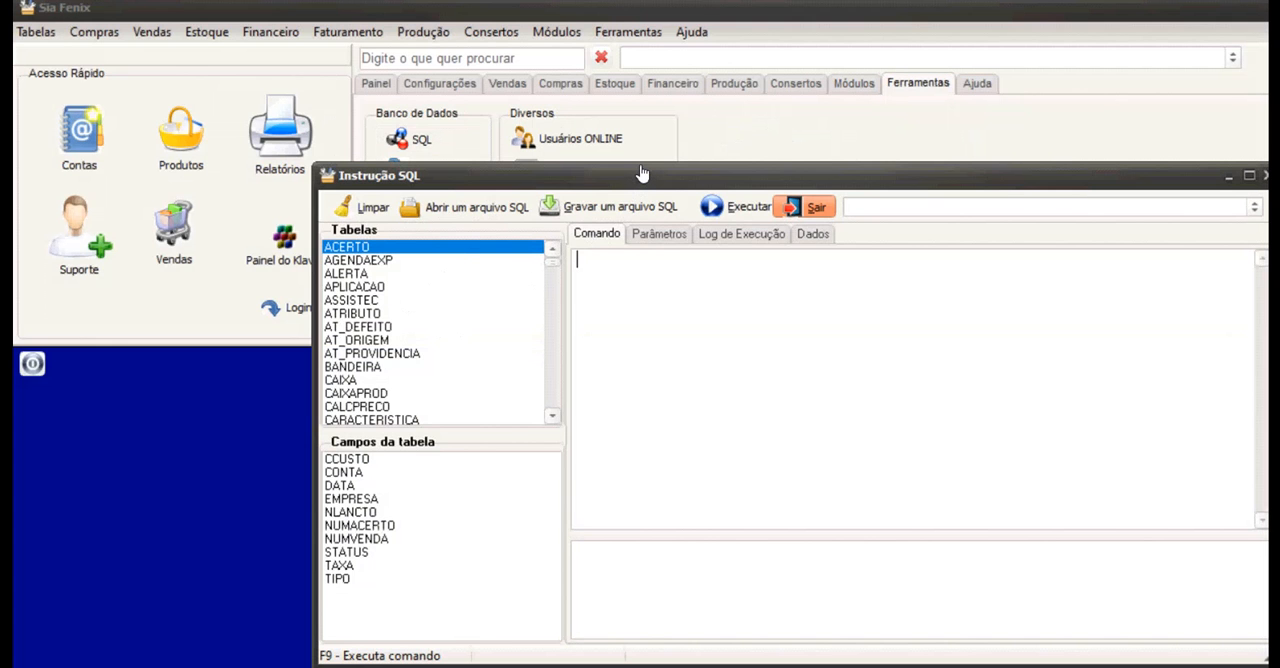
click(804, 207)
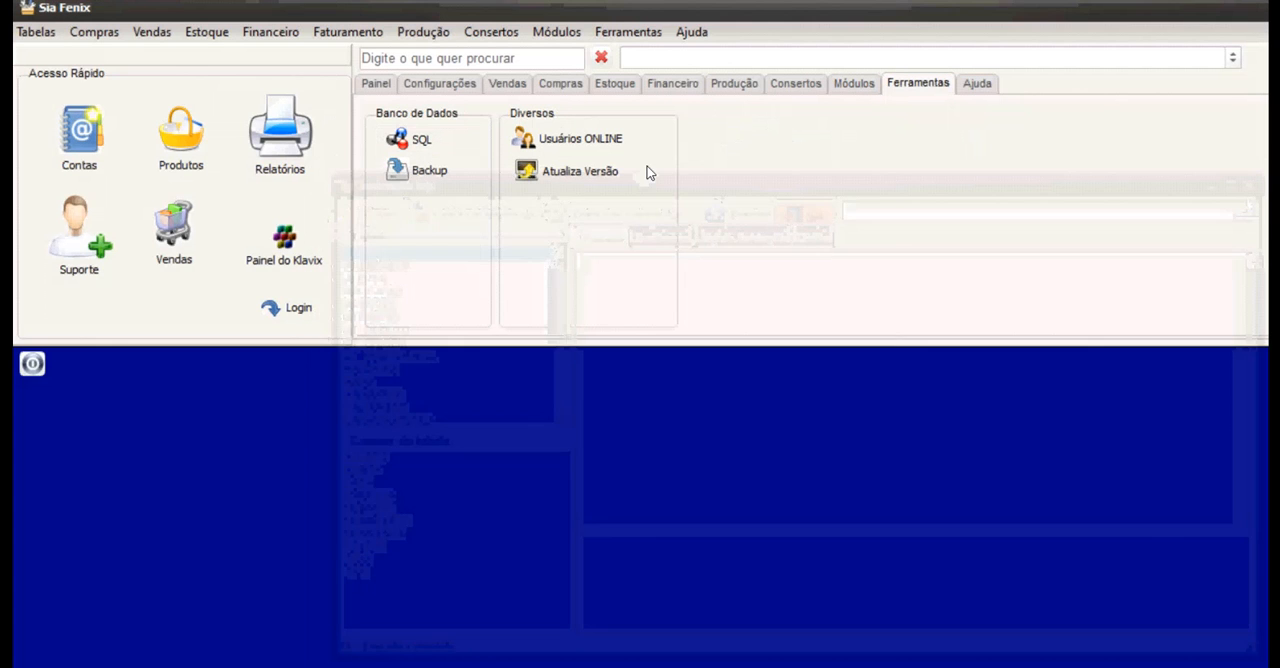
click(410, 176)
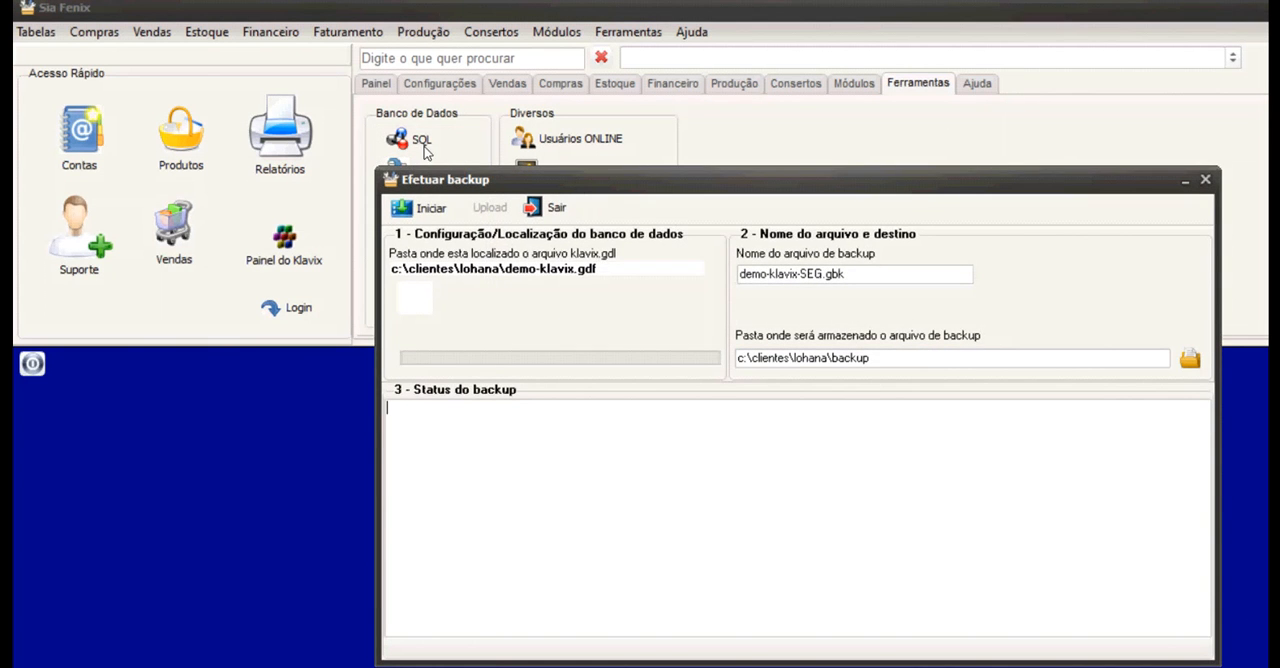
click(545, 207)
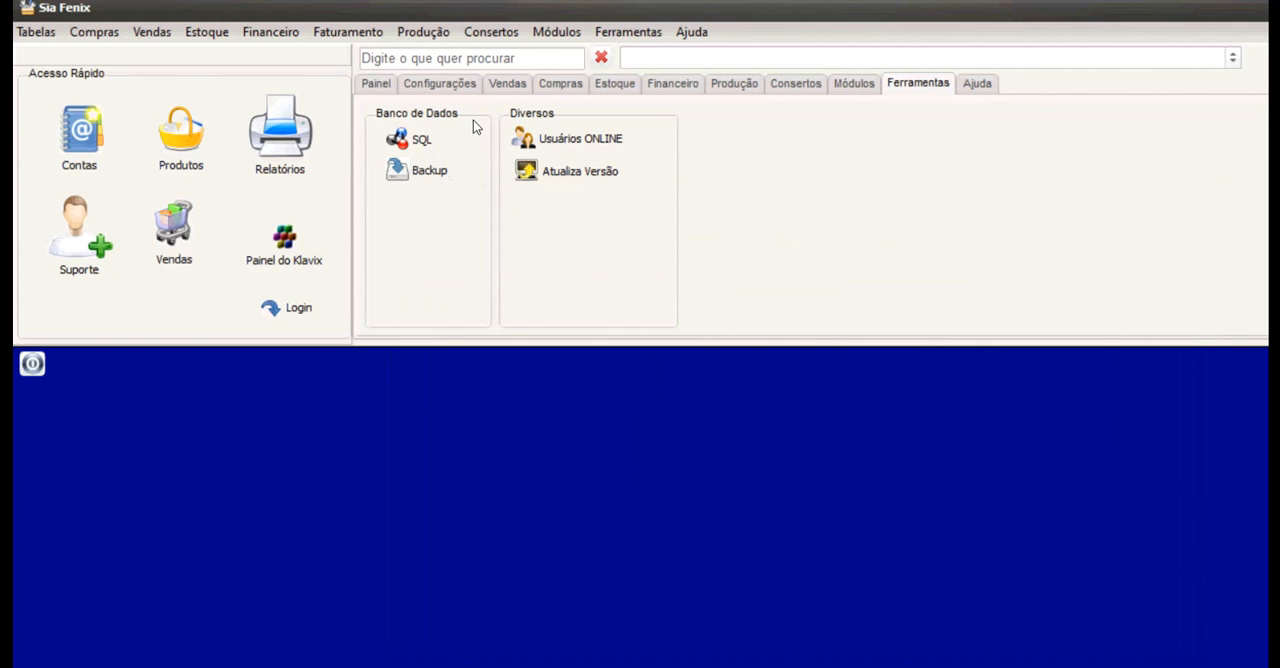
View the list of online users, and open the system version update but decline it.
click(582, 139)
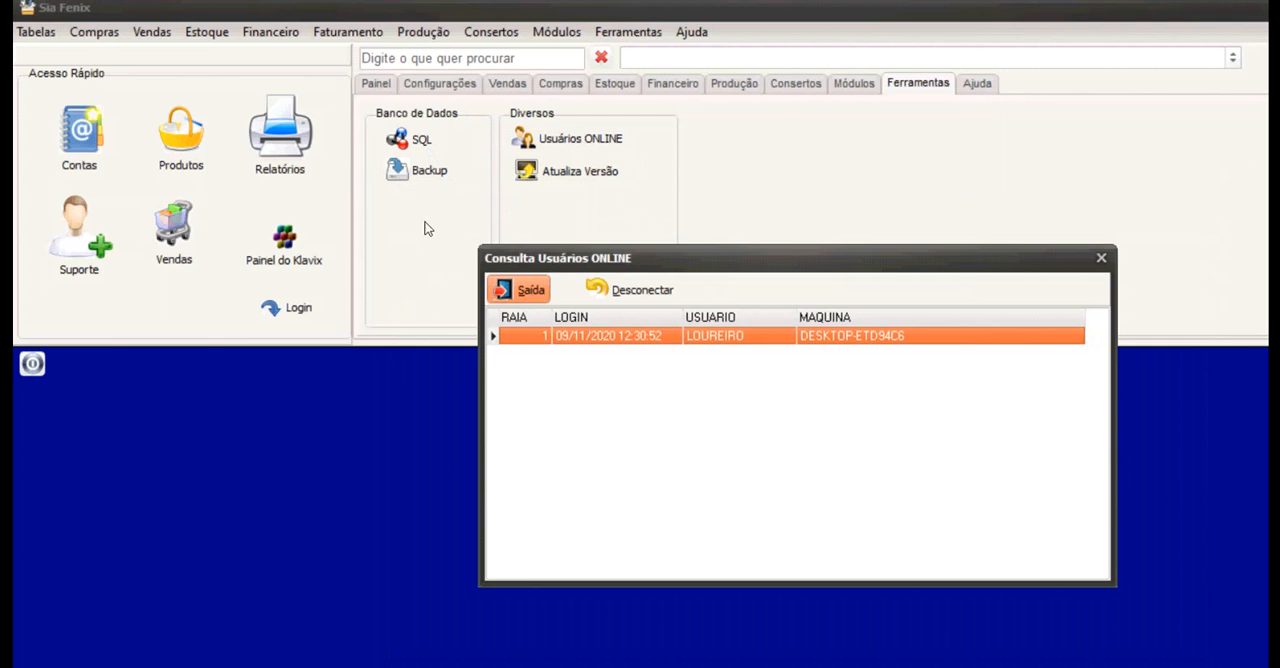
click(522, 288)
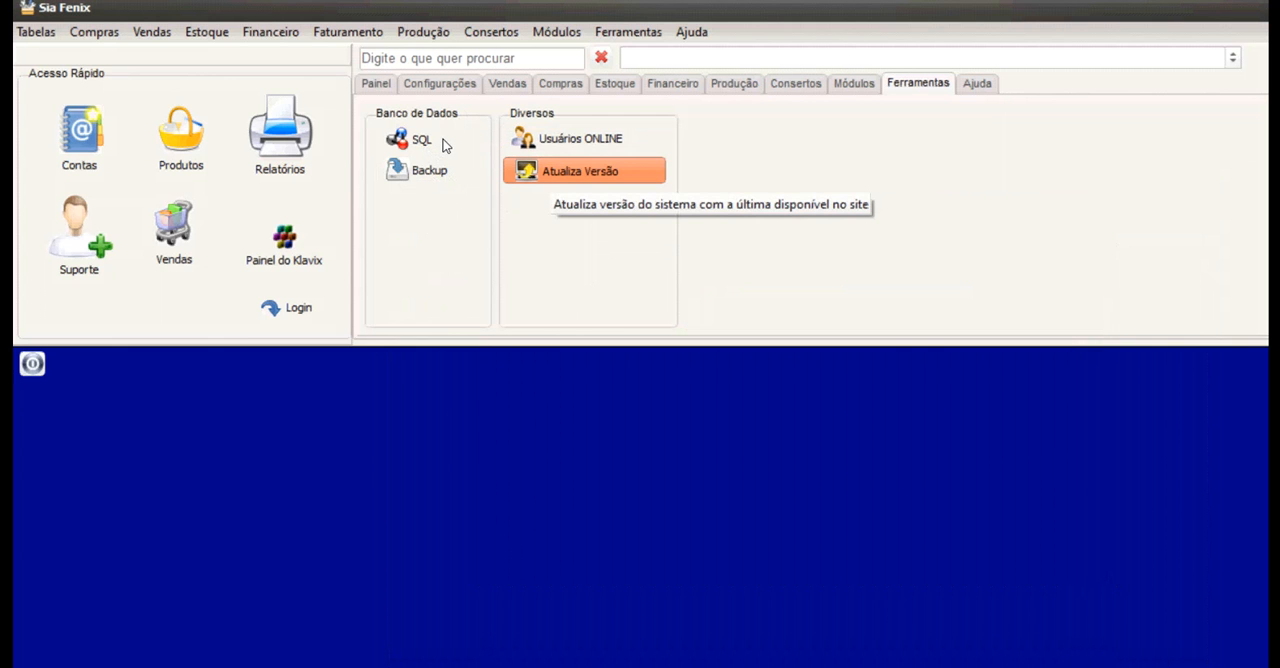
click(555, 171)
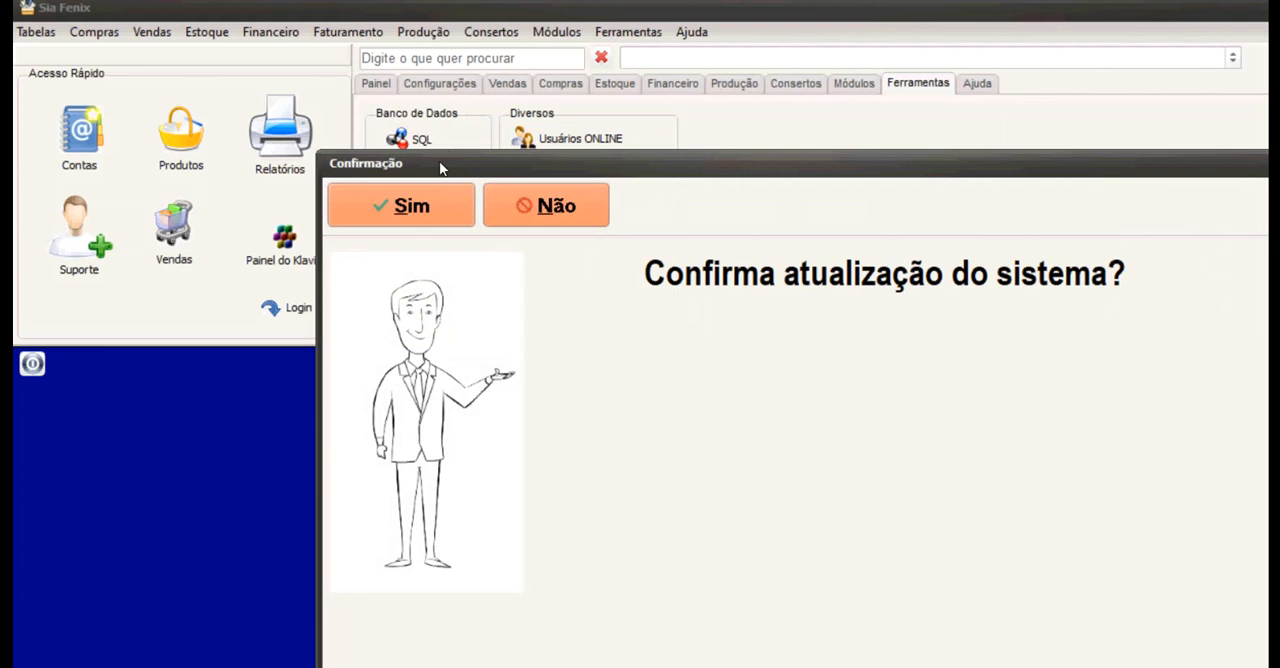
click(551, 208)
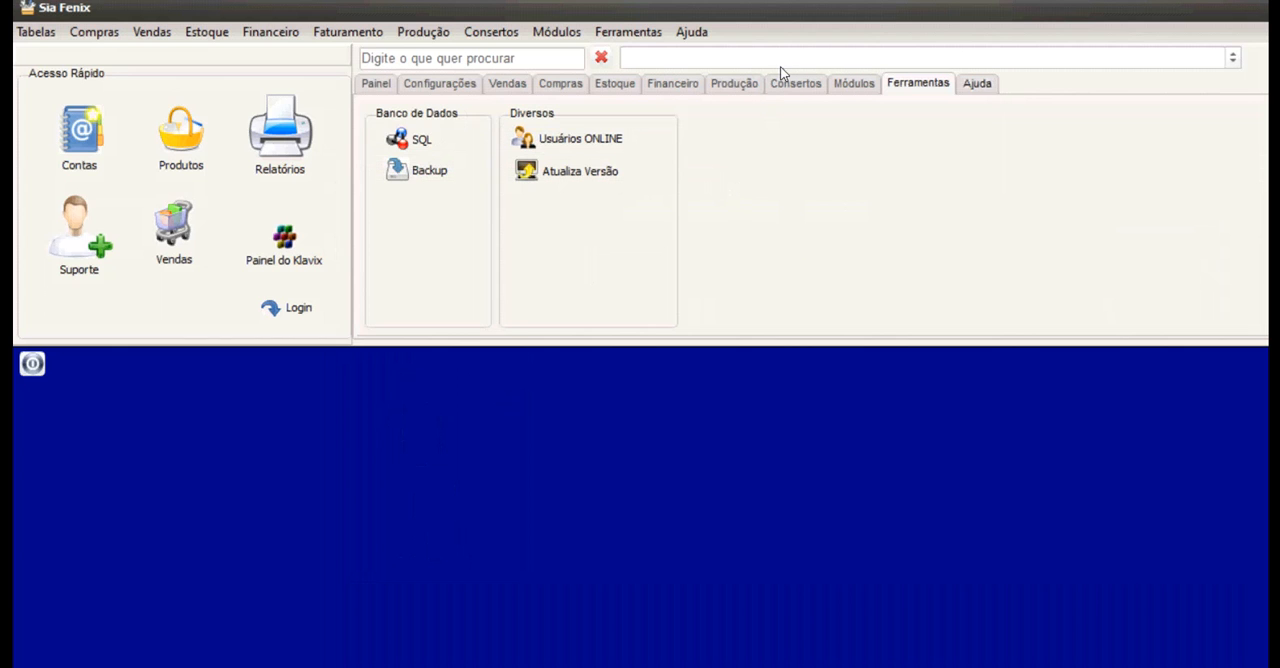
Open the Klavix Enterprise YouTube help channel in the browser, and browse its playlists and uploaded videos.
click(977, 84)
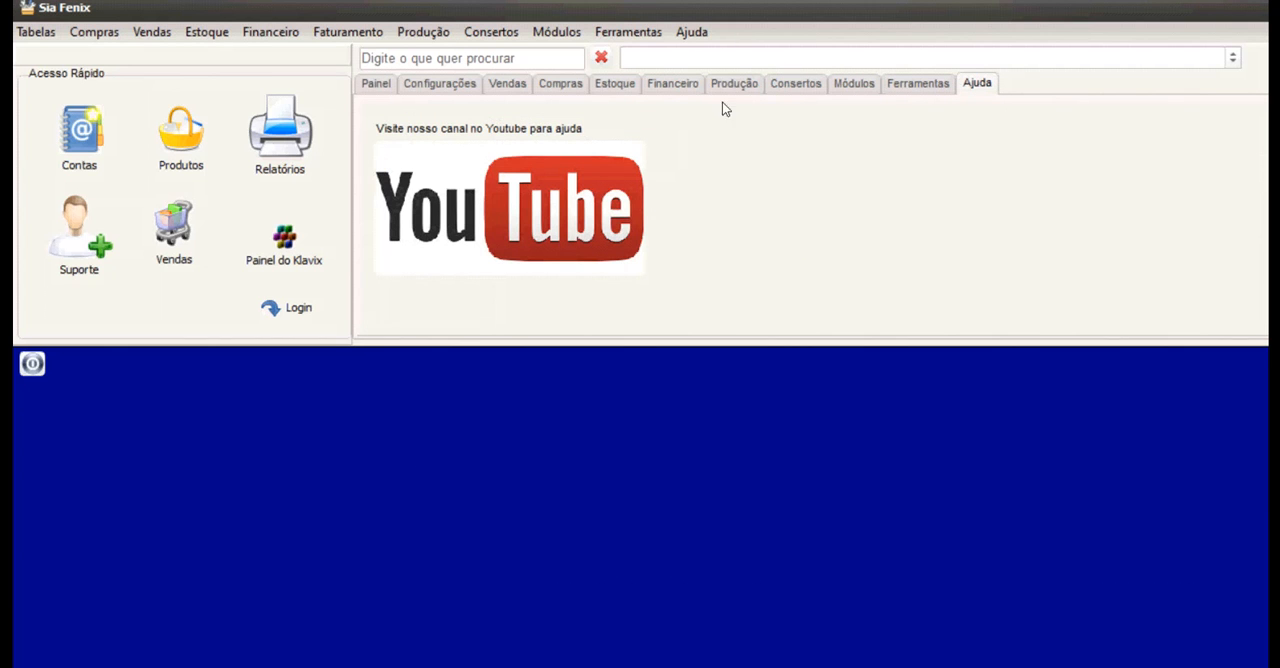
click(418, 163)
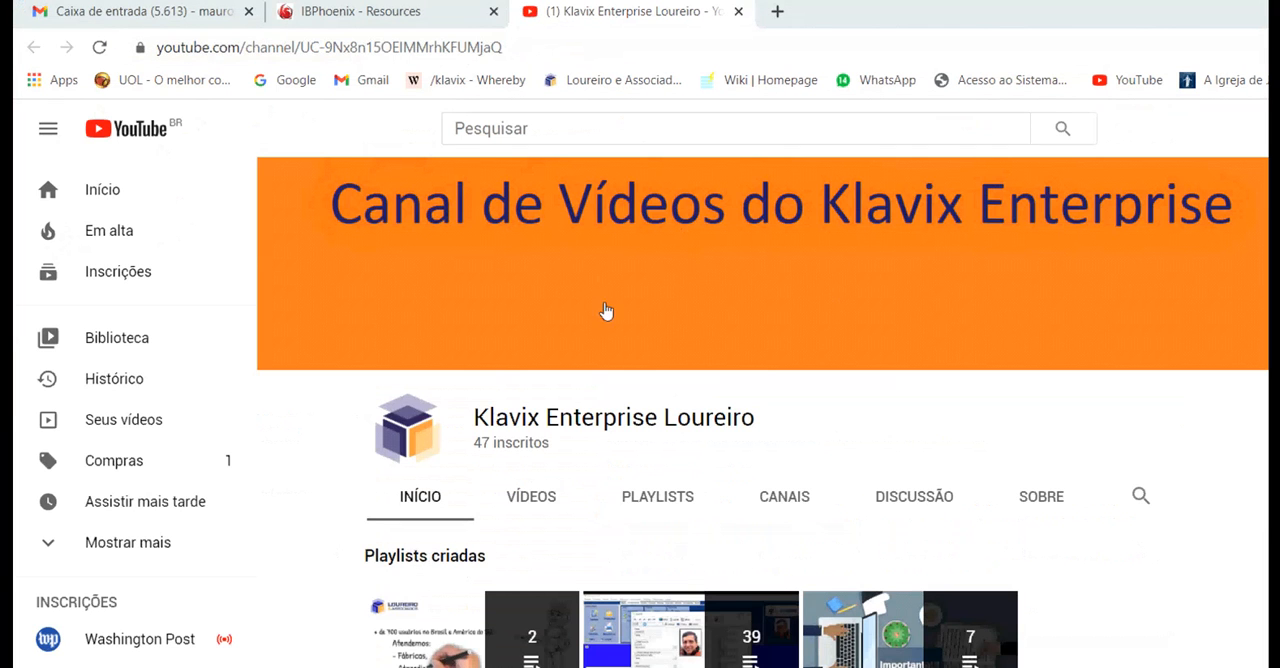
scroll(612, 312, down, 3)
scroll(615, 315, up, 3)
scroll(640, 374, down, 3)
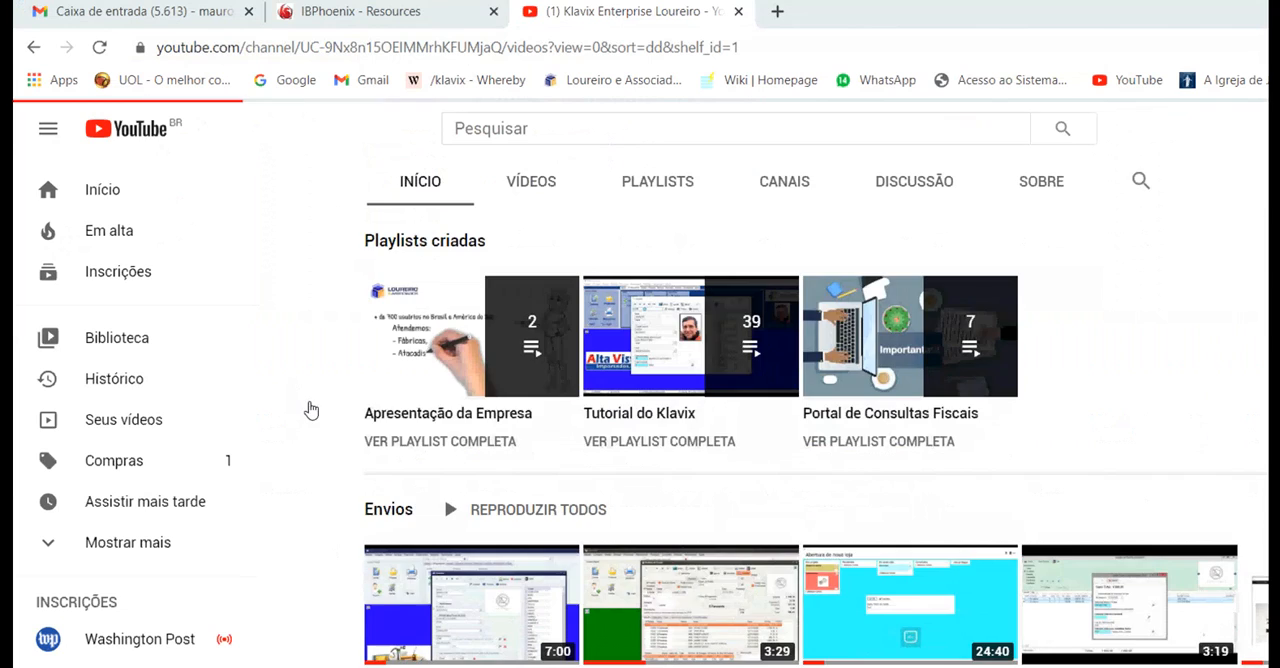
scroll(590, 420, down, 12)
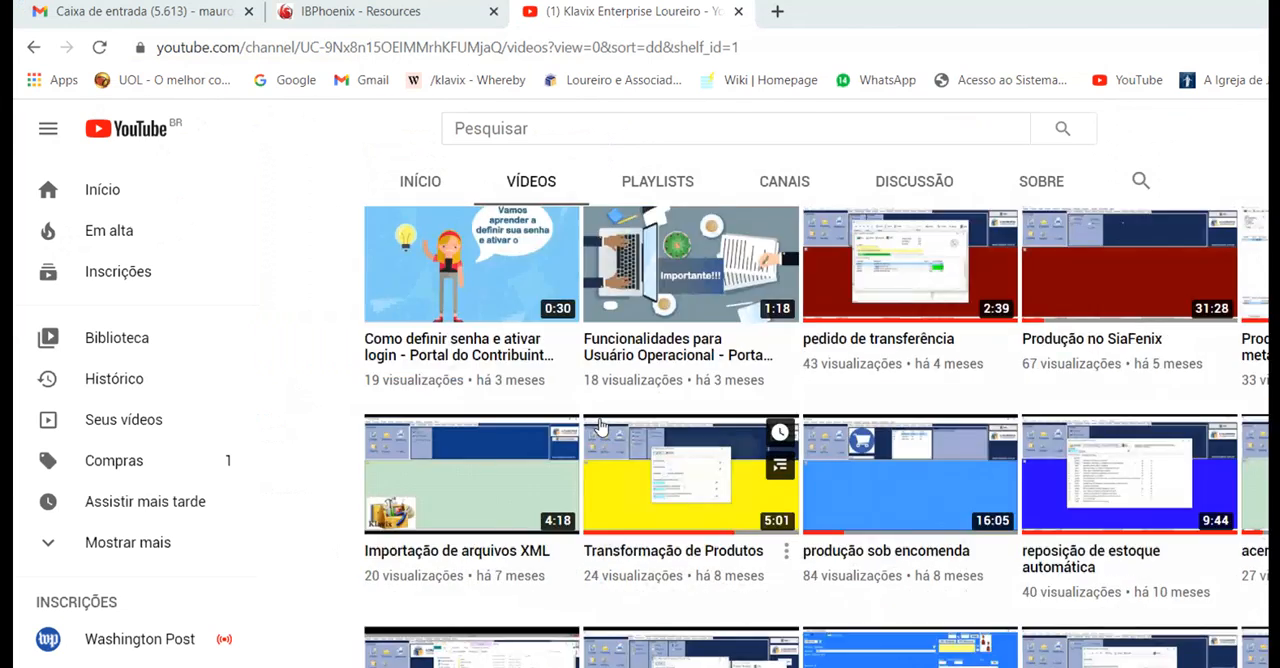
scroll(600, 427, down, 15)
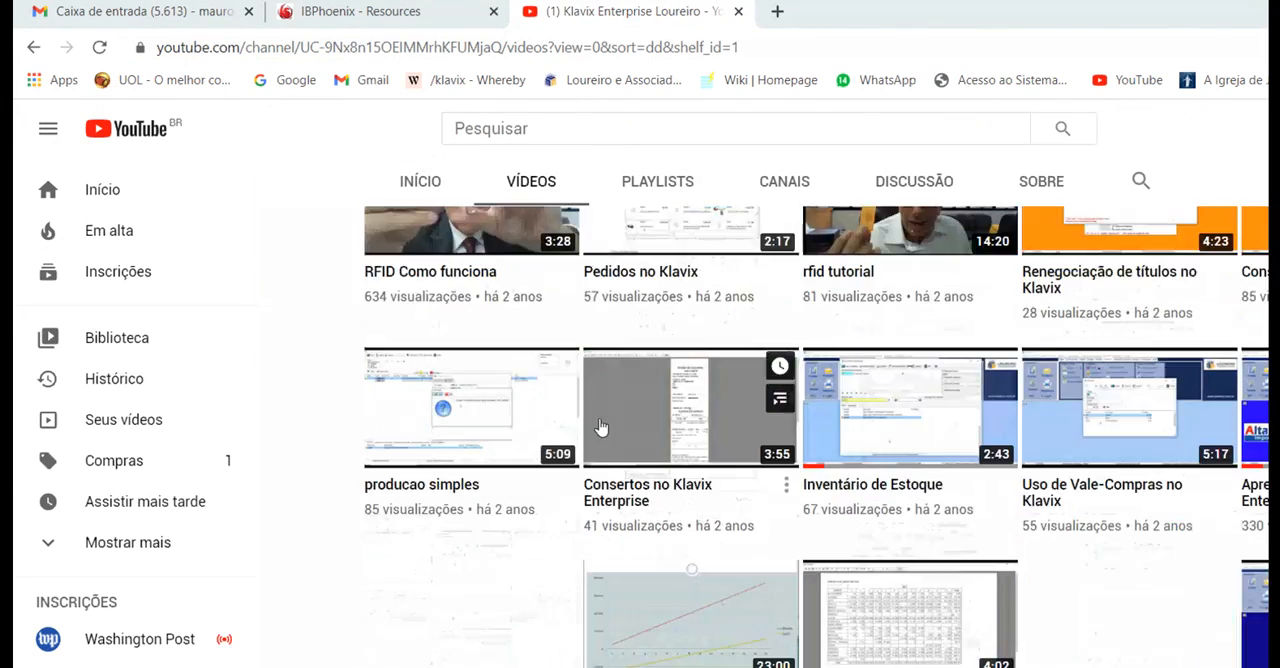
scroll(600, 427, up, 15)
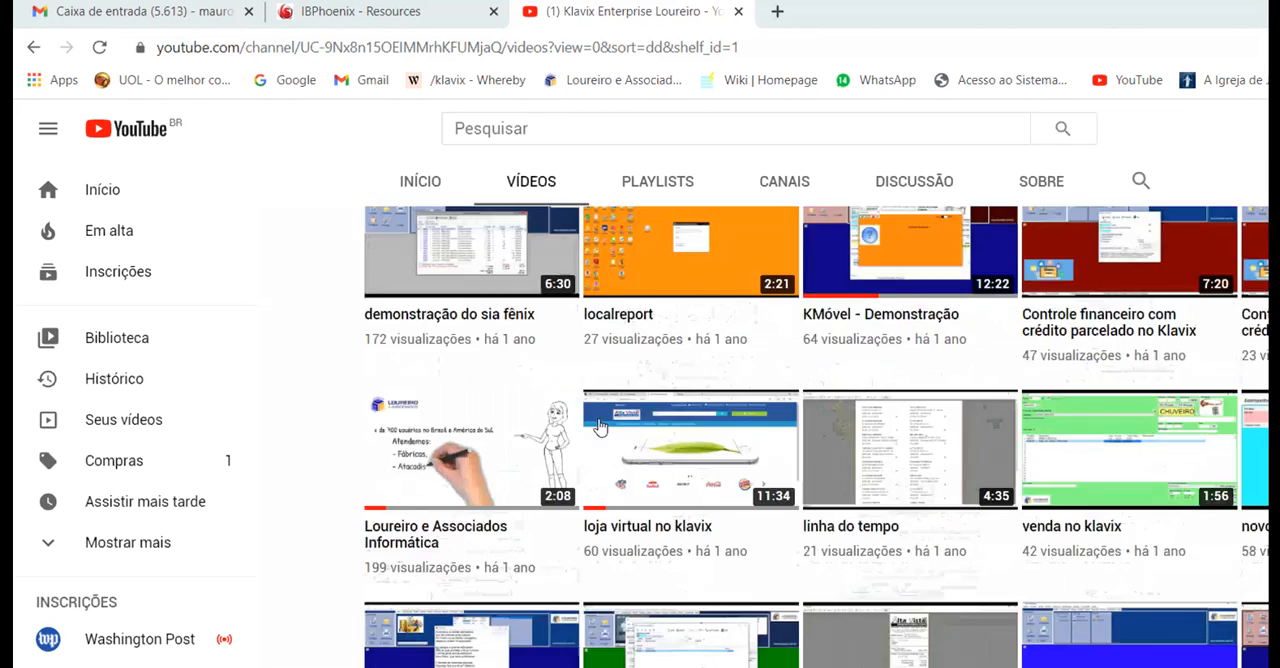
scroll(600, 427, up, 10)
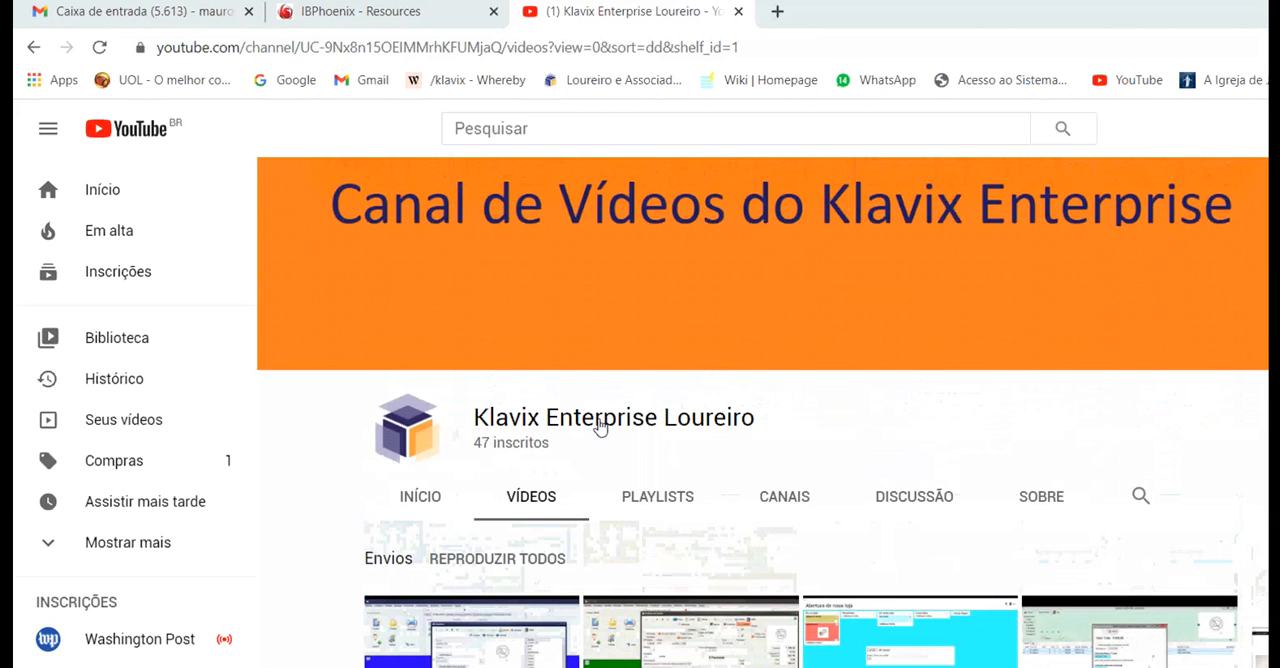
Switch back to Sia Fenix, show the main Painel overview, and open the Klavix support window.
key(alt+Tab)
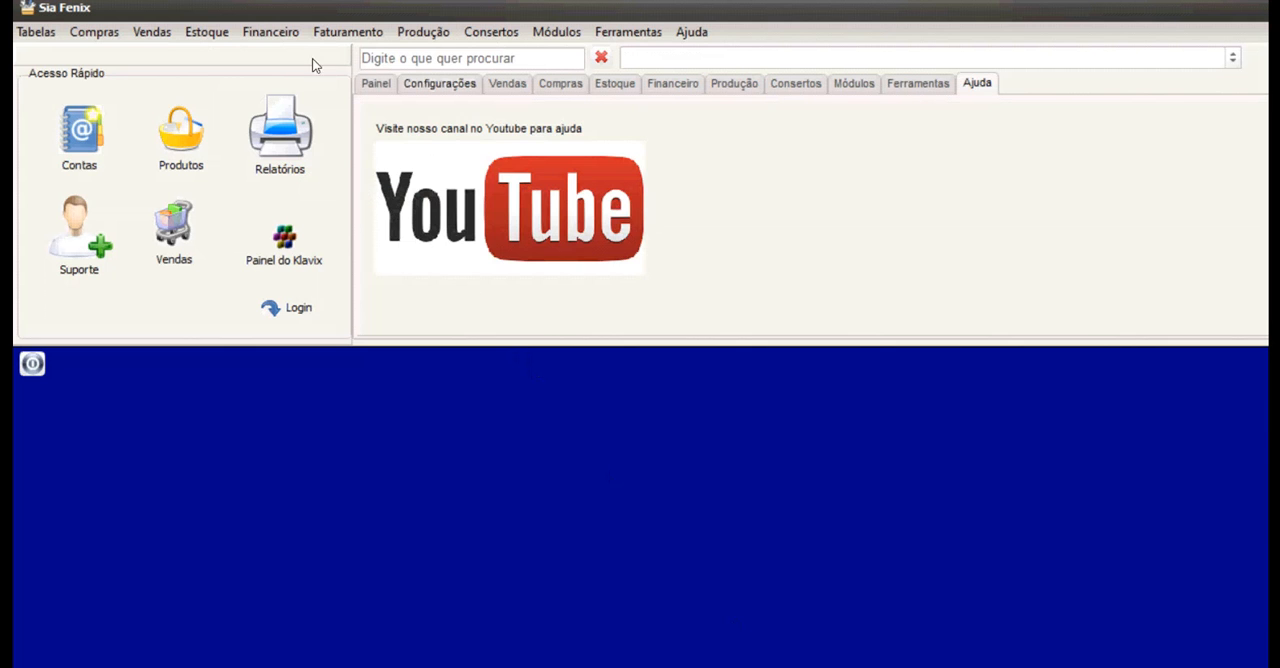
click(376, 84)
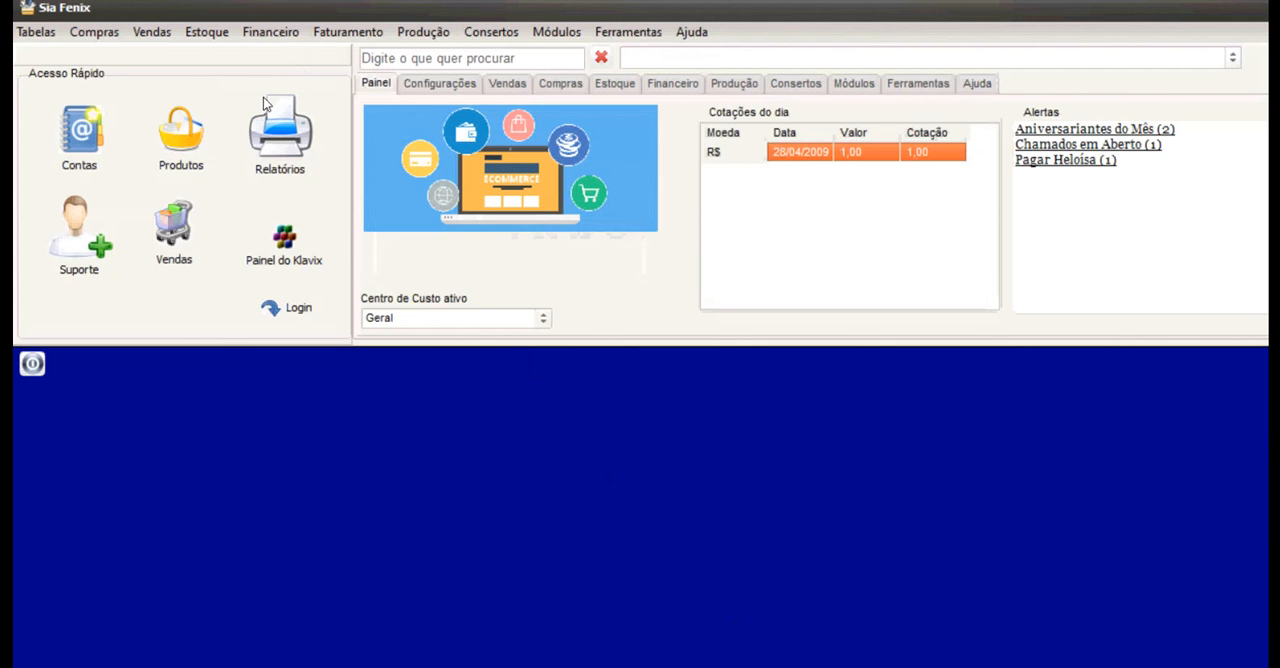
click(58, 190)
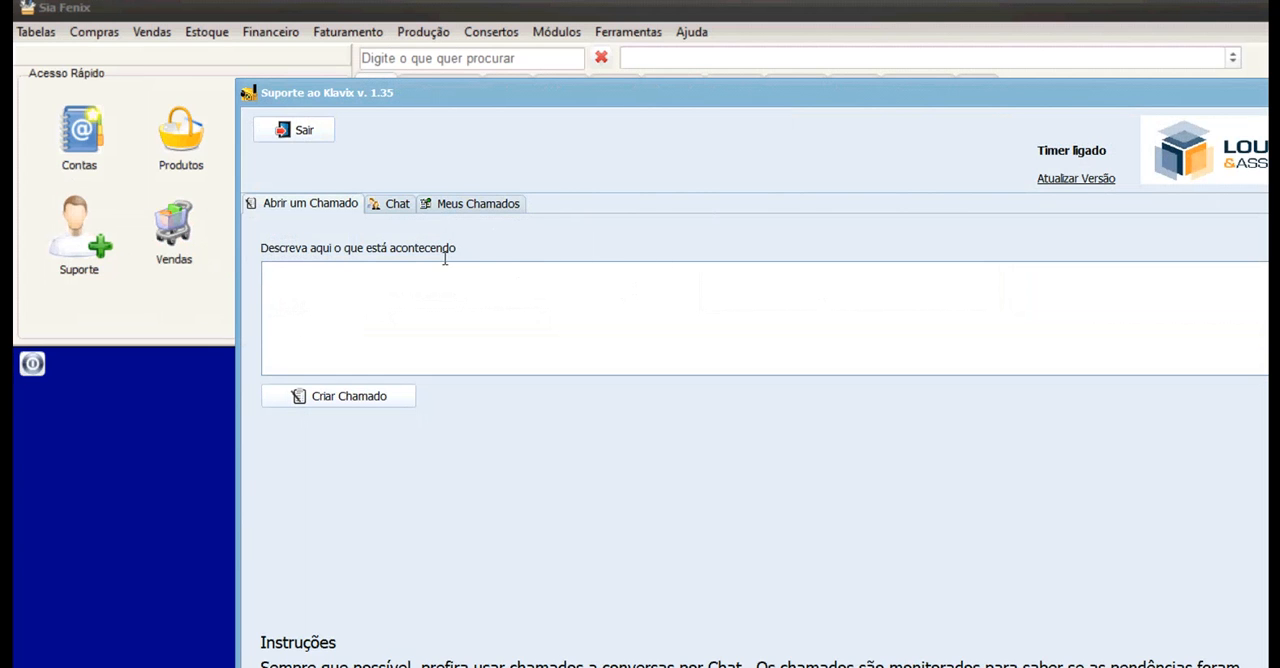
View the support tickets under Meus Chamados, filter them by Resolvido status, and return to the form for opening a ticket.
click(300, 315)
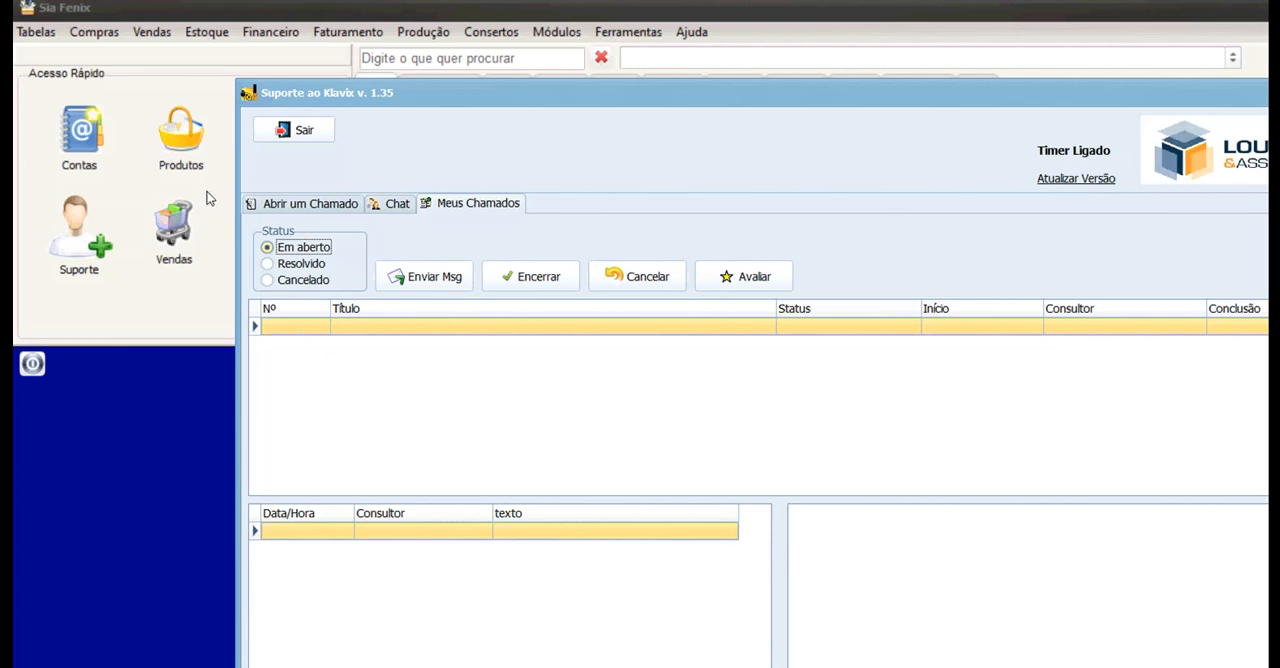
key(Down)
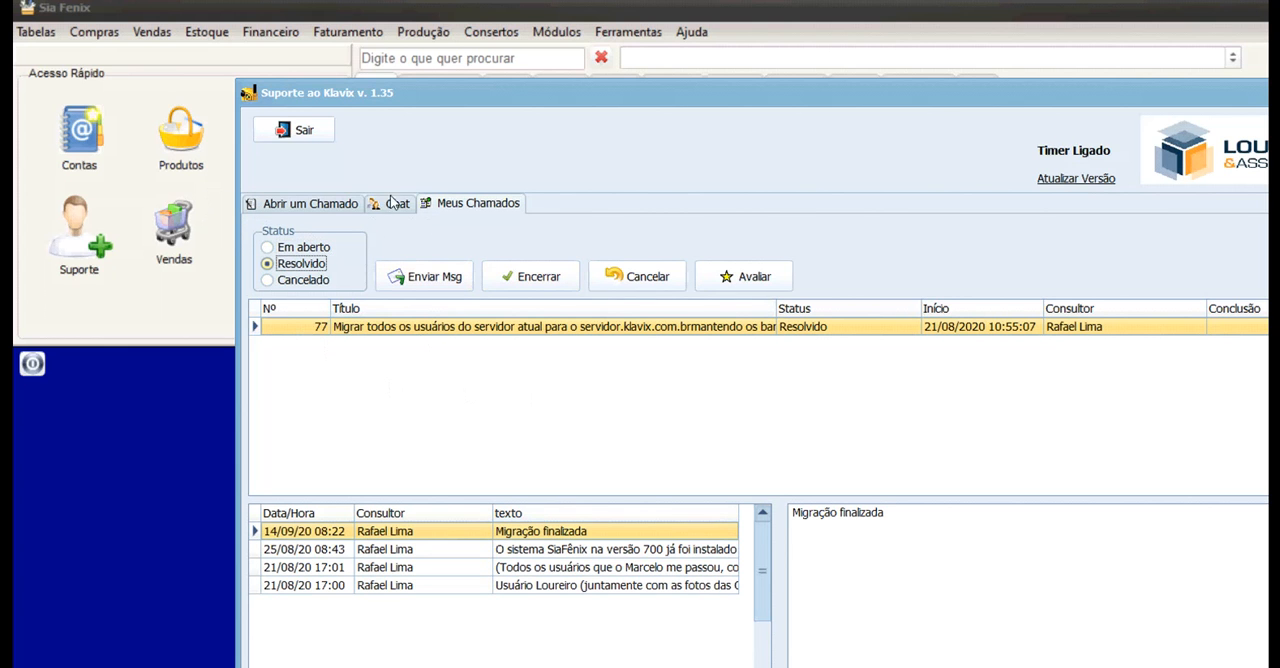
click(258, 201)
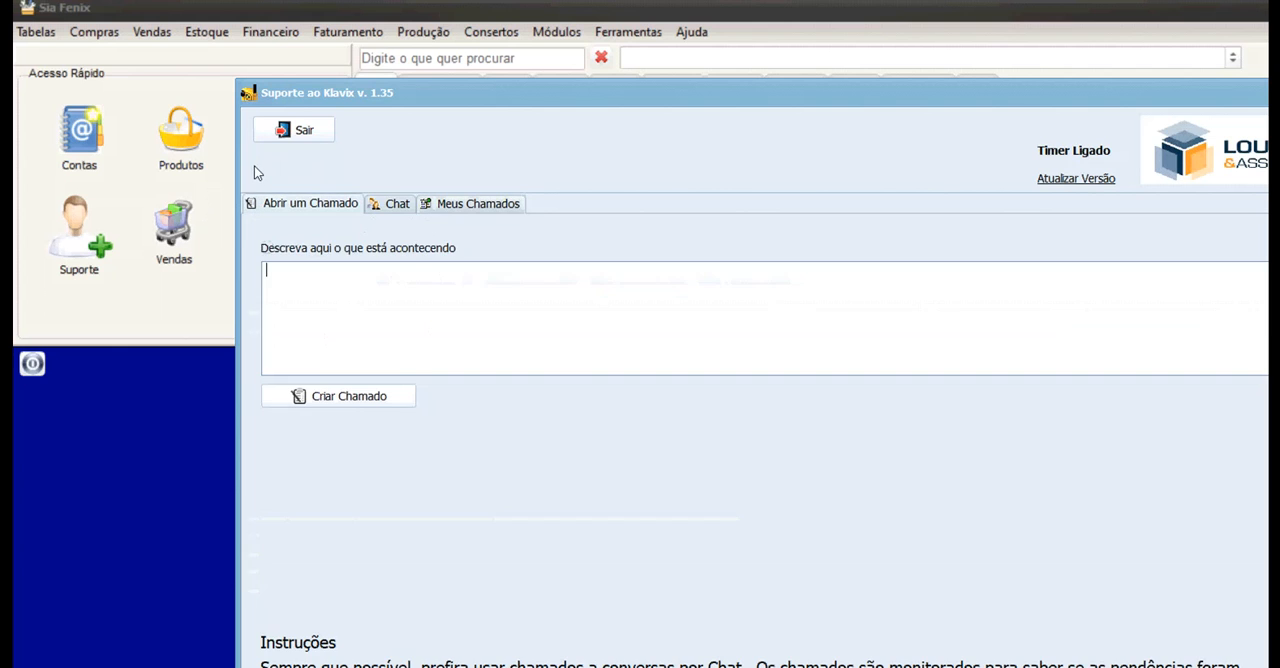